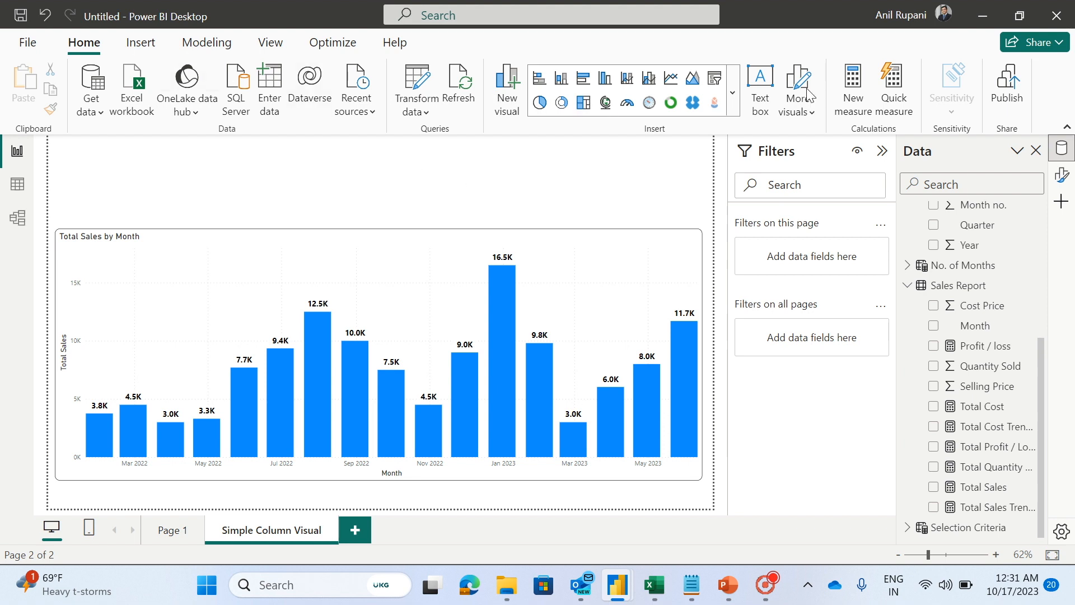
- Add a slicer above the column chart, reduce its height to about 88, and assign it the Month field from Sales Report
{"action": "left_click", "coordinate": [714, 78]}
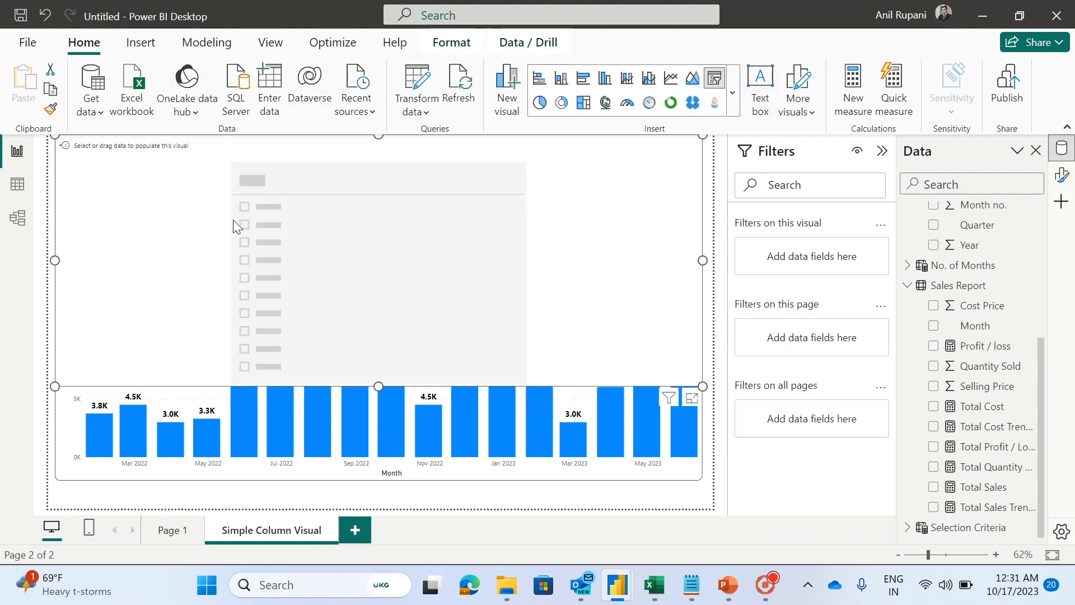
{"action": "left_click_drag", "start_coordinate": [378, 387], "coordinate": [378, 249]}
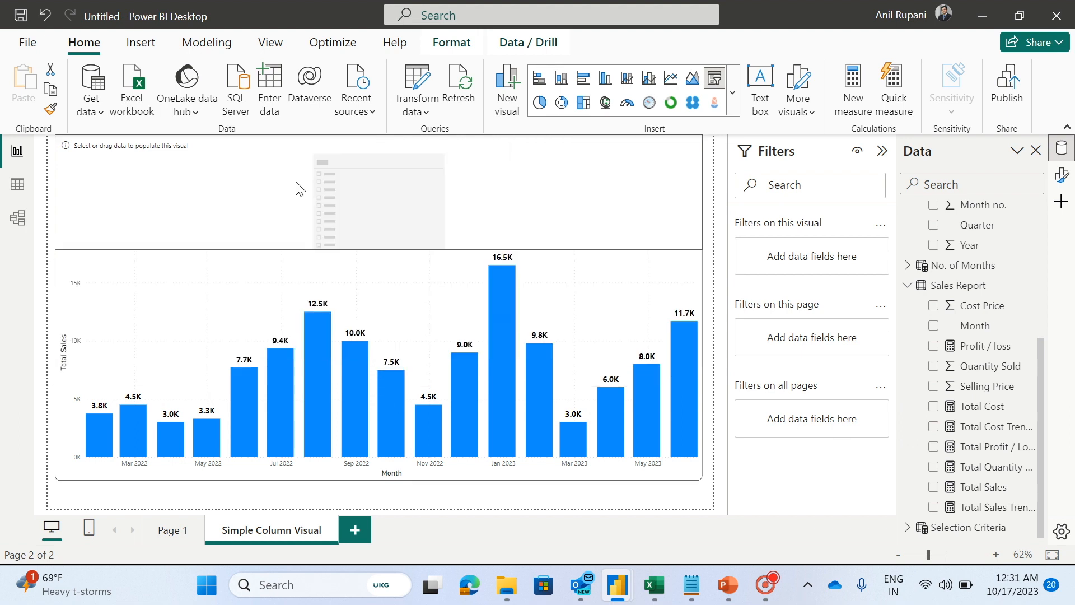
{"action": "left_click_drag", "start_coordinate": [295, 189], "coordinate": [297, 181]}
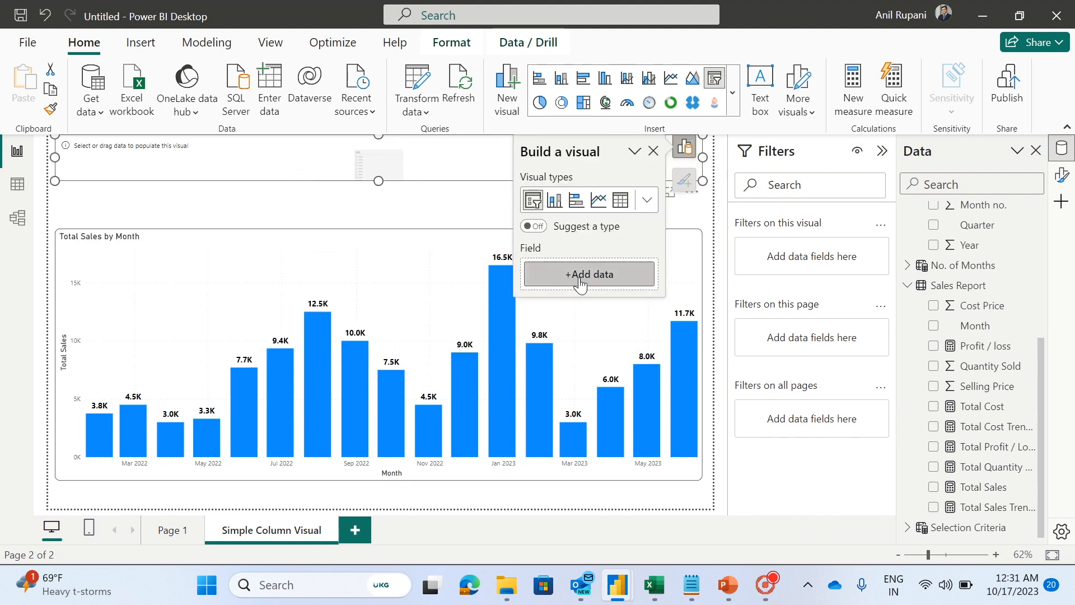
{"action": "left_click", "coordinate": [580, 280]}
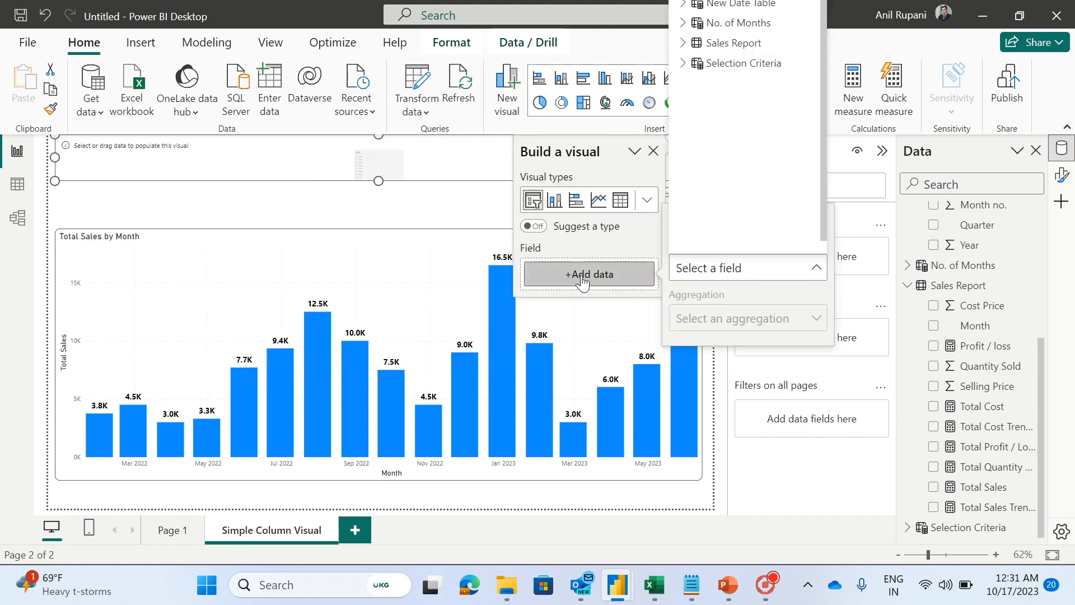
{"action": "left_click", "coordinate": [705, 43]}
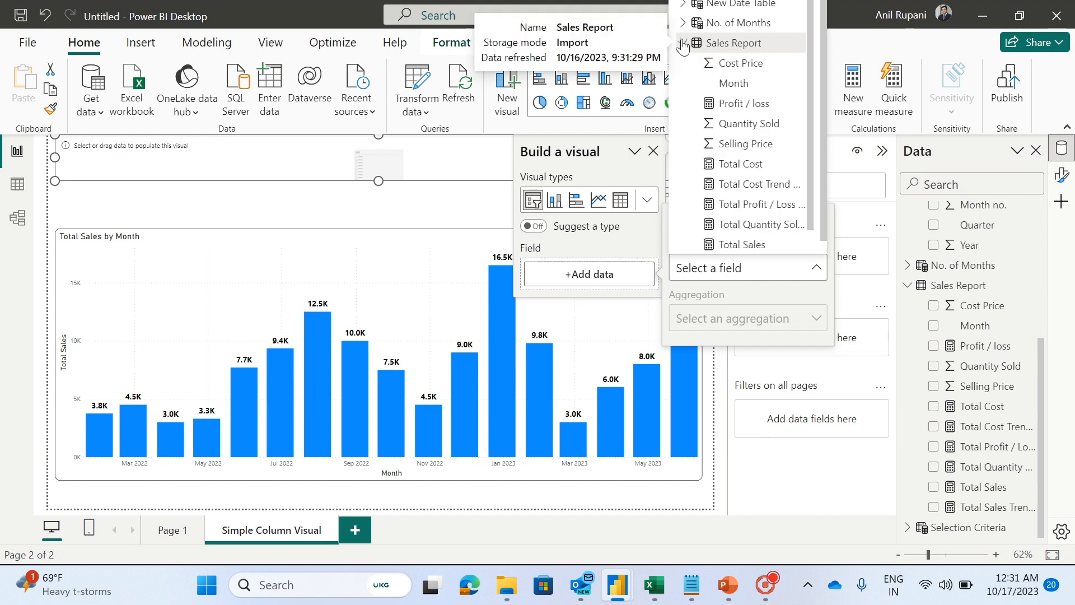
{"action": "left_click", "coordinate": [735, 85]}
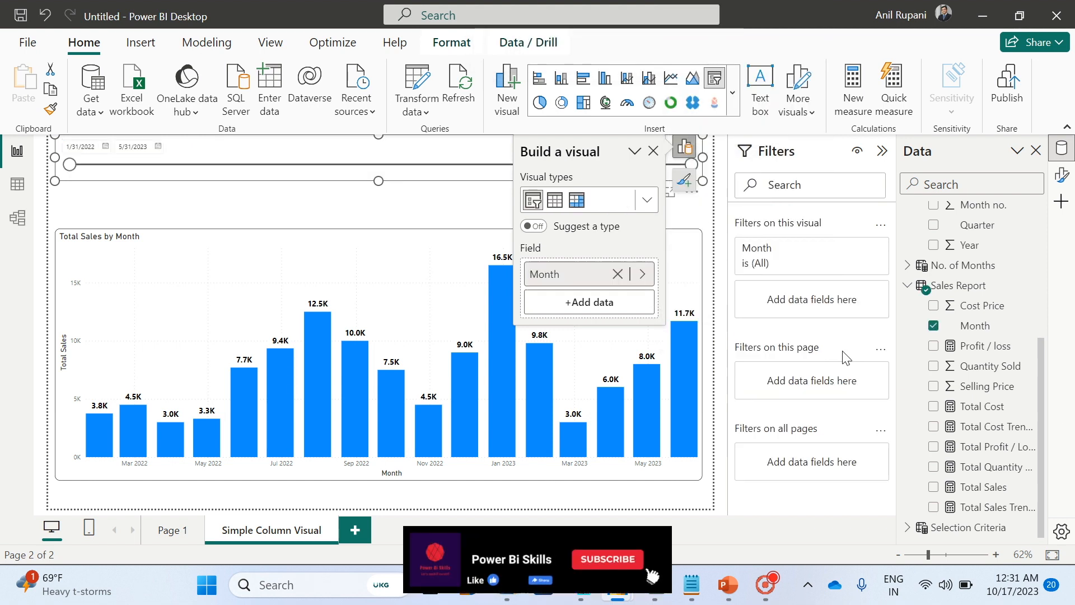
- Set the Month slicer's style to Dropdown and narrow the slicer to a width of about 309
{"action": "left_click", "coordinate": [1061, 175]}
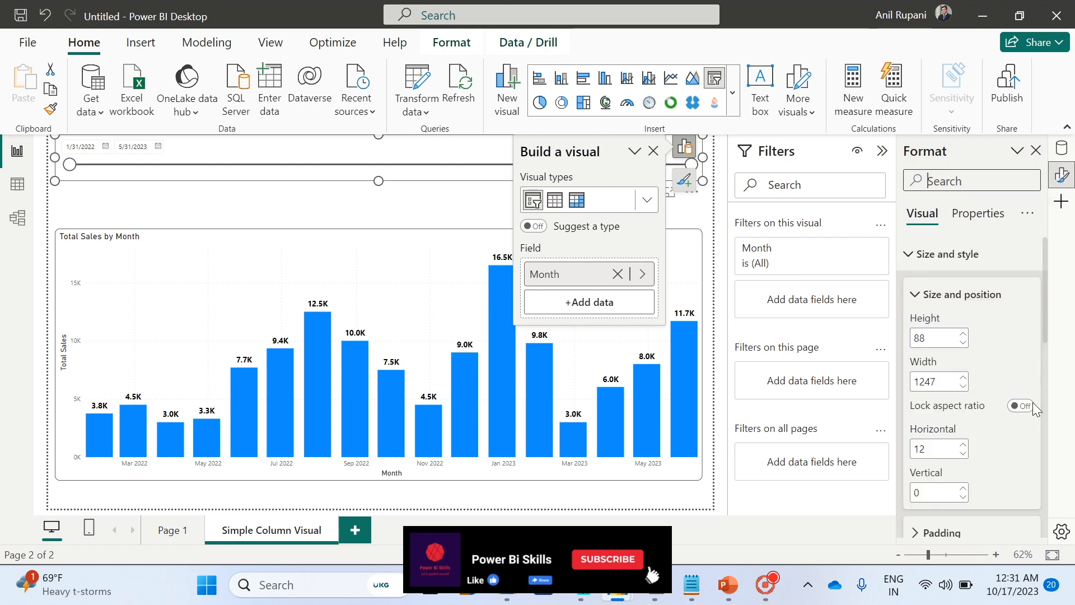
{"action": "left_click_drag", "start_coordinate": [1047, 336], "coordinate": [1061, 526]}
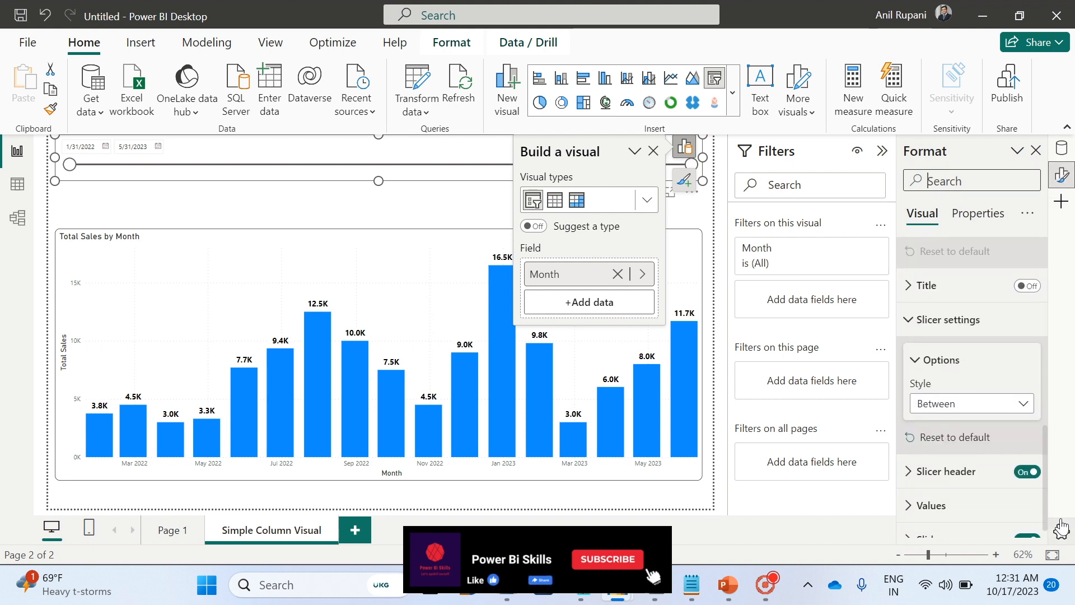
{"action": "left_click", "coordinate": [1024, 415]}
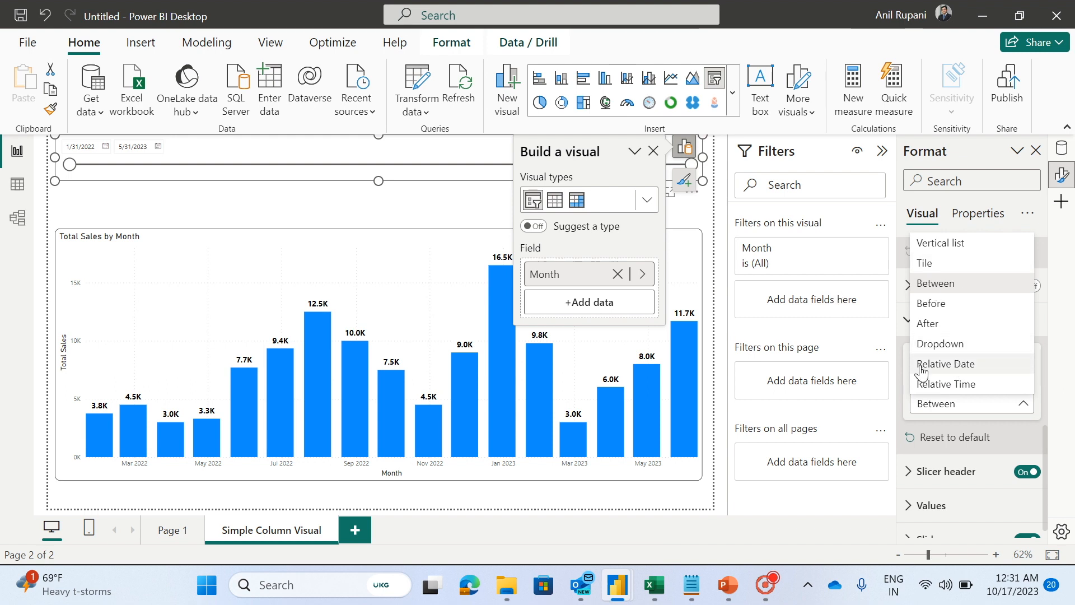
{"action": "left_click", "coordinate": [943, 343]}
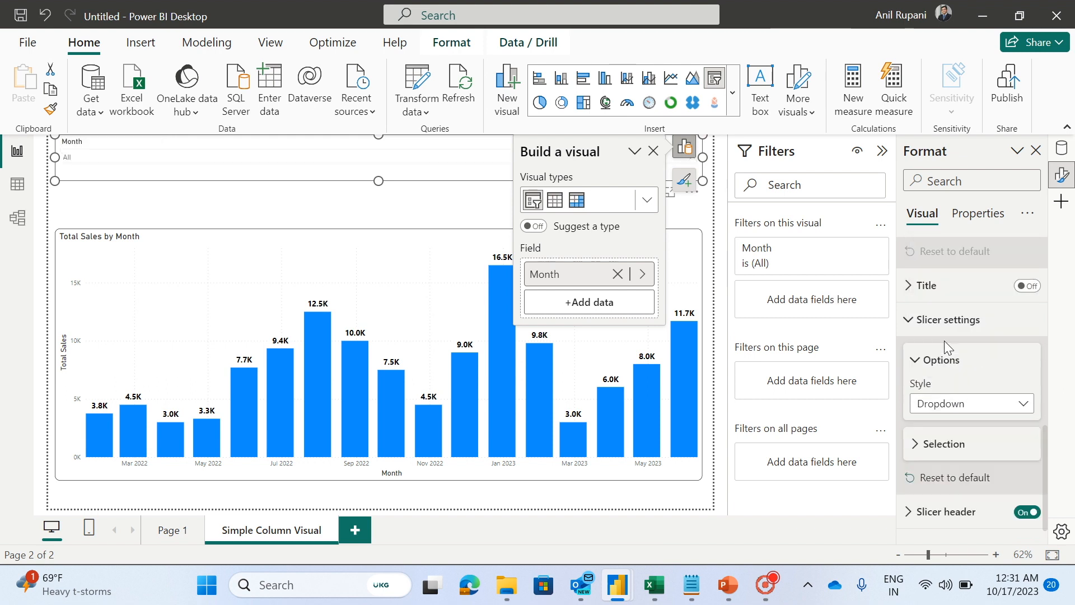
{"action": "left_click", "coordinate": [394, 230]}
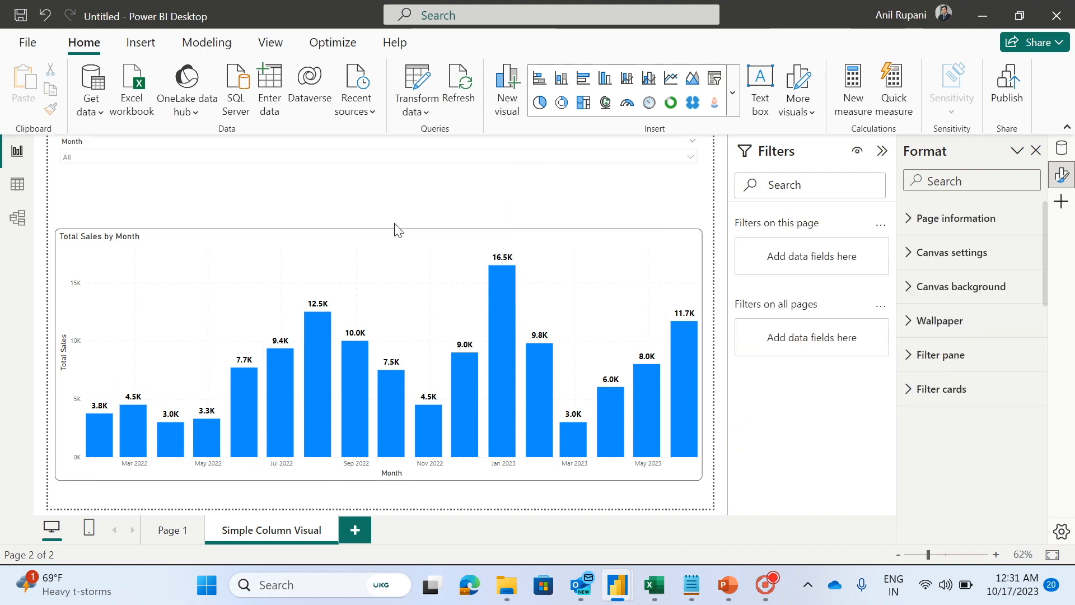
{"action": "left_click", "coordinate": [704, 160]}
{"action": "left_click_drag", "start_coordinate": [703, 158], "coordinate": [216, 161]}
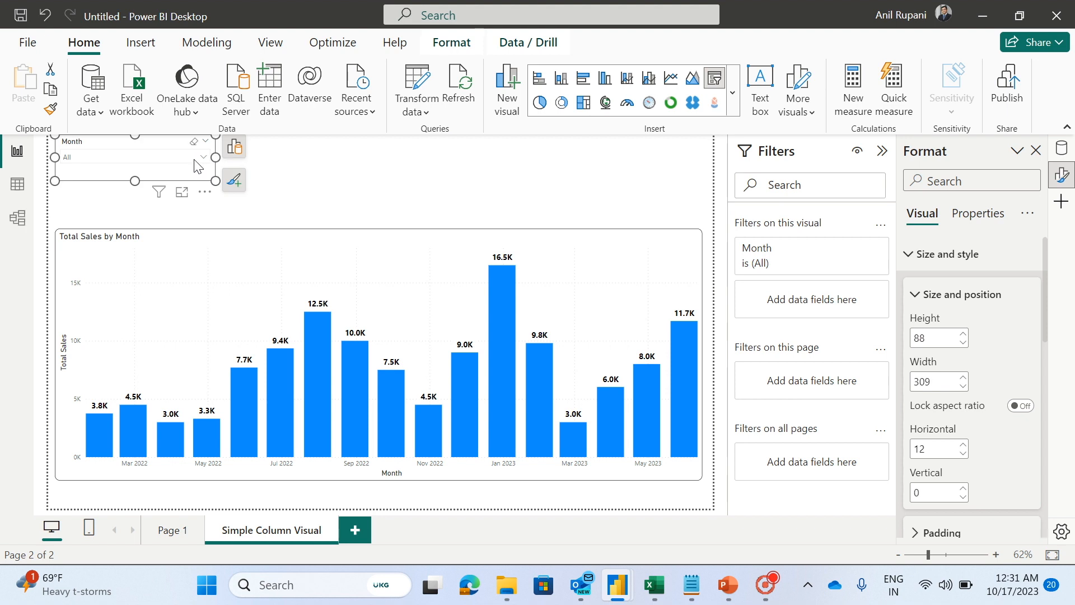
- Filter the column chart to February, March, April and May 2023 with the Month slicer
{"action": "left_click", "coordinate": [196, 158]}
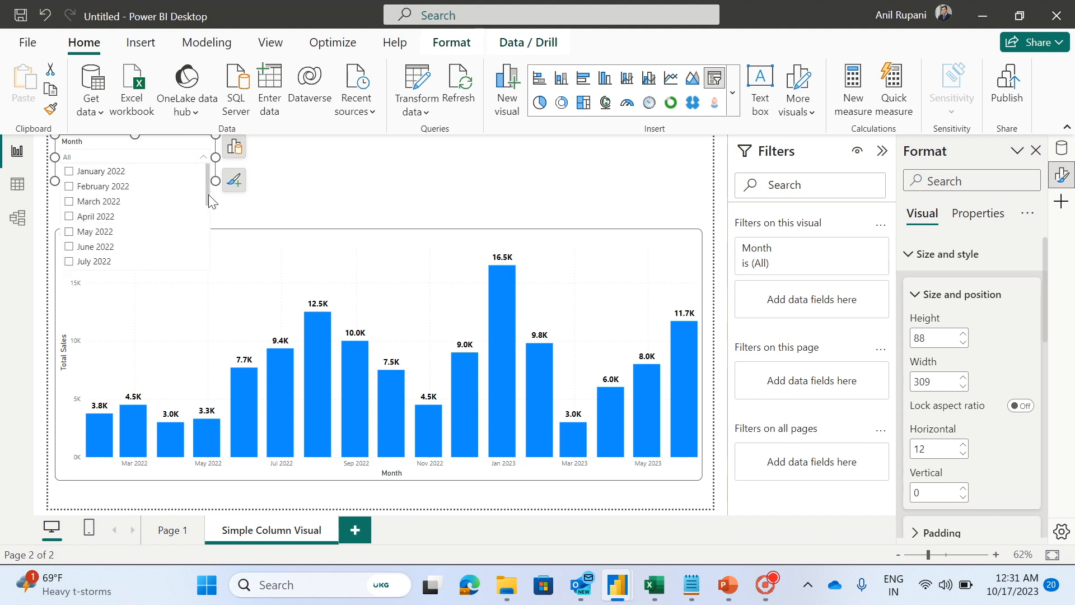
{"action": "left_click_drag", "start_coordinate": [208, 199], "coordinate": [208, 244]}
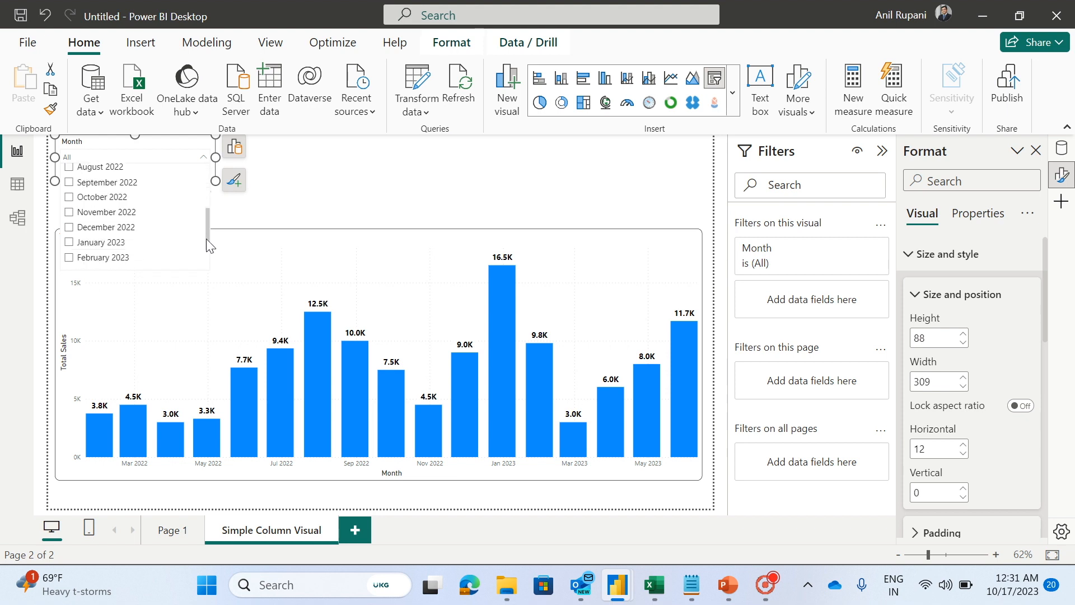
{"action": "left_click_drag", "start_coordinate": [206, 238], "coordinate": [207, 263]}
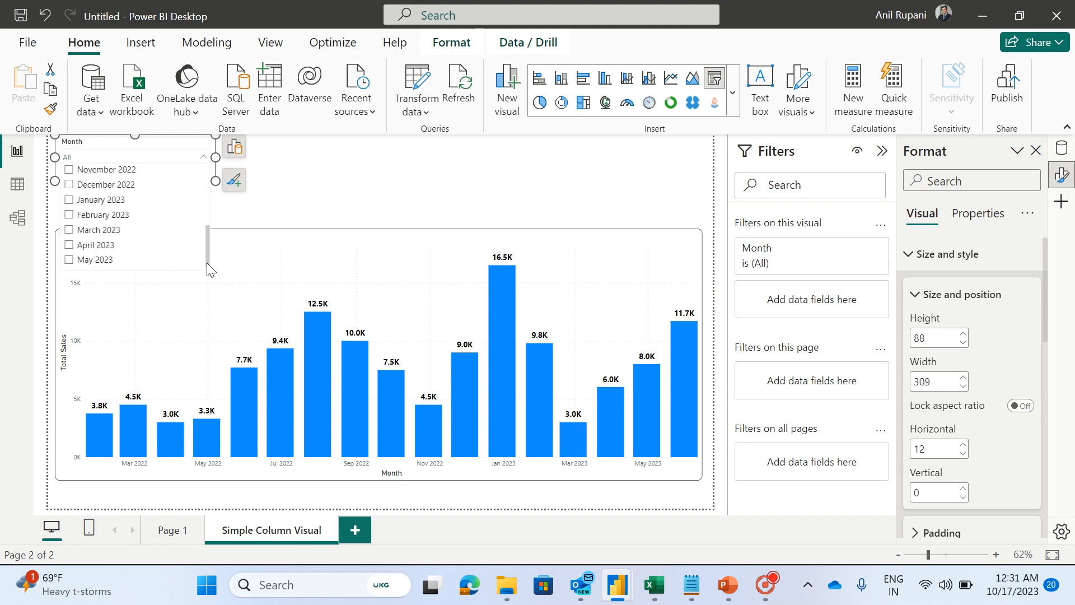
{"action": "left_click", "coordinate": [67, 261]}
{"action": "left_click", "coordinate": [69, 245]}
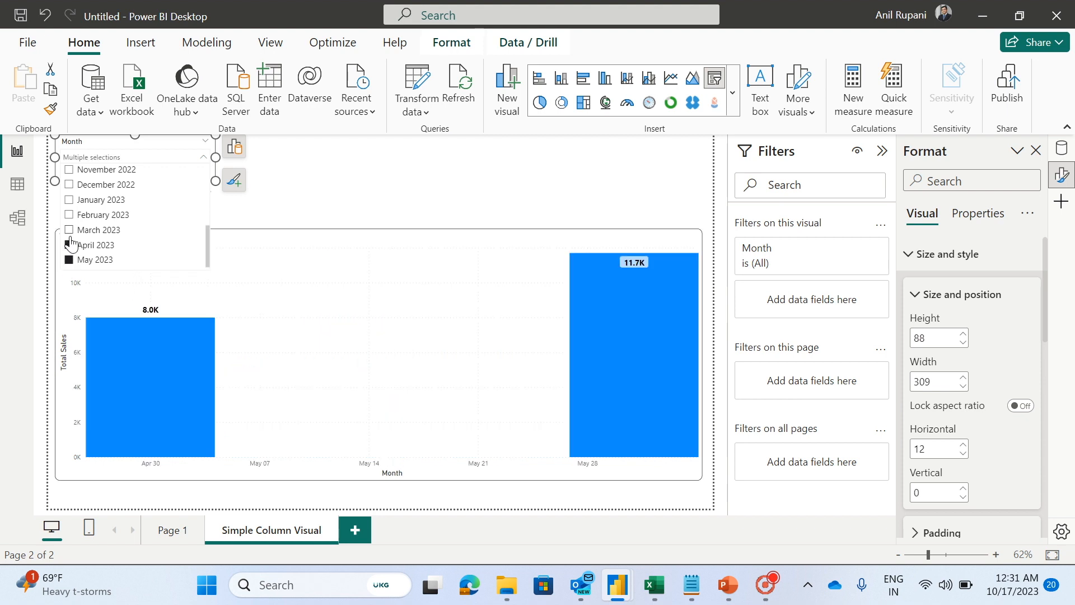
{"action": "left_click", "coordinate": [69, 229]}
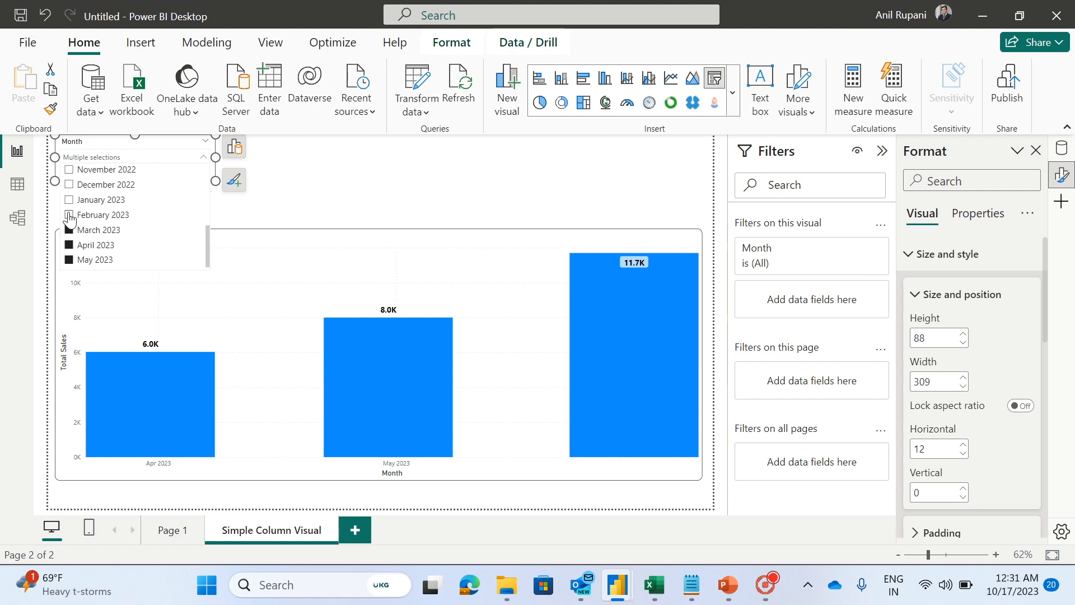
{"action": "left_click", "coordinate": [69, 216]}
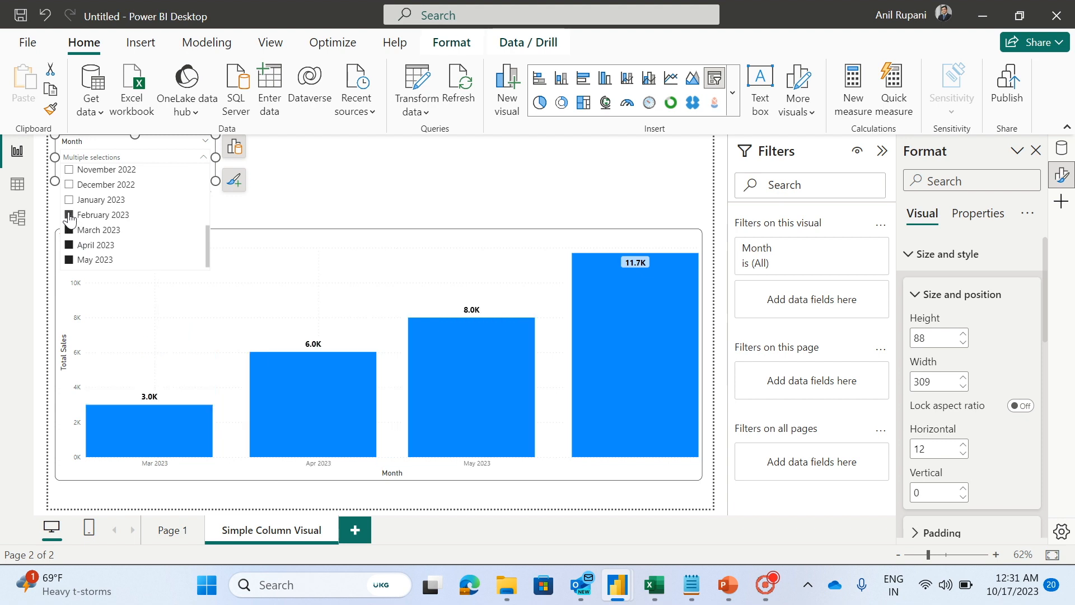
{"action": "left_click", "coordinate": [494, 169]}
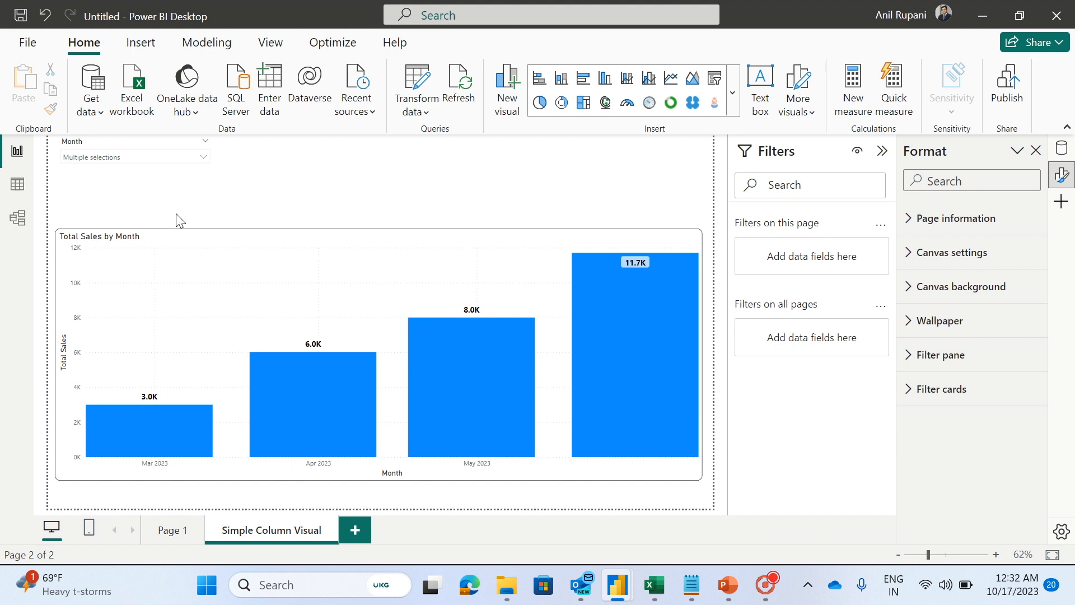
- Clear the Month slicer's 2023 months and filter the chart to August through December 2022 instead
{"action": "left_click", "coordinate": [189, 156]}
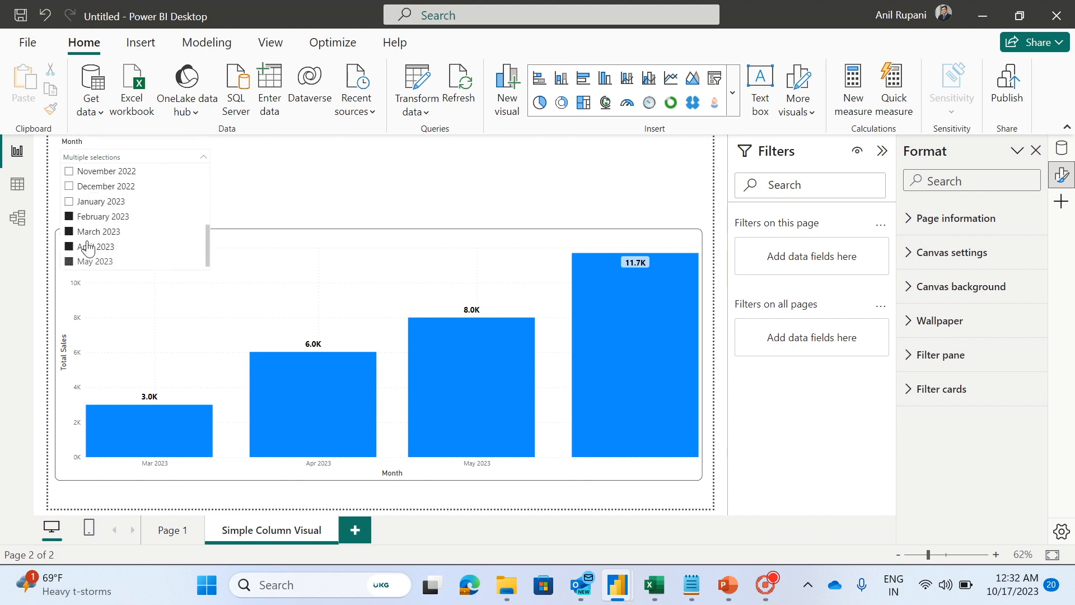
{"action": "left_click", "coordinate": [70, 233]}
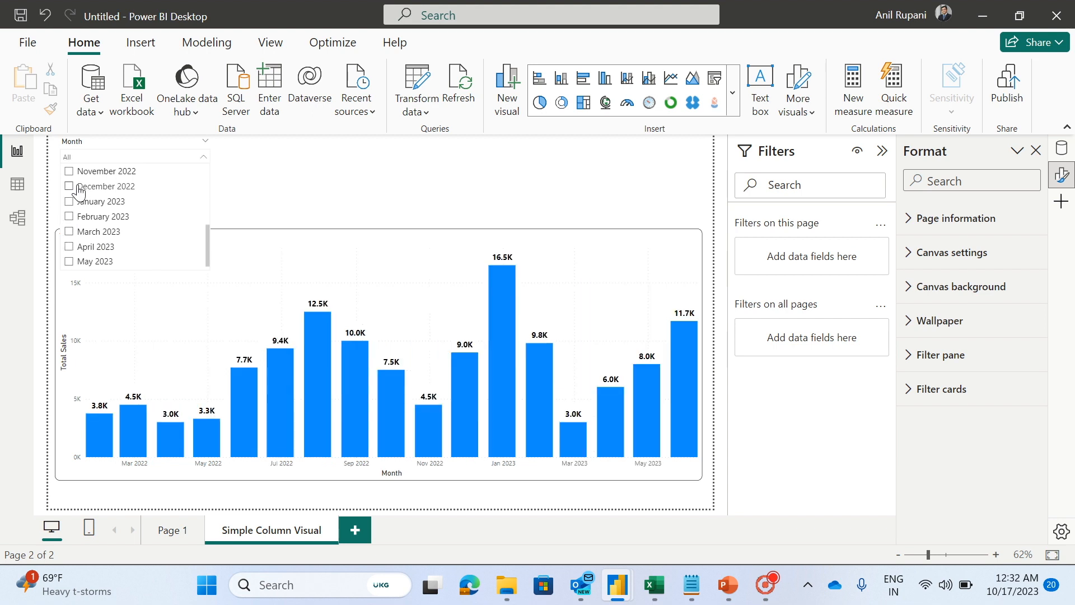
{"action": "left_click", "coordinate": [70, 203]}
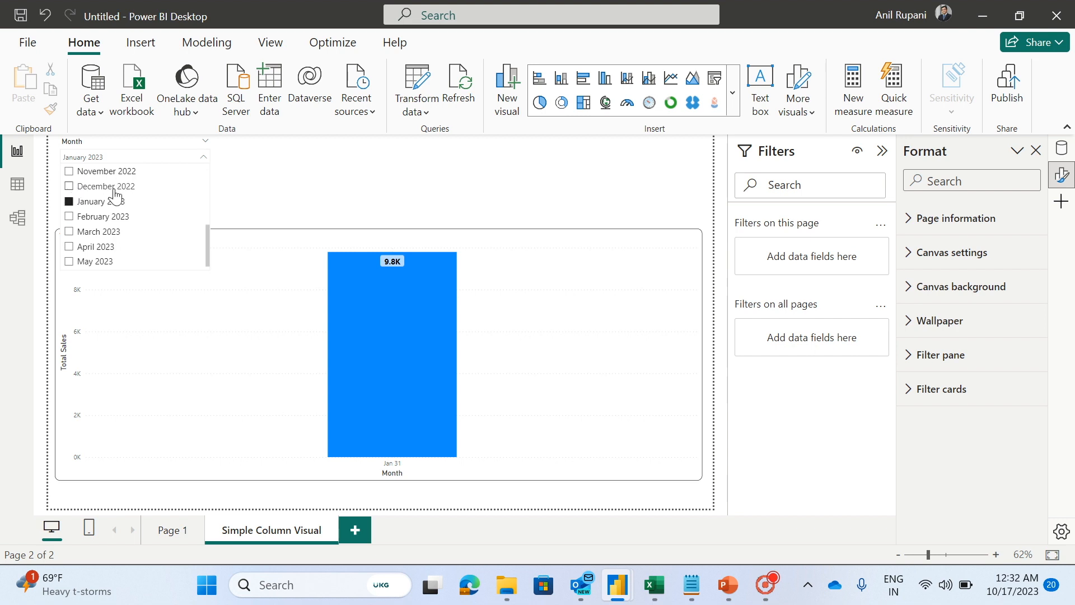
{"action": "left_click", "coordinate": [70, 187]}
{"action": "left_click", "coordinate": [70, 171], "text": "ctrl"}
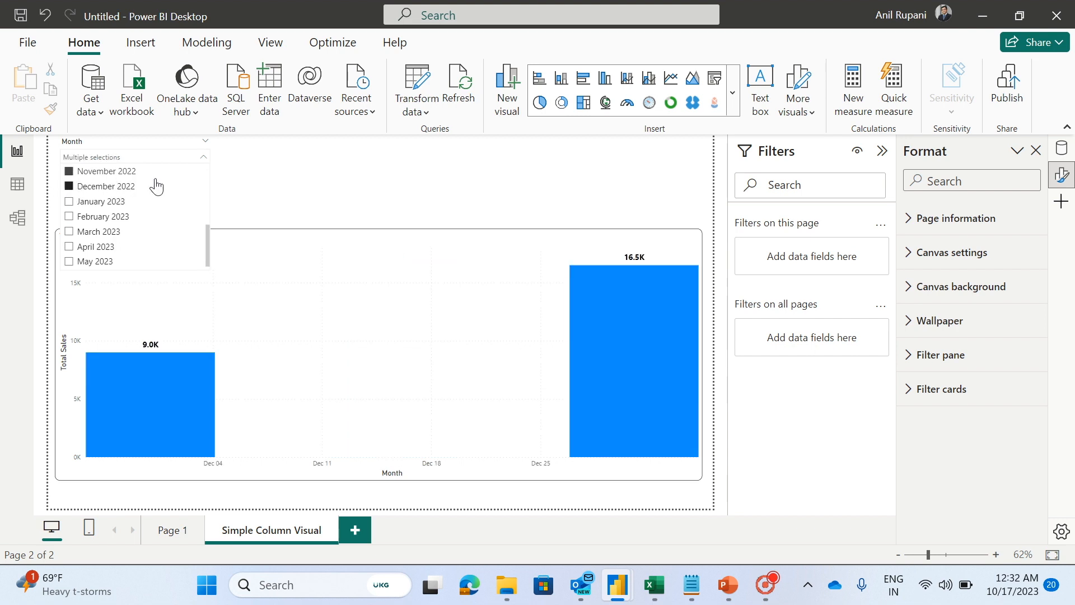
{"action": "scroll", "coordinate": [209, 215], "scroll_direction": "up", "scroll_amount": 2}
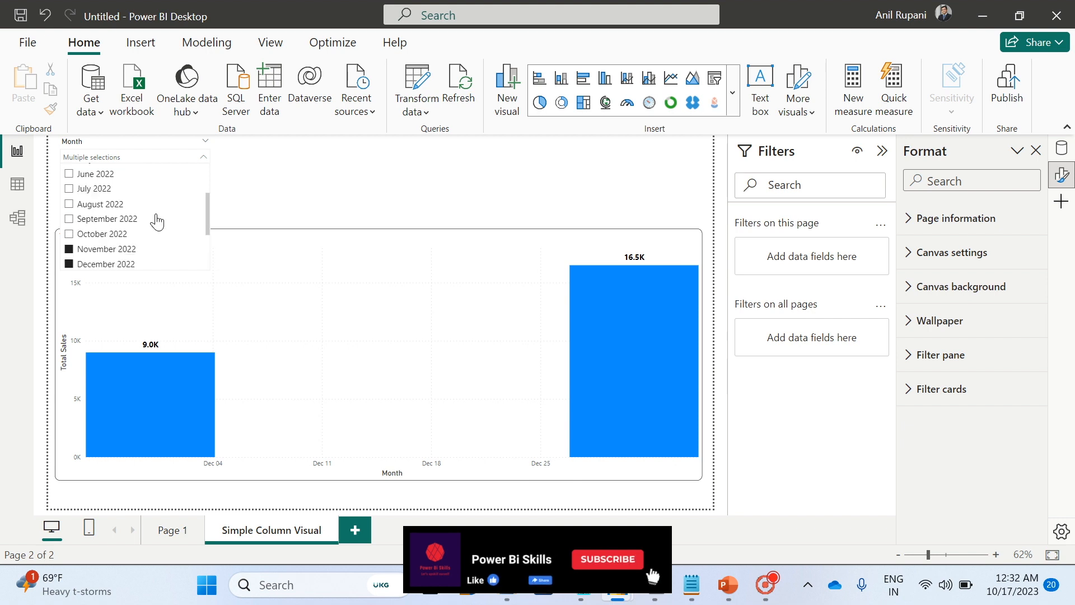
{"action": "left_click", "coordinate": [69, 234], "text": "ctrl"}
{"action": "left_click", "coordinate": [70, 219], "text": "ctrl"}
{"action": "left_click", "coordinate": [69, 204], "text": "ctrl"}
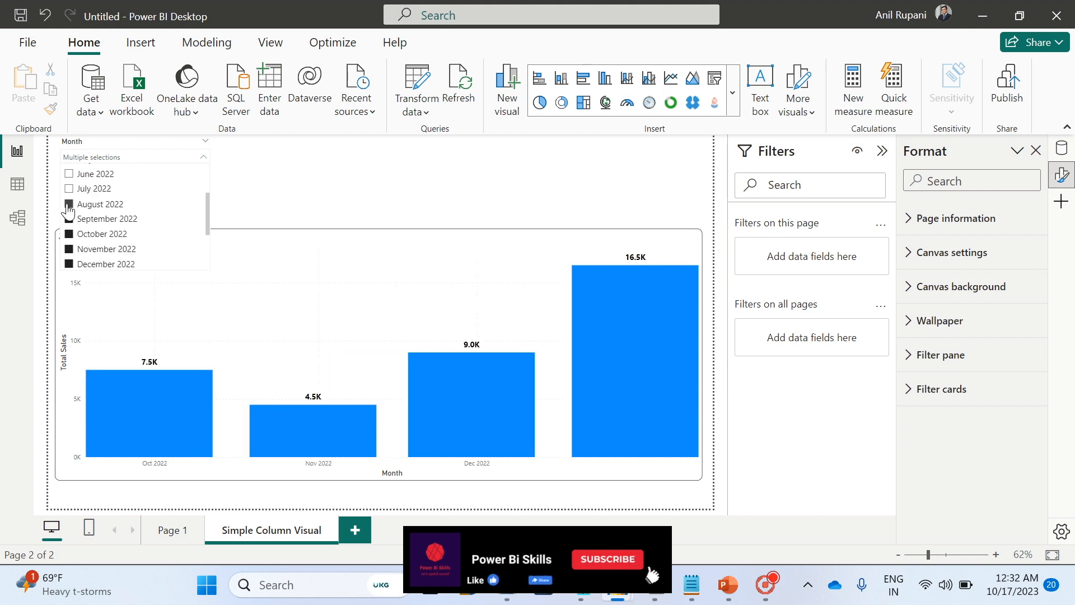
{"action": "left_click", "coordinate": [451, 170]}
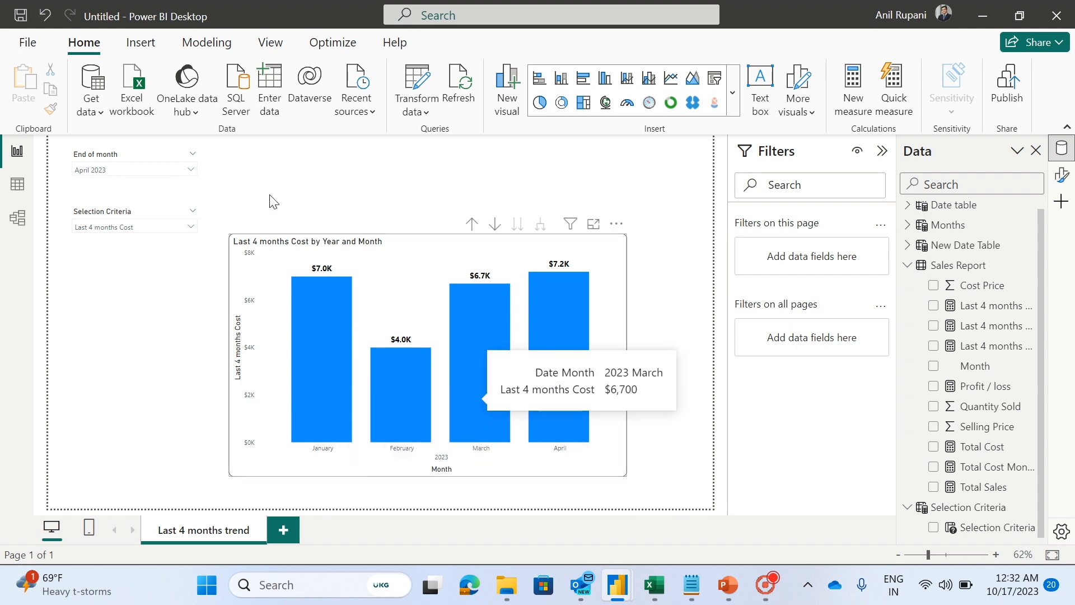
- Choose January 2023 in the End of month slicer of the Last 4 months trend report
{"action": "left_click", "coordinate": [184, 171]}
{"action": "mouse_move", "coordinate": [196, 228]}
{"action": "left_mouse_down"}
{"action": "mouse_move", "coordinate": [198, 286]}
{"action": "mouse_move", "coordinate": [191, 234]}
{"action": "left_mouse_up"}
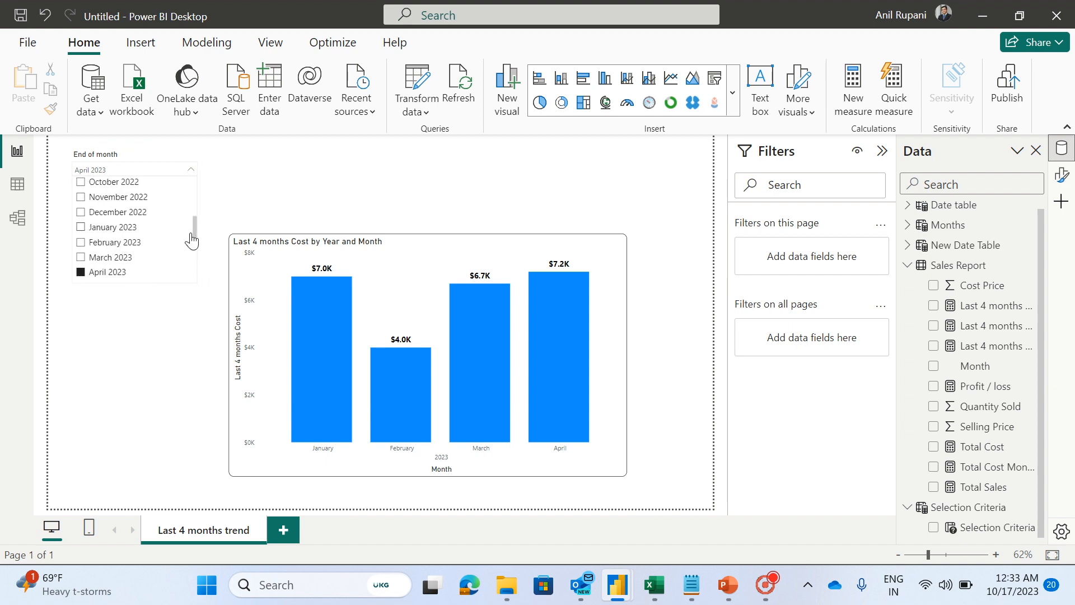
{"action": "left_click", "coordinate": [81, 227]}
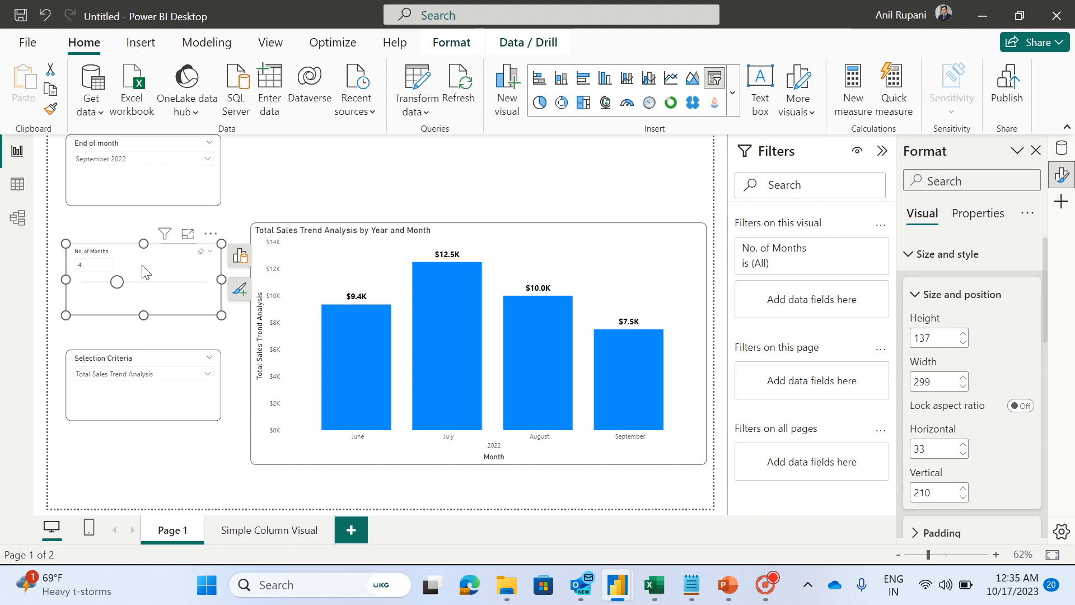
- Set the No. of Months slicer on Page 1 to 6
{"action": "left_click", "coordinate": [93, 268]}
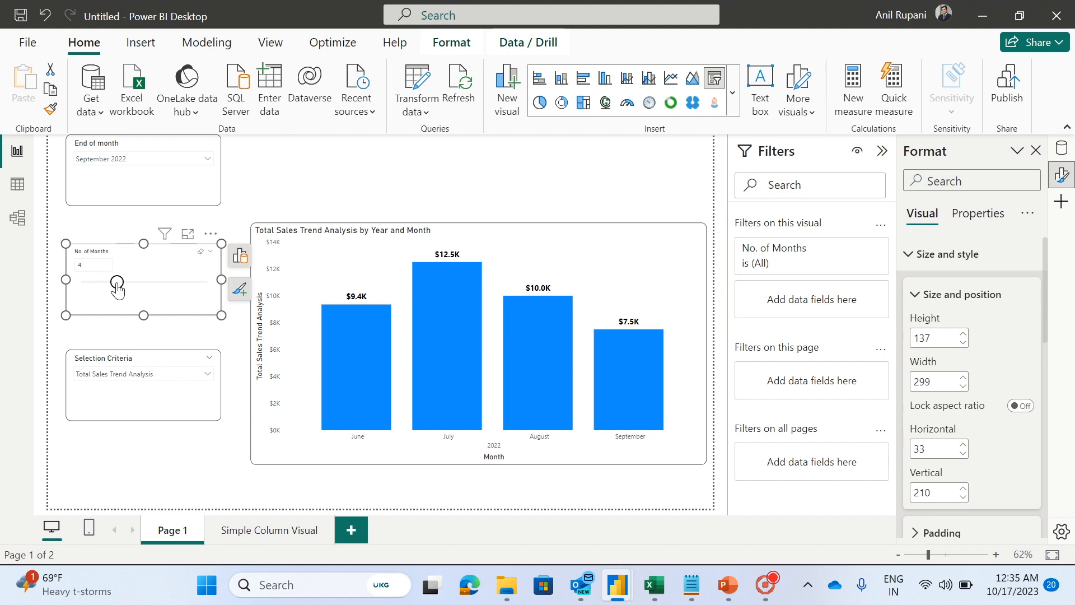
{"action": "left_click_drag", "start_coordinate": [116, 283], "coordinate": [140, 284]}
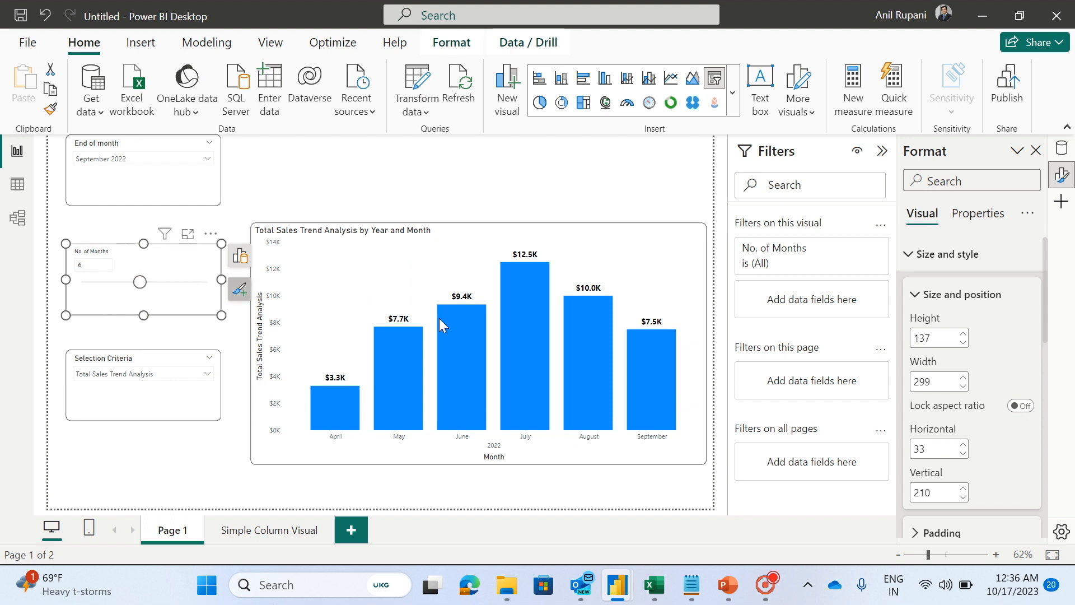
{"action": "mouse_move", "coordinate": [657, 380]}
- Switch the Selection Criteria slicer through Total Cost and Total Profit / Loss to Total Quantity Sold Trend Analysis
{"action": "left_click", "coordinate": [196, 375]}
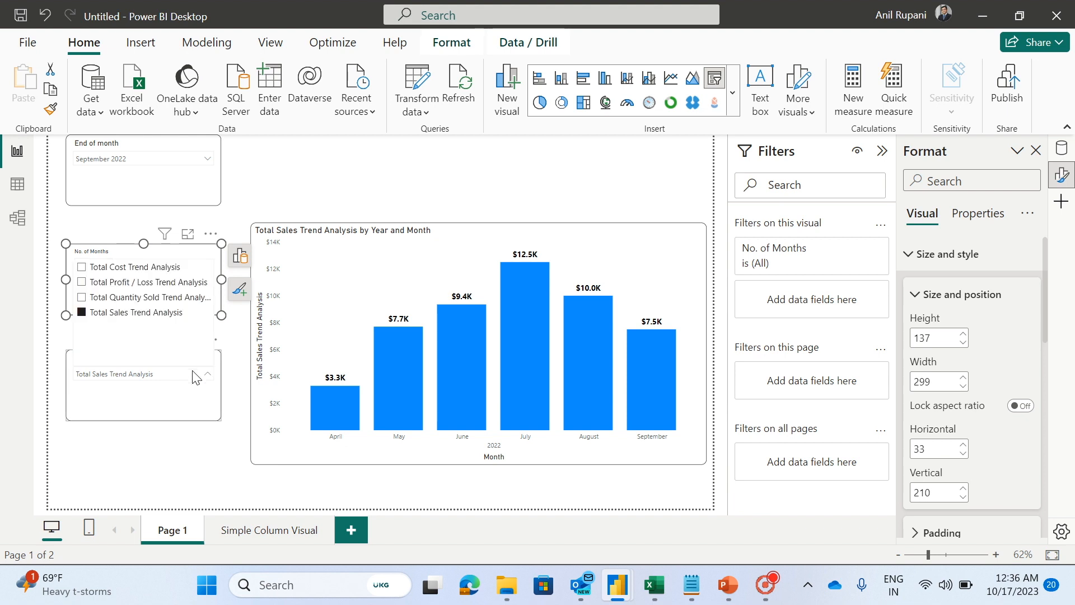
{"action": "left_click", "coordinate": [82, 267]}
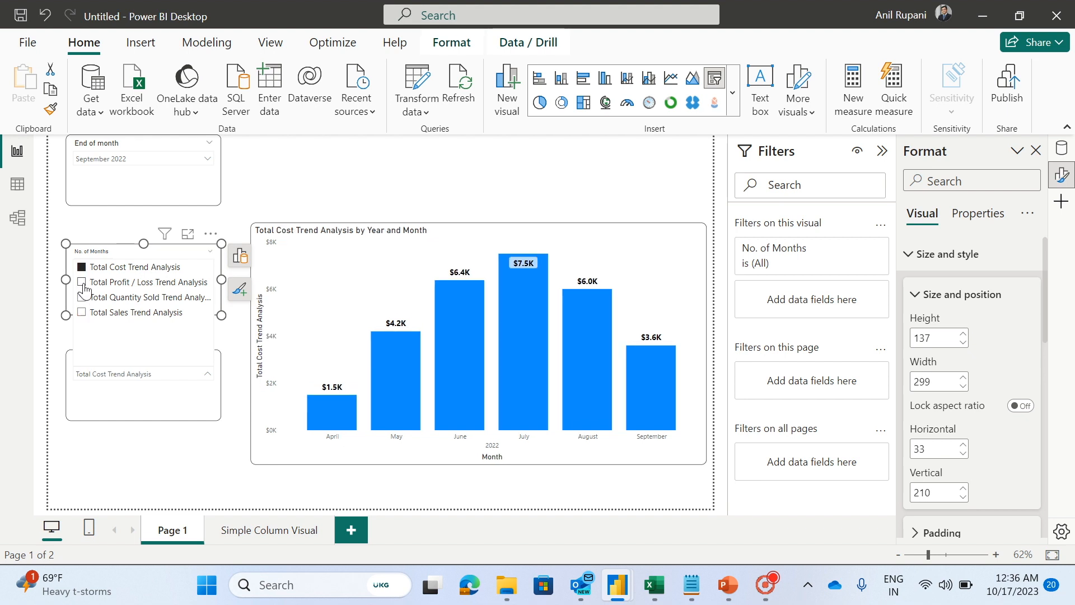
{"action": "left_click", "coordinate": [82, 282]}
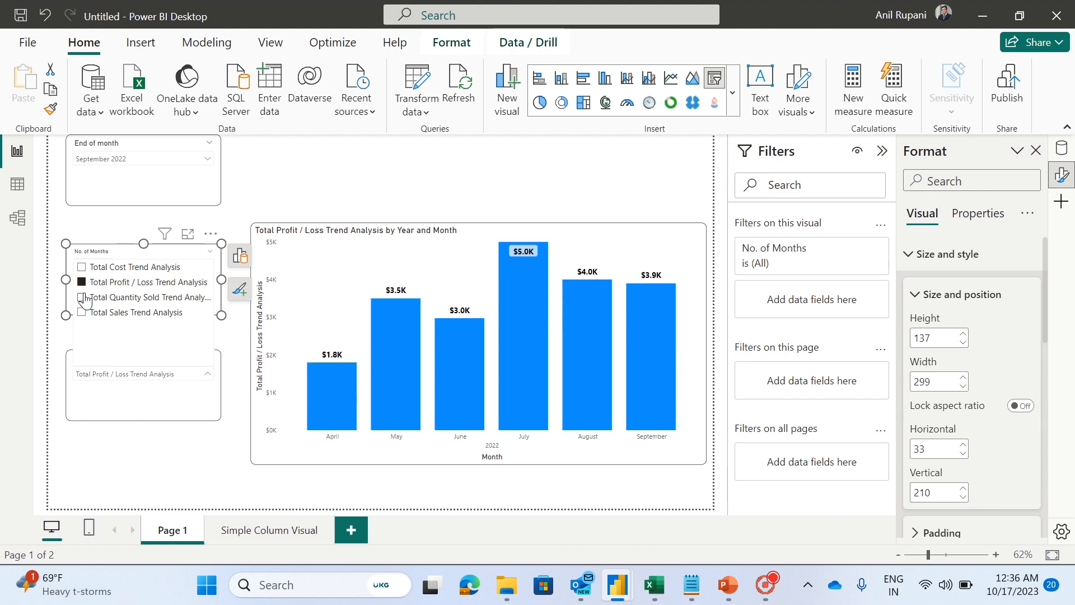
{"action": "left_click", "coordinate": [81, 300]}
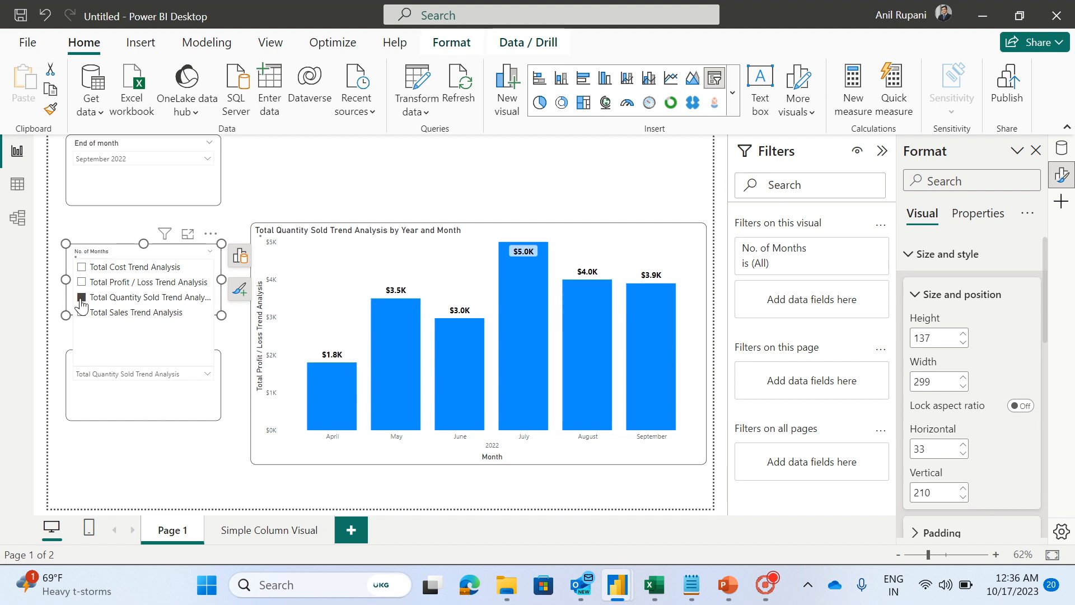
{"action": "left_click", "coordinate": [332, 493]}
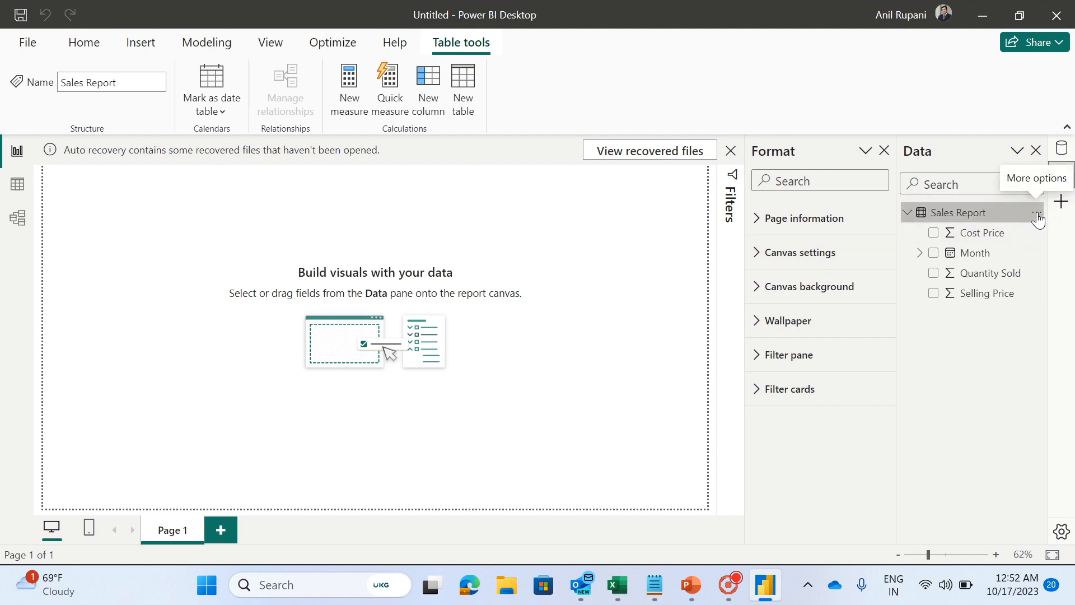
- Start a new measure in the Sales Report table named Total Sales, using SUMX over 'Sales Report'
{"action": "left_click", "coordinate": [1037, 214]}
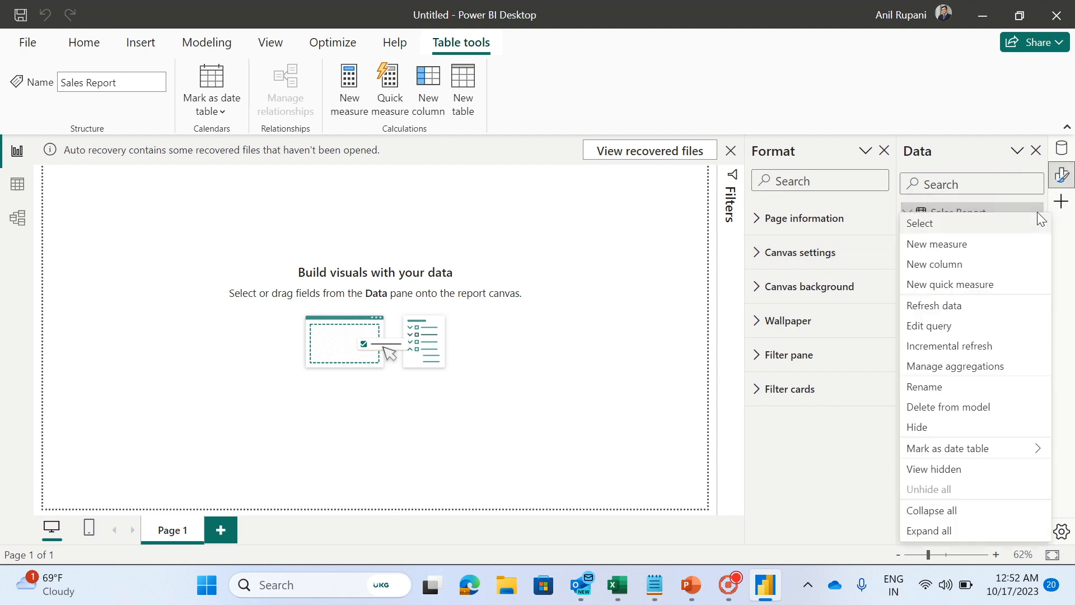
{"action": "left_click", "coordinate": [944, 244]}
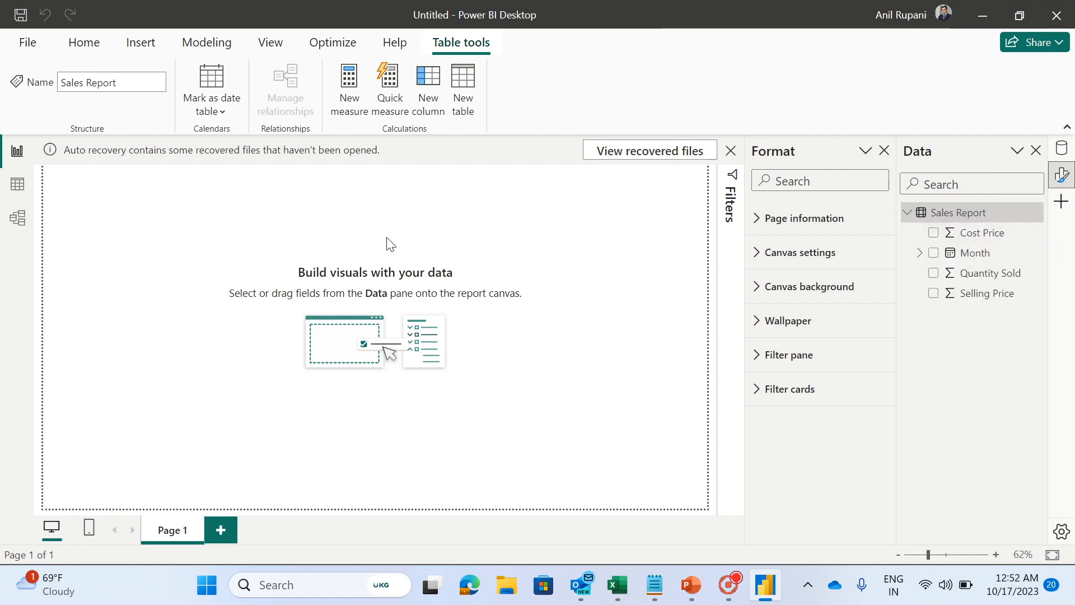
{"action": "key", "text": "BackSpace"}
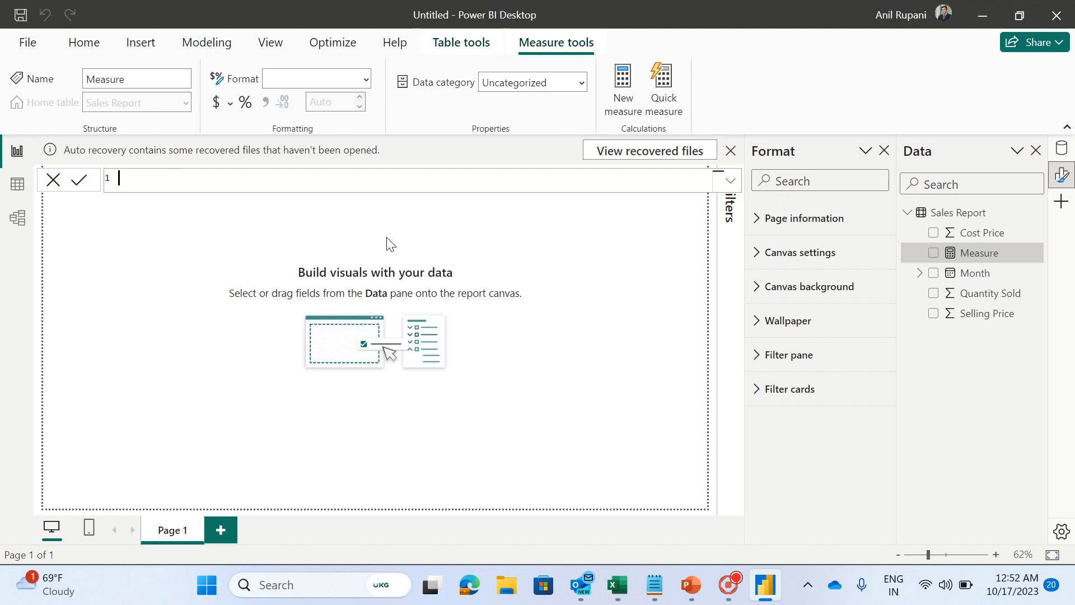
{"action": "type", "text": "Total Sales = s"}
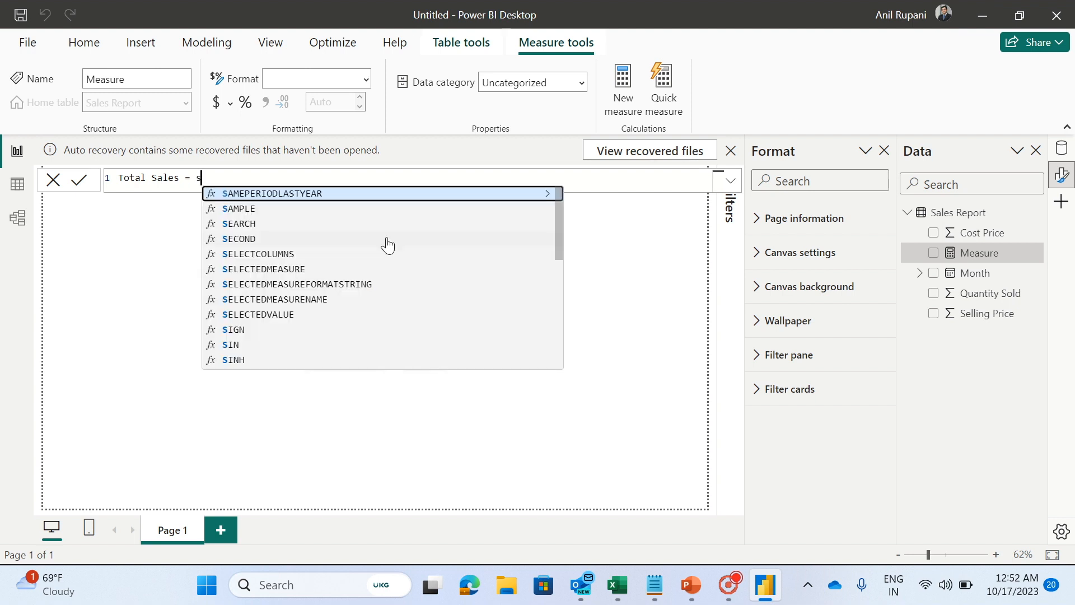
{"action": "type", "text": "umx("}
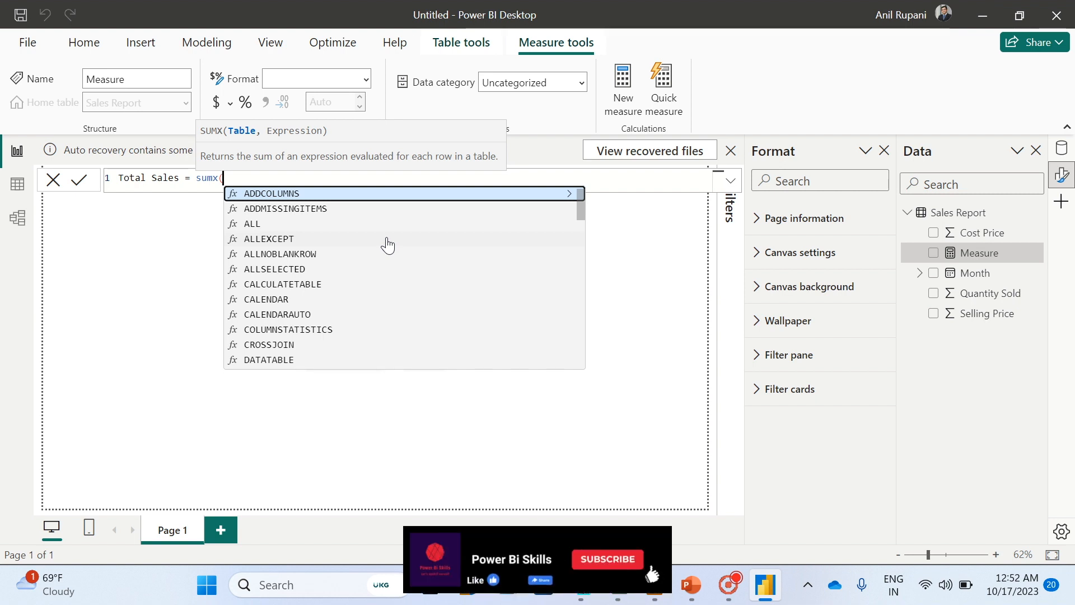
{"action": "type", "text": "sales"}
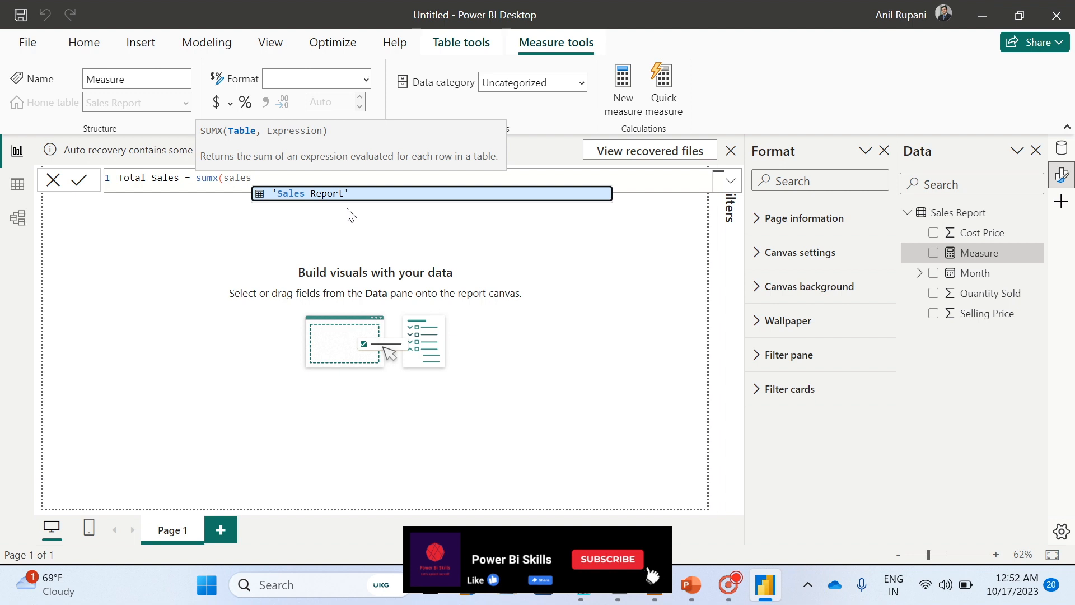
{"action": "key", "text": "Tab"}
{"action": "type", "text": ","}
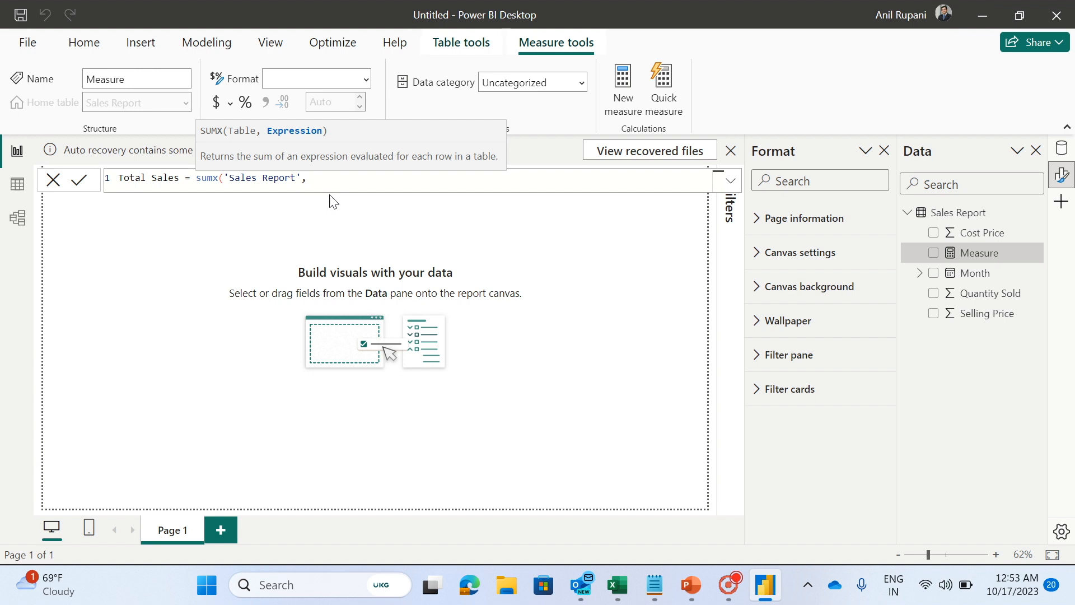
- Complete the Total Sales measure with the row expression 'Sales Report'[Quantity Sold]*'Sales Report'[Selling Price] and commit it
{"action": "type", "text": " sales"}
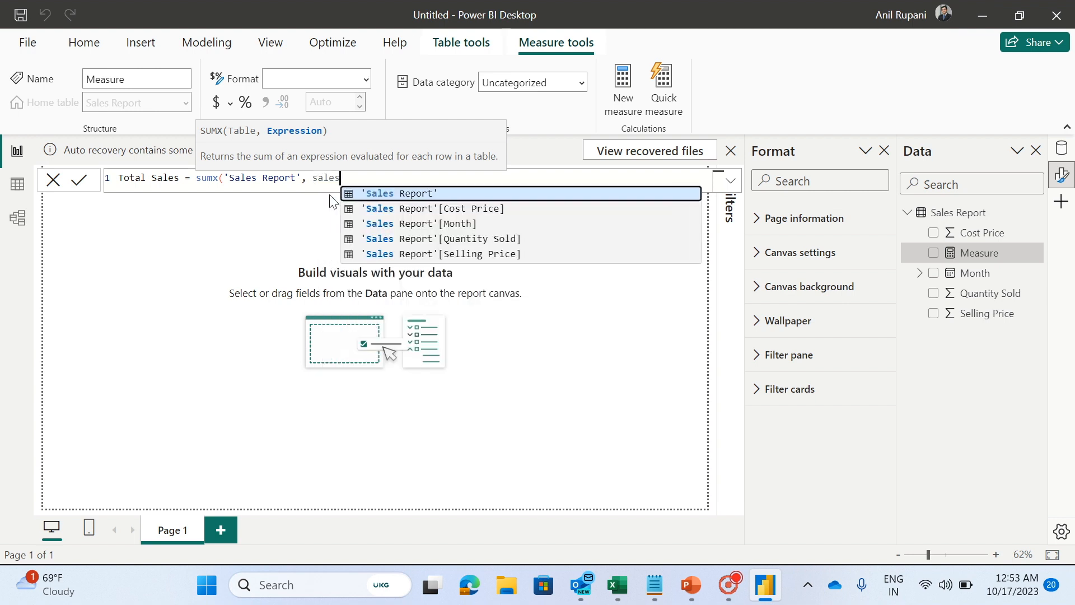
{"action": "left_click", "coordinate": [470, 241]}
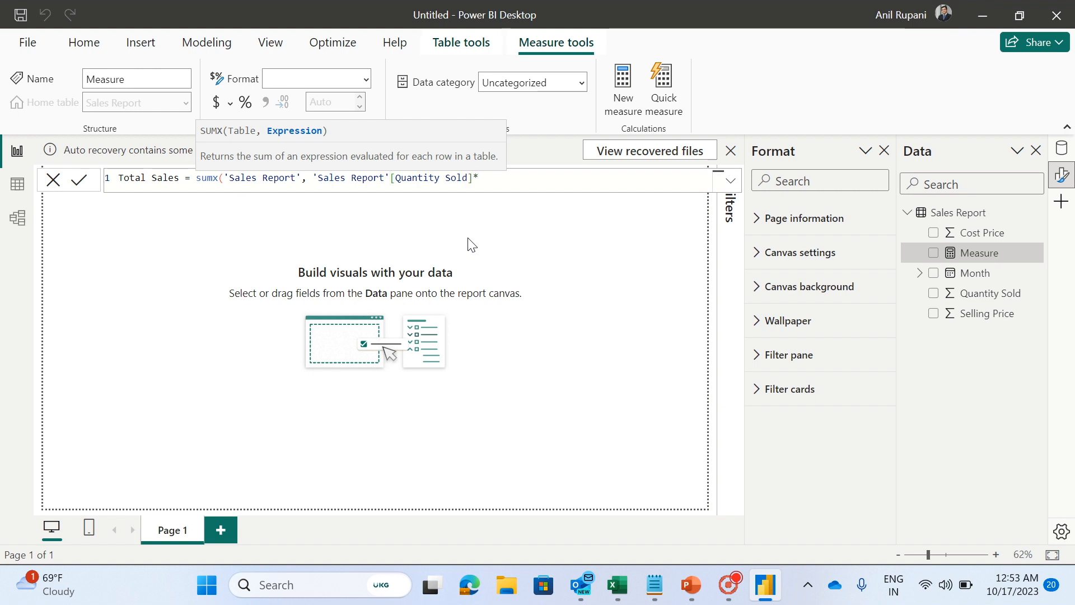
{"action": "type", "text": "*sale"}
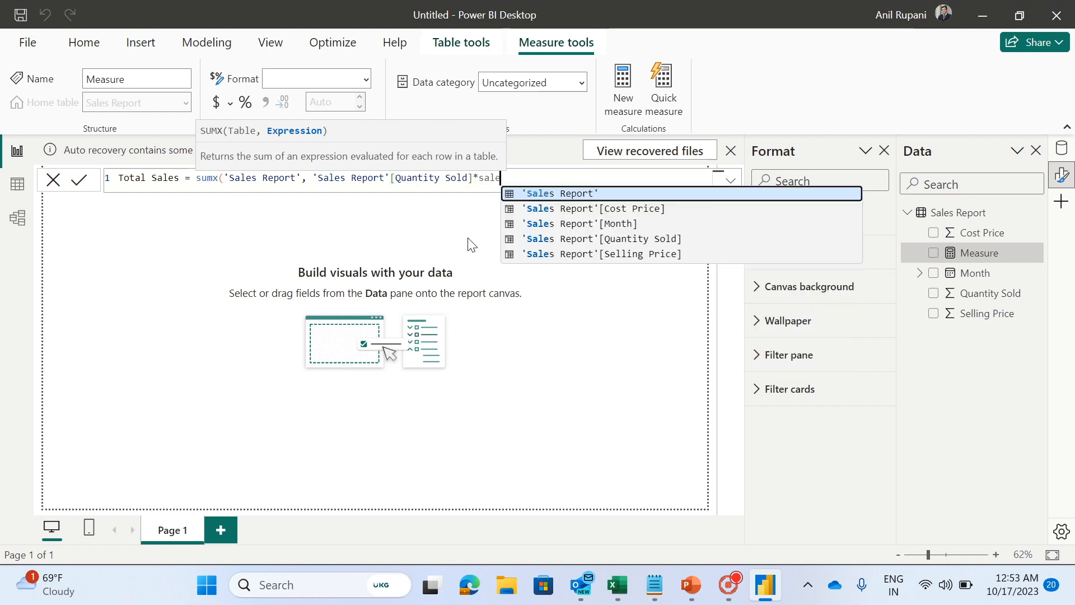
{"action": "left_click", "coordinate": [611, 255]}
{"action": "type", "text": ")"}
{"action": "key", "text": "Return"}
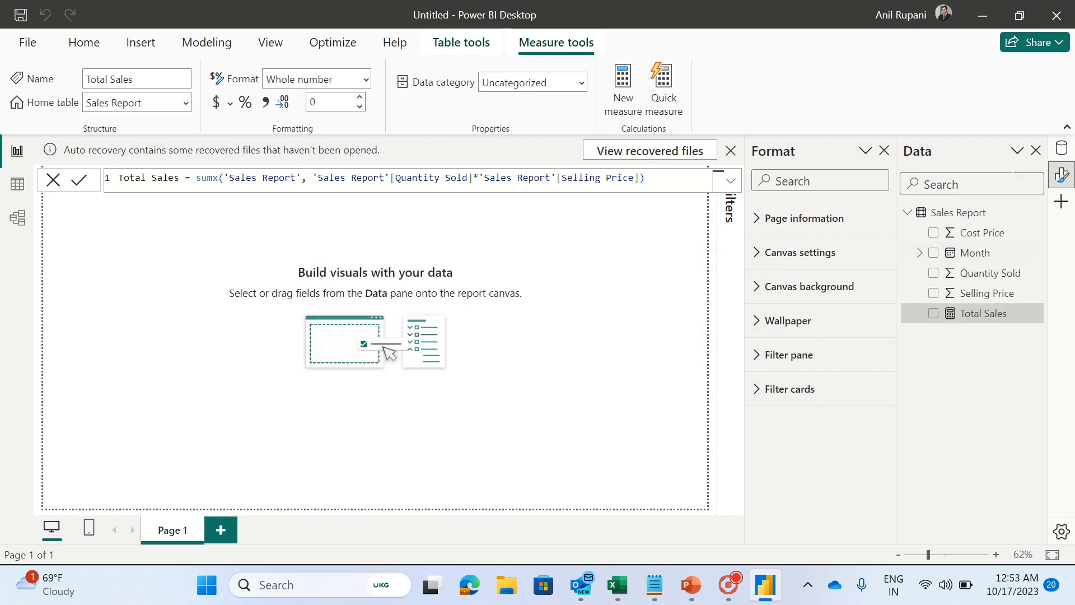
- Start another measure in Sales Report named Total Cost, using SUMX over 'Sales Report'
{"action": "left_click", "coordinate": [1034, 215]}
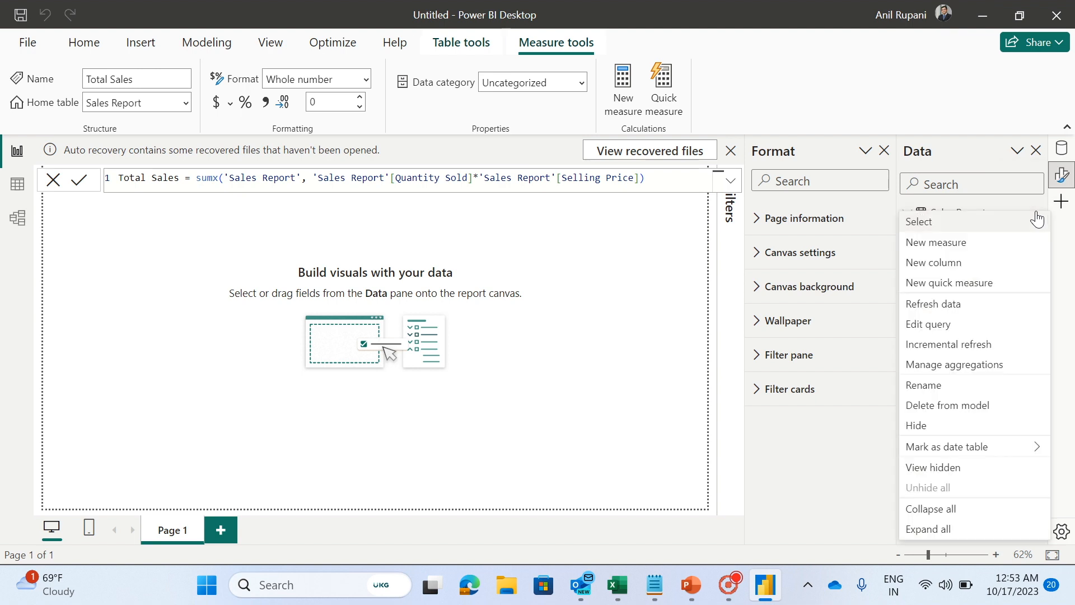
{"action": "left_click", "coordinate": [929, 244]}
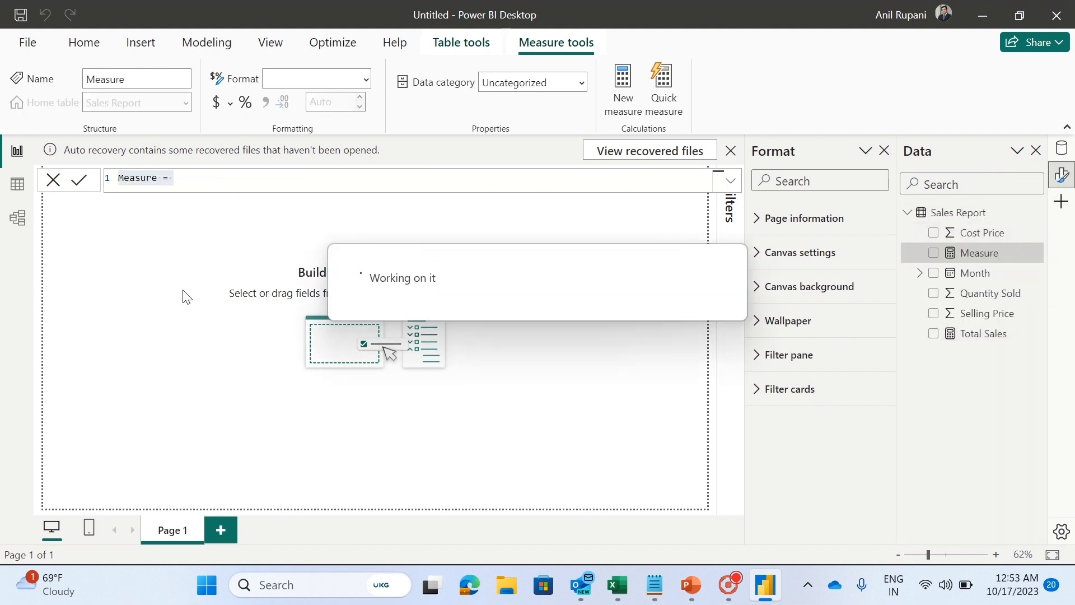
{"action": "key", "text": "BackSpace"}
{"action": "type", "text": "T"}
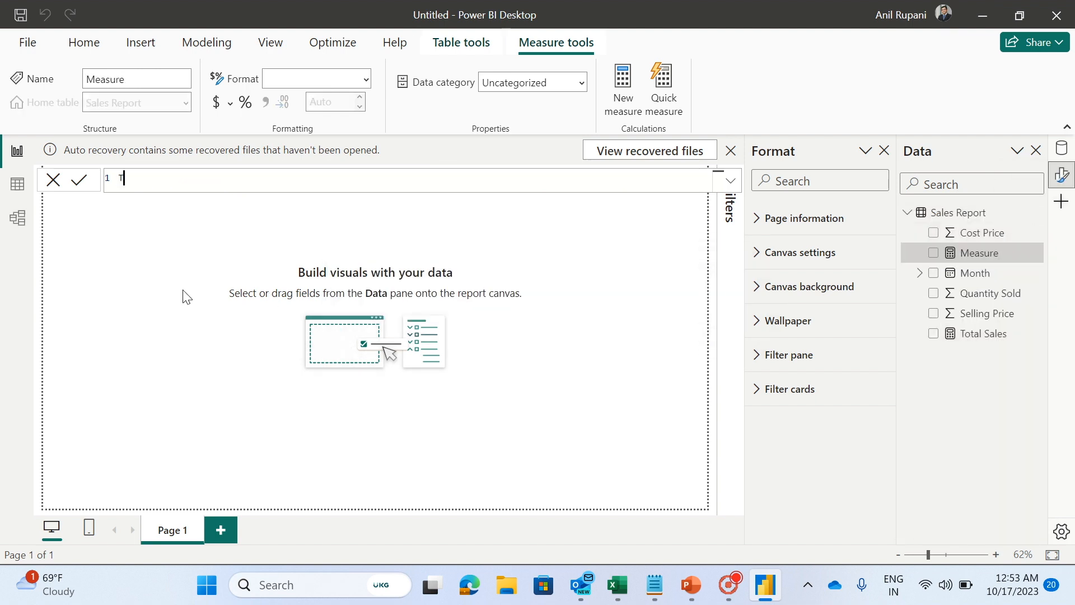
{"action": "type", "text": "otal Cost ="}
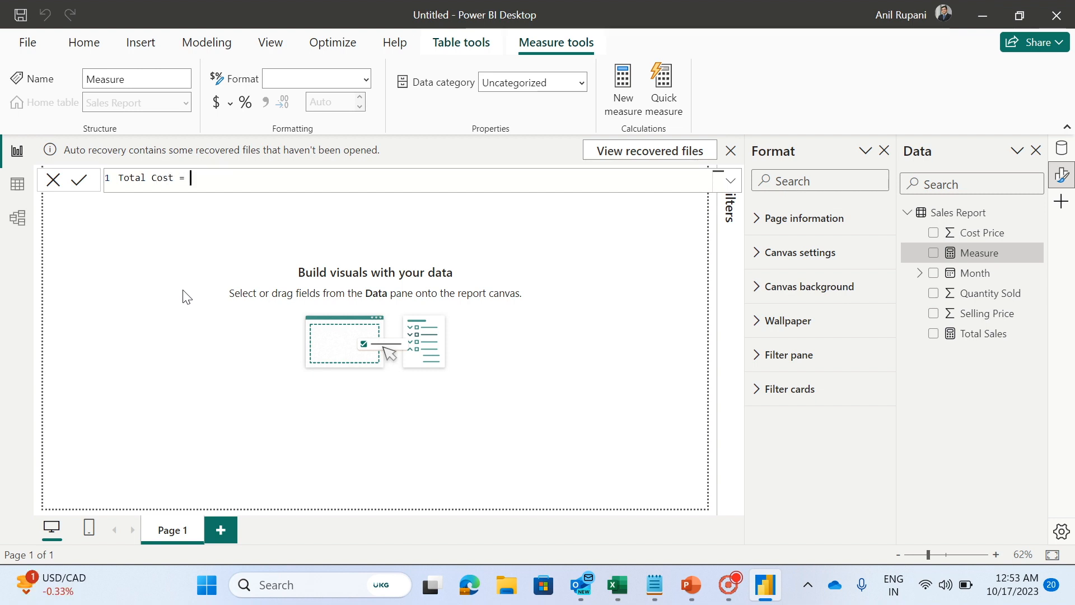
{"action": "type", "text": " sumx"}
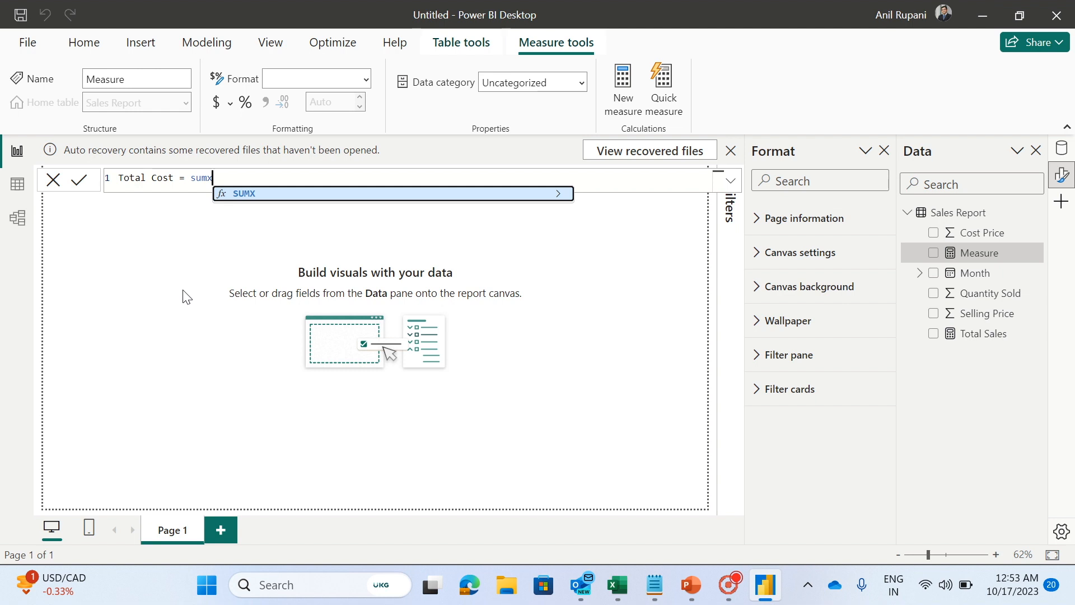
{"action": "type", "text": "("}
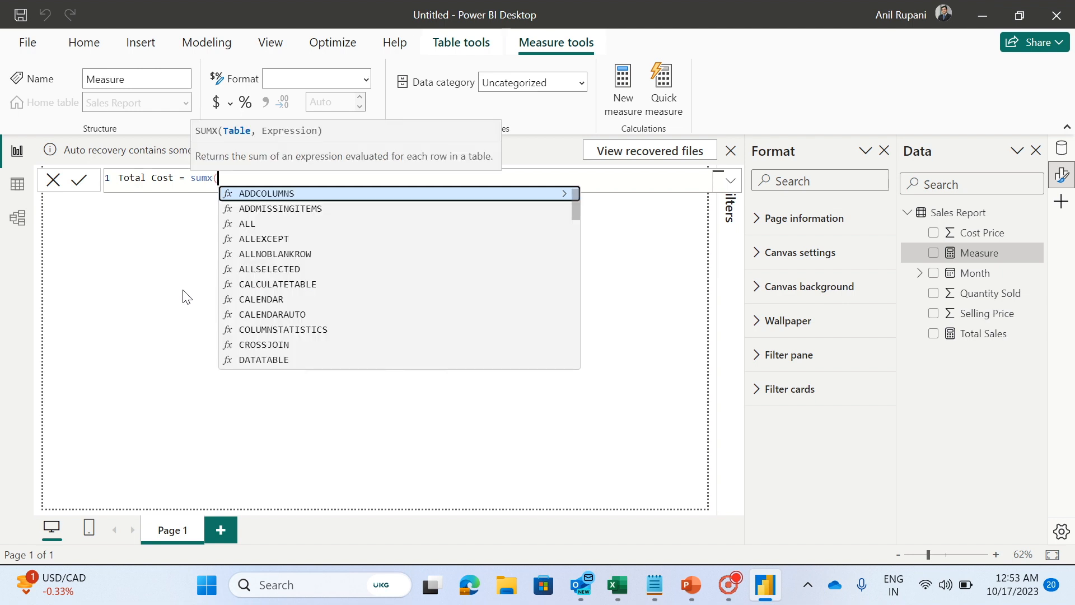
{"action": "type", "text": "sale"}
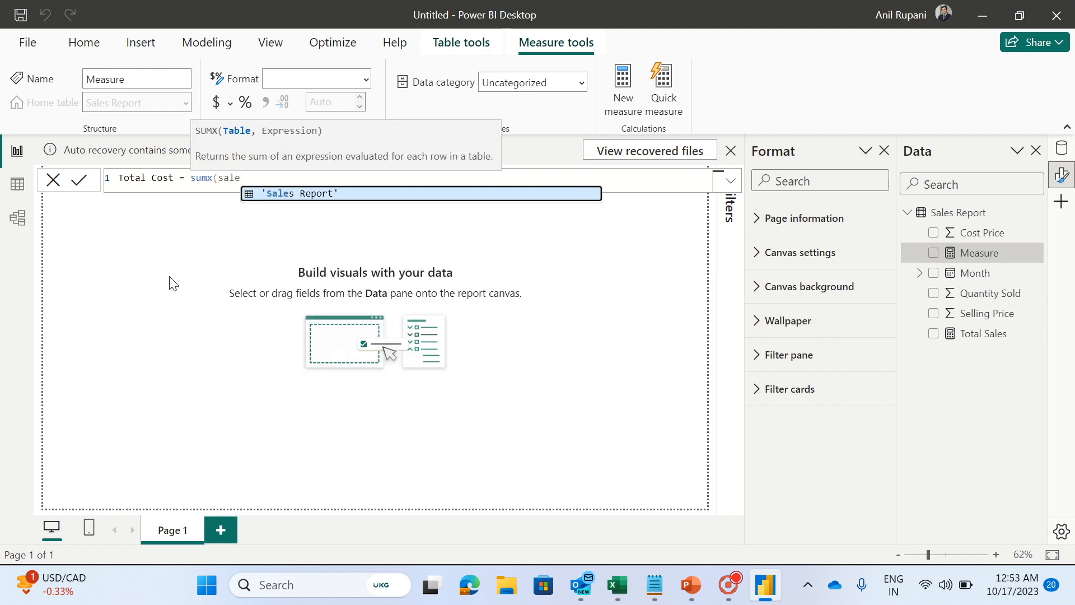
{"action": "left_click", "coordinate": [315, 196]}
{"action": "type", "text": ", "}
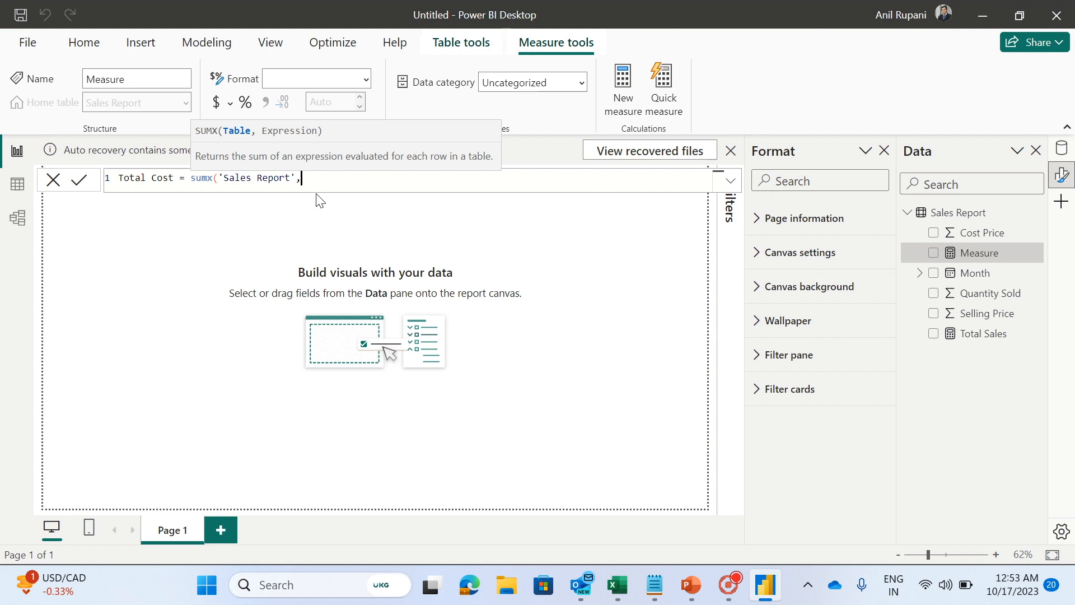
- Complete the Total Cost measure with the row expression 'Sales Report'[Quantity Sold]* 'Sales Report'[Cost Price] and commit it
{"action": "type", "text": "sales"}
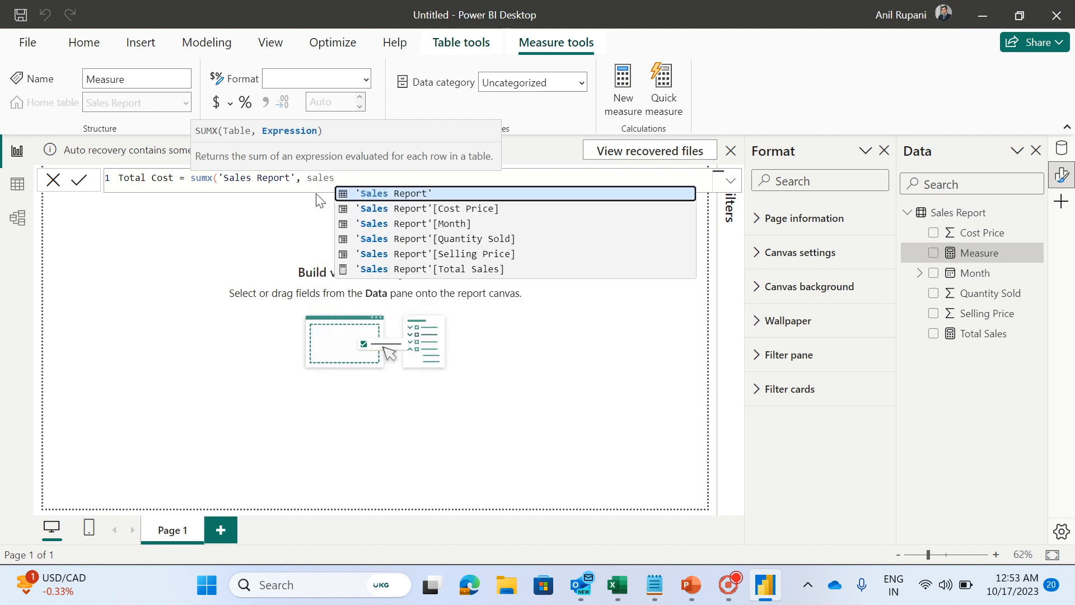
{"action": "left_click", "coordinate": [398, 239]}
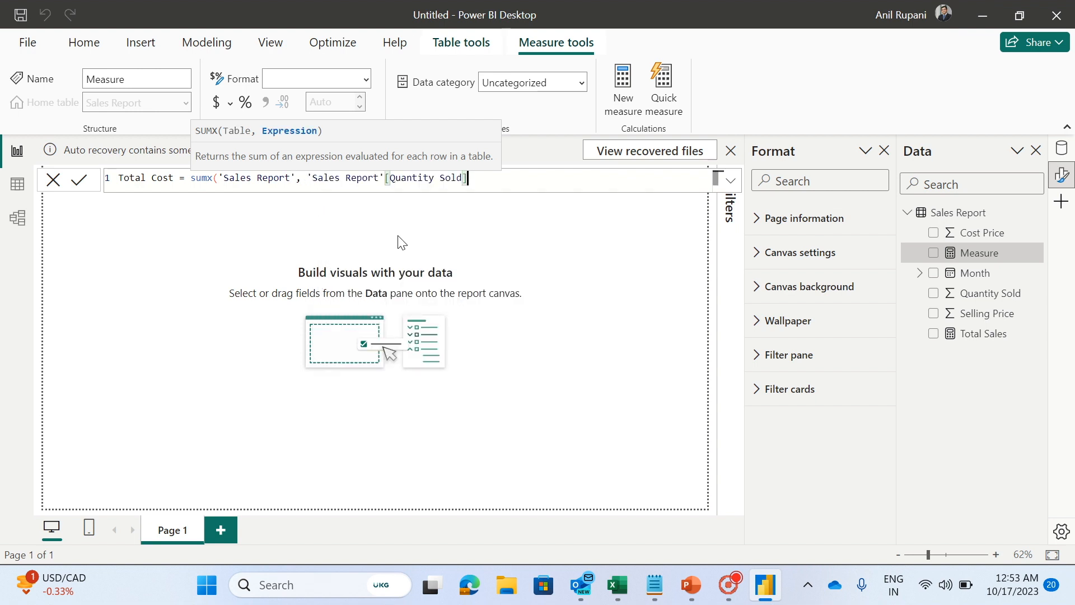
{"action": "type", "text": "*"}
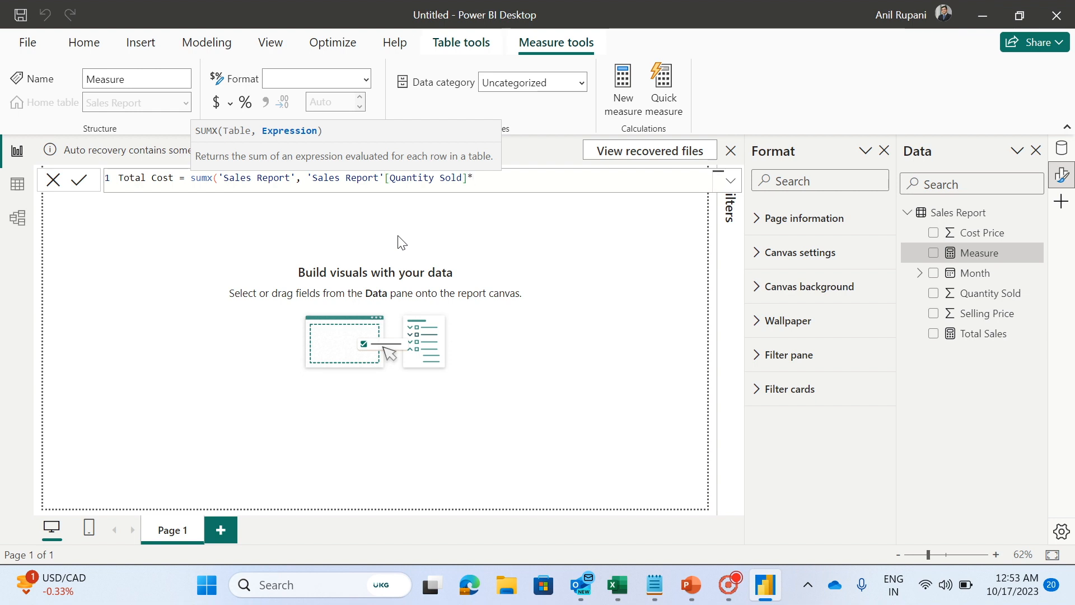
{"action": "type", "text": " sales"}
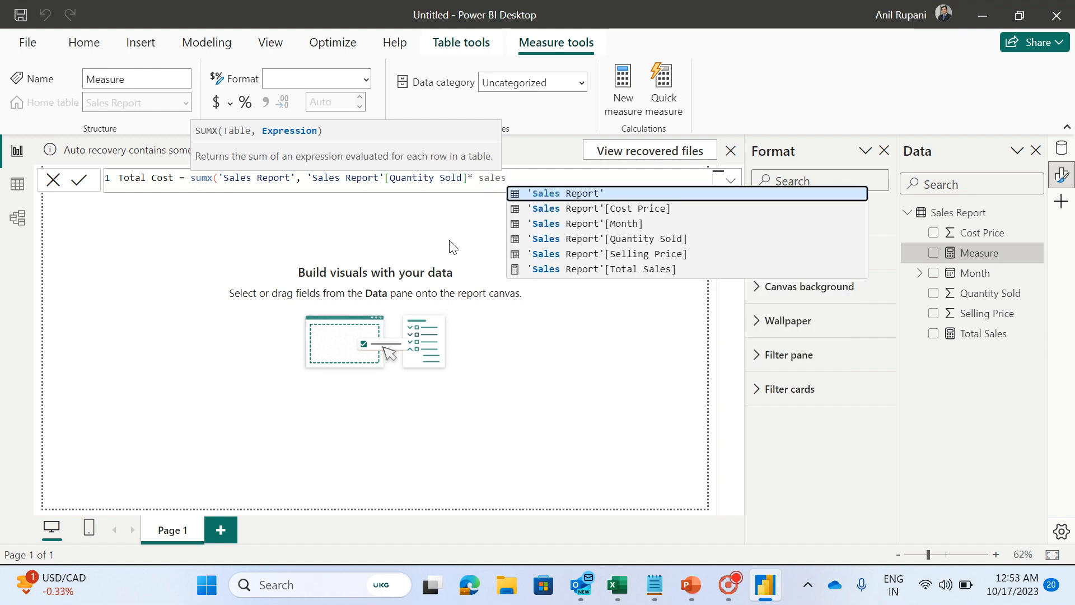
{"action": "left_click", "coordinate": [654, 209]}
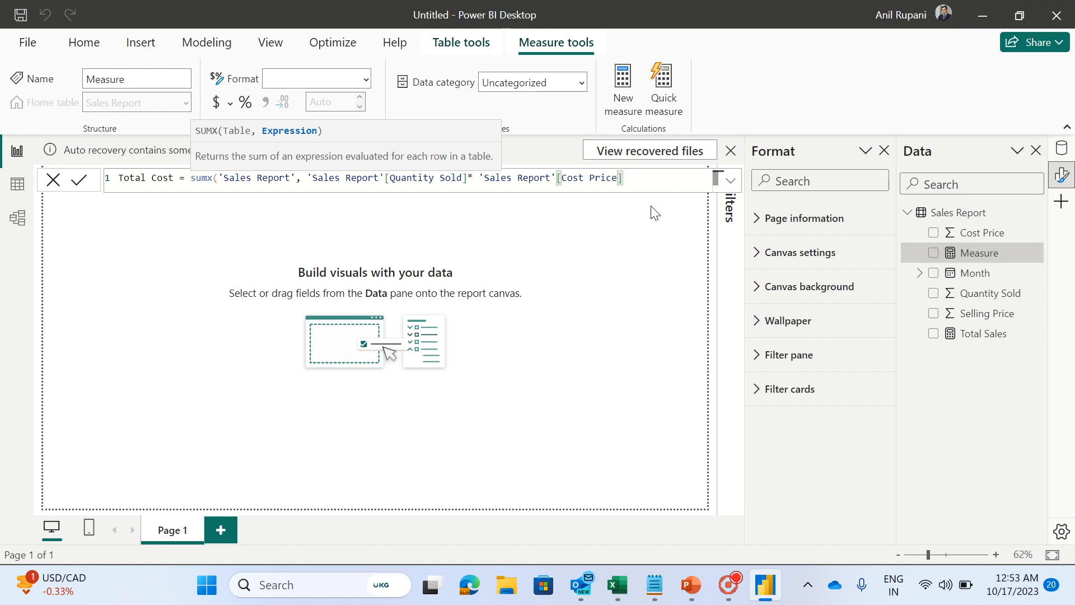
{"action": "type", "text": ")"}
{"action": "key", "text": "Return"}
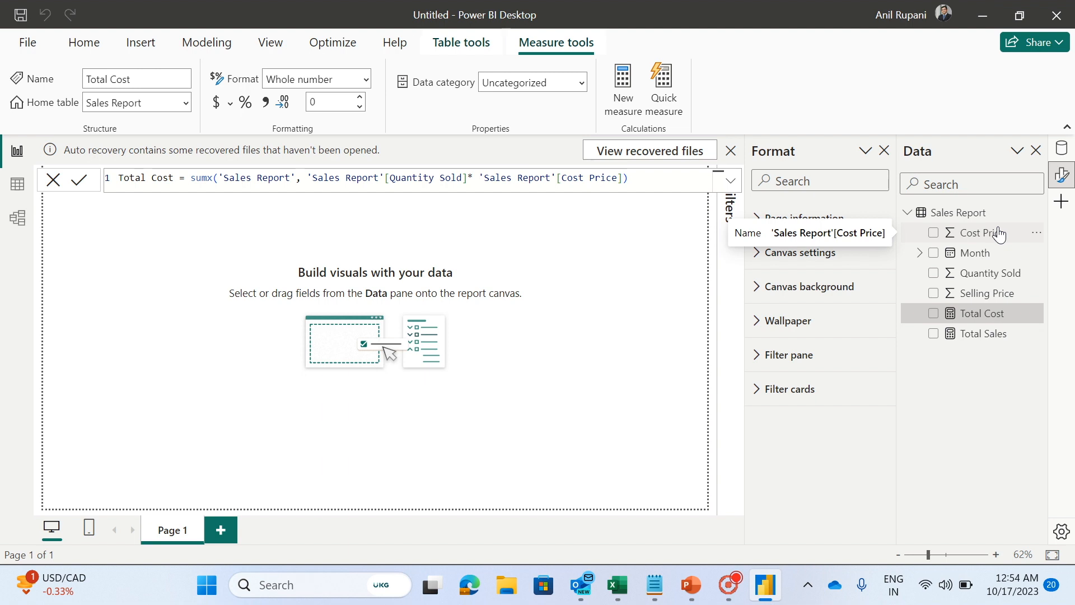
- Create a Sales Report measure named Total Profit / Loss, defined as [Total Sales] - [Total Cost]
{"action": "left_click", "coordinate": [1037, 213]}
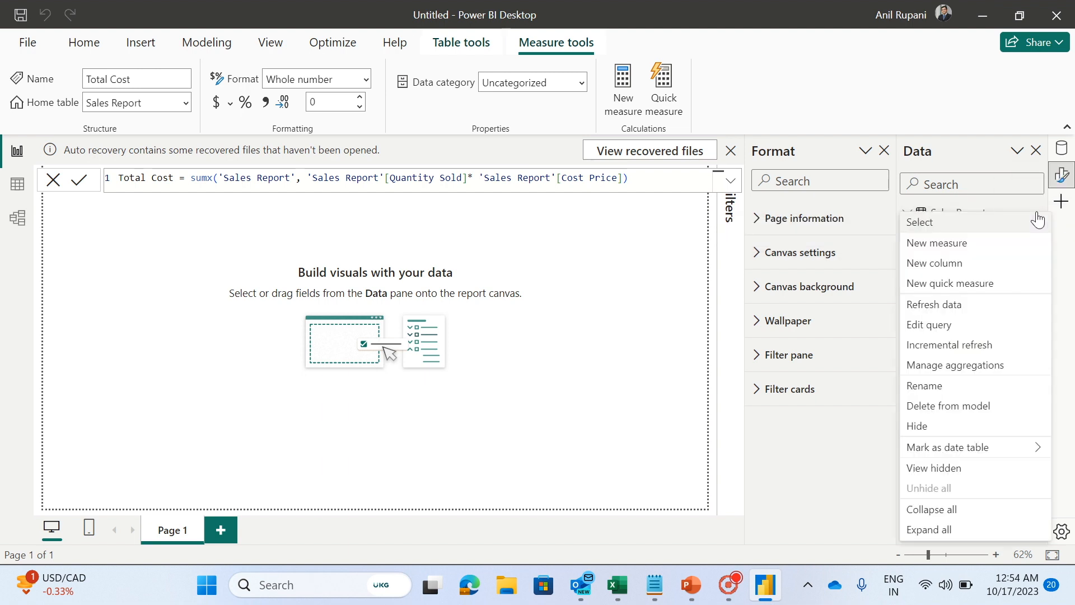
{"action": "left_click", "coordinate": [925, 247]}
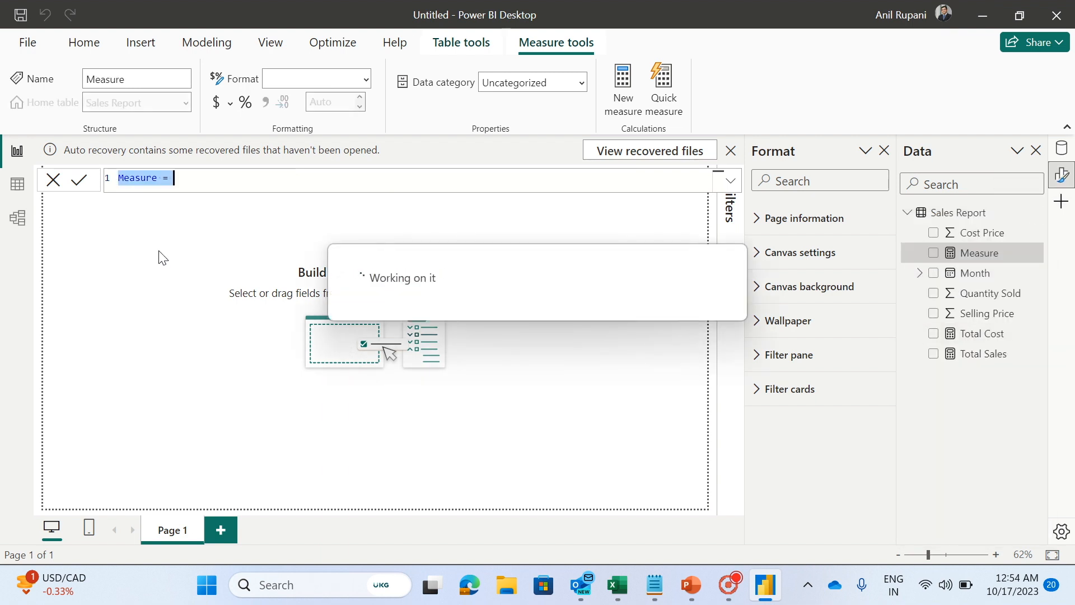
{"action": "key", "text": "BackSpace"}
{"action": "type", "text": "T"}
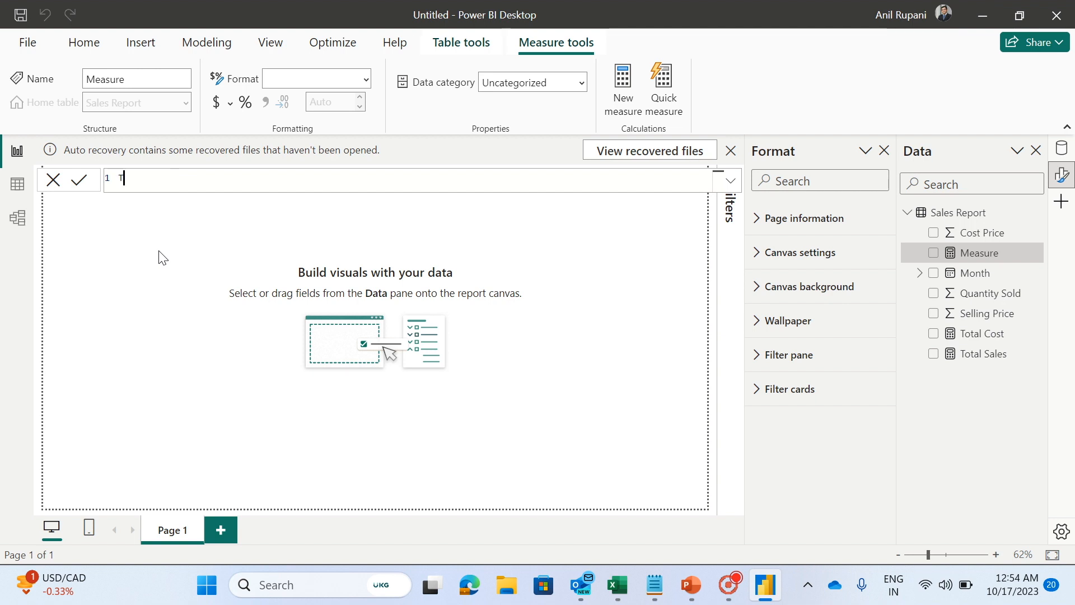
{"action": "type", "text": "otal "}
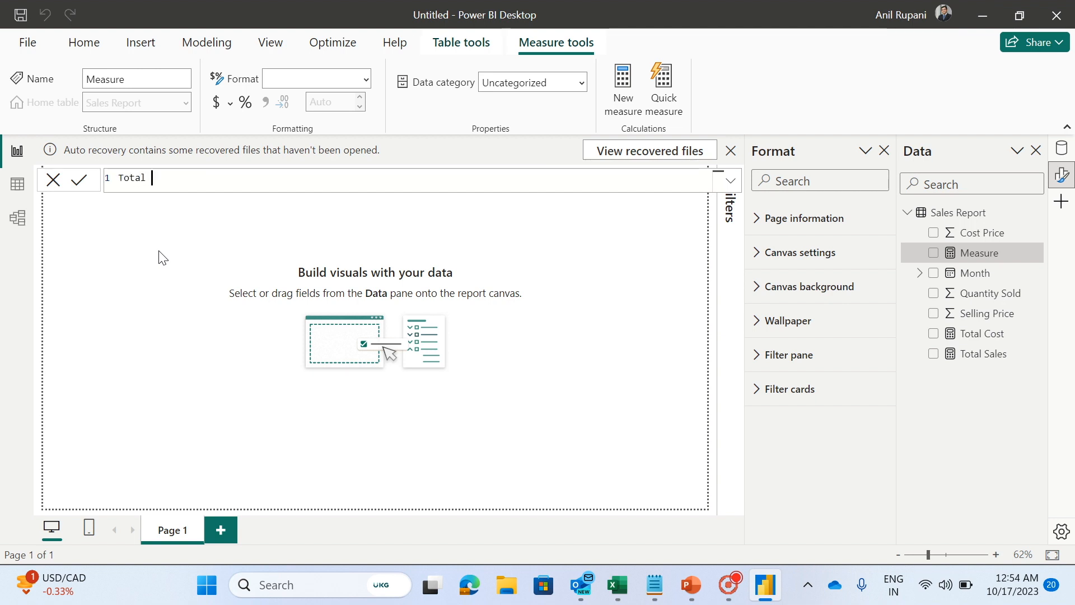
{"action": "type", "text": "Profit / "}
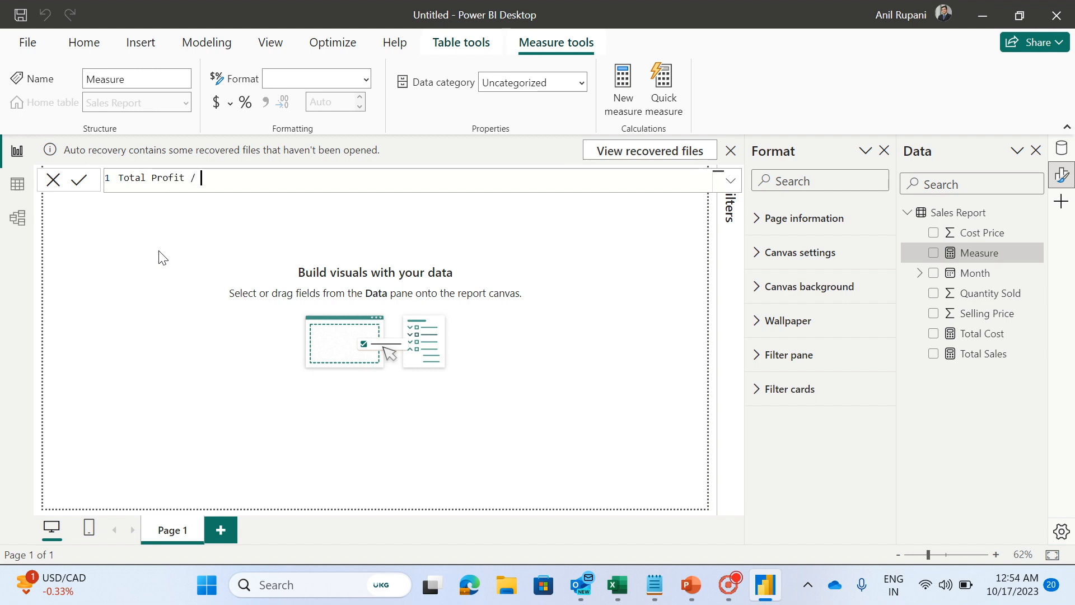
{"action": "type", "text": "Loss = ["}
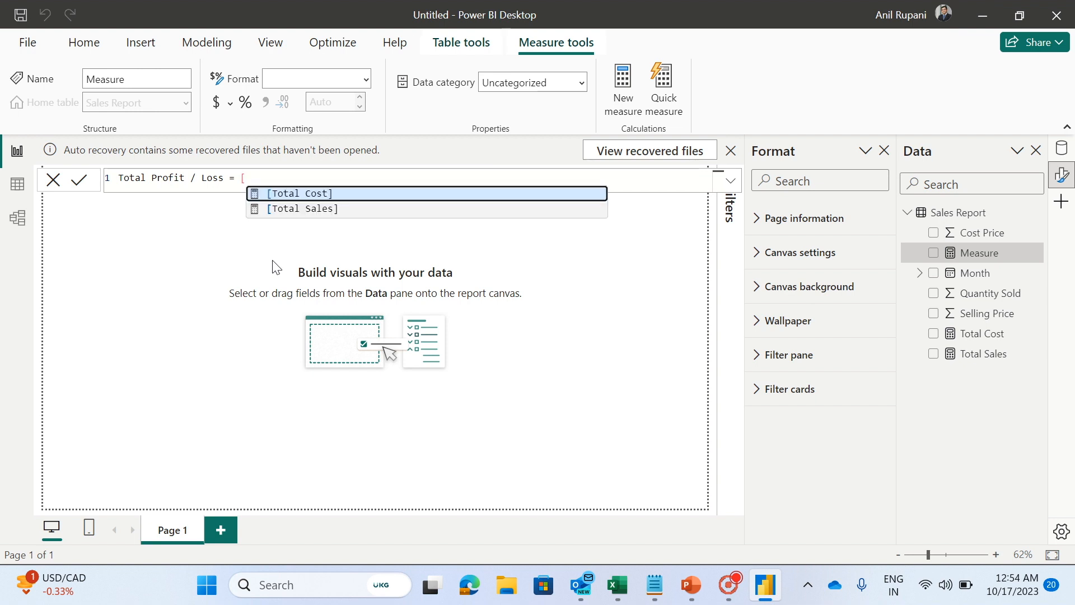
{"action": "left_click", "coordinate": [322, 209]}
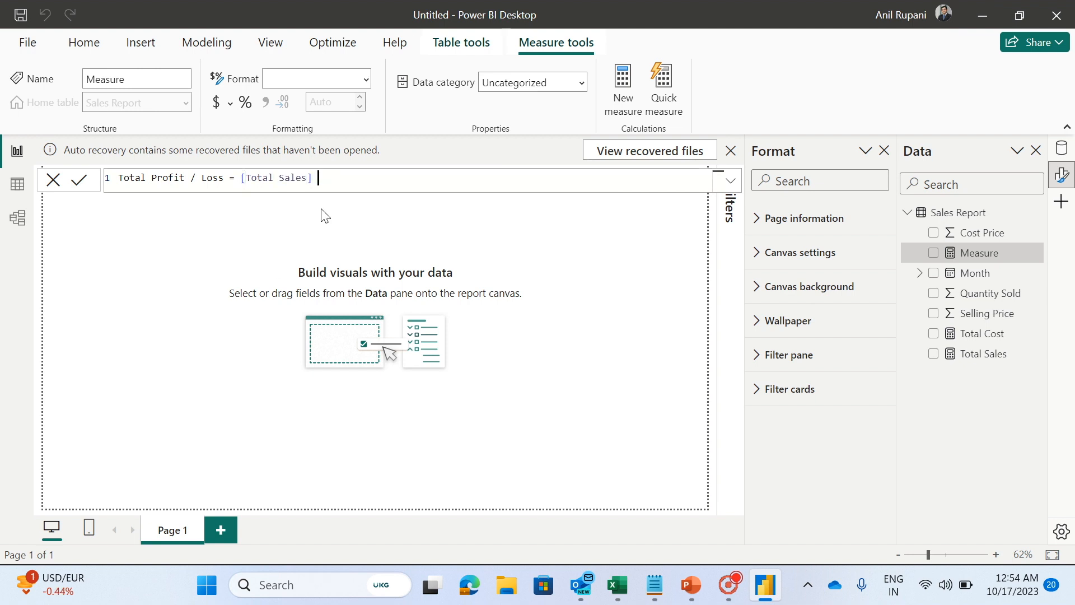
{"action": "type", "text": "- "}
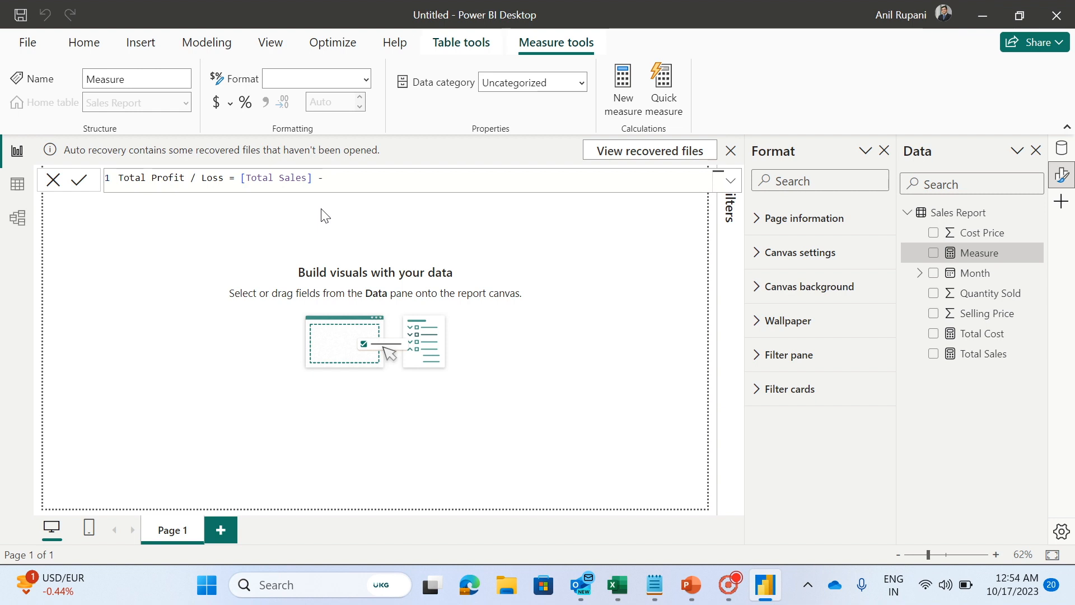
{"action": "type", "text": "["}
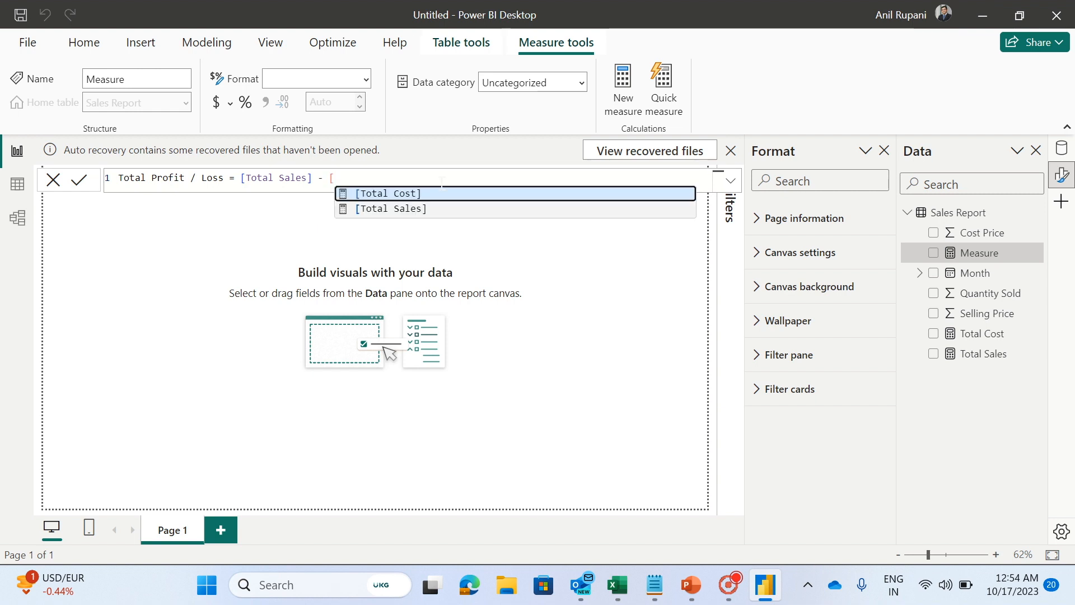
{"action": "left_click", "coordinate": [409, 194]}
{"action": "key", "text": "Return"}
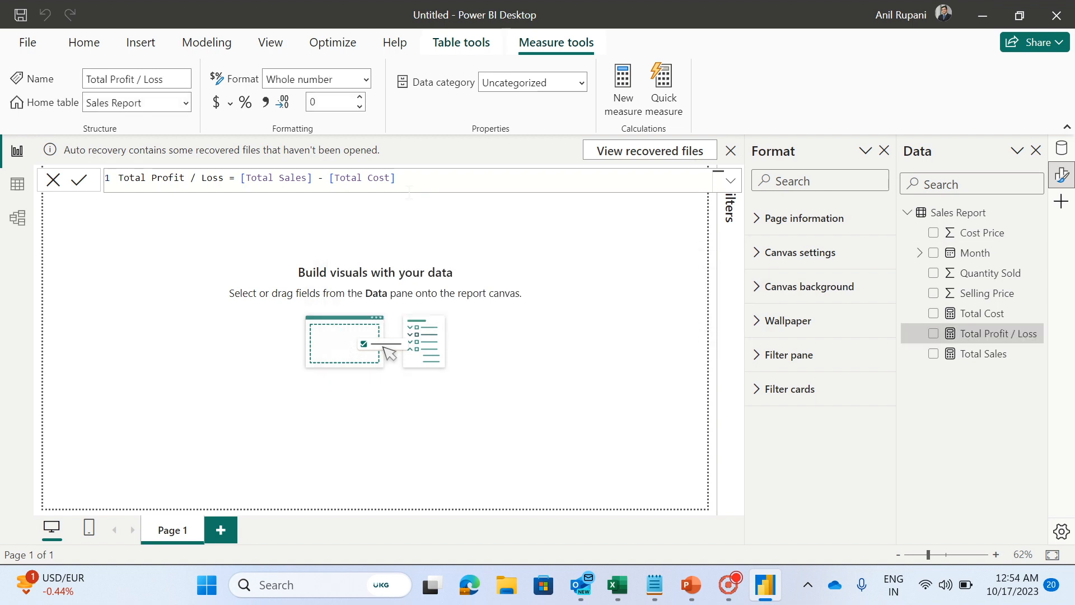
- Insert a line and stacked column chart on Page 1 with the Month field on its X-axis
{"action": "left_click", "coordinate": [524, 255]}
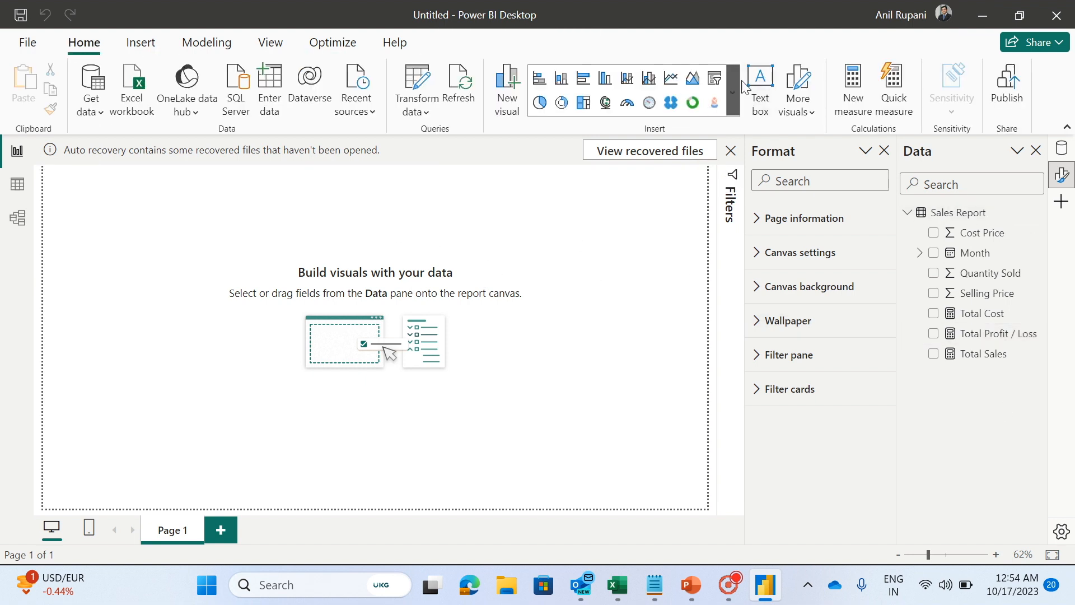
{"action": "left_click", "coordinate": [626, 78]}
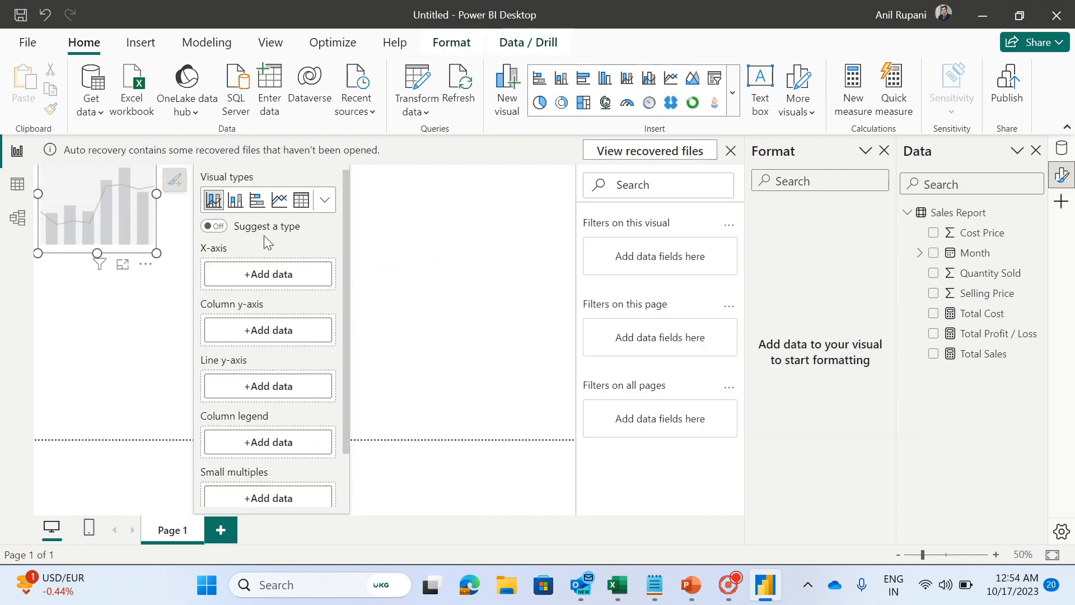
{"action": "left_click", "coordinate": [269, 276]}
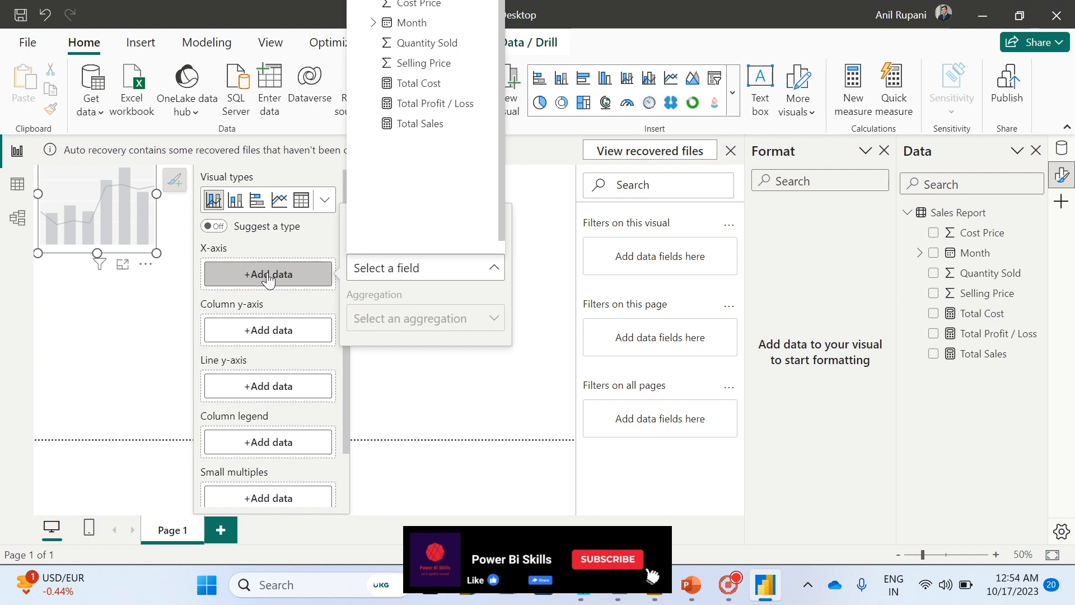
{"action": "left_click", "coordinate": [413, 24]}
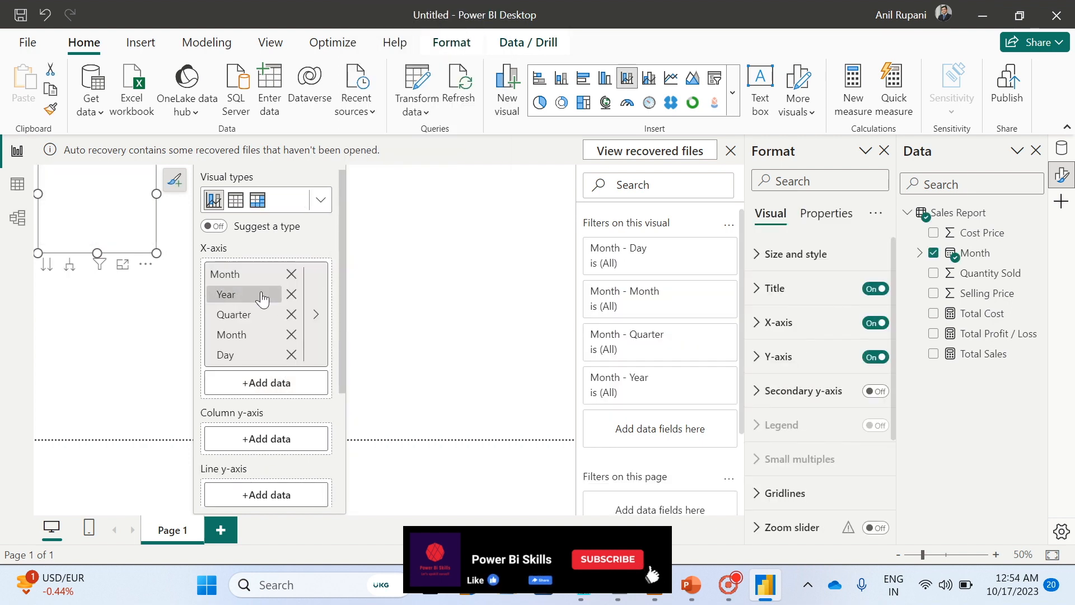
- Remove the Quarter and Day levels from the chart's X-axis and put Total Sales on the column y-axis
{"action": "left_click", "coordinate": [291, 315]}
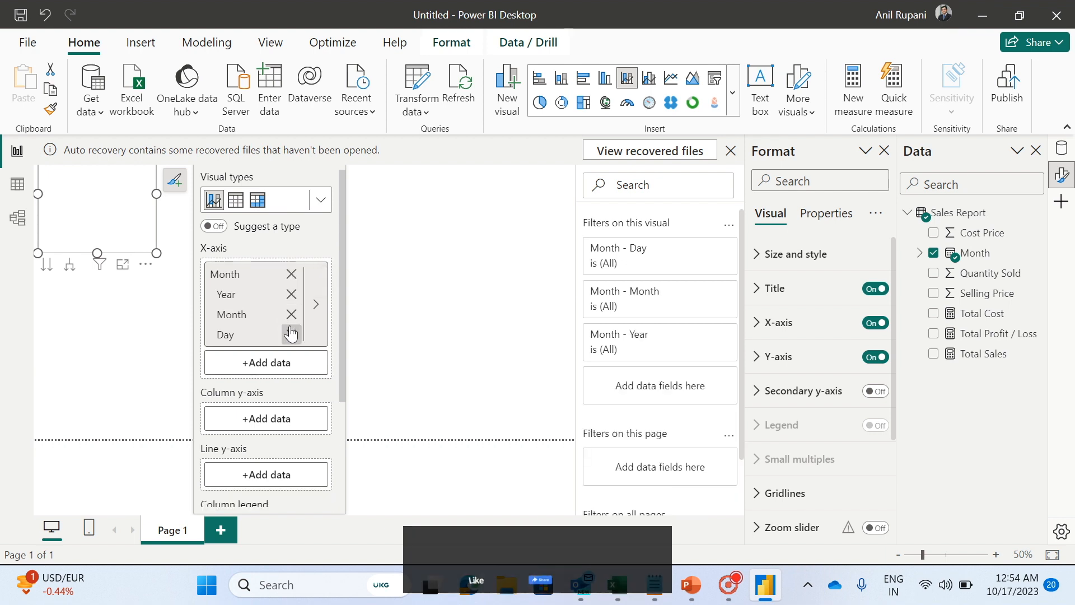
{"action": "left_click", "coordinate": [292, 334]}
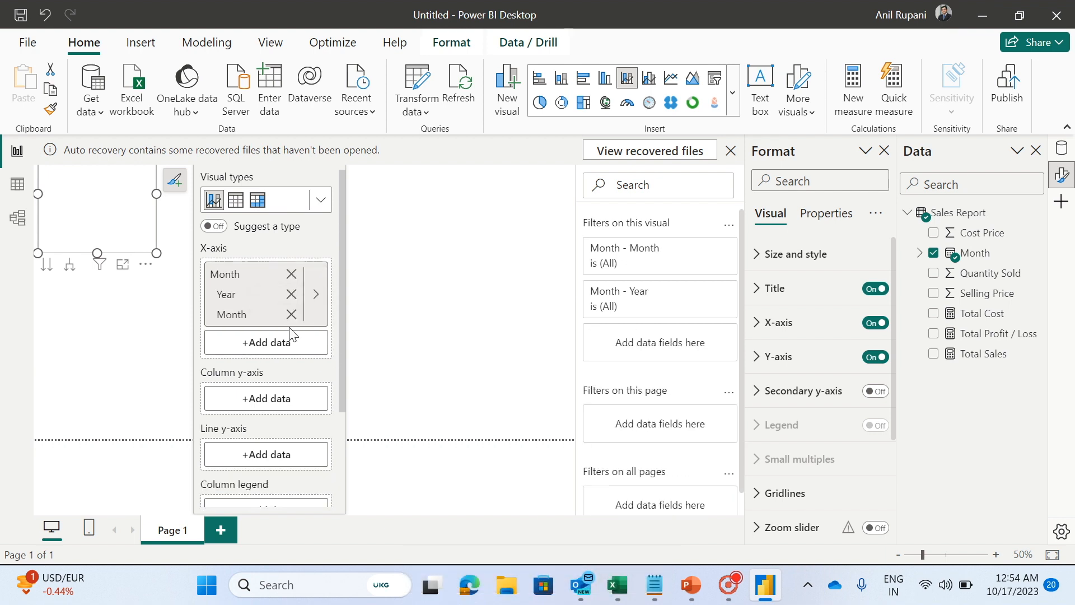
{"action": "left_click", "coordinate": [238, 401]}
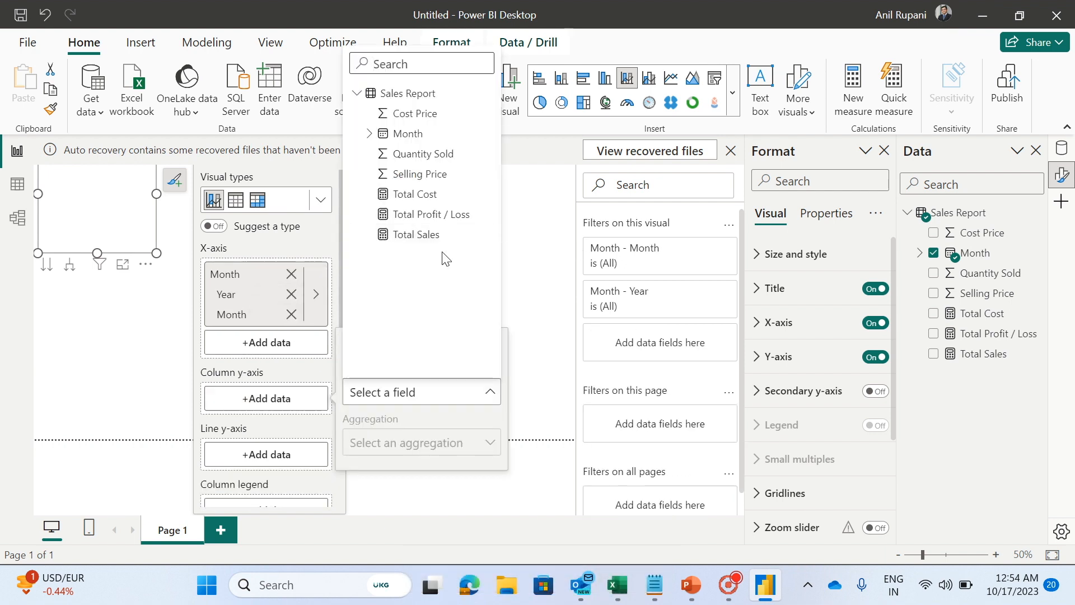
{"action": "left_click", "coordinate": [428, 236]}
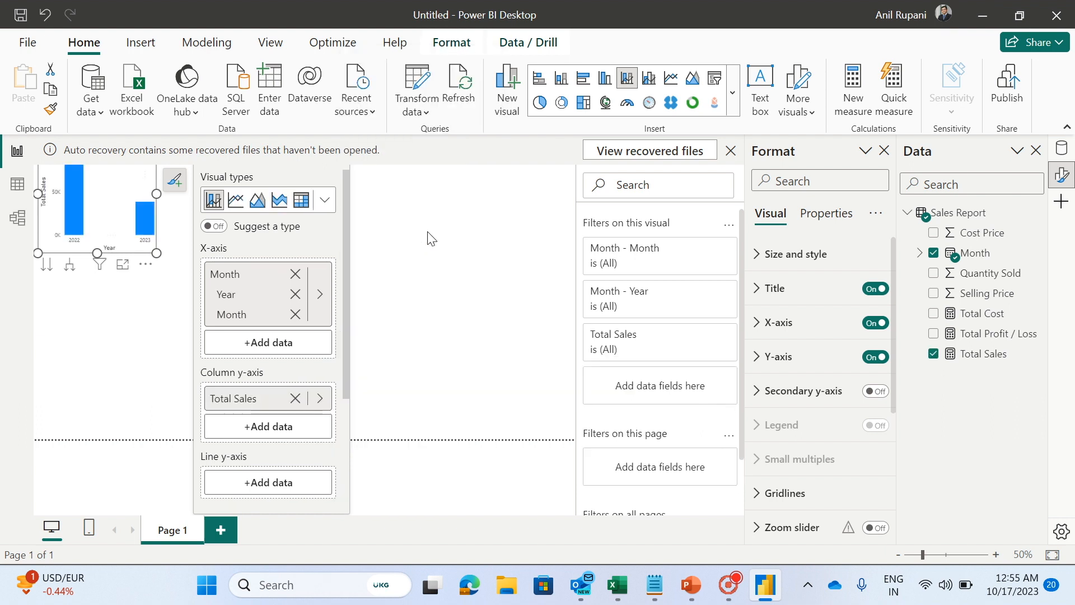
- Move the chart down the page, enlarge it to about 952 by 468, and expand its hierarchy from Year down to Month
{"action": "left_click_drag", "start_coordinate": [123, 173], "coordinate": [524, 287]}
{"action": "left_click_drag", "start_coordinate": [217, 287], "coordinate": [120, 287]}
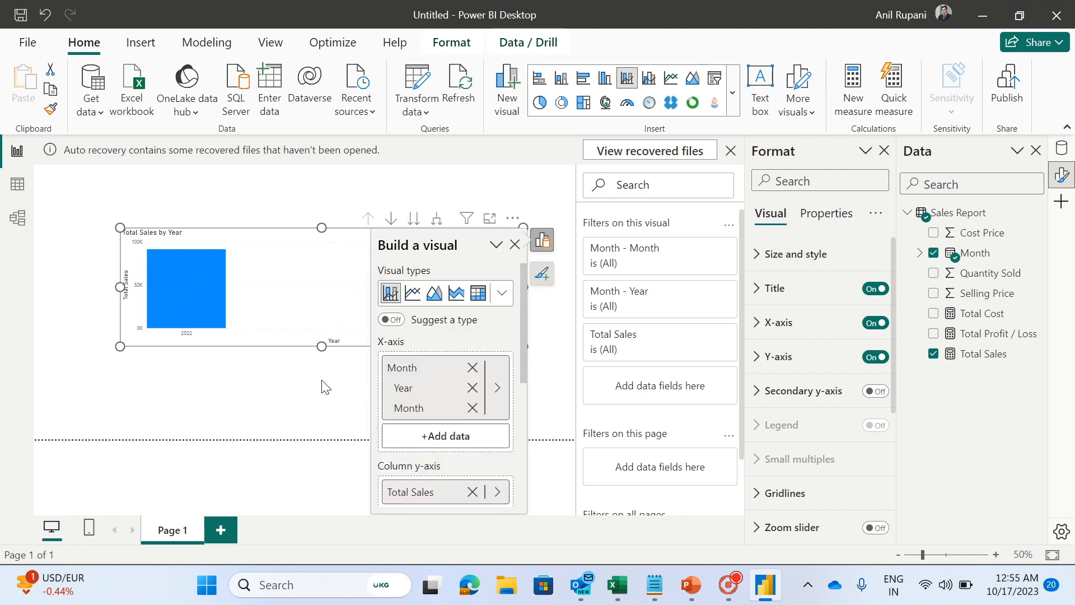
{"action": "left_click_drag", "start_coordinate": [321, 346], "coordinate": [322, 425]}
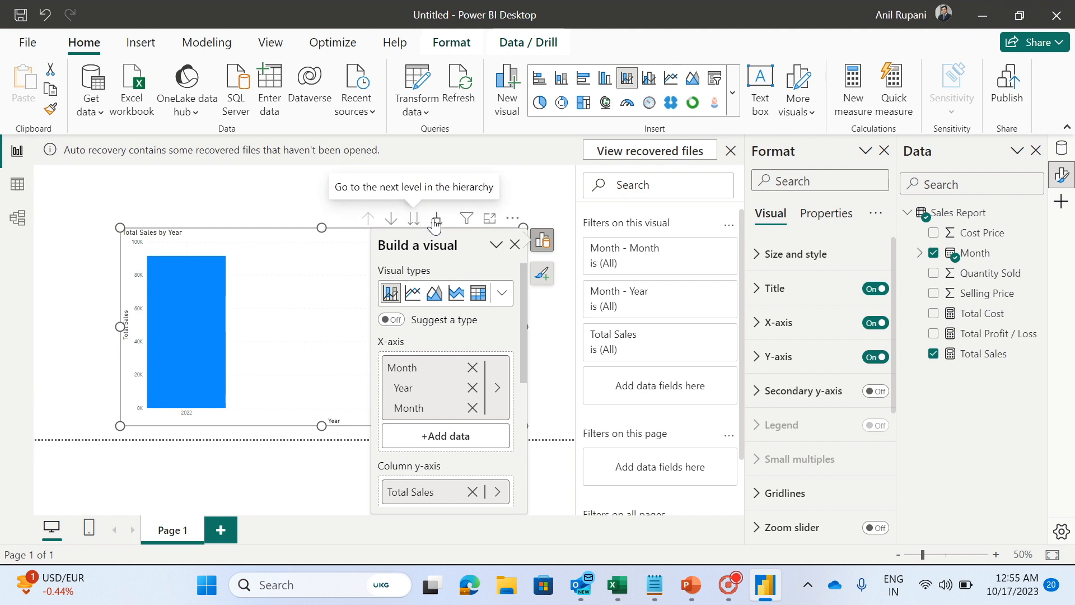
{"action": "left_click", "coordinate": [436, 223]}
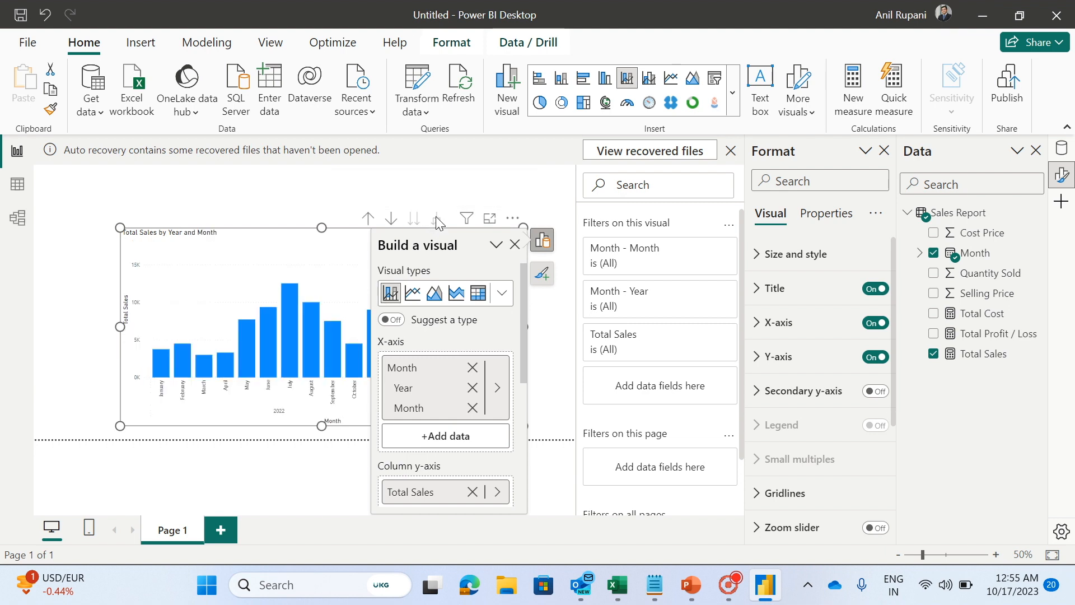
{"action": "left_click", "coordinate": [360, 199]}
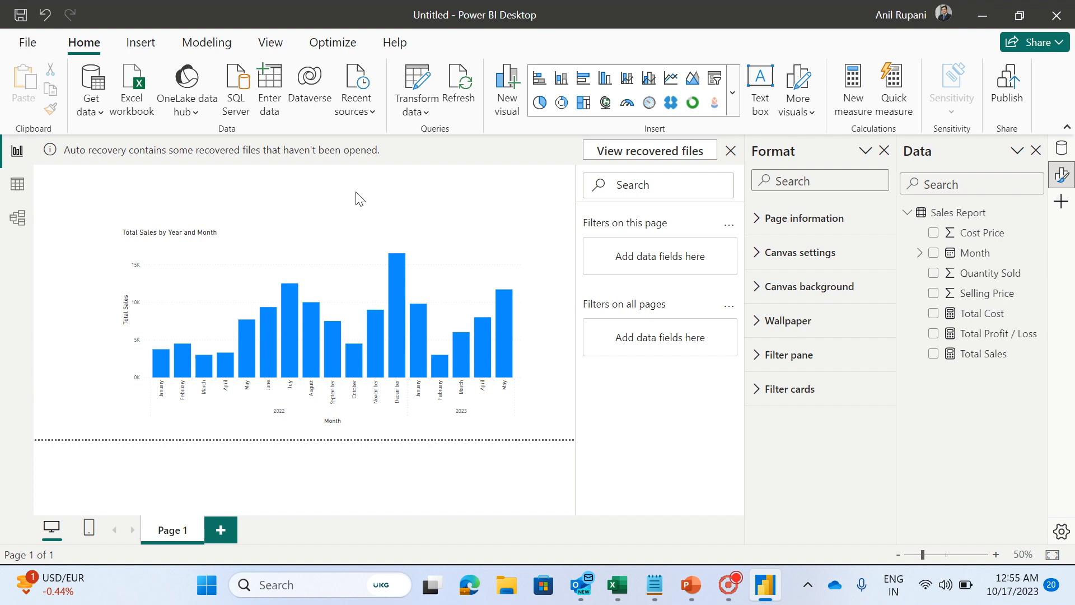
- Turn on the visual border of the Total Sales chart and set its rounded corners to 10 px
{"action": "left_click", "coordinate": [524, 235]}
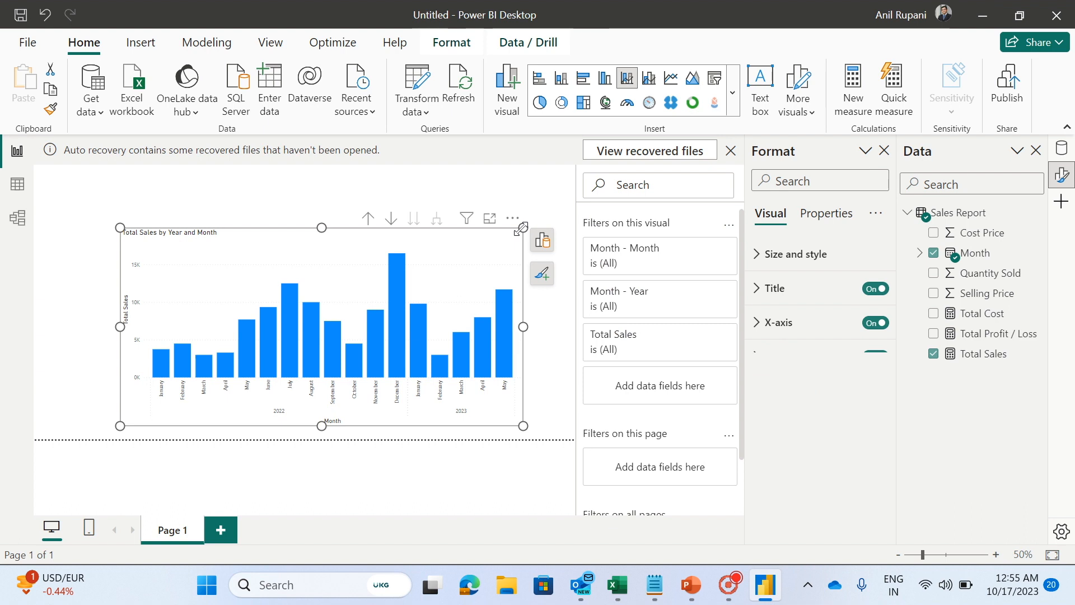
{"action": "left_click", "coordinate": [1061, 179]}
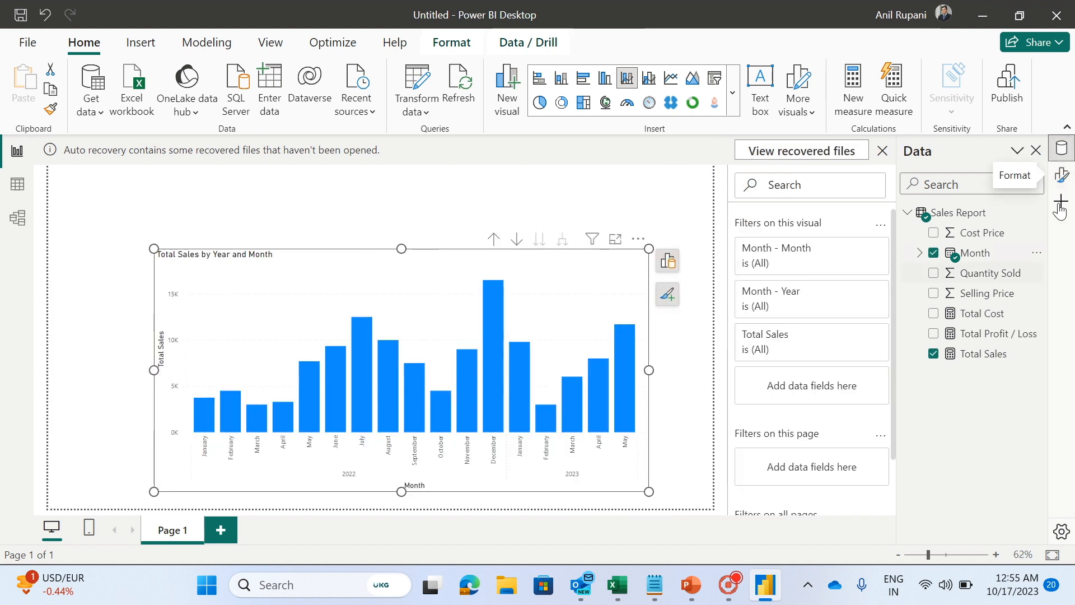
{"action": "left_click", "coordinate": [1062, 175]}
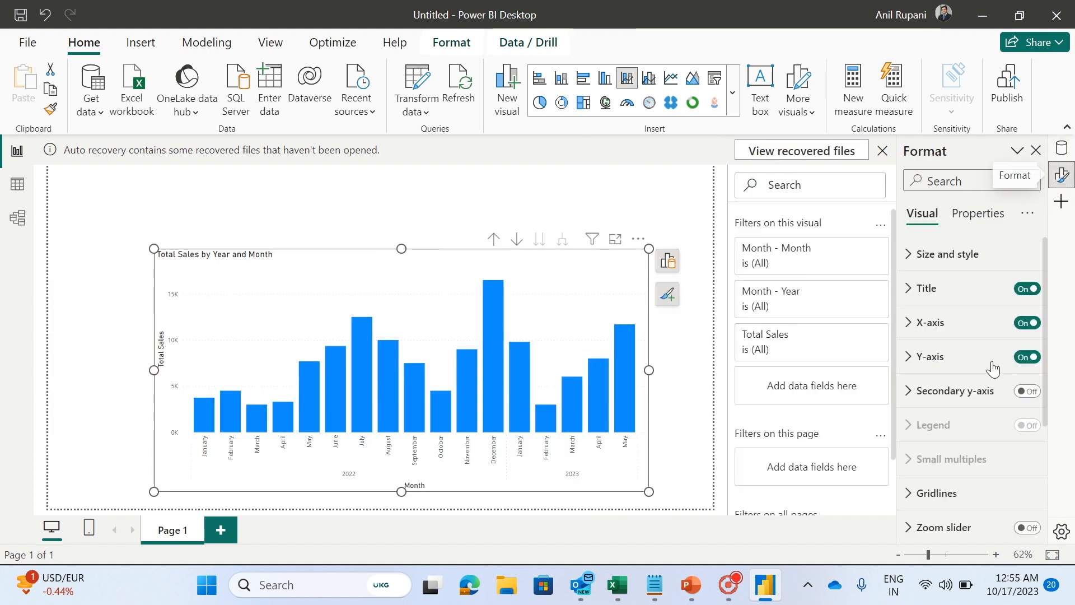
{"action": "left_click", "coordinate": [908, 254]}
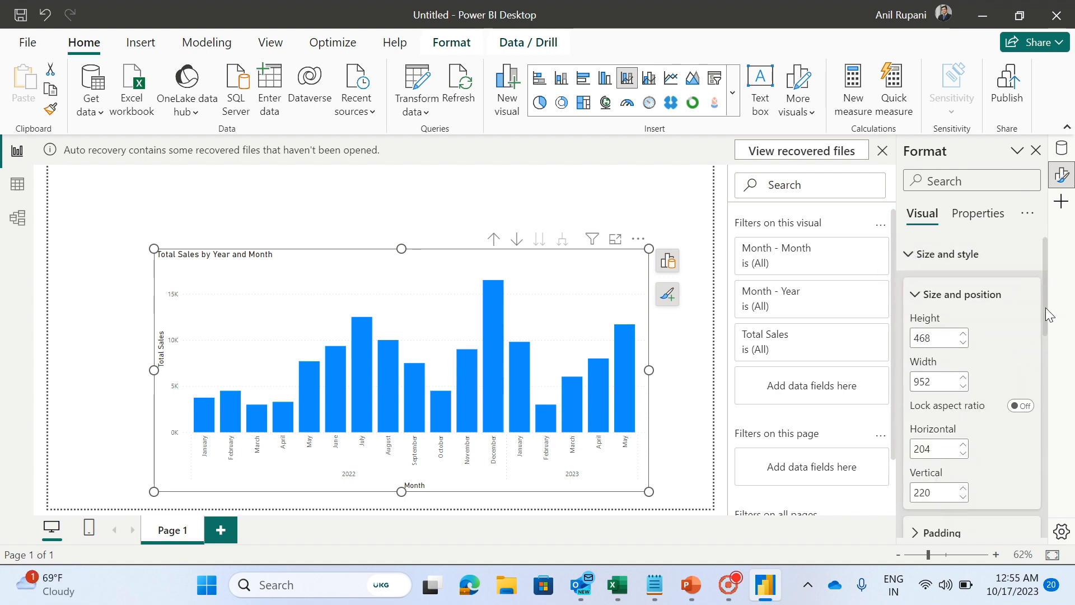
{"action": "left_click_drag", "start_coordinate": [1046, 311], "coordinate": [1058, 385]}
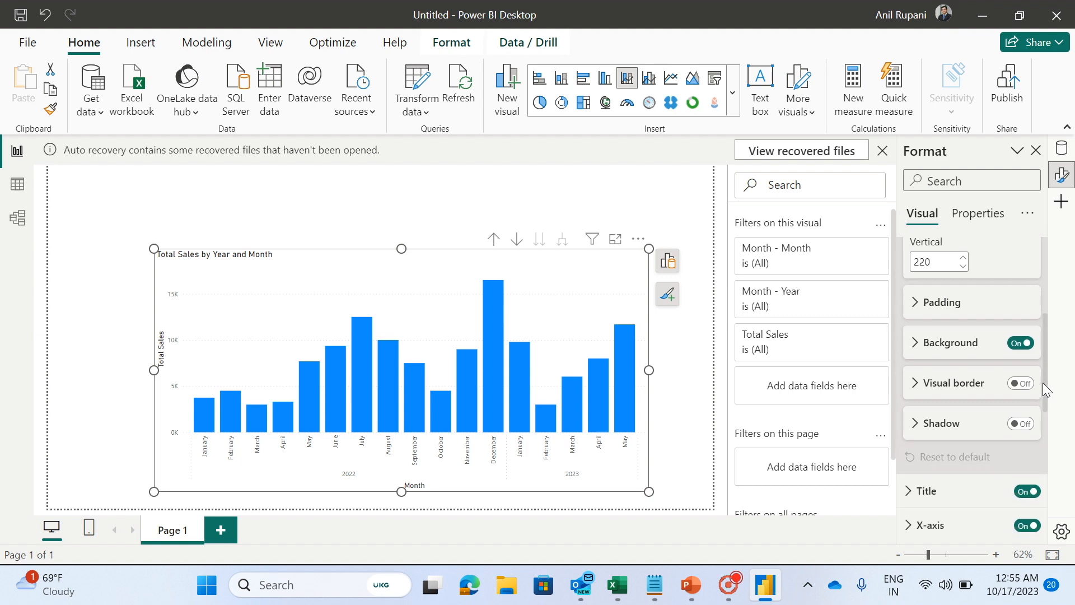
{"action": "left_click", "coordinate": [1020, 383]}
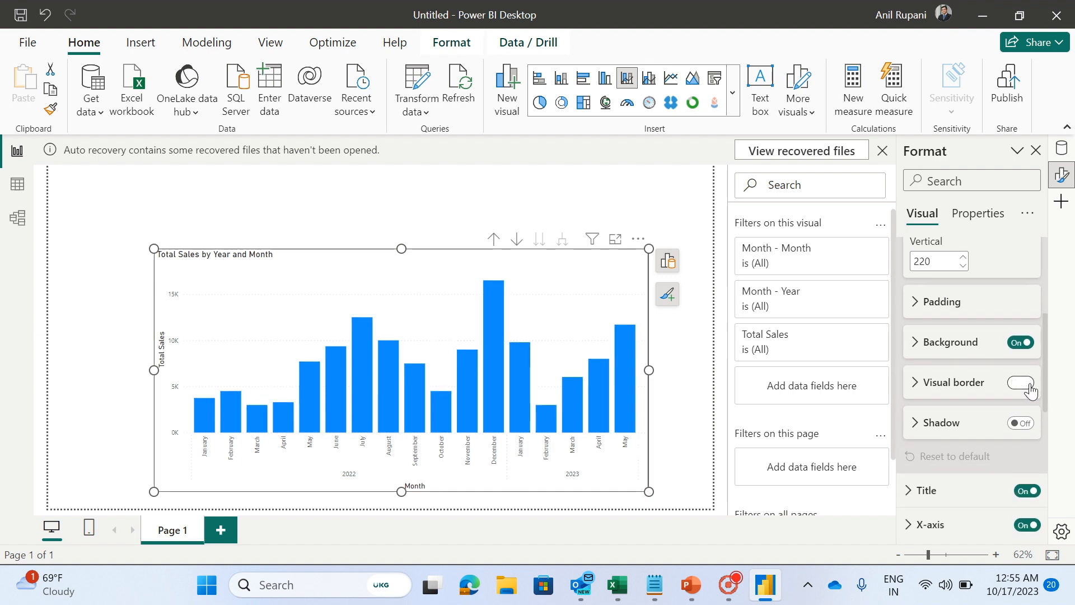
{"action": "left_click", "coordinate": [915, 382]}
{"action": "left_click_drag", "start_coordinate": [967, 476], "coordinate": [986, 477]}
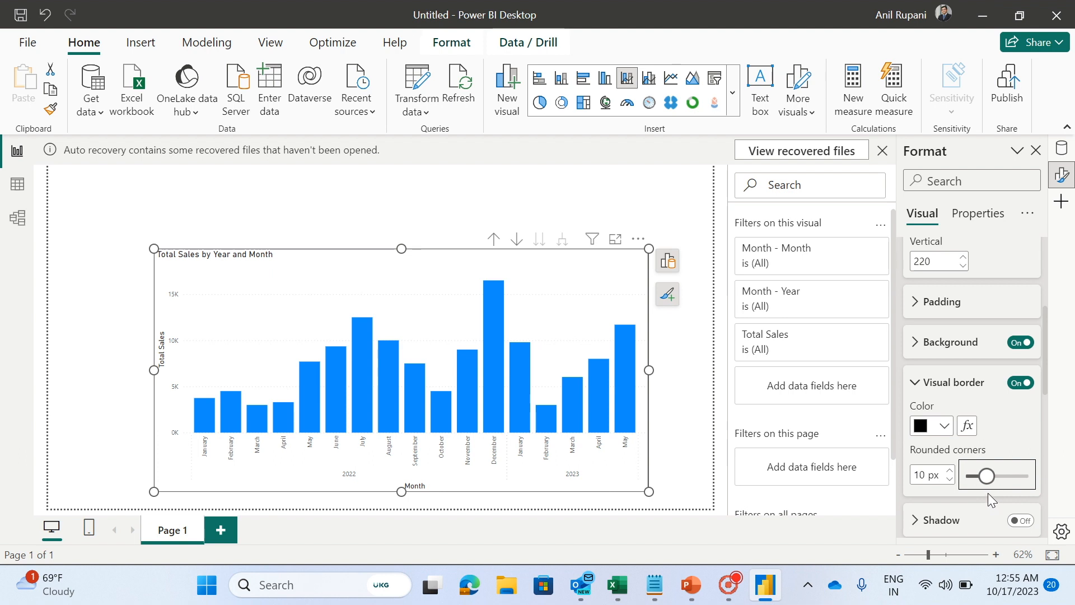
{"action": "left_click", "coordinate": [647, 176]}
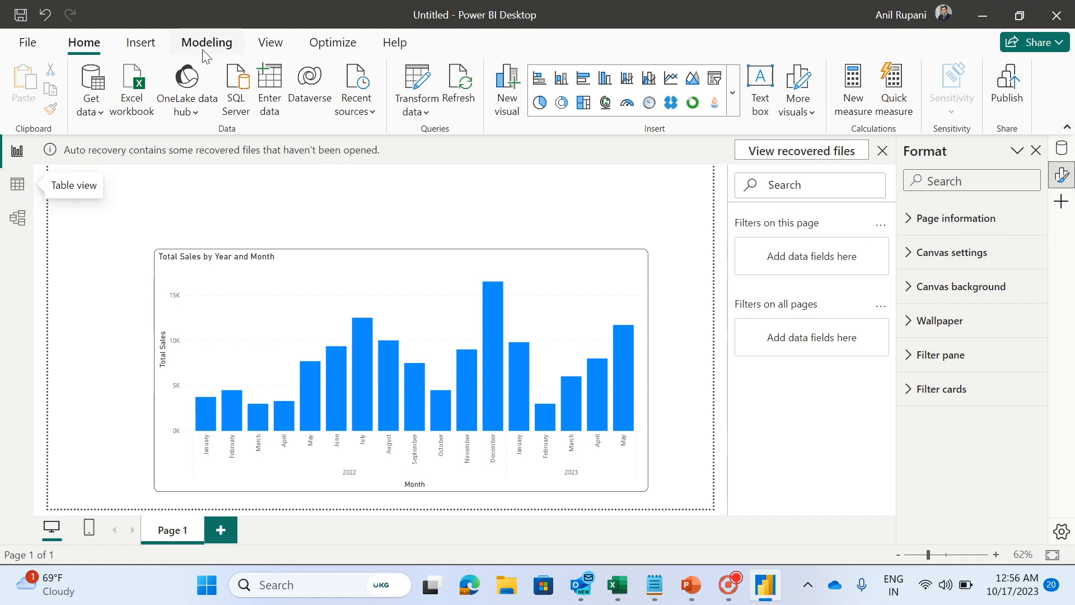
- In the table view, start a calculated table named Date Table that uses the CALENDAR function
{"action": "left_click", "coordinate": [17, 185]}
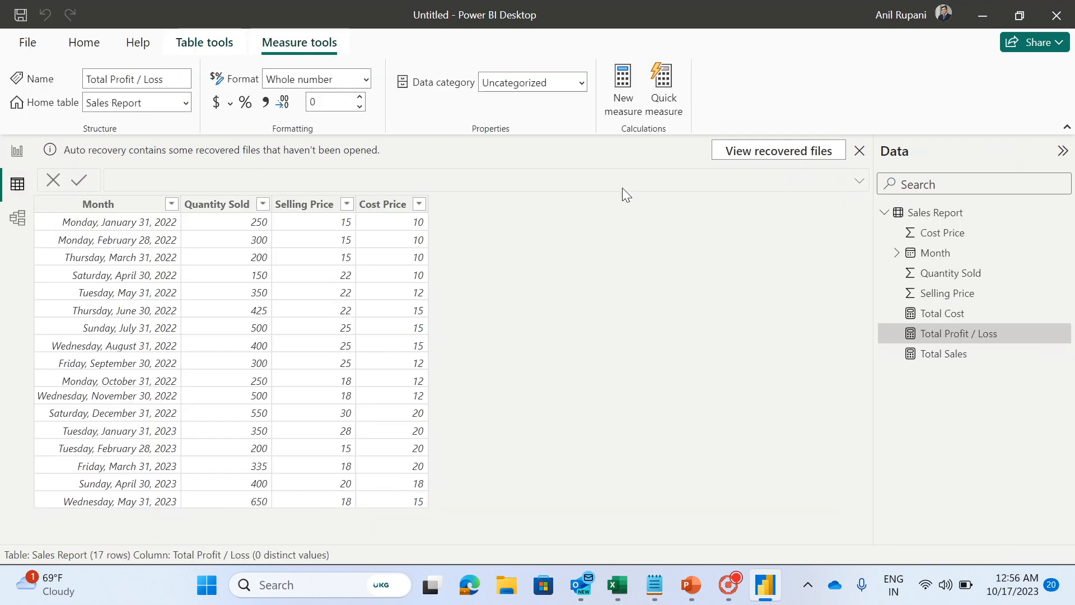
{"action": "left_click", "coordinate": [85, 49]}
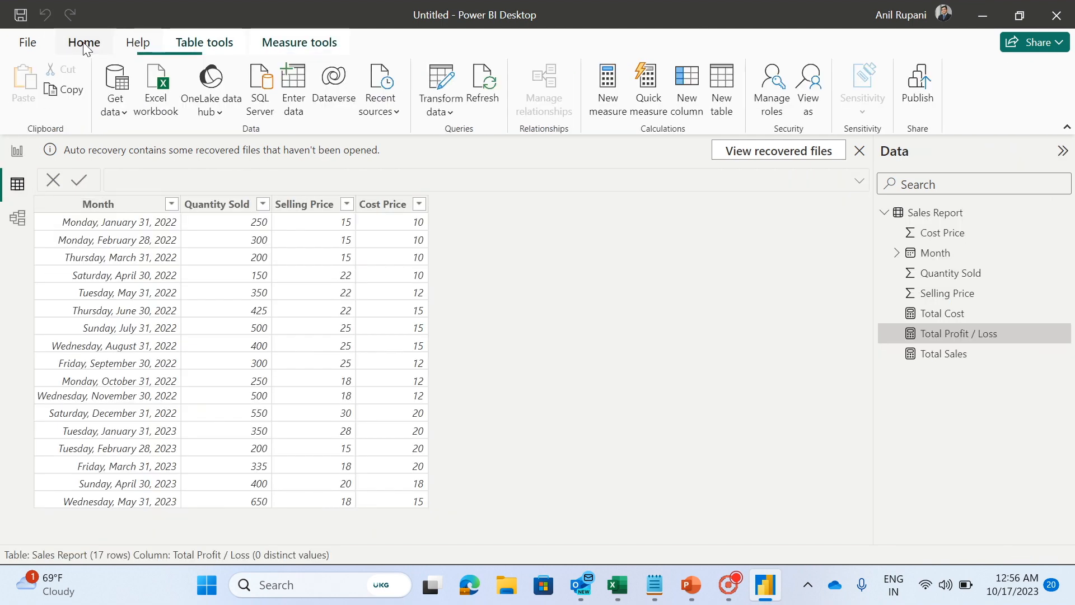
{"action": "left_click", "coordinate": [726, 82]}
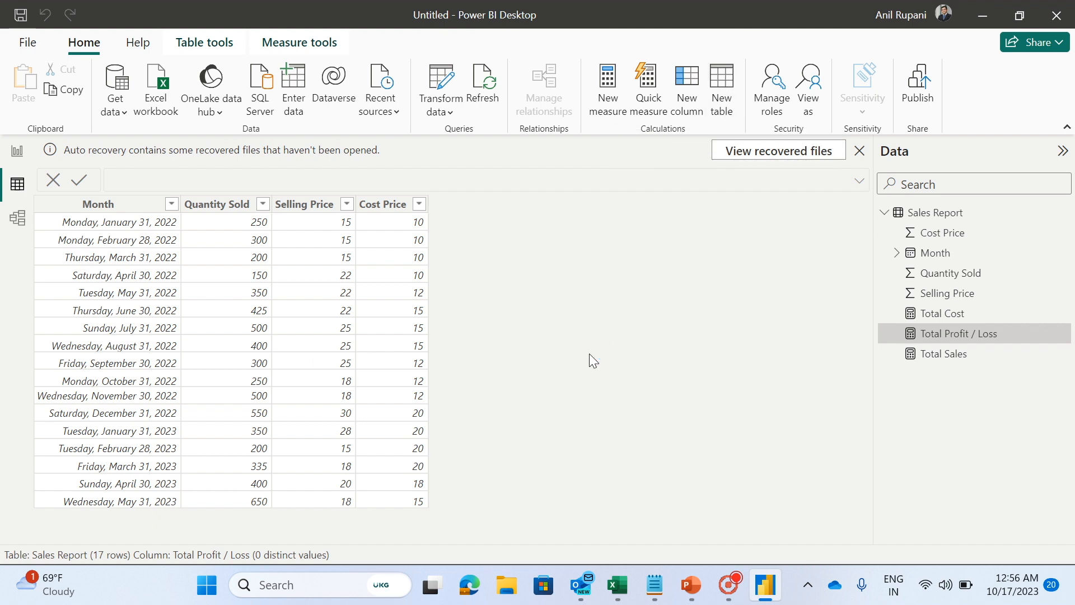
{"action": "key", "text": "BackSpace"}
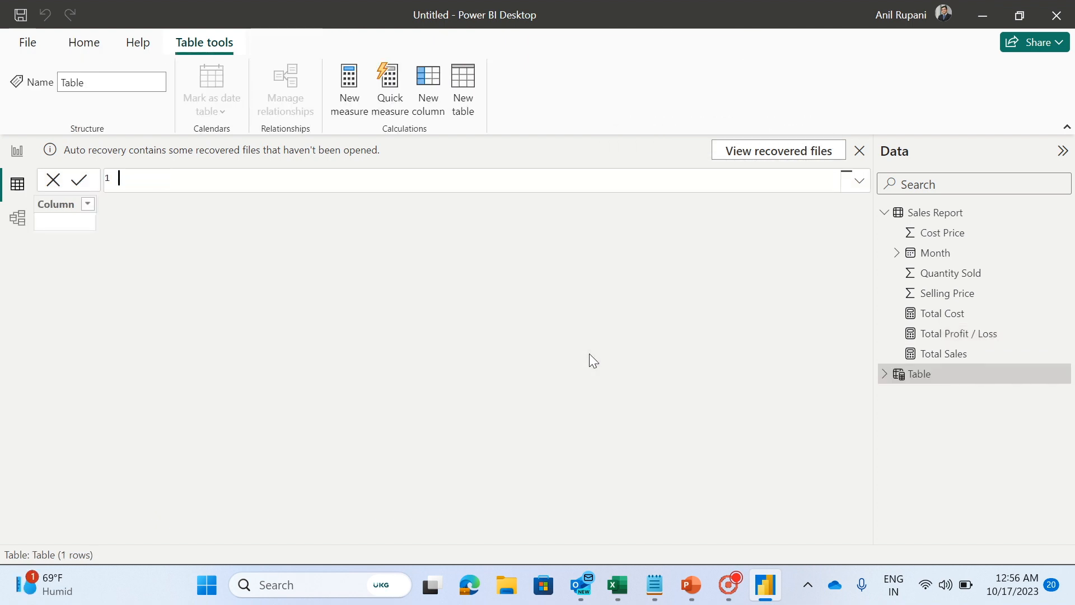
{"action": "type", "text": "Date Table = cal"}
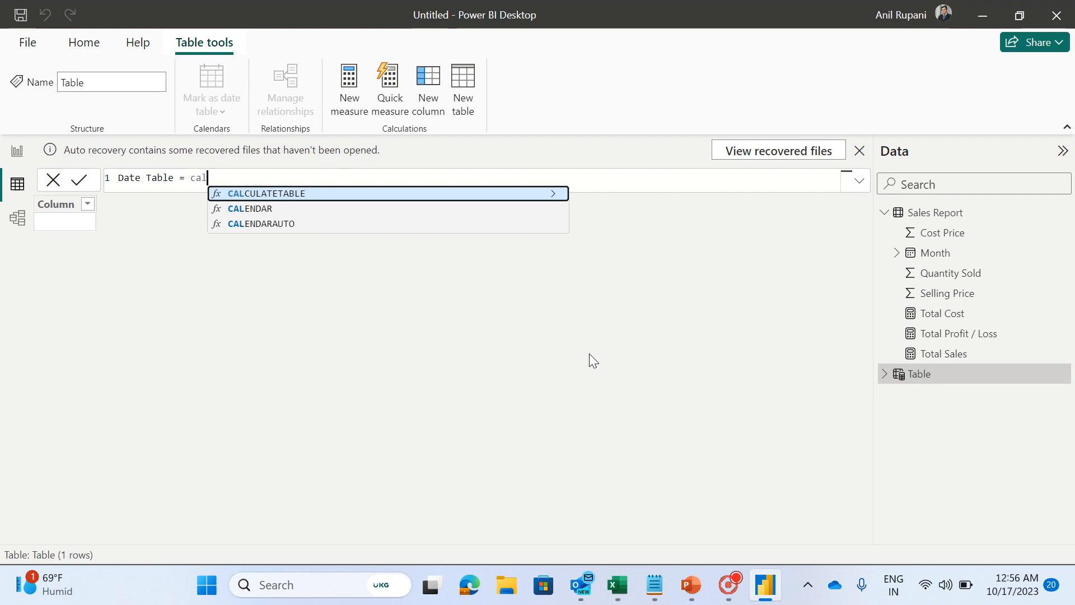
{"action": "left_click", "coordinate": [262, 209]}
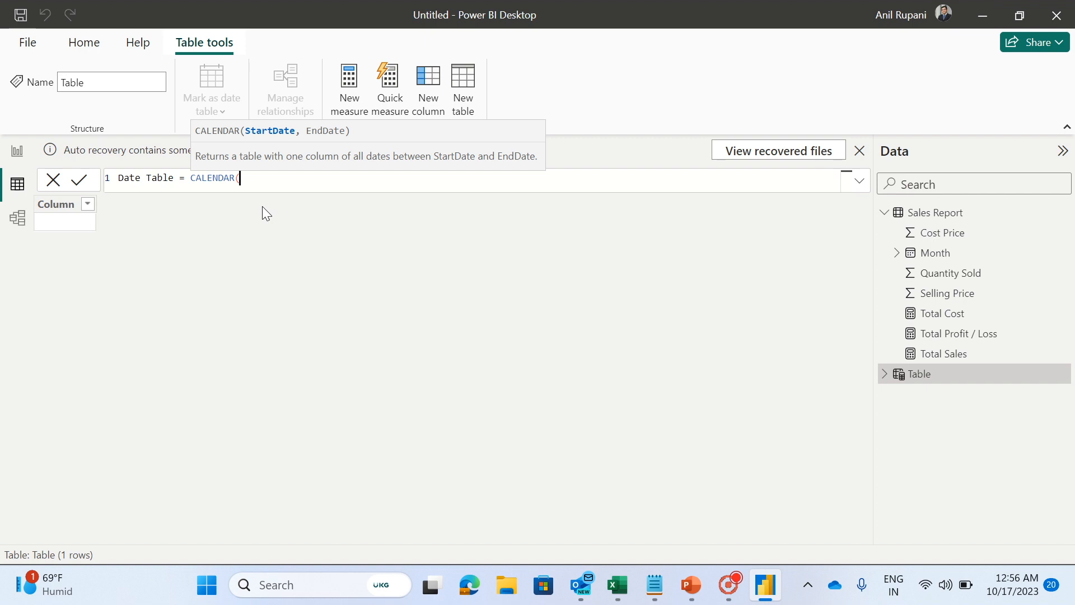
- Complete the Date Table formula with start date date(2022,1,1) and end date date(2023,12,31), and commit it
{"action": "type", "text": "date"}
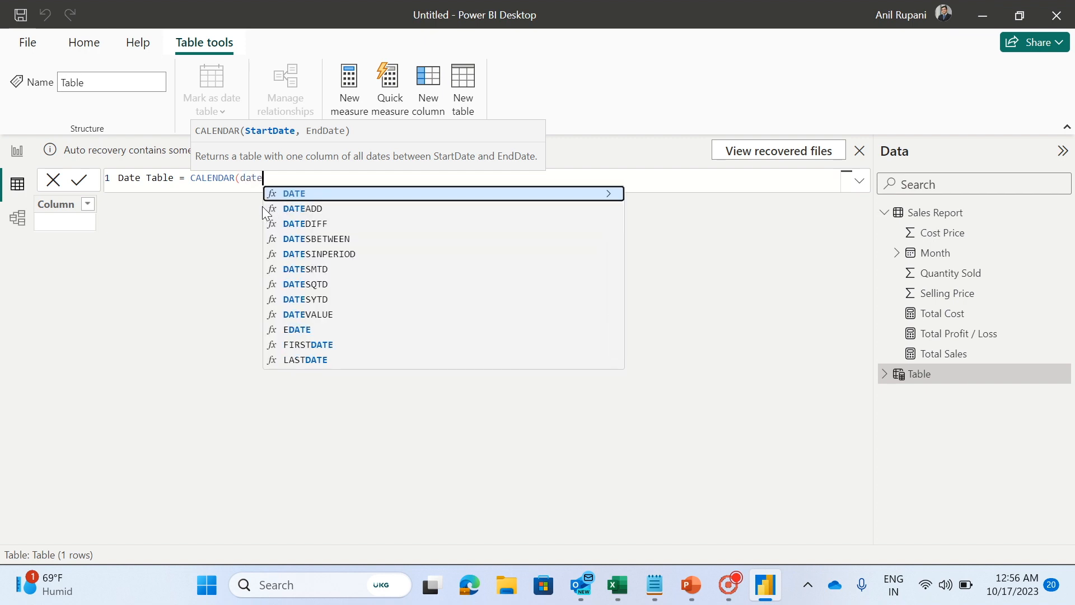
{"action": "type", "text": "("}
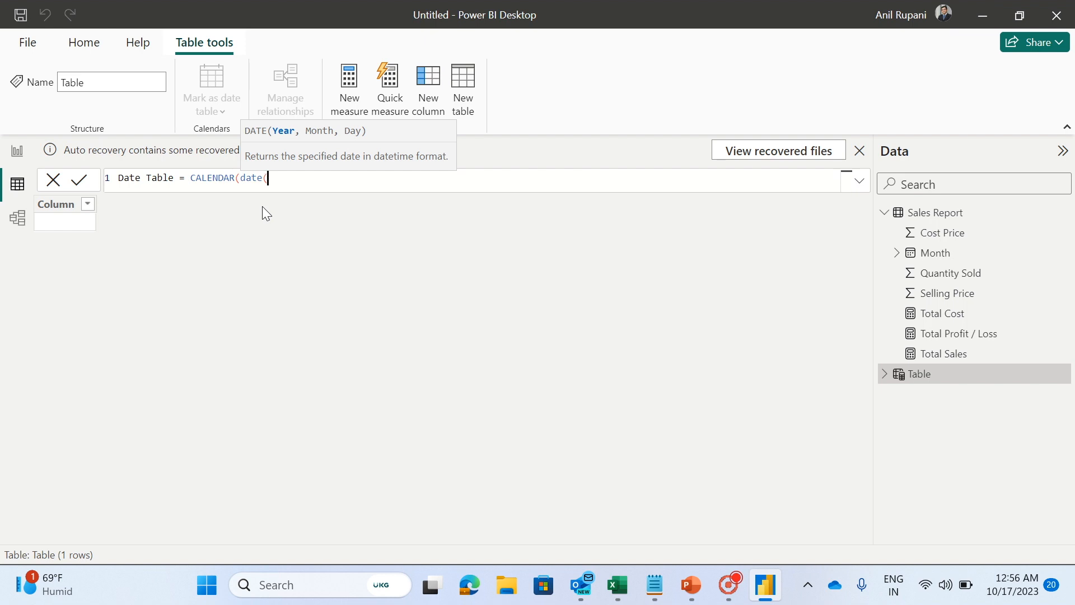
{"action": "type", "text": "2022,1,1)"}
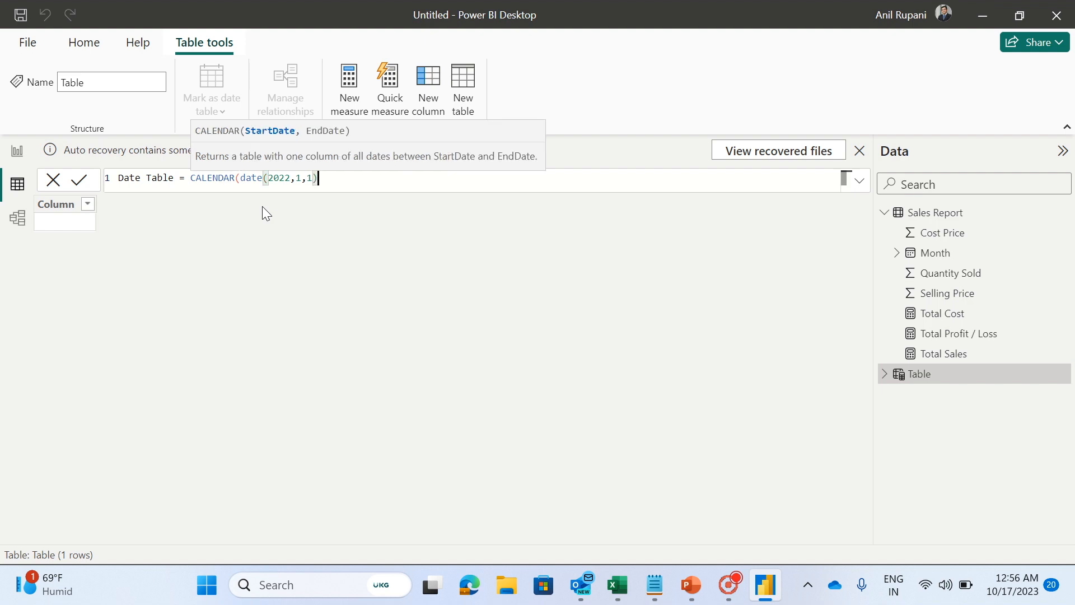
{"action": "type", "text": ","}
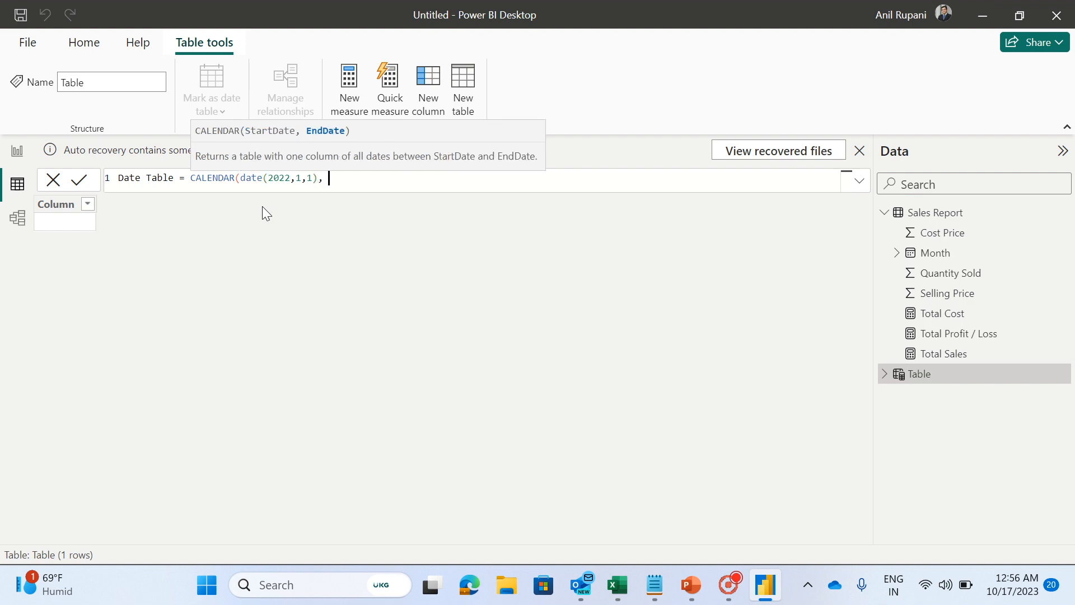
{"action": "type", "text": " date("}
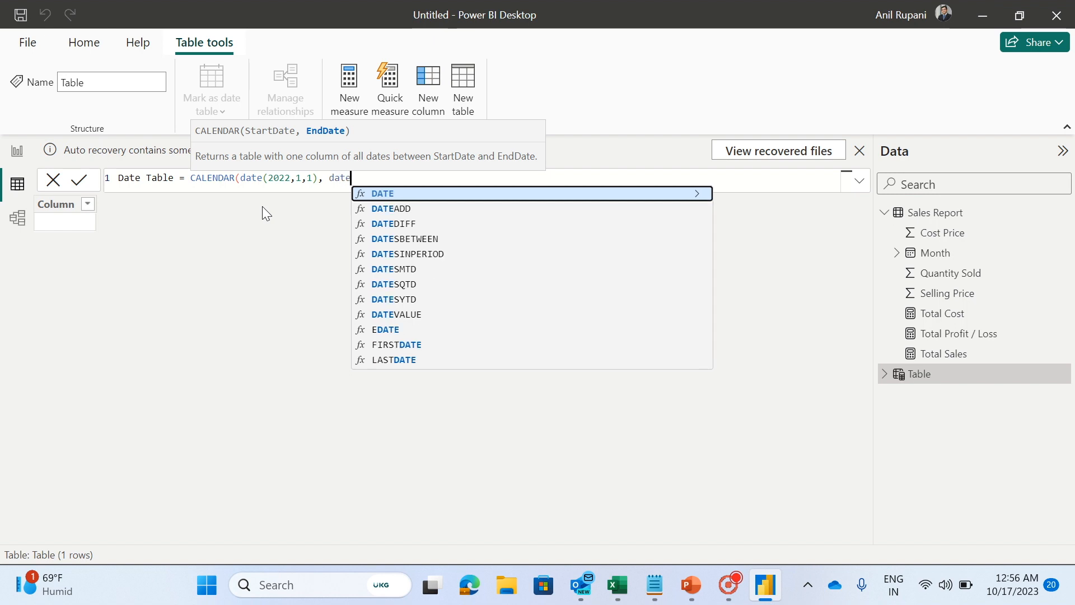
{"action": "type", "text": "2"}
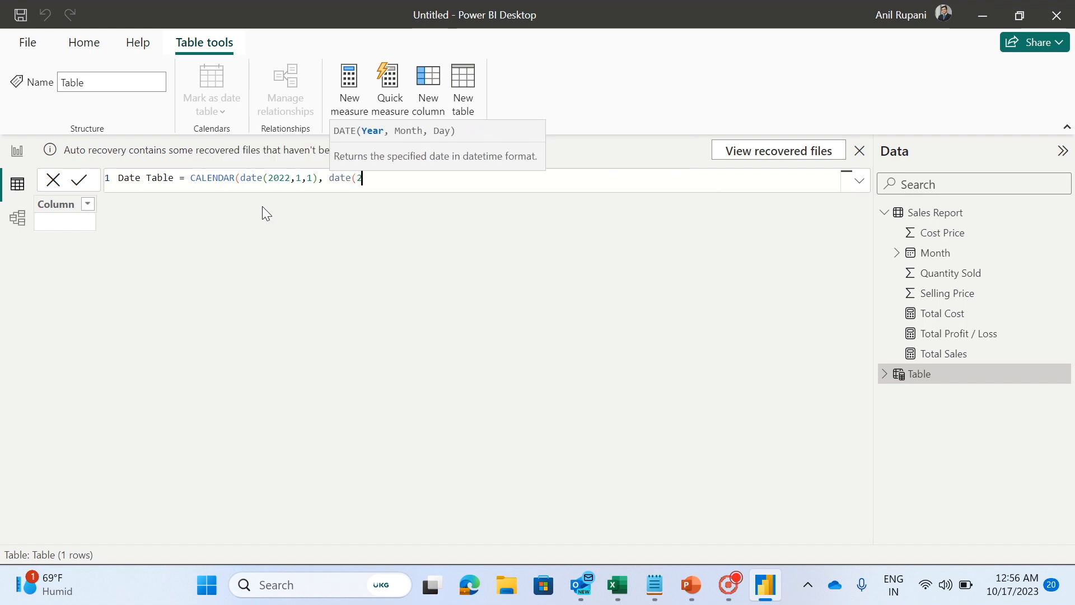
{"action": "type", "text": "023,12,31"}
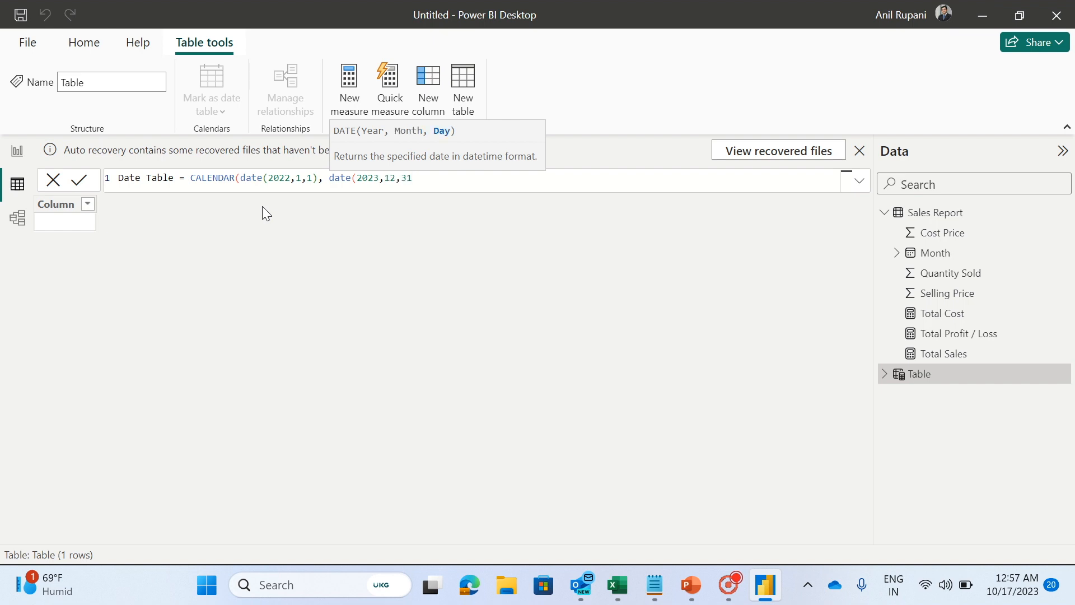
{"action": "type", "text": ")"}
{"action": "type", "text": ")"}
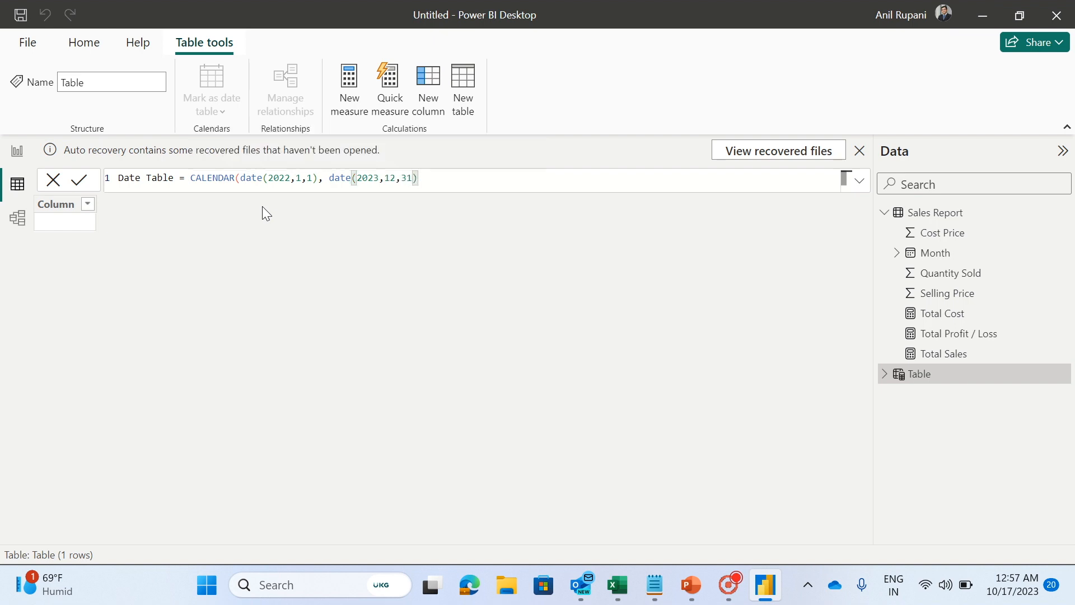
{"action": "key", "text": "Return"}
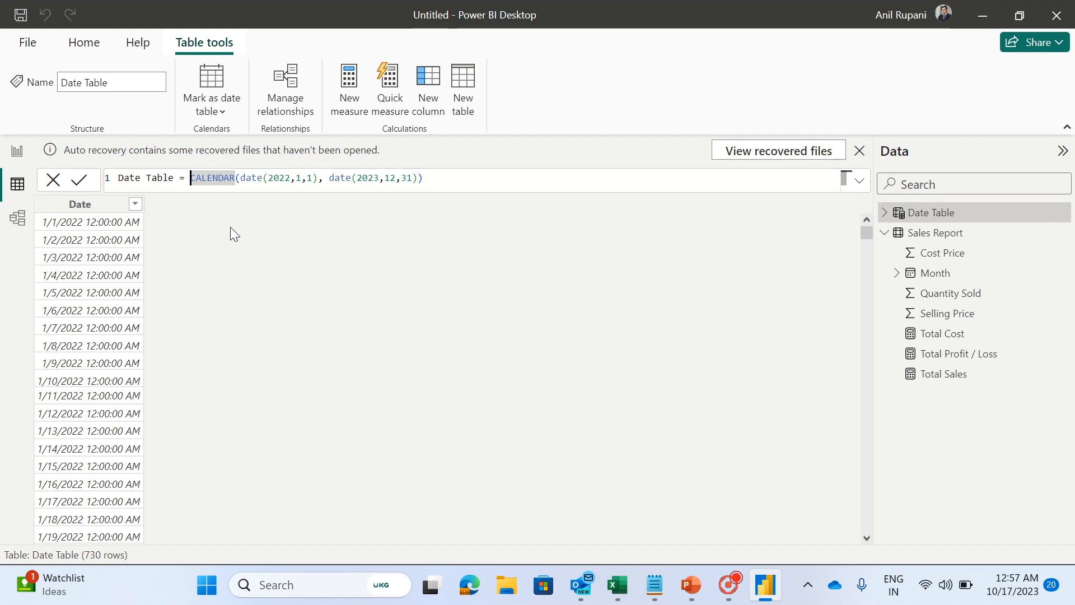
- Wrap the CALENDAR expression of the Date Table formula in ADDCOLUMNS and continue the formula on a new line
{"action": "type", "text": "add"}
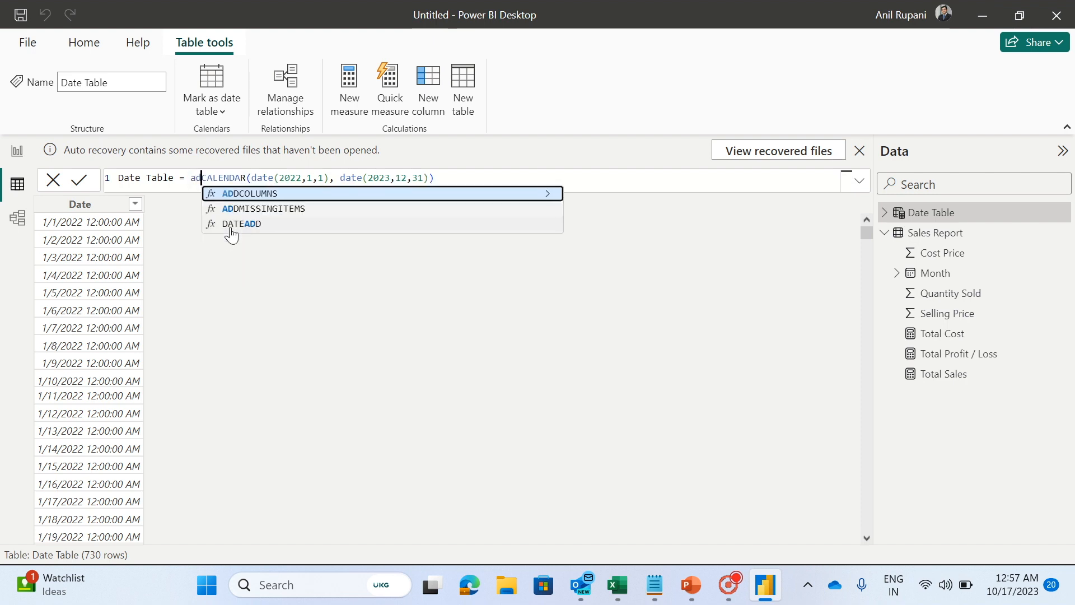
{"action": "key", "text": "Tab"}
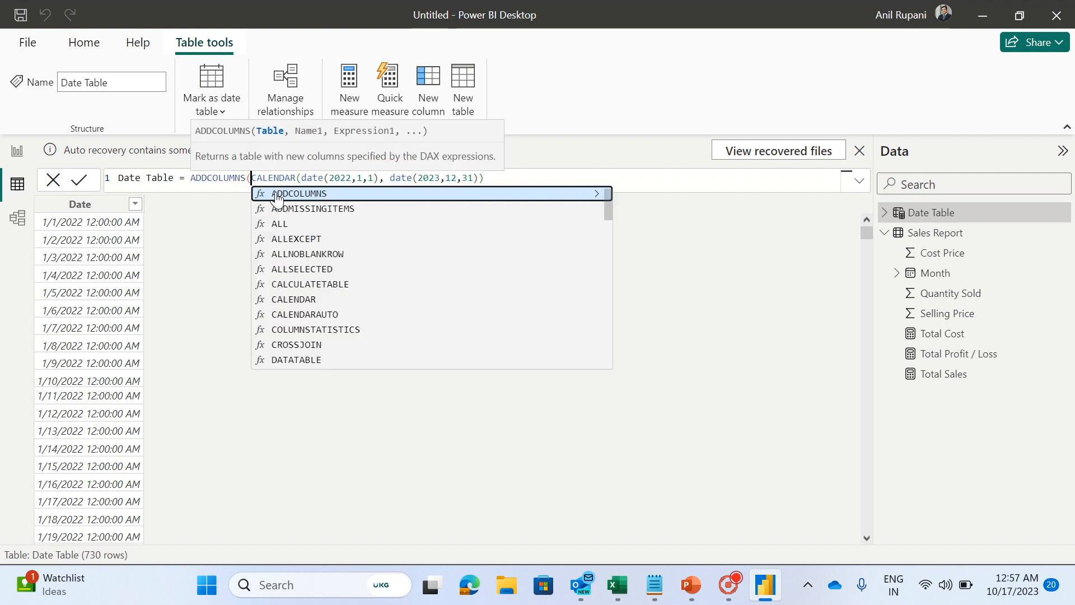
{"action": "left_click", "coordinate": [489, 178]}
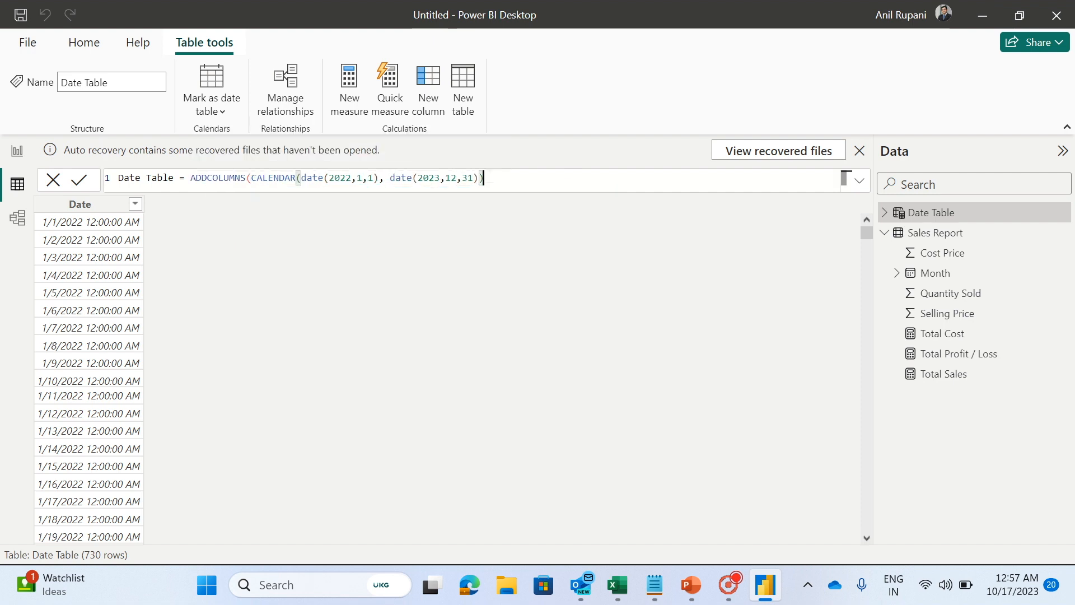
{"action": "type", "text": ","}
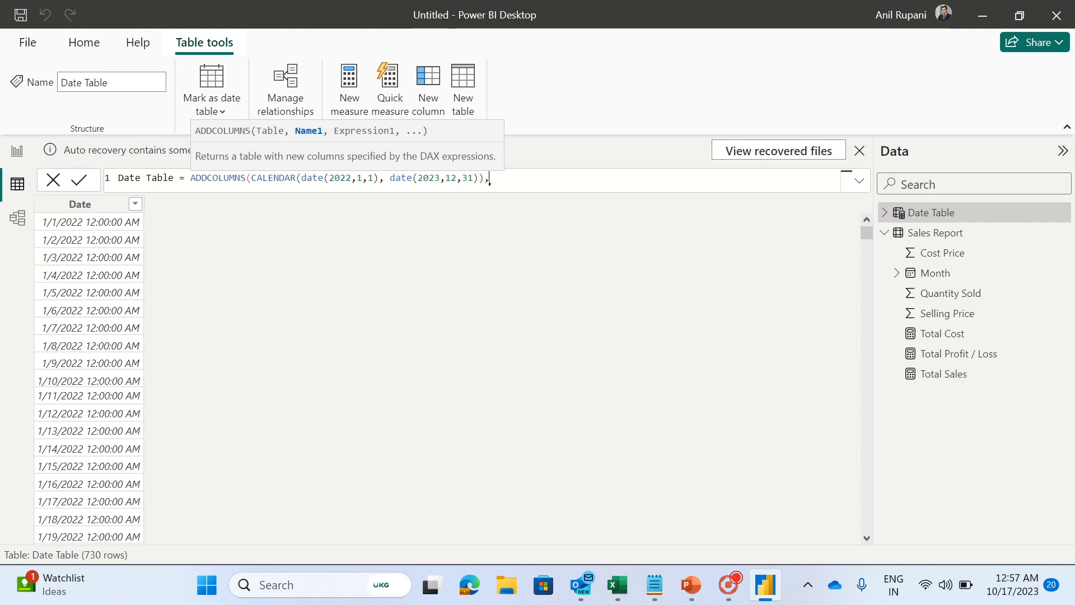
{"action": "key", "text": "shift+Return"}
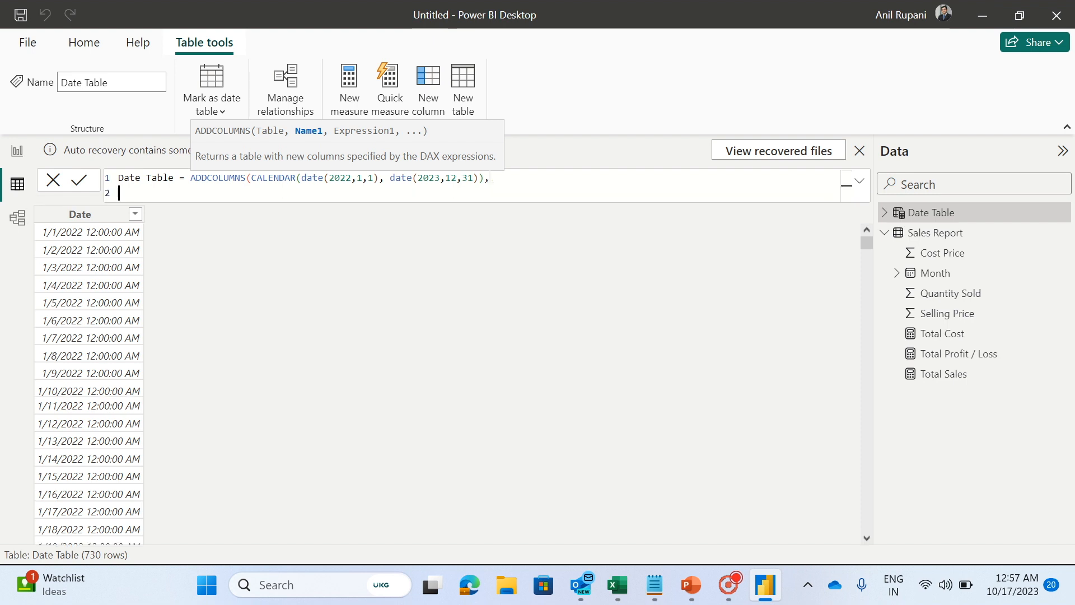
- Add a "Year" column to the Date Table formula with the expression year([Date])
{"action": "type", "text": "\"Year\", "}
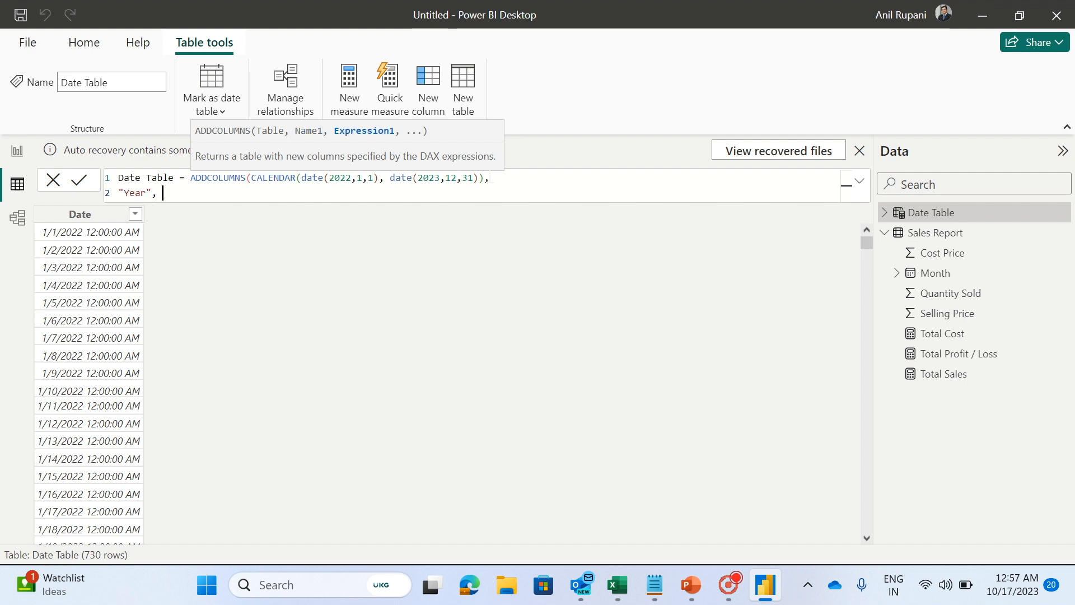
{"action": "type", "text": "yea"}
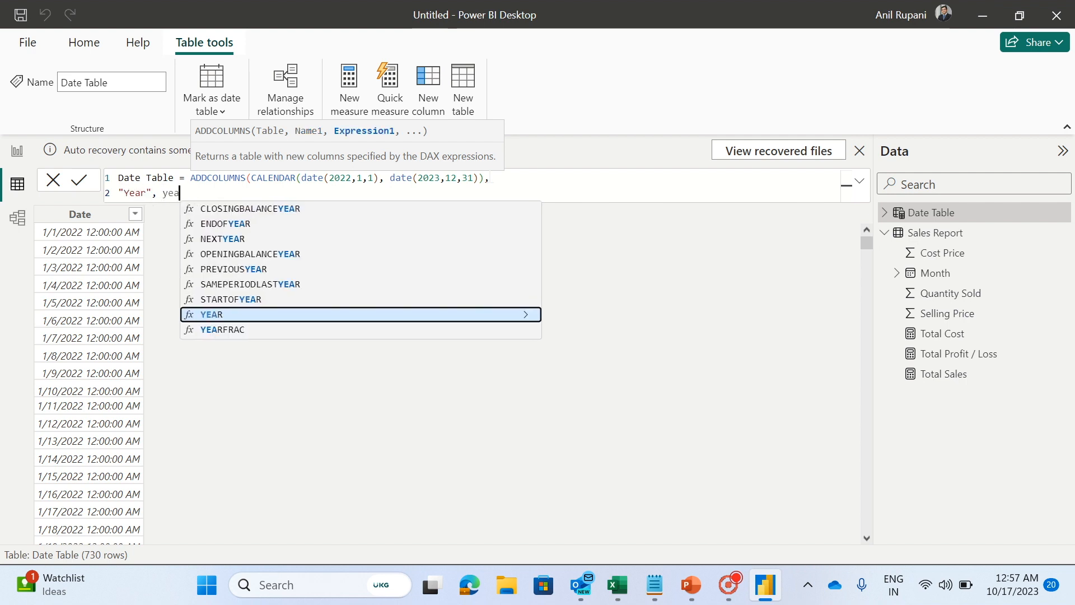
{"action": "type", "text": "r("}
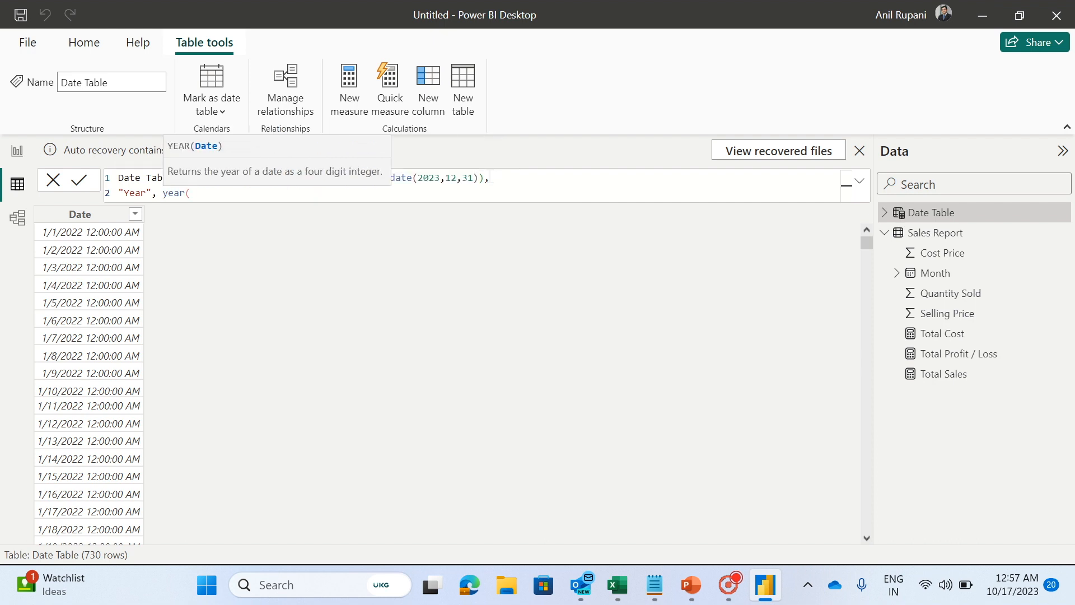
{"action": "type", "text": "["}
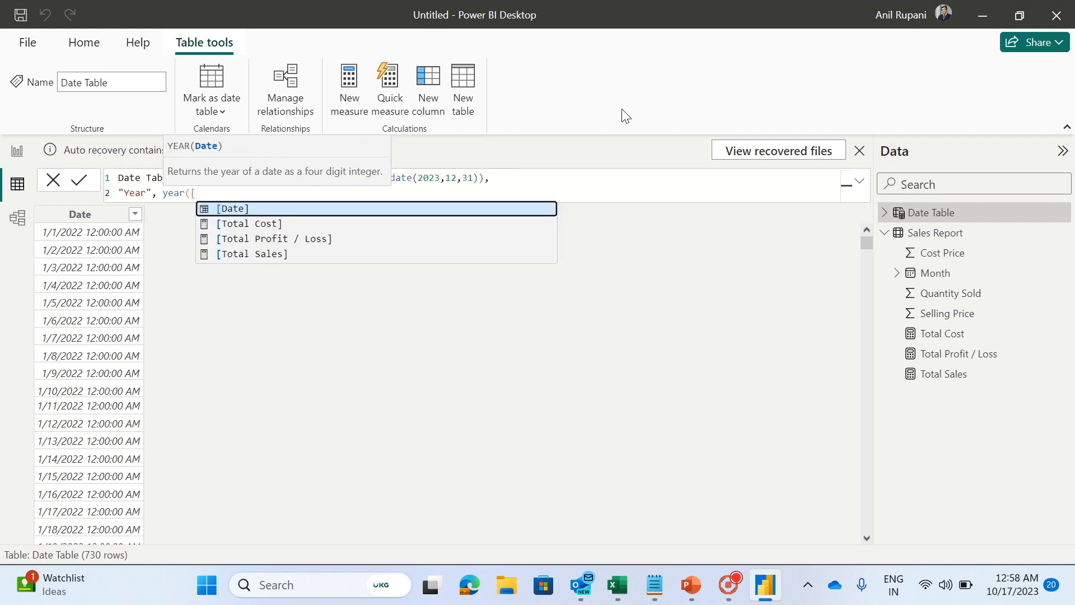
{"action": "left_click", "coordinate": [227, 208]}
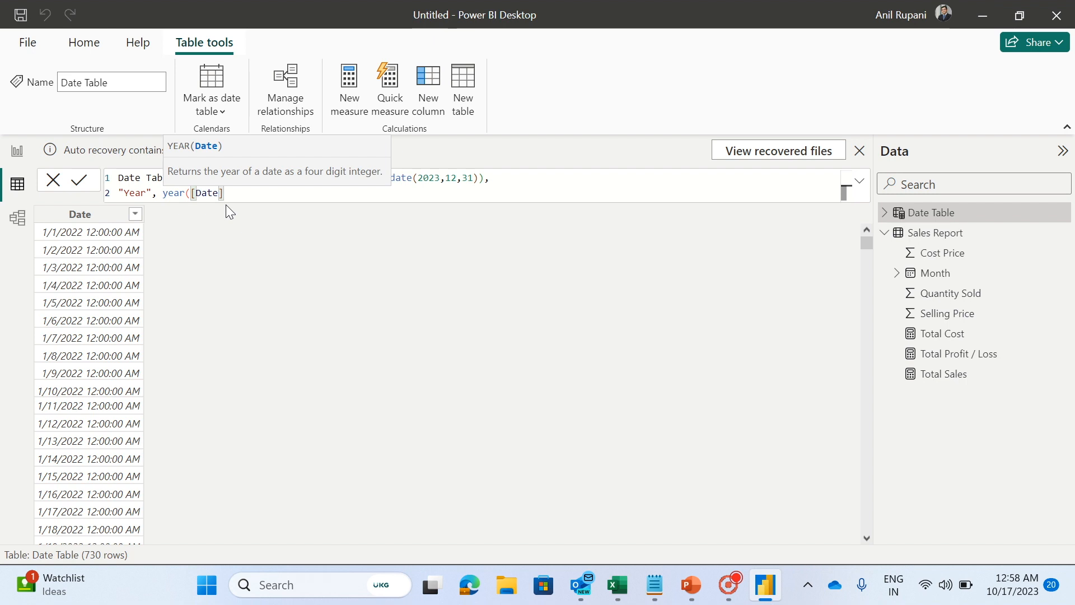
{"action": "type", "text": ")"}
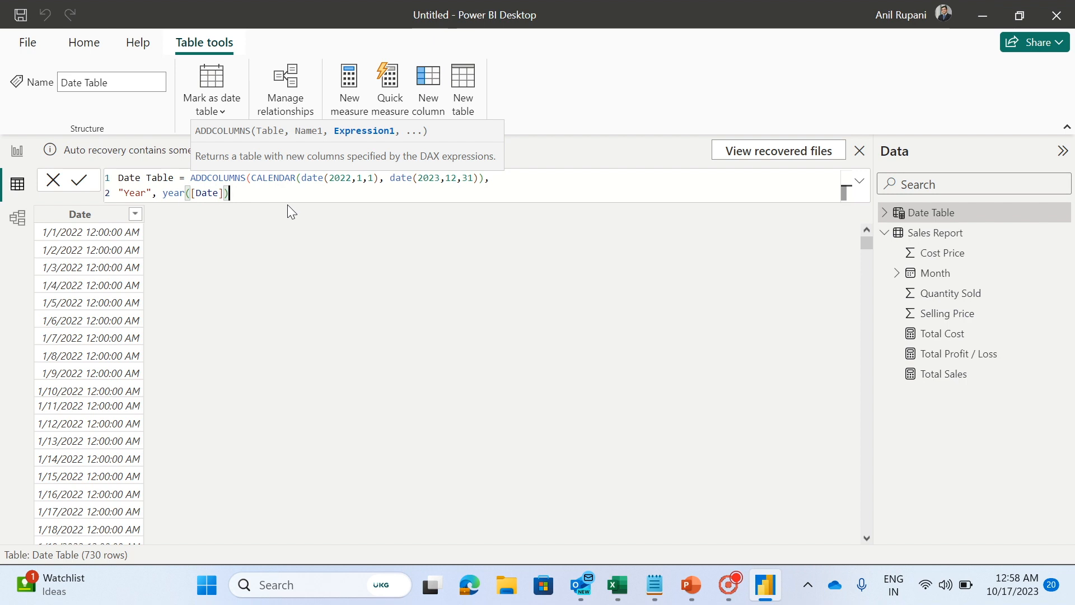
- Begin another ADDCOLUMNS column named "Quarter" on a new line of the Date Table formula
{"action": "type", "text": ","}
{"action": "key", "text": "shift+Return"}
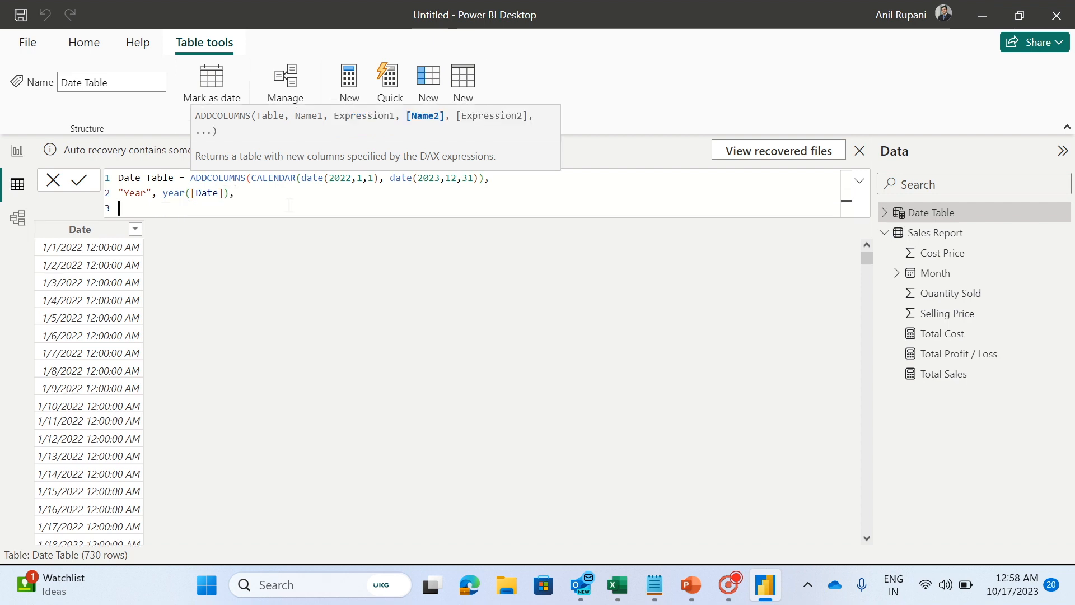
{"action": "type", "text": "\"Quarter\", "}
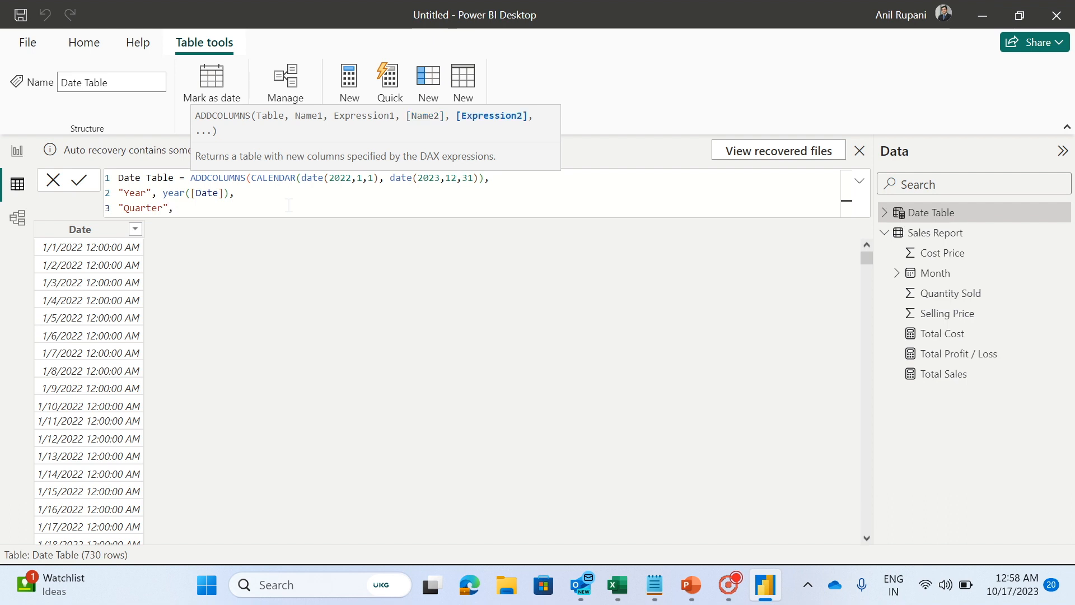
{"action": "type", "text": "qu"}
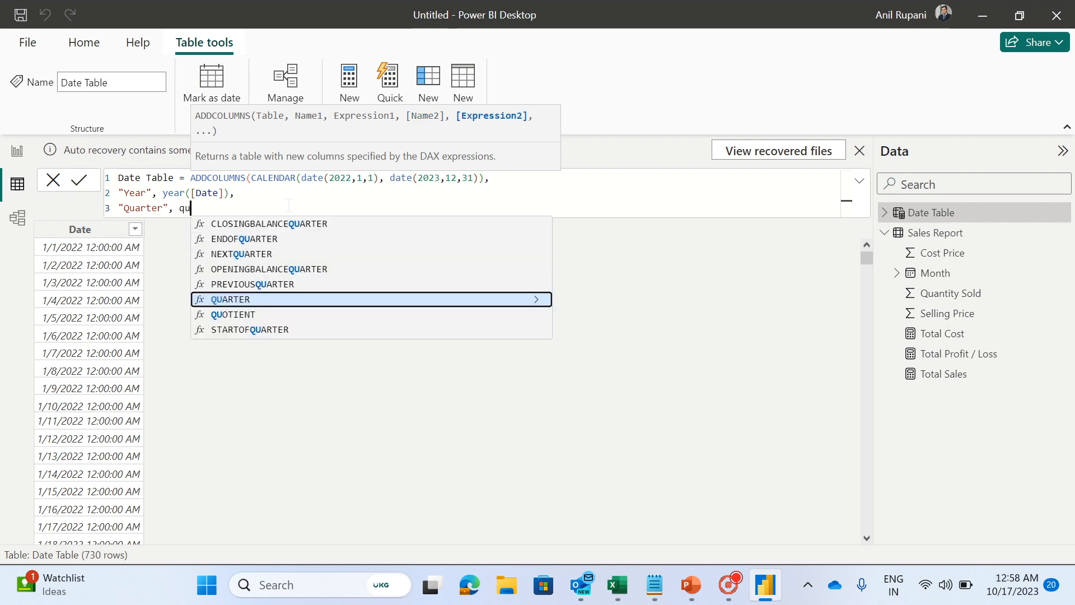
{"action": "left_click", "coordinate": [244, 300]}
{"action": "key", "text": "BackSpace"}
{"action": "key", "text": "BackSpace"}
{"action": "key", "text": "BackSpace"}
{"action": "key", "text": "BackSpace"}
{"action": "key", "text": "BackSpace"}
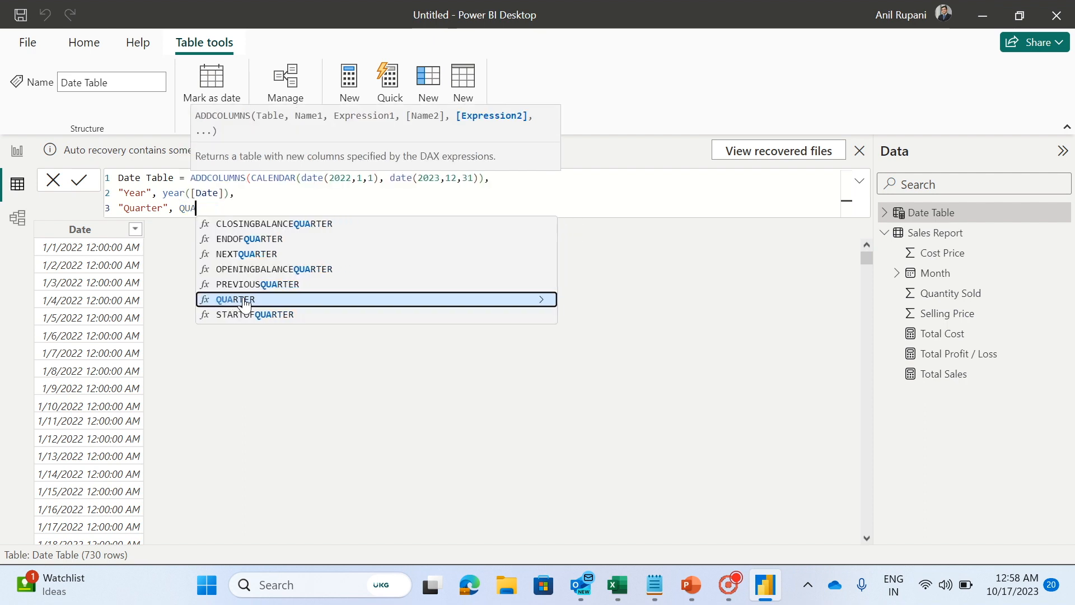
{"action": "key", "text": "BackSpace"}
{"action": "key", "text": "BackSpace"}
{"action": "key", "text": "BackSpace"}
- Define the "Quarter" column as "Q" & quarter([Date]) and continue the formula on a new line
{"action": "type", "text": "\""}
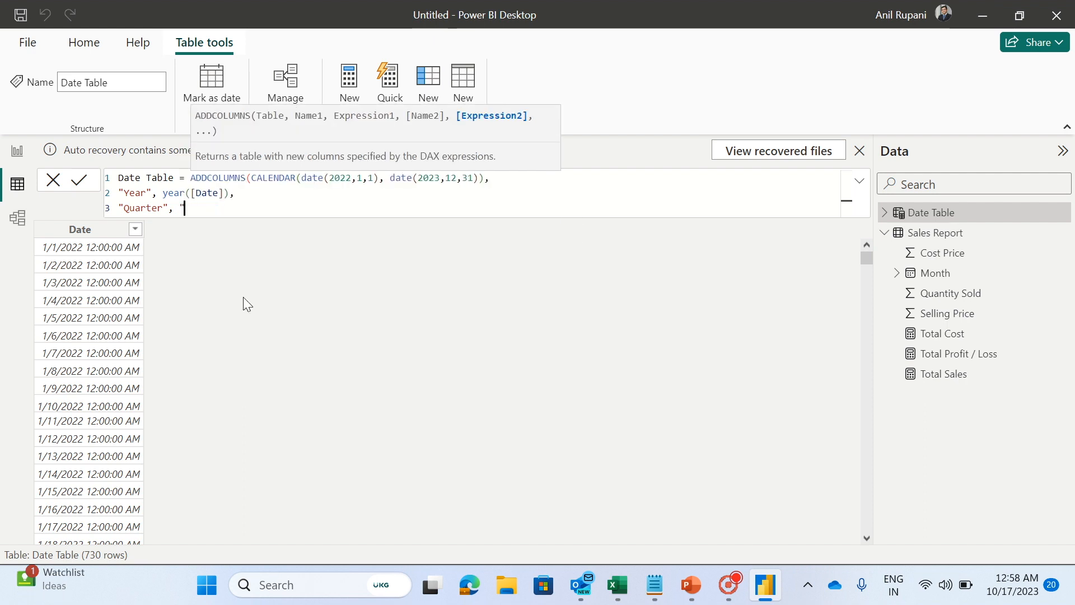
{"action": "type", "text": "Q"}
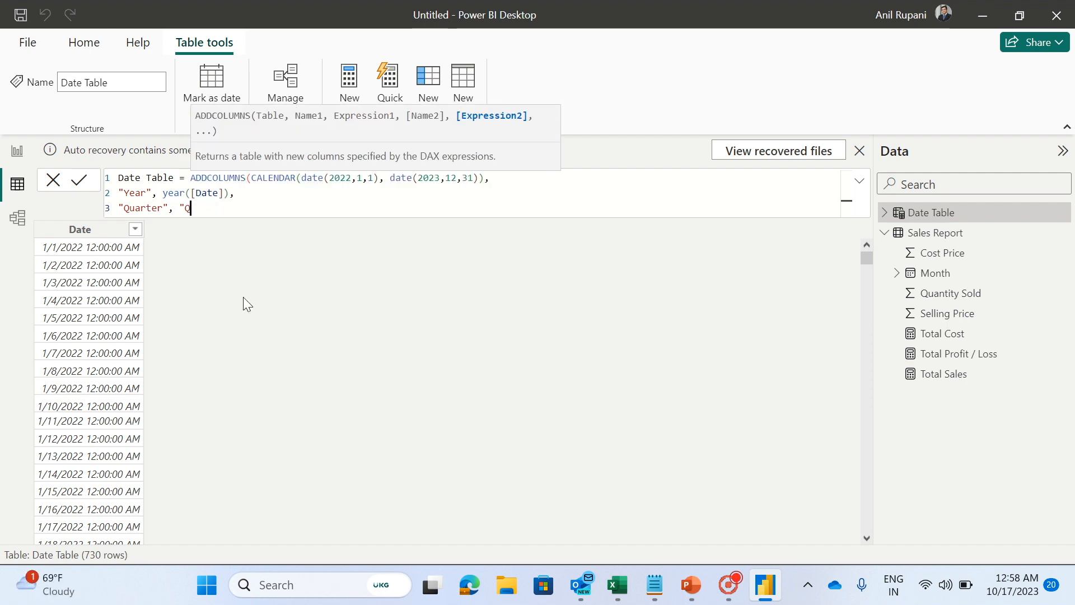
{"action": "type", "text": "\" & quarter"}
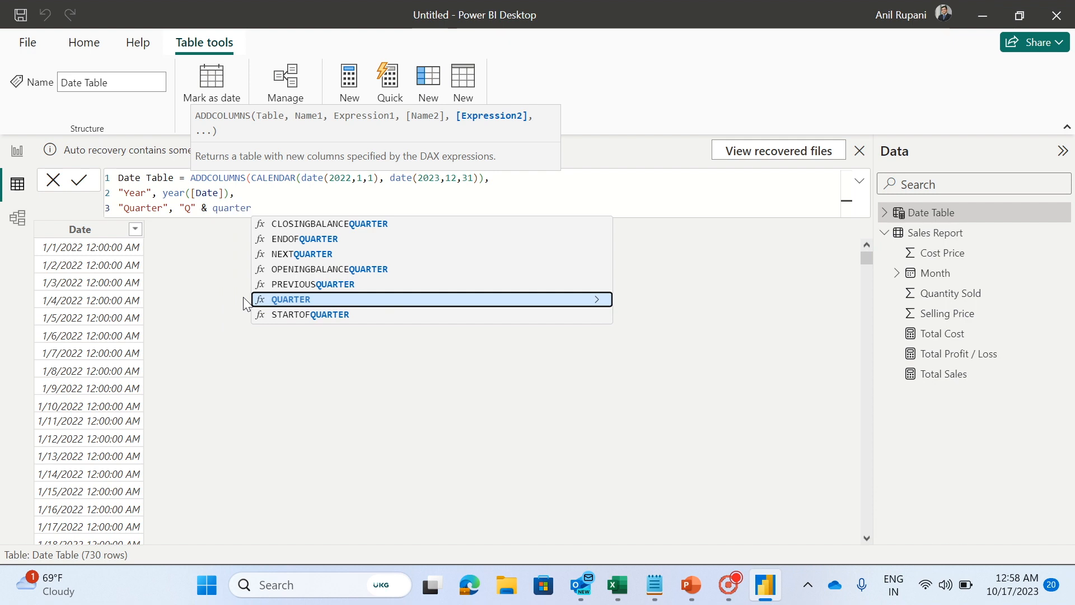
{"action": "type", "text": "("}
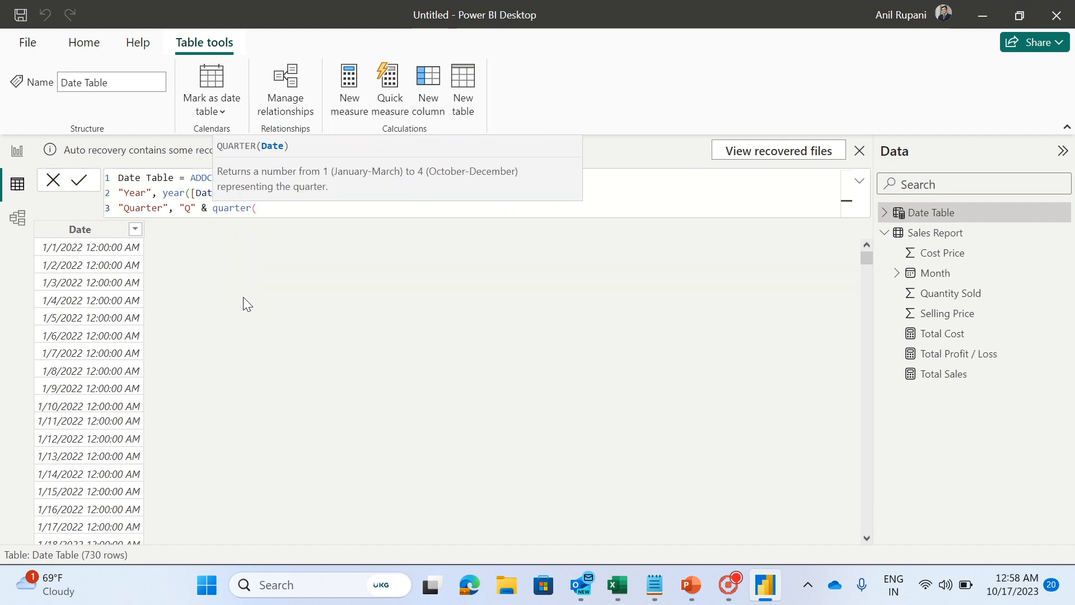
{"action": "type", "text": "["}
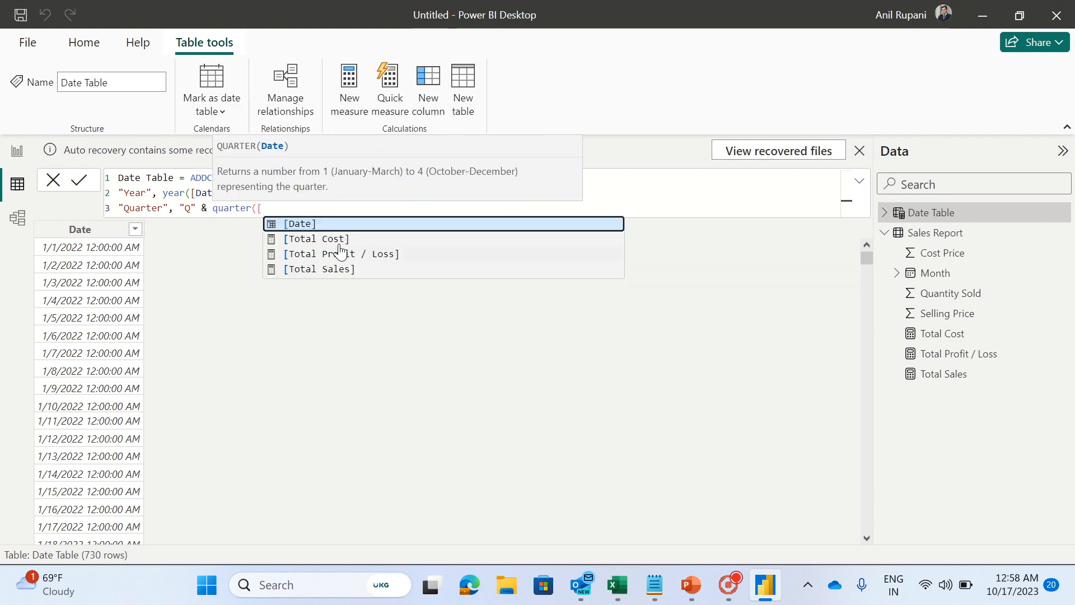
{"action": "left_click", "coordinate": [301, 223]}
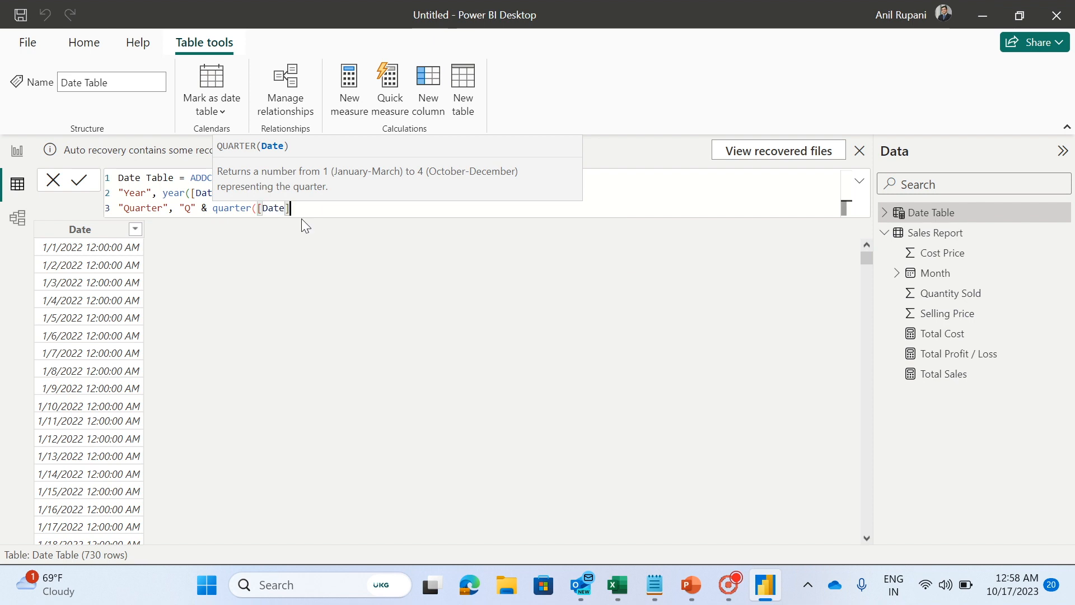
{"action": "type", "text": ")"}
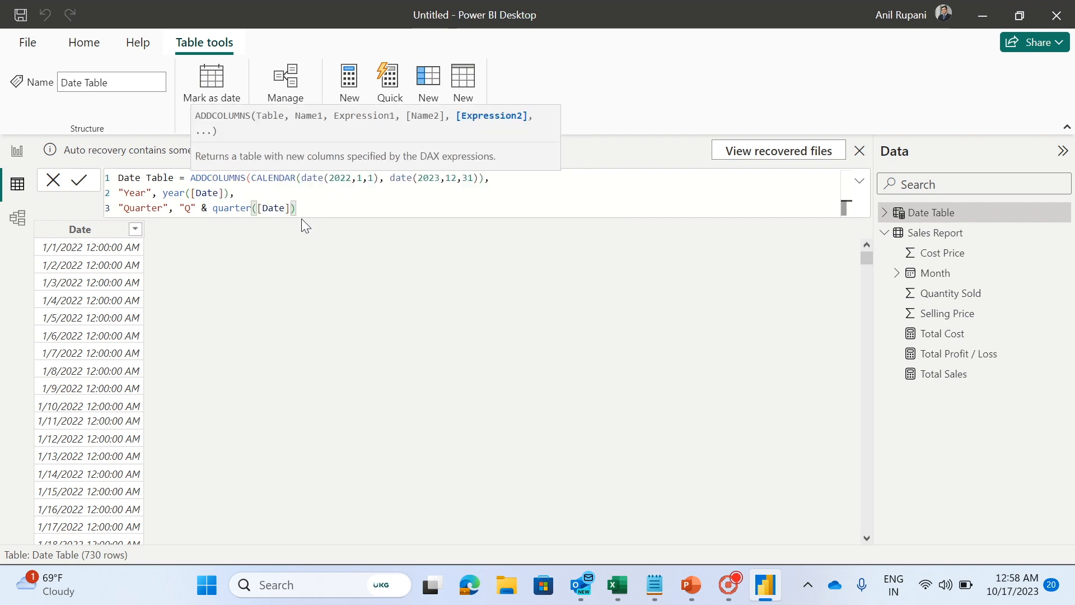
{"action": "type", "text": ","}
{"action": "key", "text": "shift+Return"}
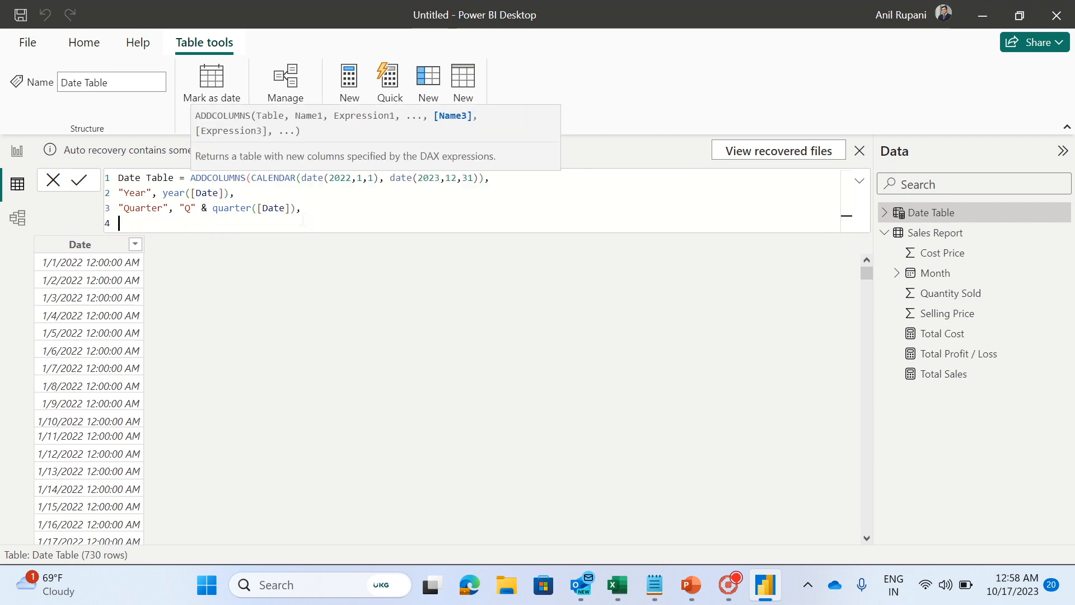
- Add a "Month No." column with the expression month([Date]) and continue the formula on a new line
{"action": "type", "text": "\"Month No.\", "}
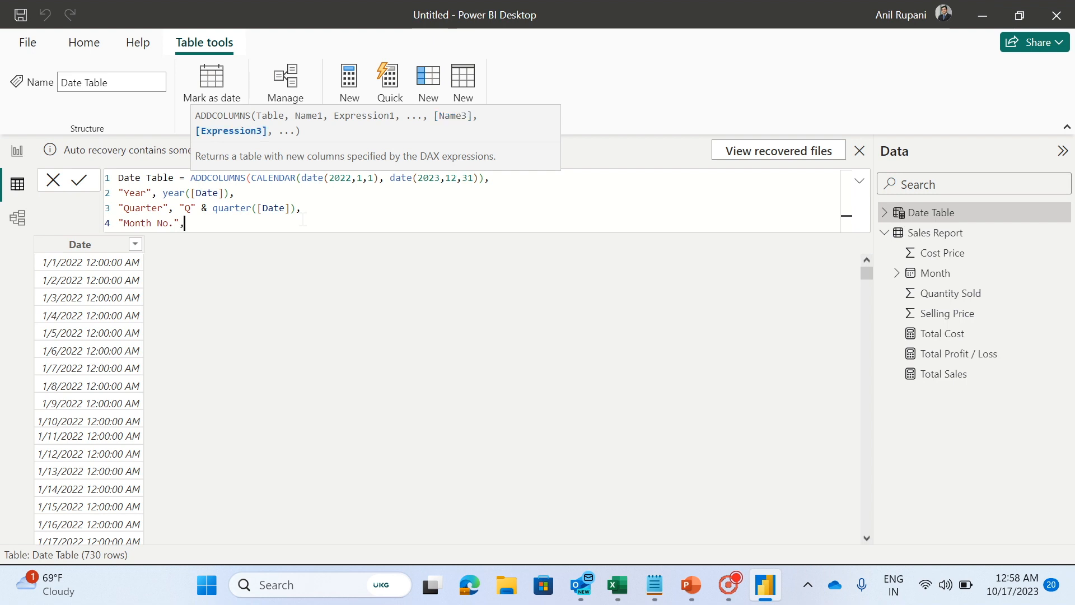
{"action": "type", "text": "month"}
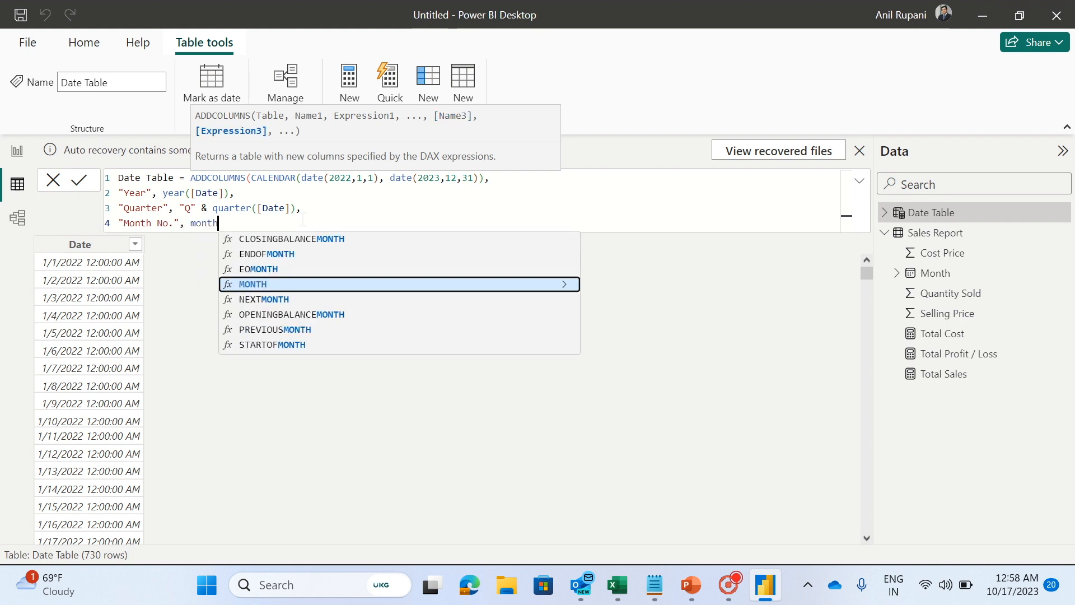
{"action": "type", "text": "(["}
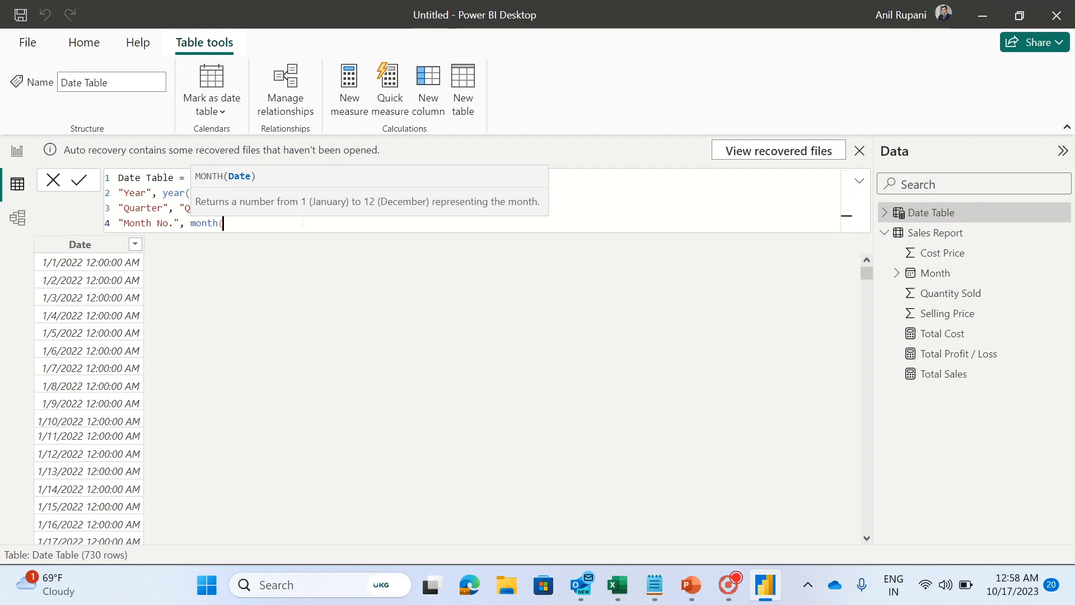
{"action": "key", "text": "BackSpace"}
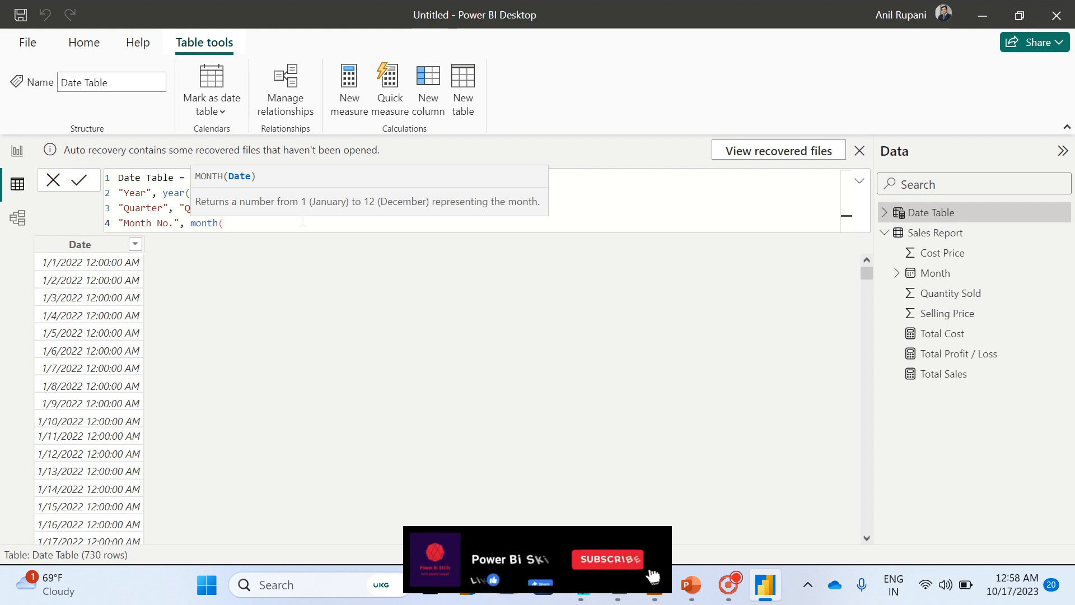
{"action": "type", "text": "["}
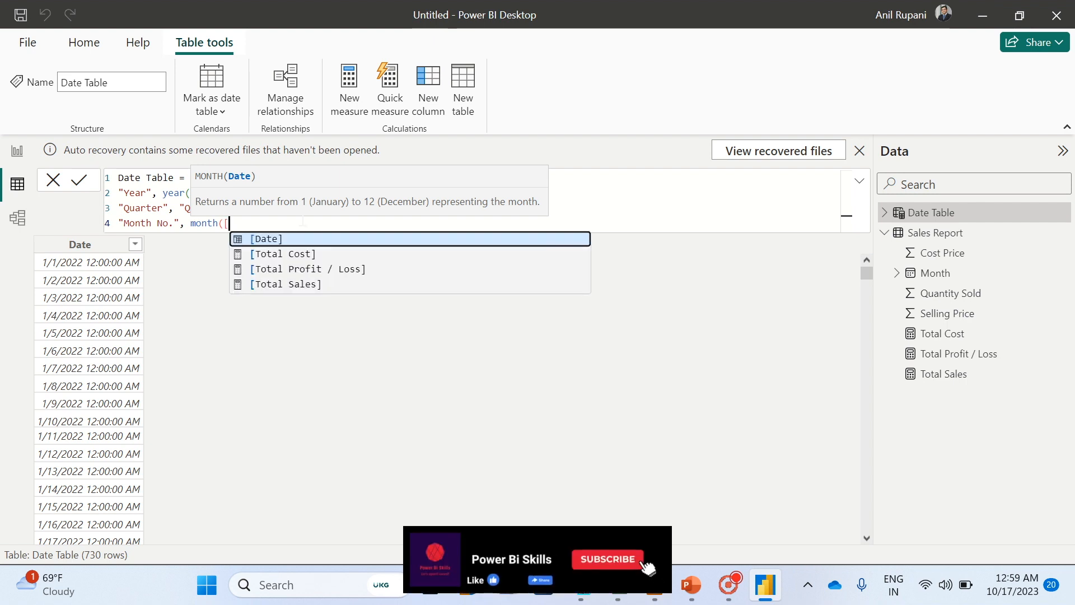
{"action": "left_click", "coordinate": [265, 239]}
{"action": "type", "text": ")"}
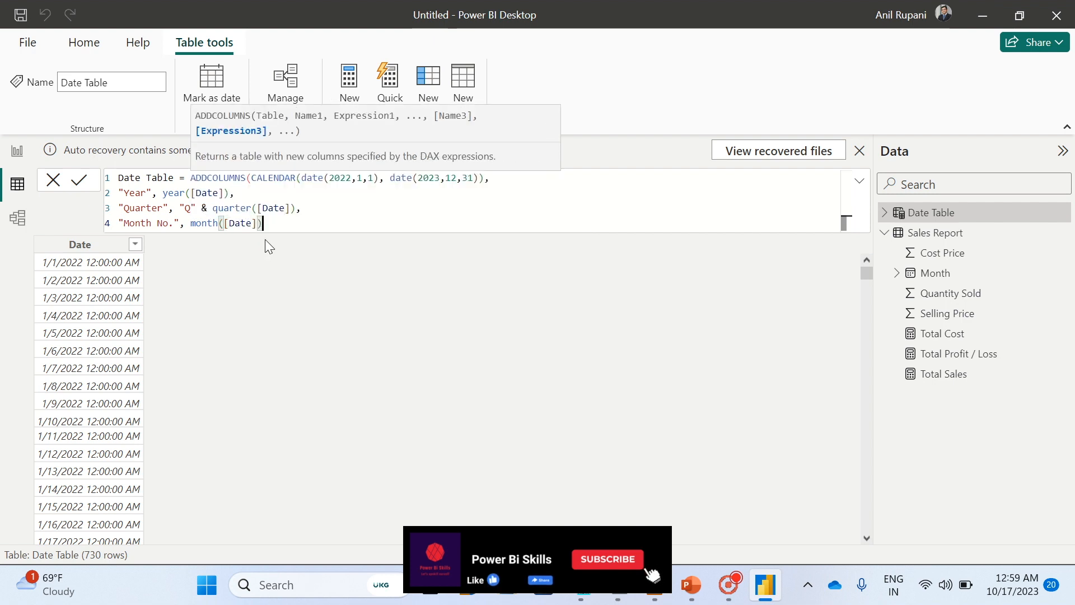
{"action": "type", "text": ","}
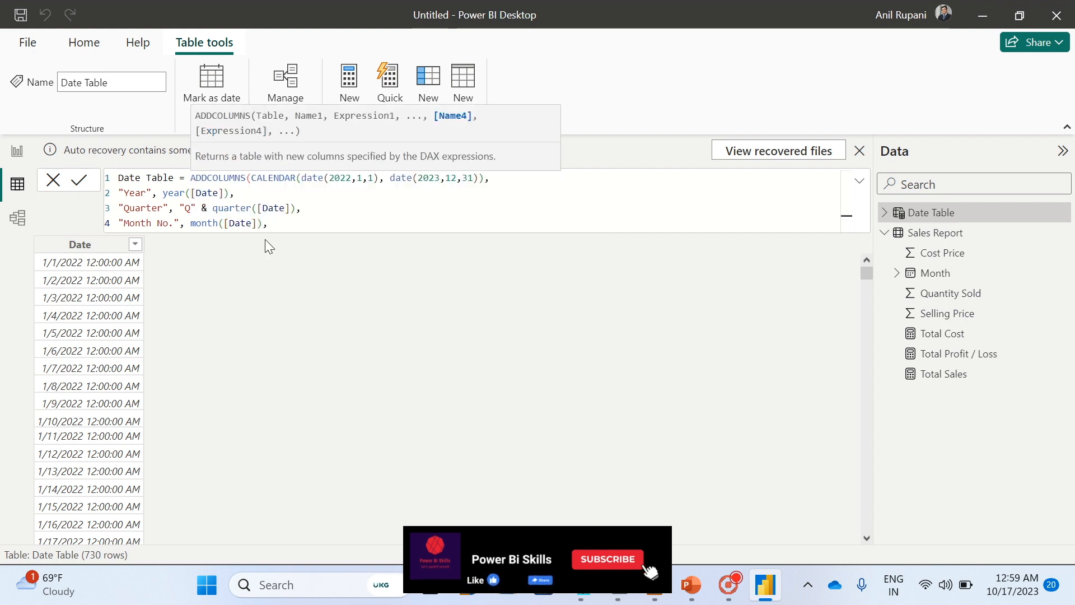
{"action": "key", "text": "shift+Return"}
- Add a "Month" column with the expression format([Date],"MMMM"), close the ADDCOLUMNS formula and commit the Date Table
{"action": "type", "text": "\"Mon"}
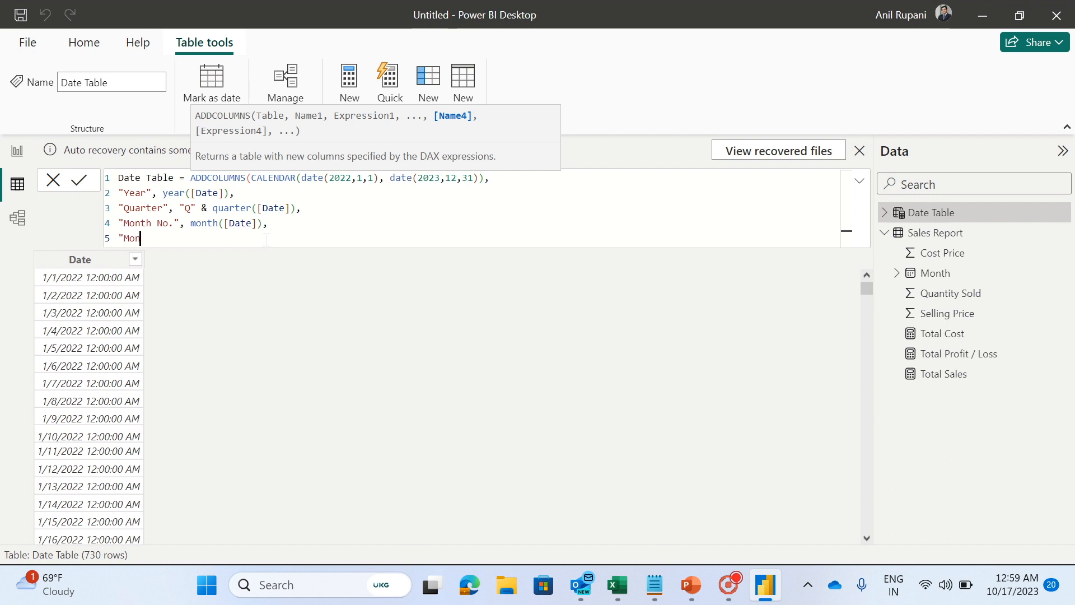
{"action": "type", "text": "th\", forma"}
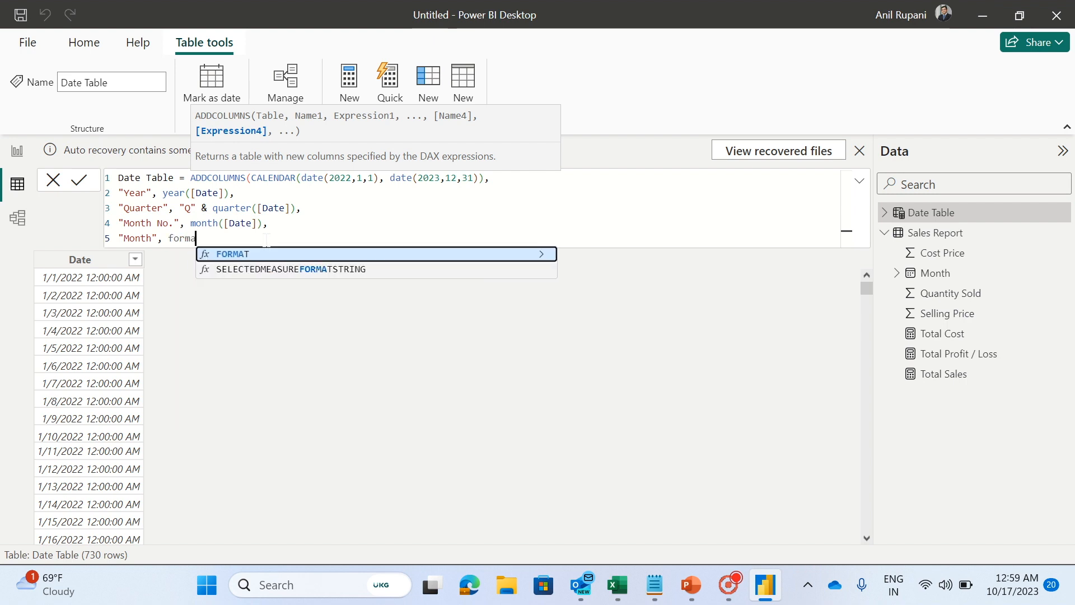
{"action": "type", "text": "t("}
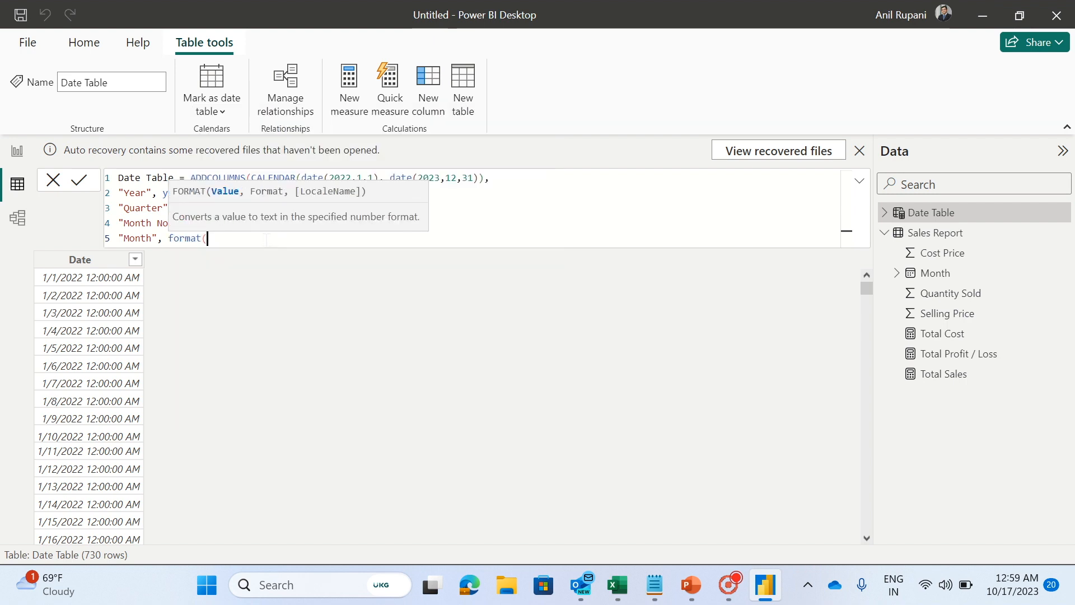
{"action": "type", "text": "["}
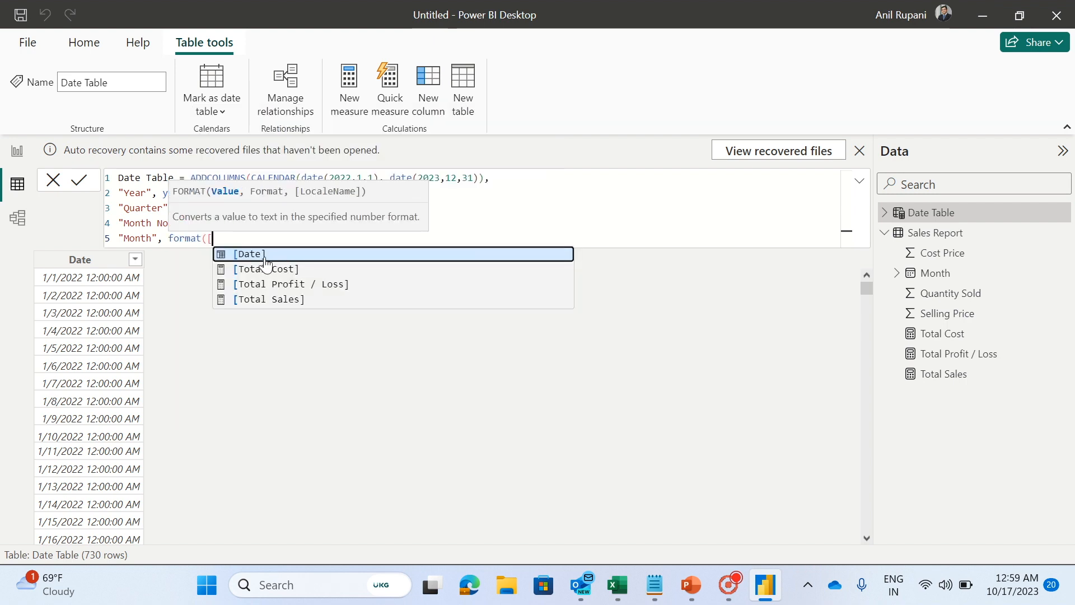
{"action": "left_click", "coordinate": [255, 251]}
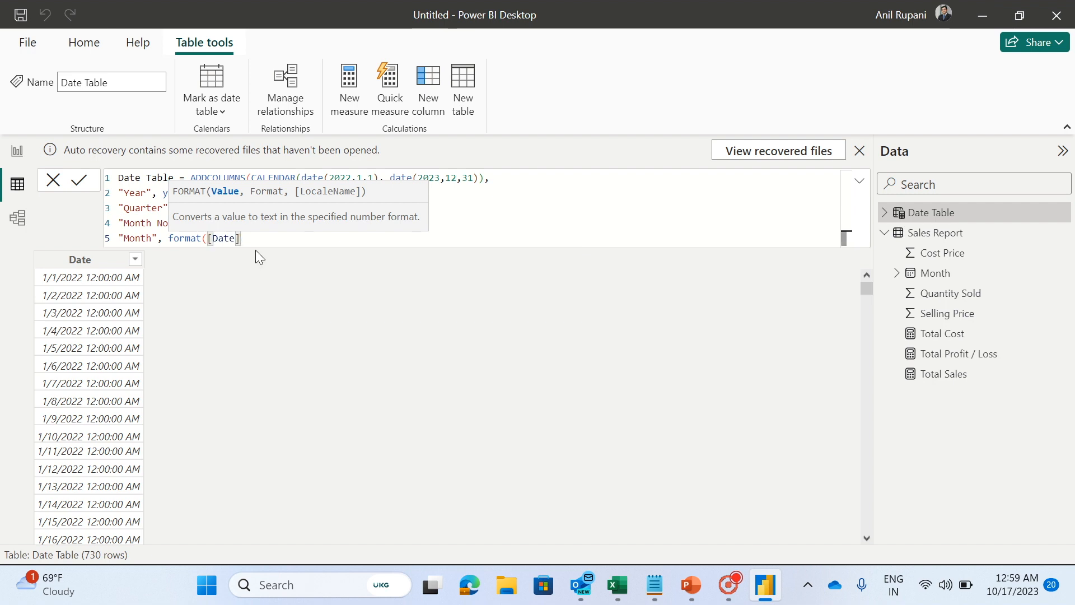
{"action": "type", "text": ",\"MMMM"}
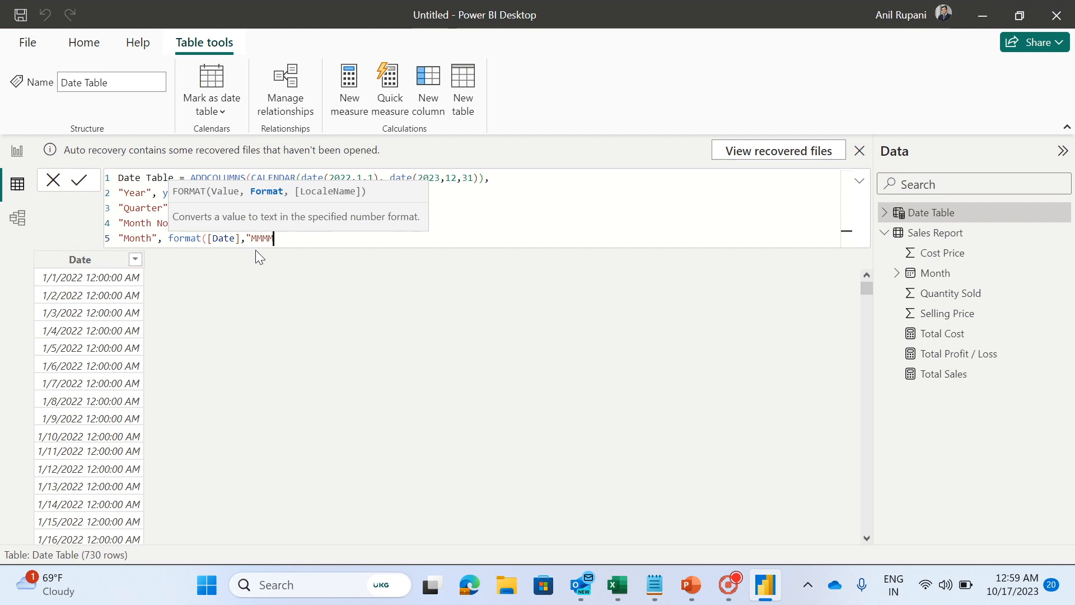
{"action": "type", "text": "\"))"}
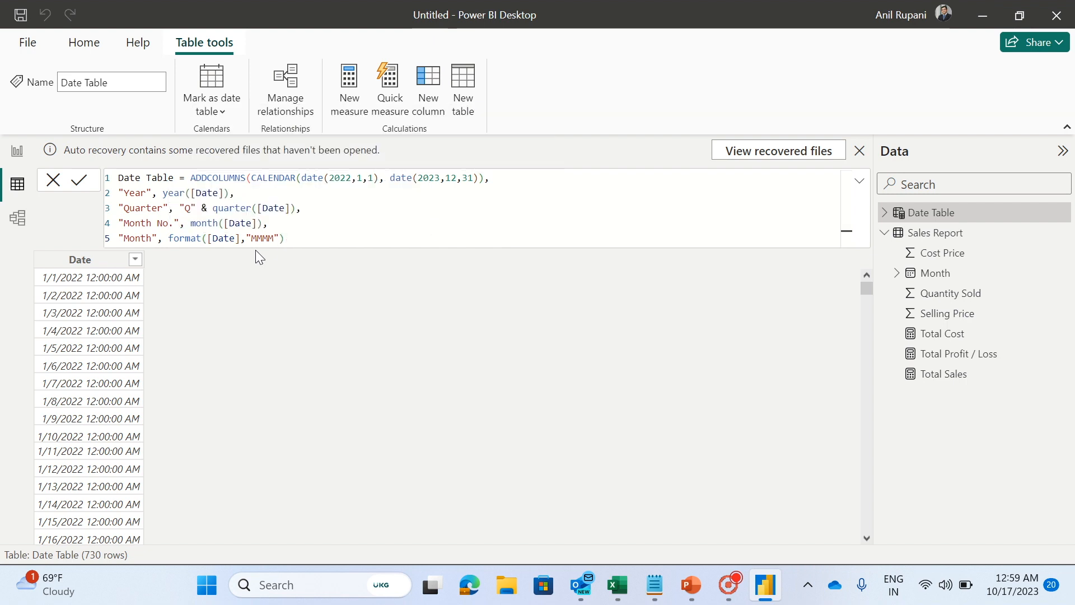
{"action": "key", "text": "Return"}
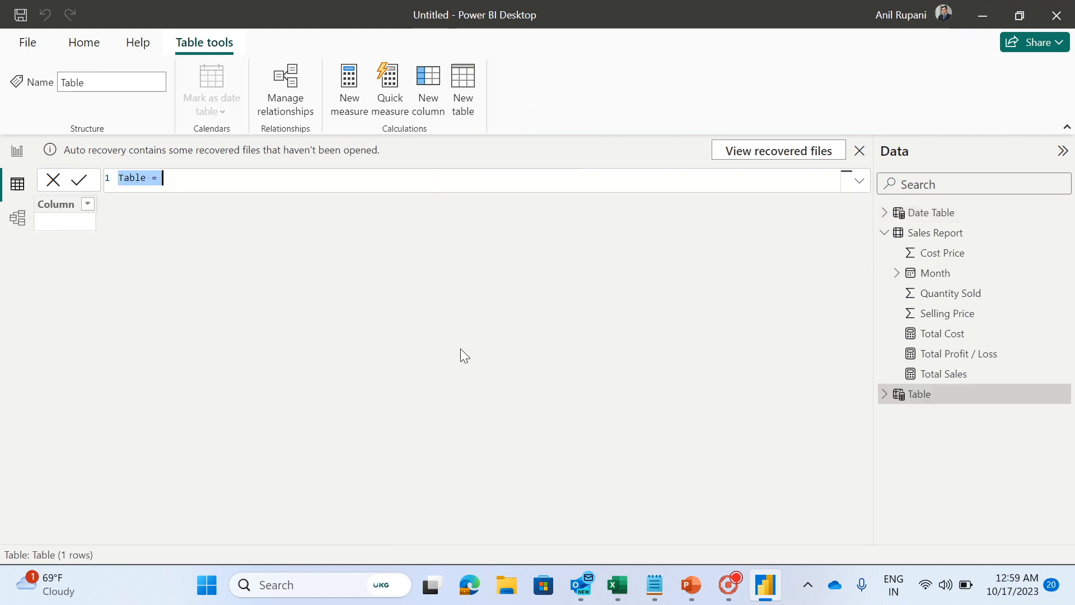
- Define the new calculated table as New Date Table = 'Date Table' and commit the formula
{"action": "key", "text": "BackSpace"}
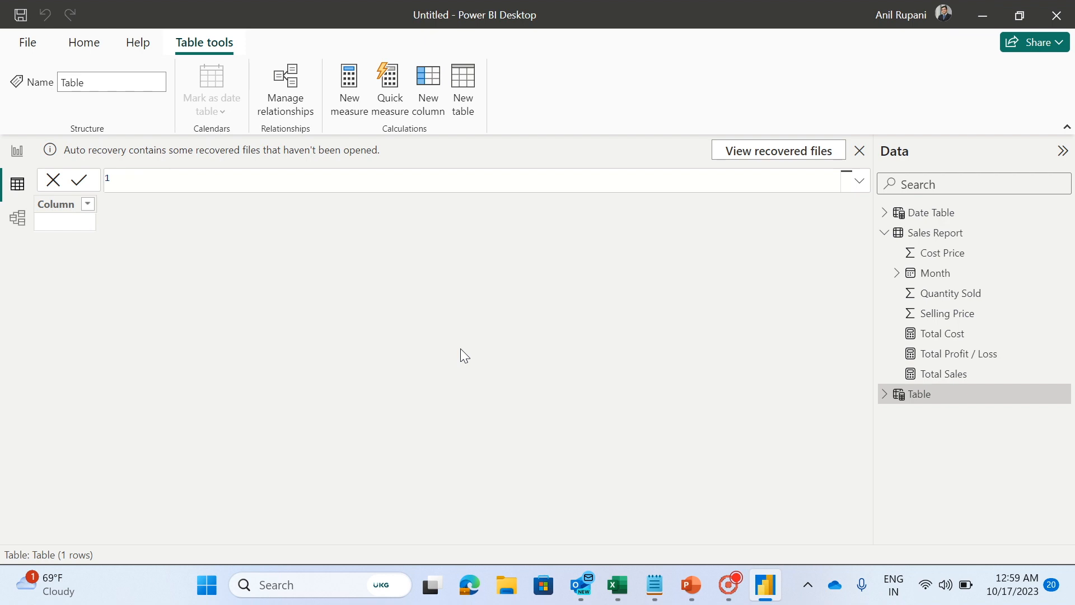
{"action": "type", "text": "New Date Table = "}
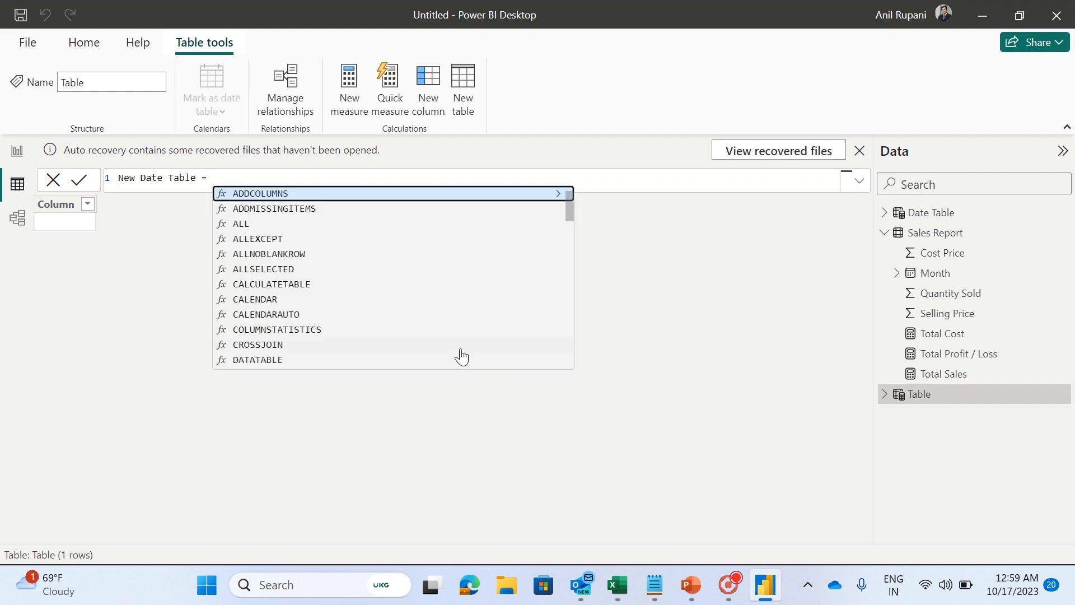
{"action": "type", "text": "date"}
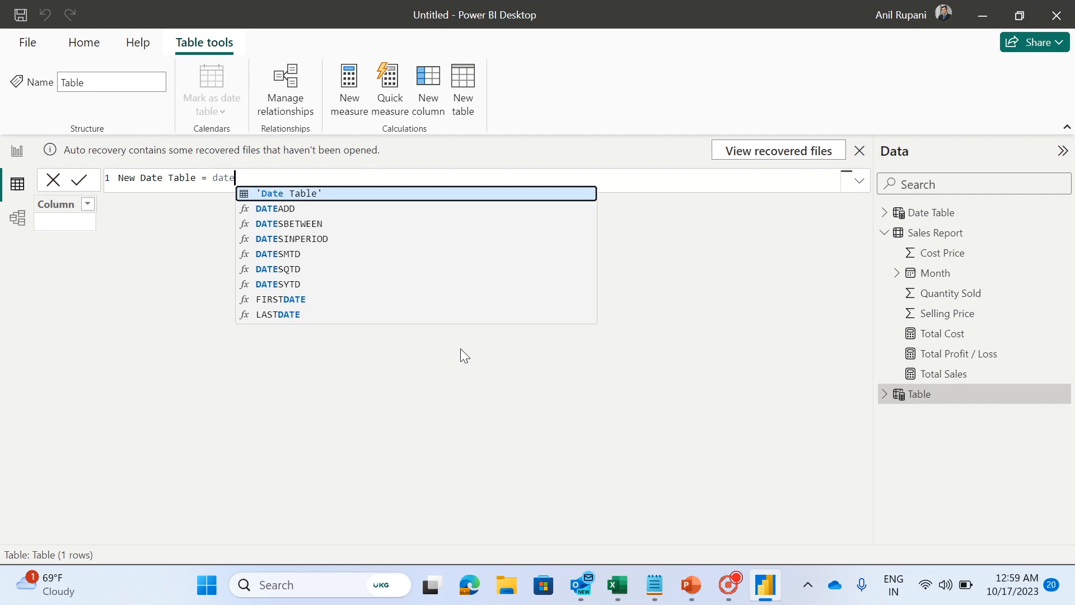
{"action": "left_click", "coordinate": [307, 193]}
{"action": "key", "text": "Return"}
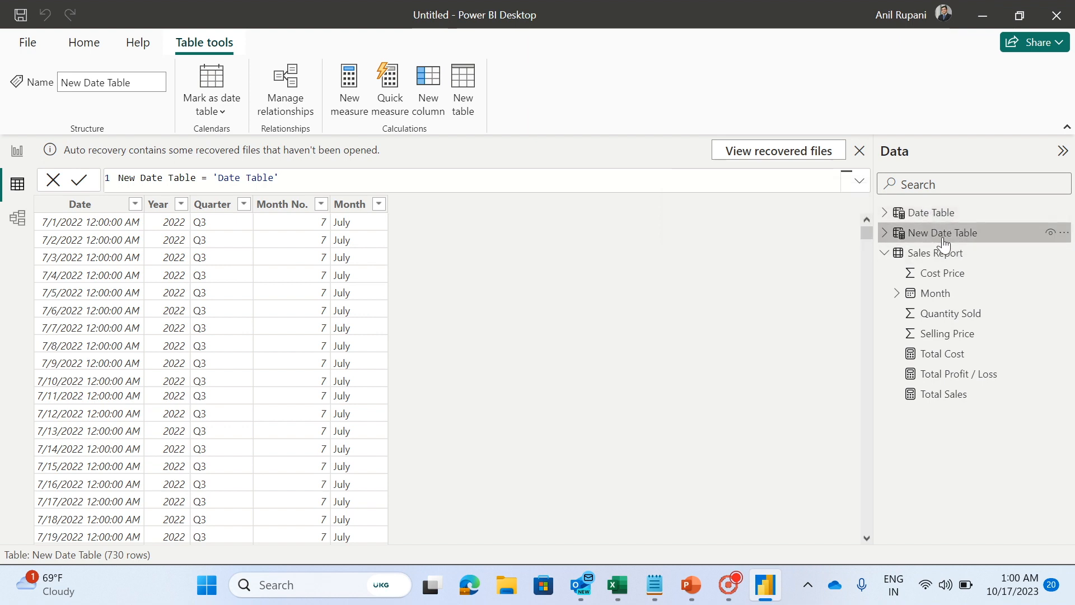
- View all three table cards in the model diagram with the Properties pane collapsed, and return to the table data
{"action": "left_click", "coordinate": [19, 220]}
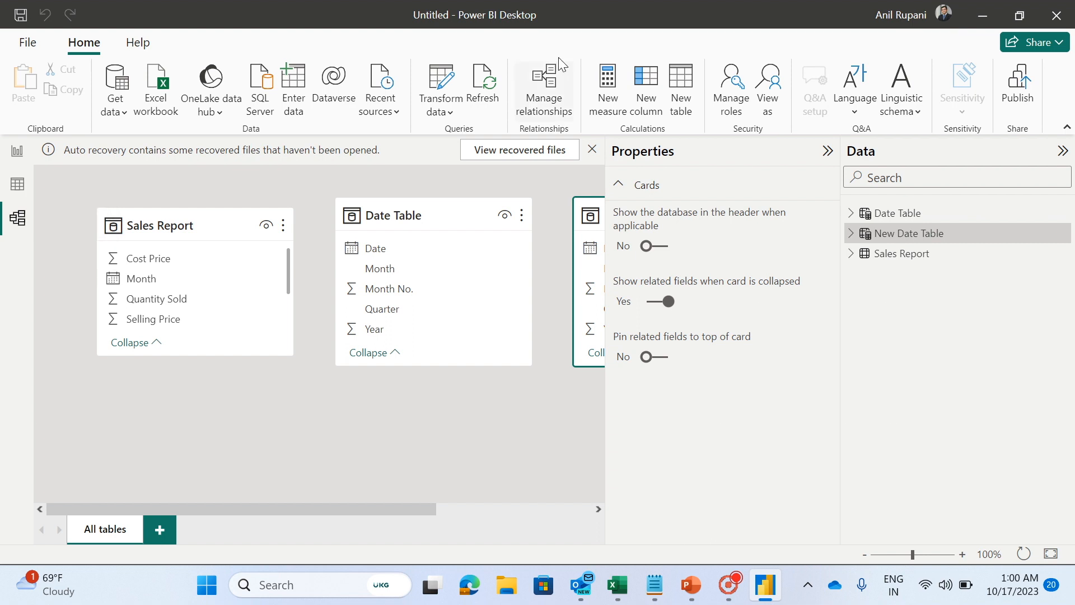
{"action": "left_click", "coordinate": [826, 151]}
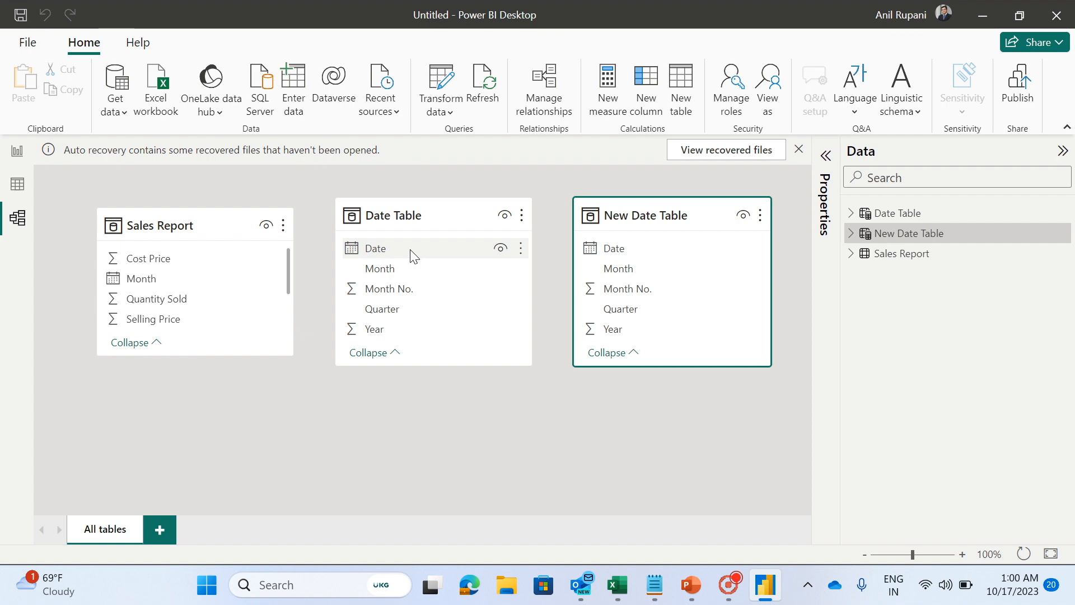
{"action": "left_click", "coordinate": [19, 186]}
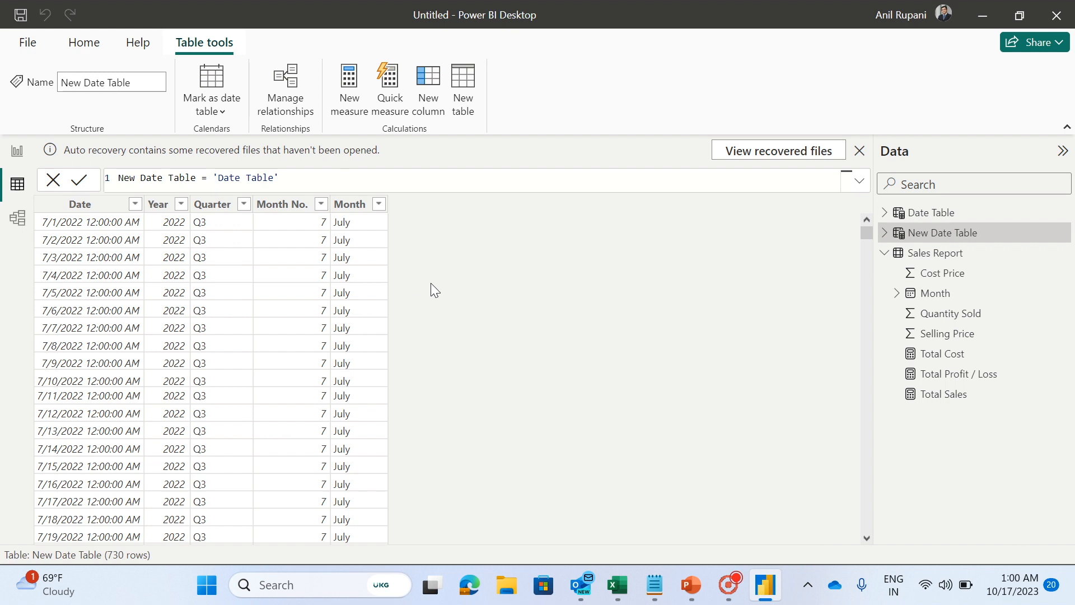
- Add a calculated column named "End of Month" to Date Table and begin its formula with the ENDOFMONTH function
{"action": "left_click", "coordinate": [939, 216]}
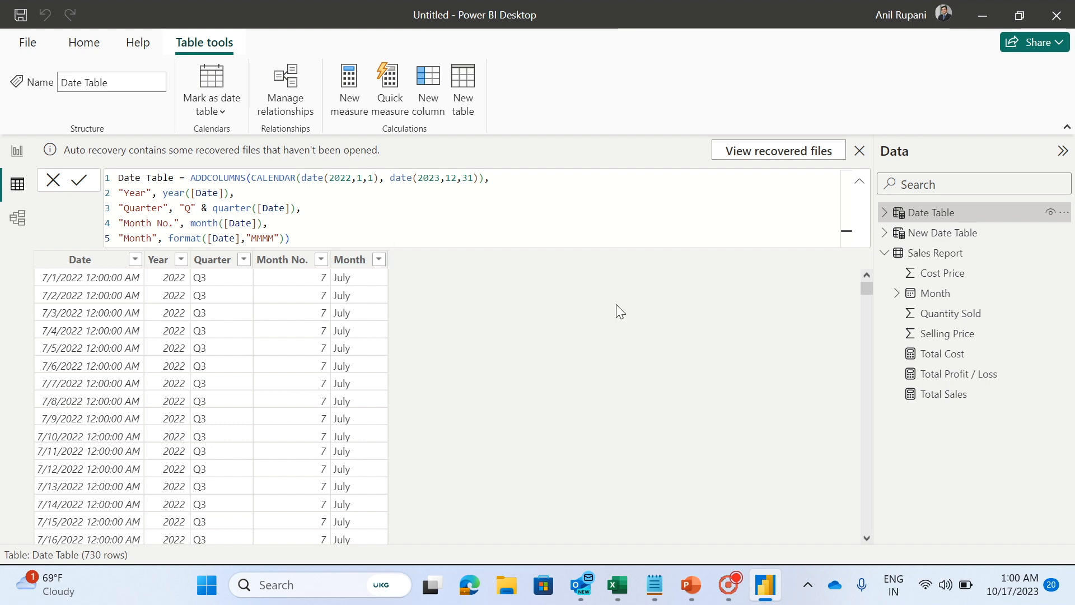
{"action": "left_click", "coordinate": [1063, 217]}
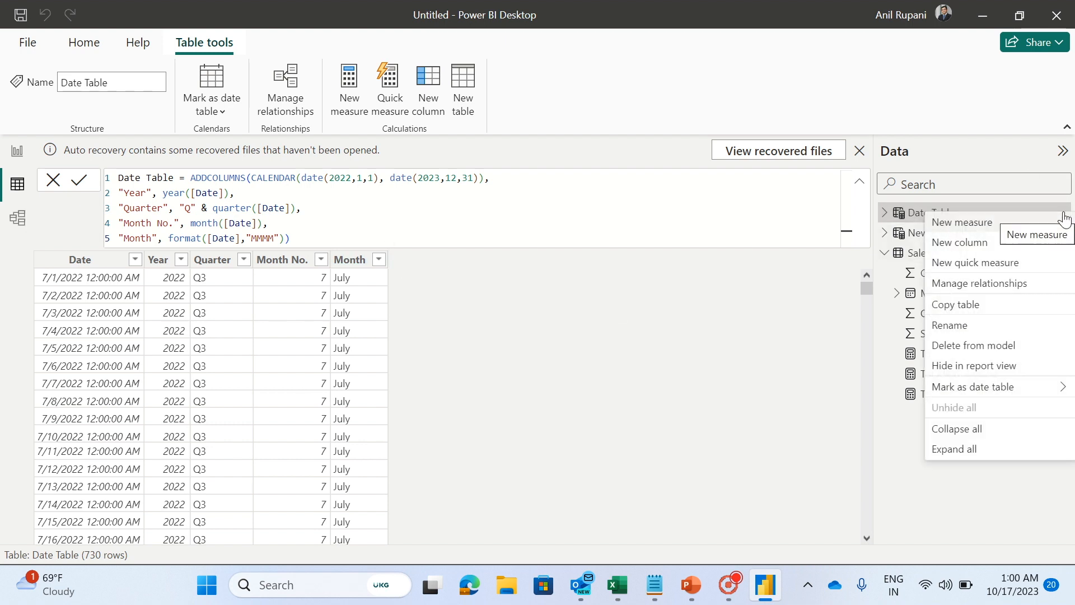
{"action": "key", "text": "Escape"}
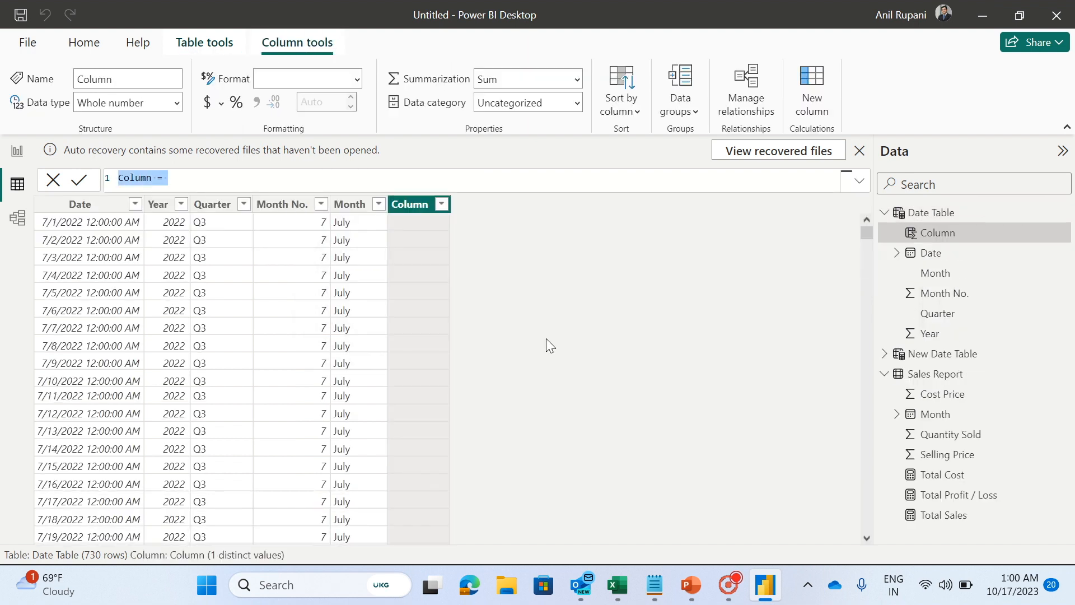
{"action": "key", "text": "BackSpace"}
{"action": "type", "text": "End of Month ="}
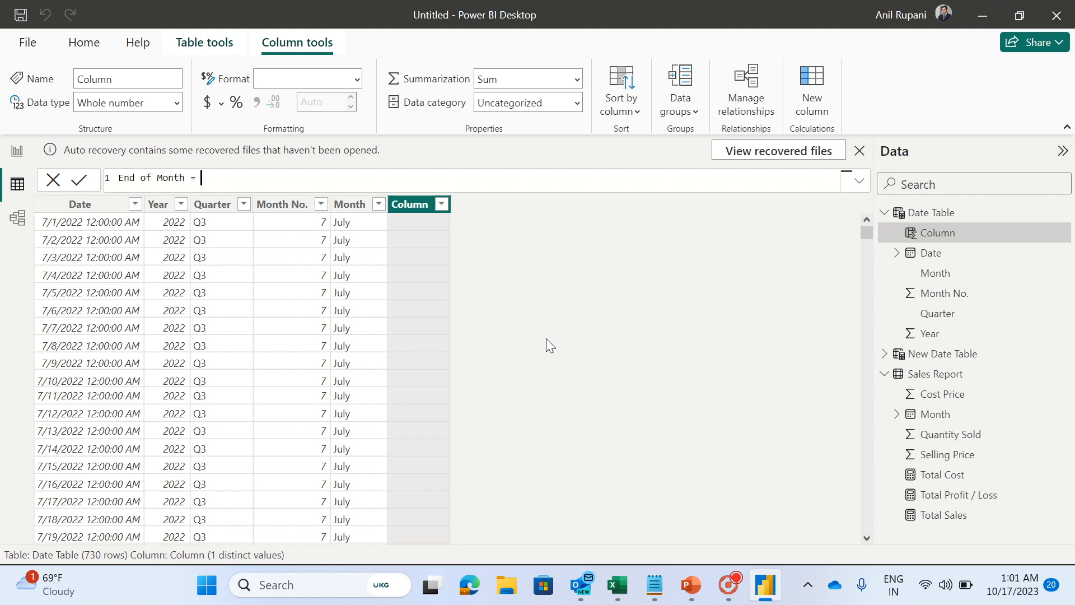
{"action": "type", "text": " end"}
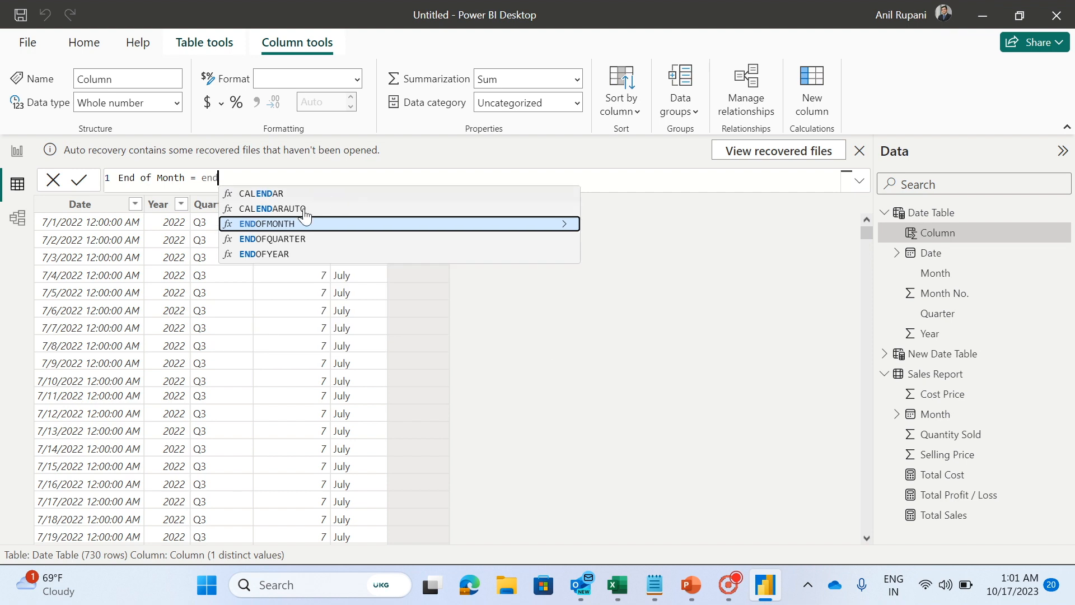
{"action": "left_click", "coordinate": [272, 226]}
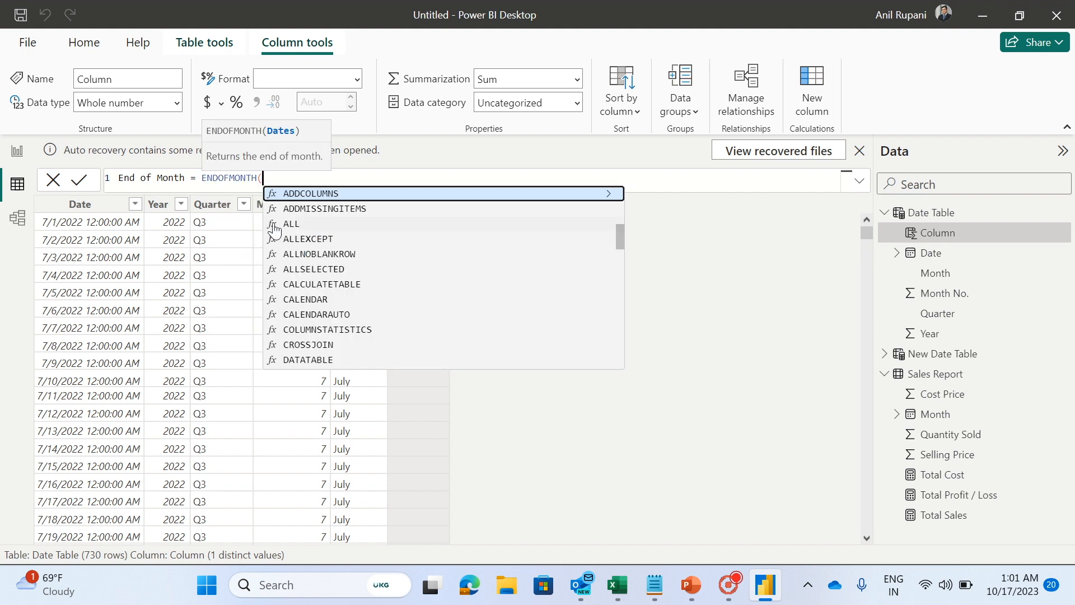
- Complete the ENDOFMONTH formula with 'Date Table'[Date] as its argument and commit the column
{"action": "type", "text": "["}
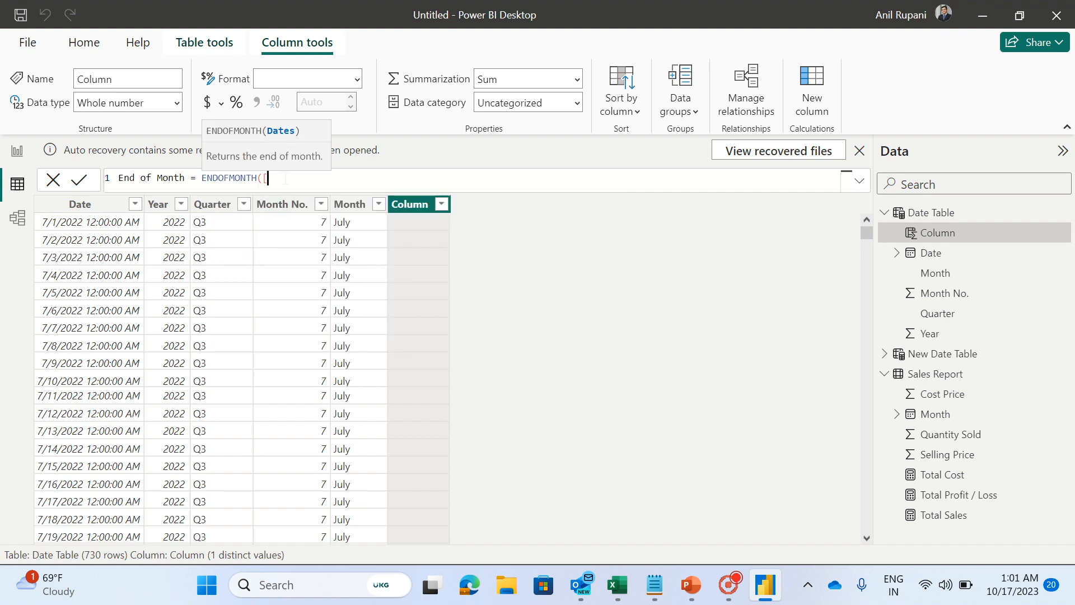
{"action": "key", "text": "BackSpace"}
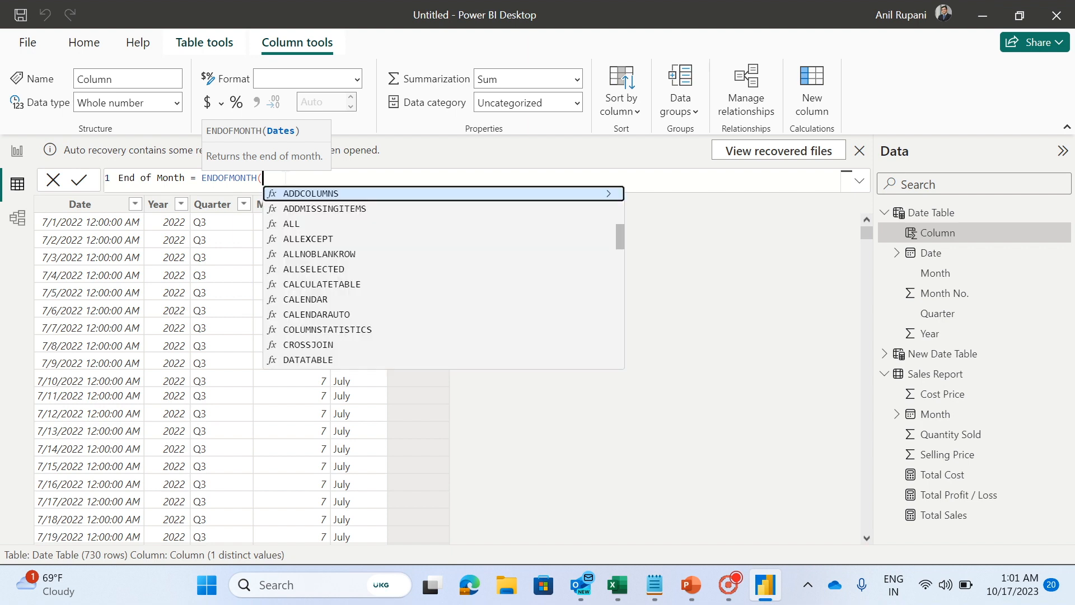
{"action": "type", "text": "date"}
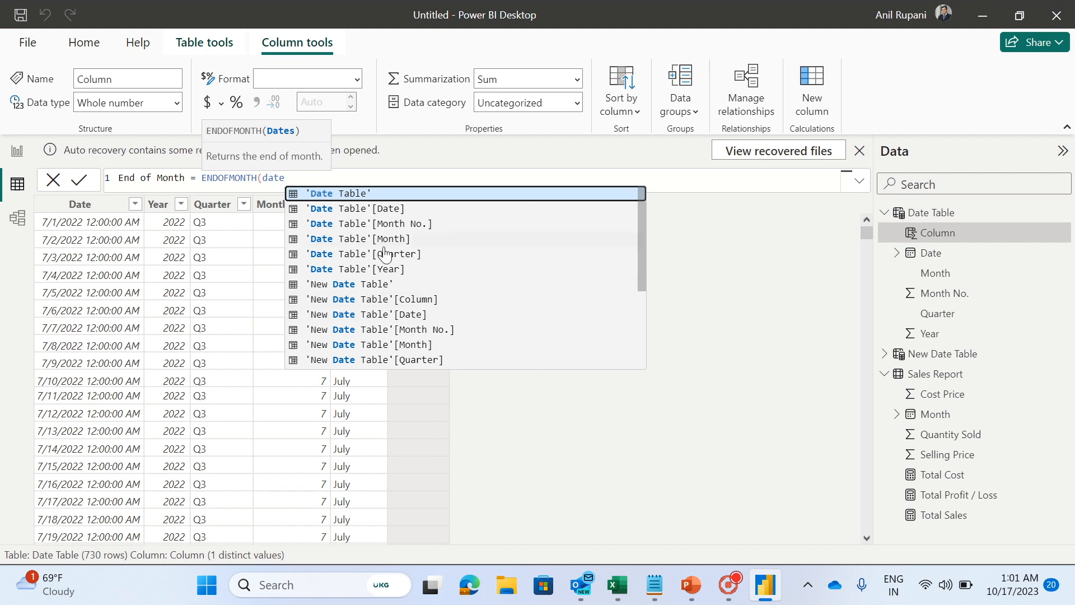
{"action": "left_click", "coordinate": [382, 211]}
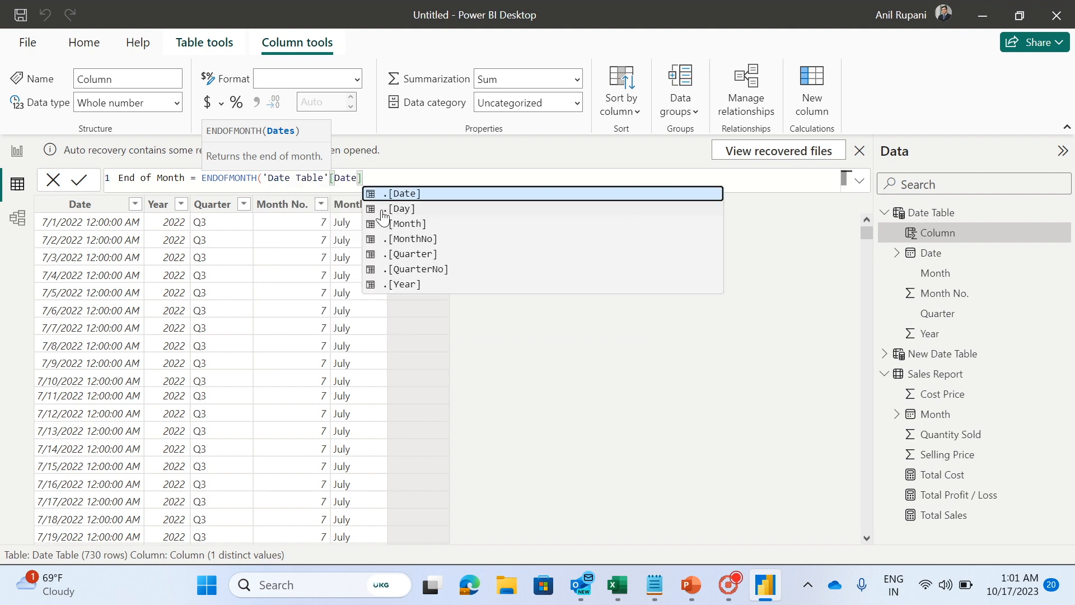
{"action": "type", "text": ")"}
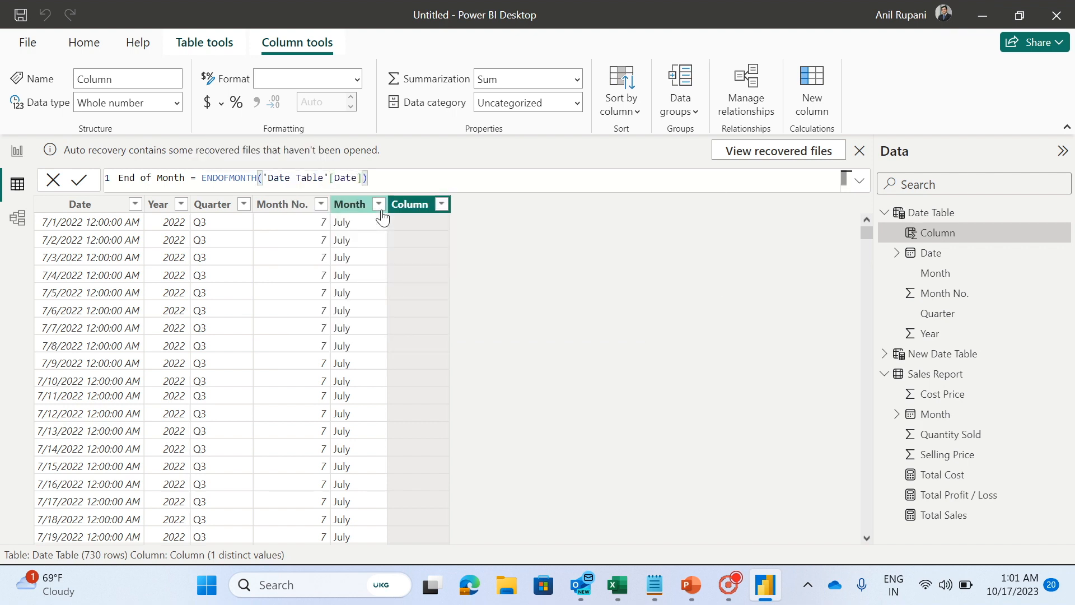
{"action": "key", "text": "Return"}
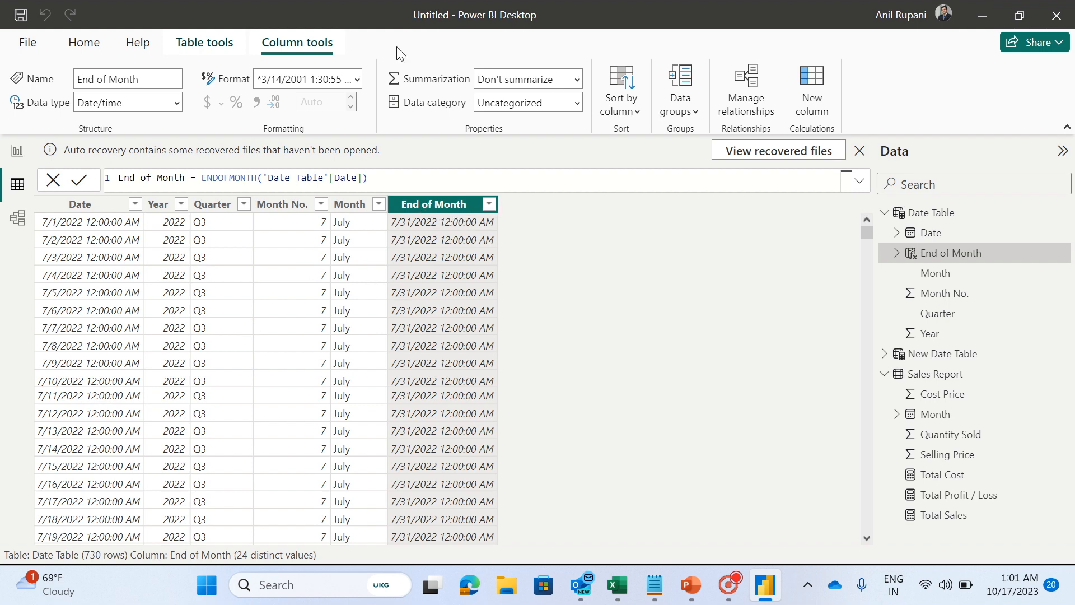
- Set the End of Month column's date format to March 2001 (mmmm yyyy)
{"action": "left_click", "coordinate": [358, 79]}
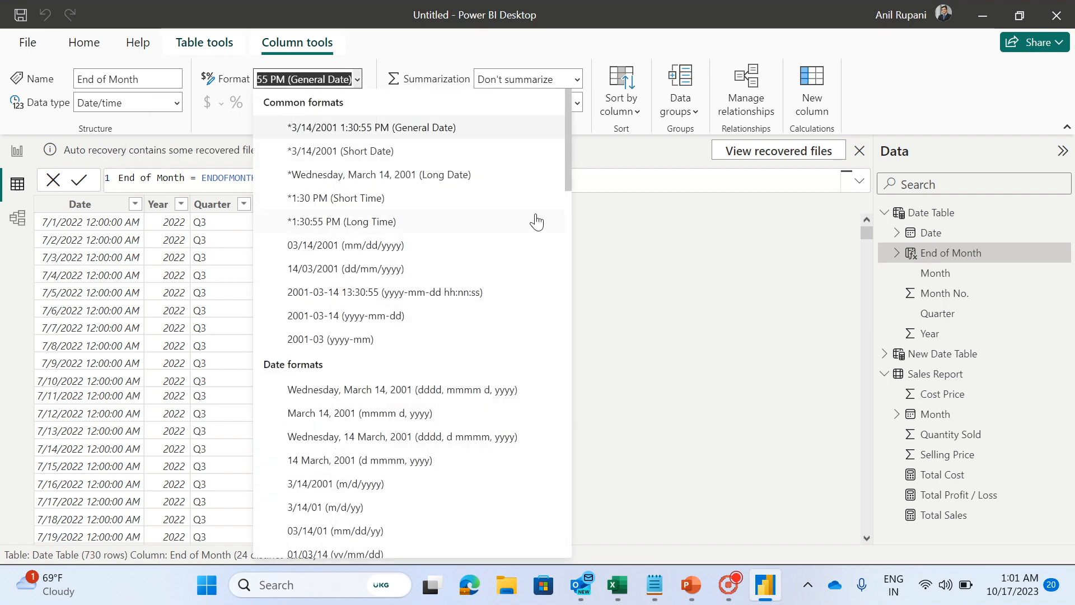
{"action": "left_click_drag", "start_coordinate": [569, 182], "coordinate": [571, 237]}
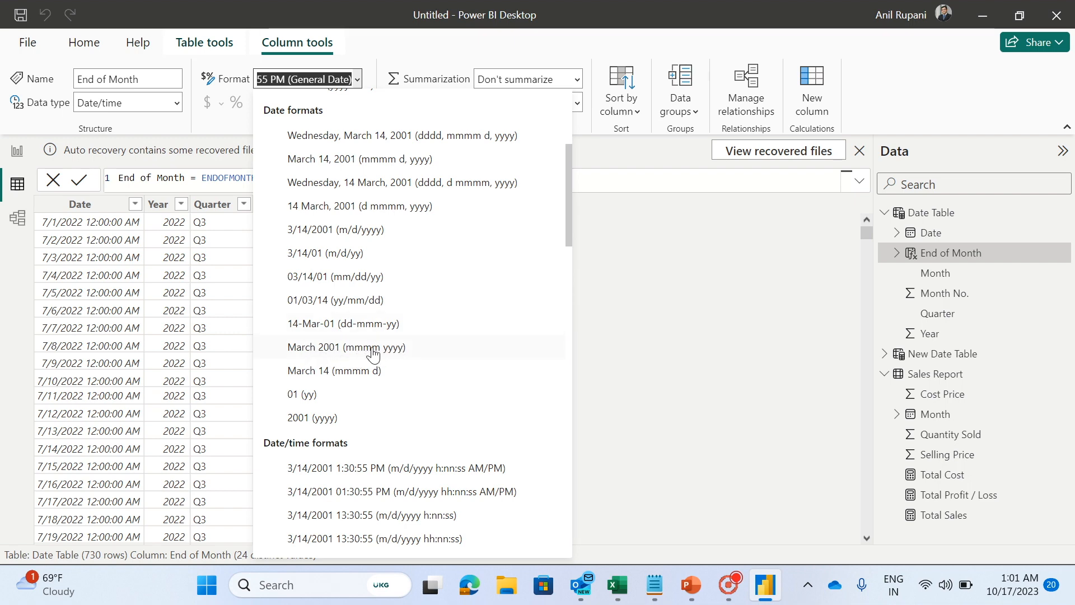
{"action": "left_click", "coordinate": [361, 351]}
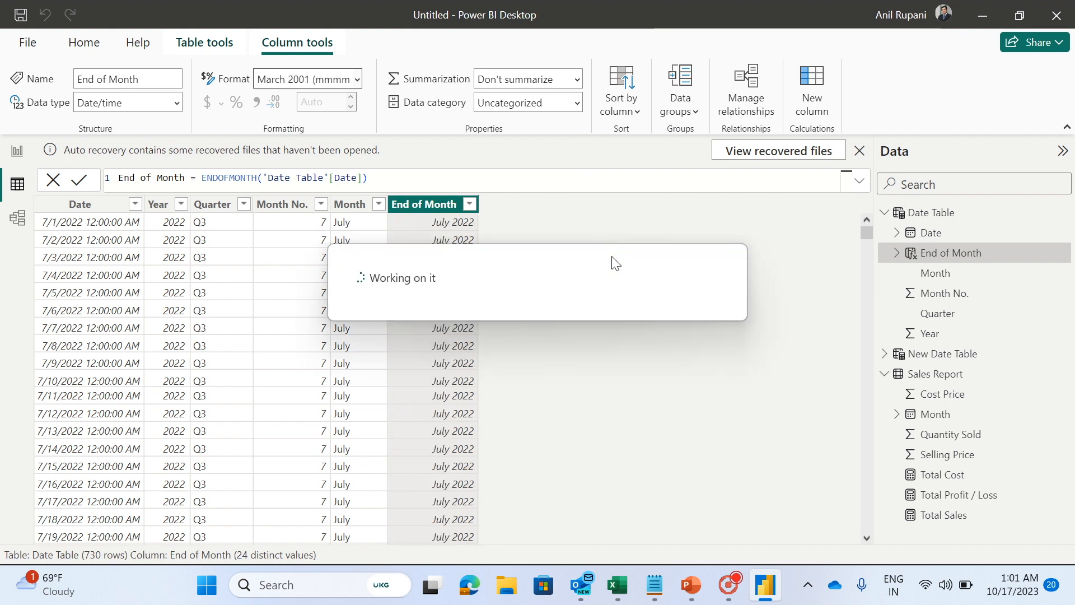
- Check the fields of New Date Table, collapse all tables in the field list and switch to the model diagram
{"action": "left_click", "coordinate": [885, 355]}
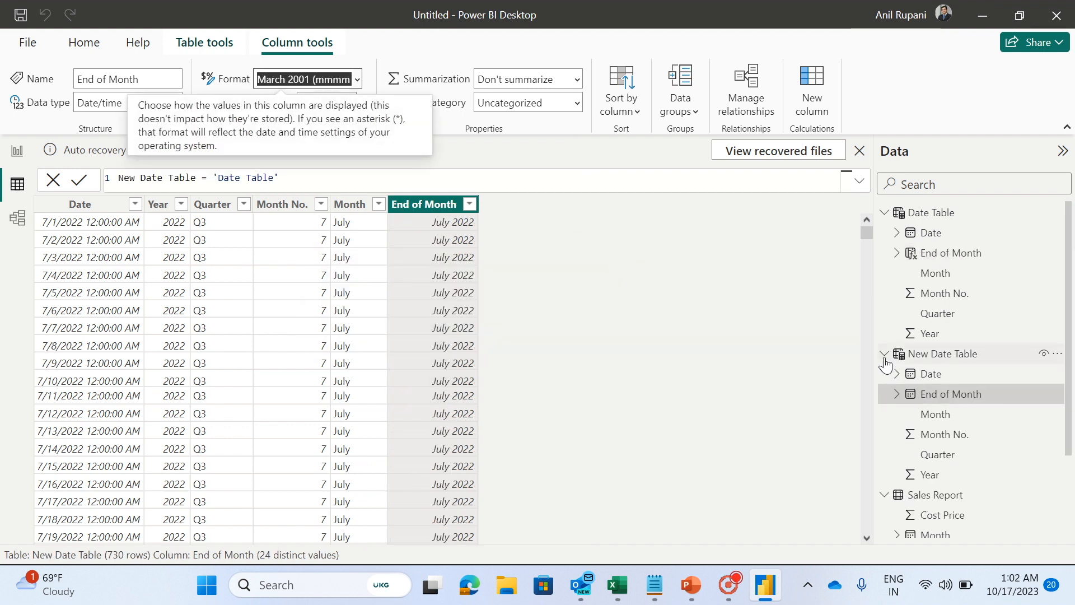
{"action": "left_click", "coordinate": [886, 354]}
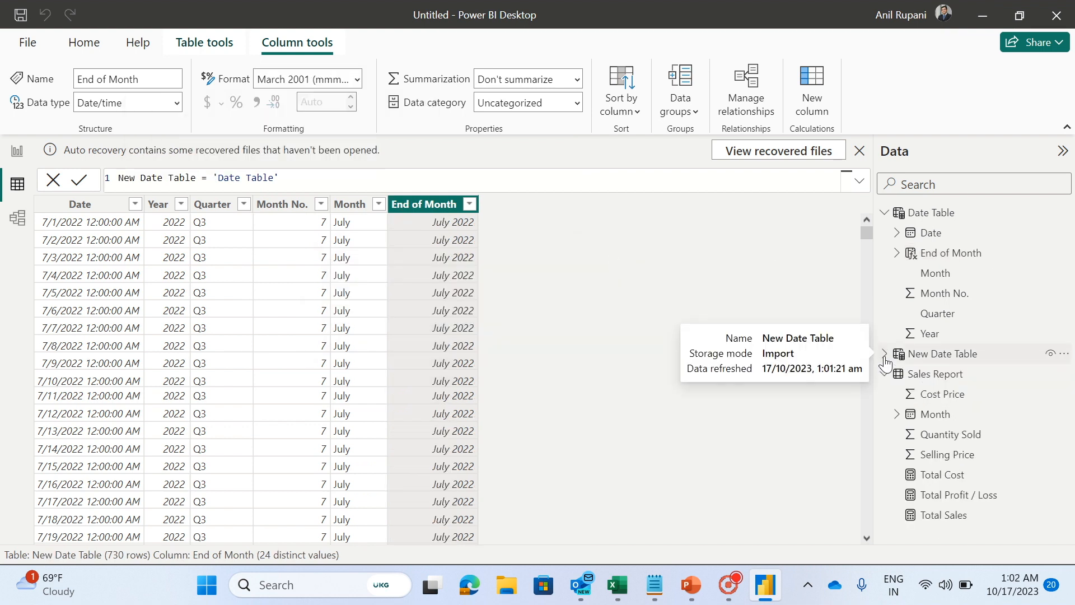
{"action": "left_click", "coordinate": [885, 212]}
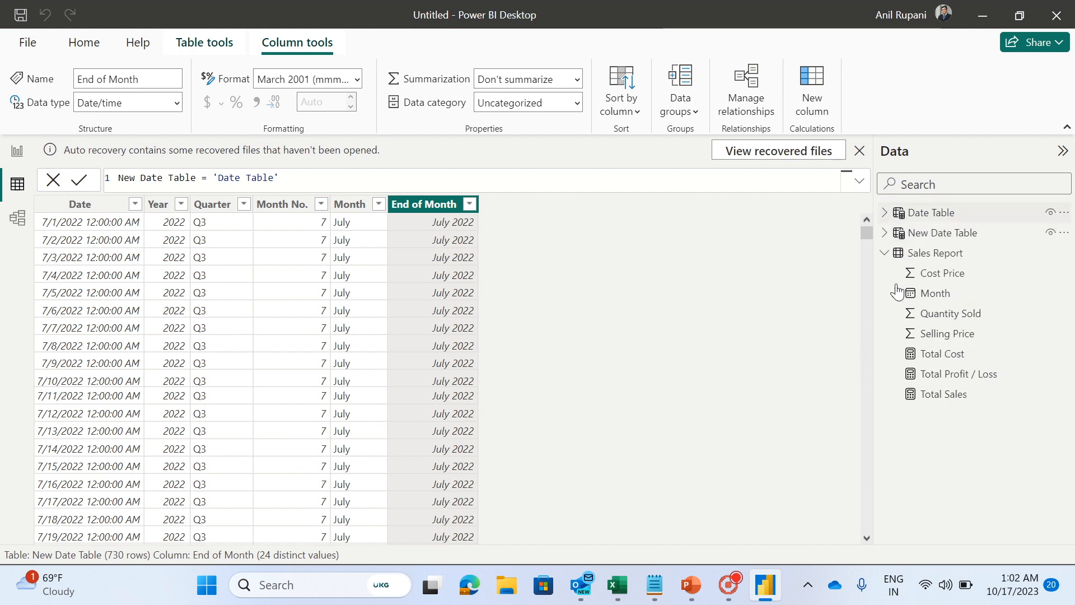
{"action": "left_click", "coordinate": [885, 253]}
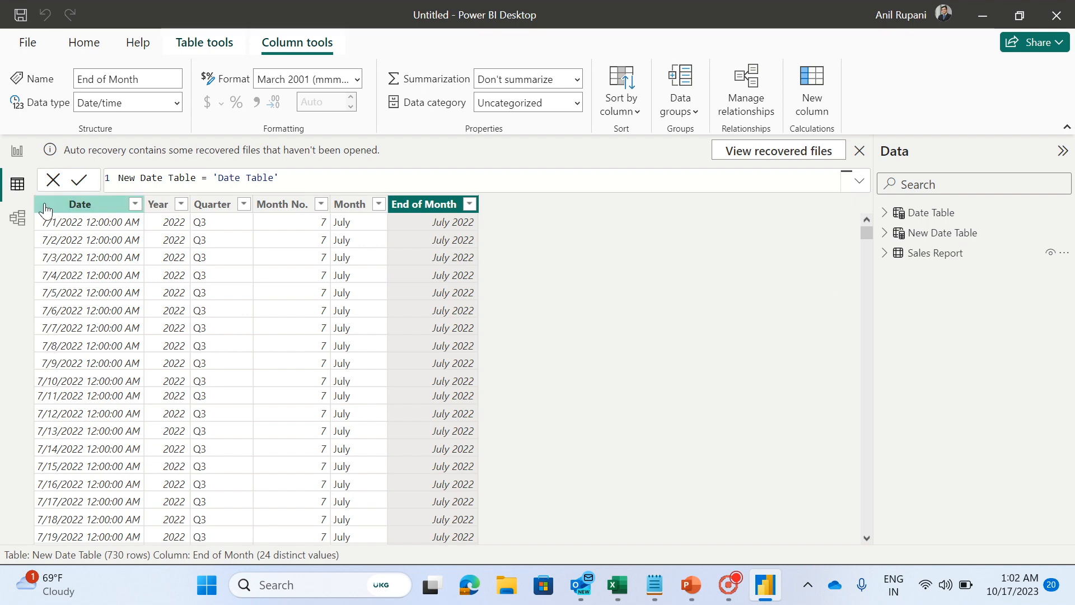
{"action": "left_click", "coordinate": [18, 223]}
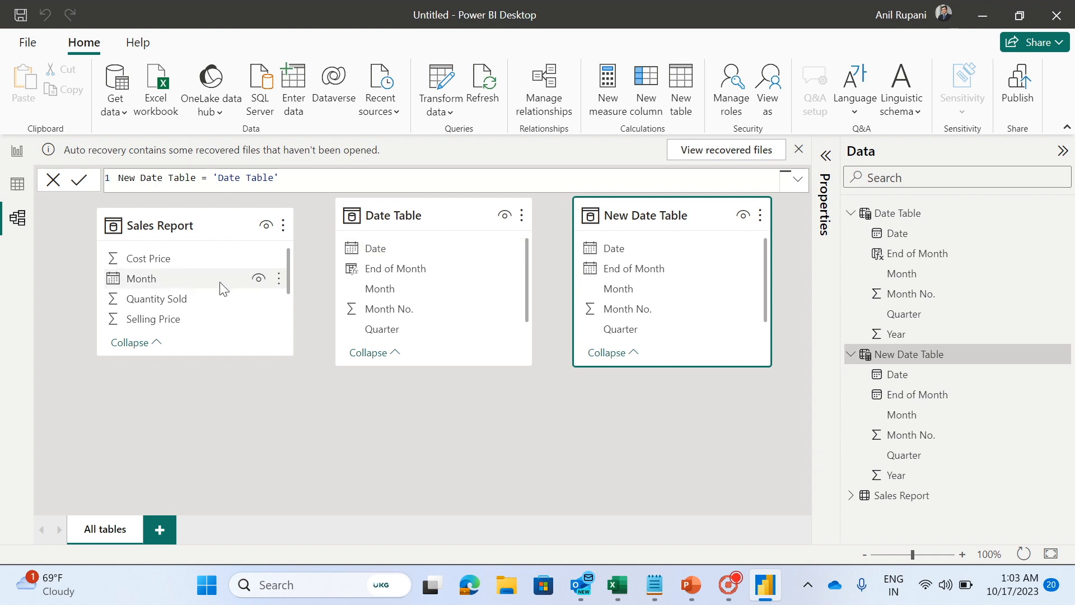
- Relate Date Table's Date column to Sales Report's Month column with One to many (1:*) cardinality
{"action": "left_click_drag", "start_coordinate": [373, 250], "coordinate": [163, 282]}
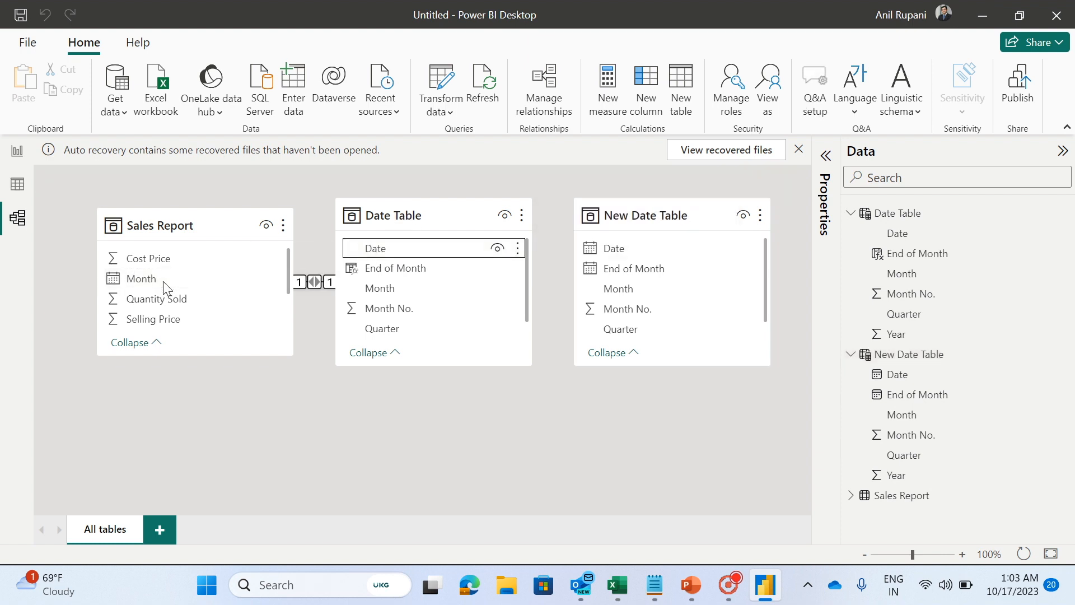
{"action": "double_click", "coordinate": [317, 281]}
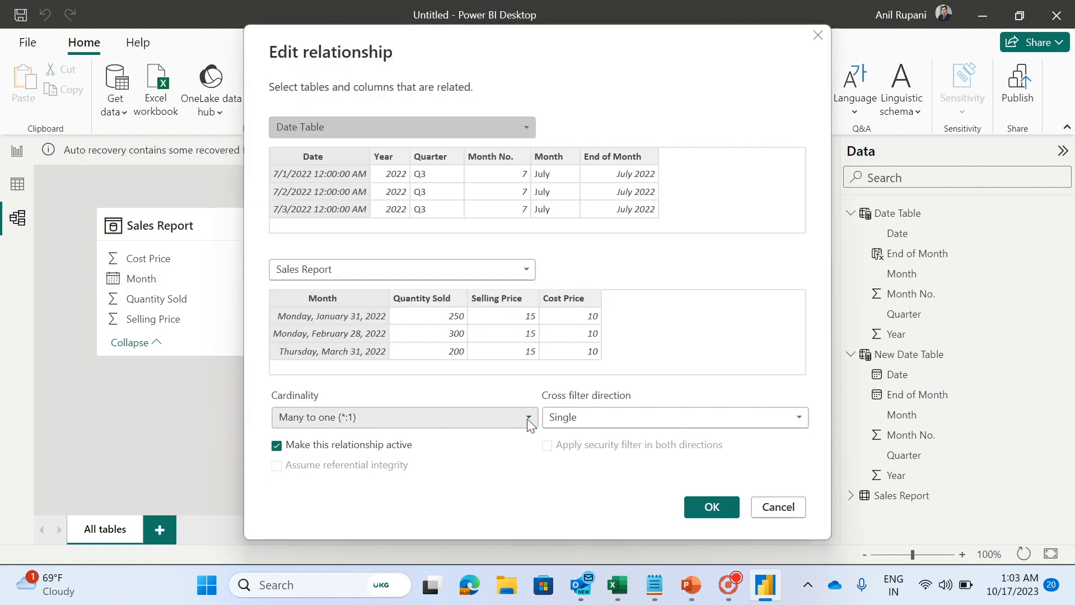
{"action": "left_click", "coordinate": [528, 418]}
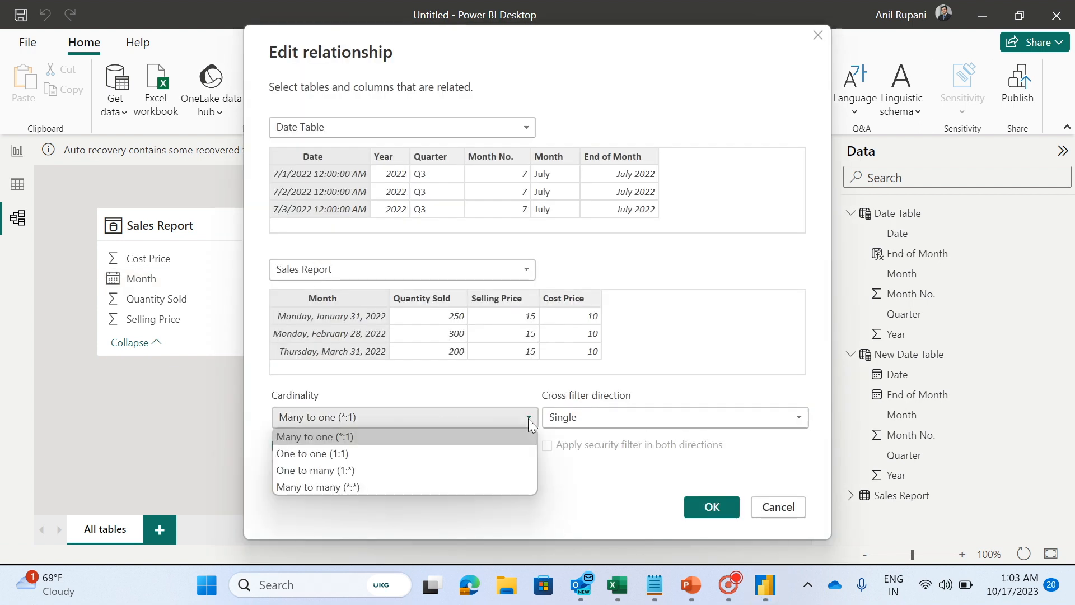
{"action": "left_click", "coordinate": [322, 470]}
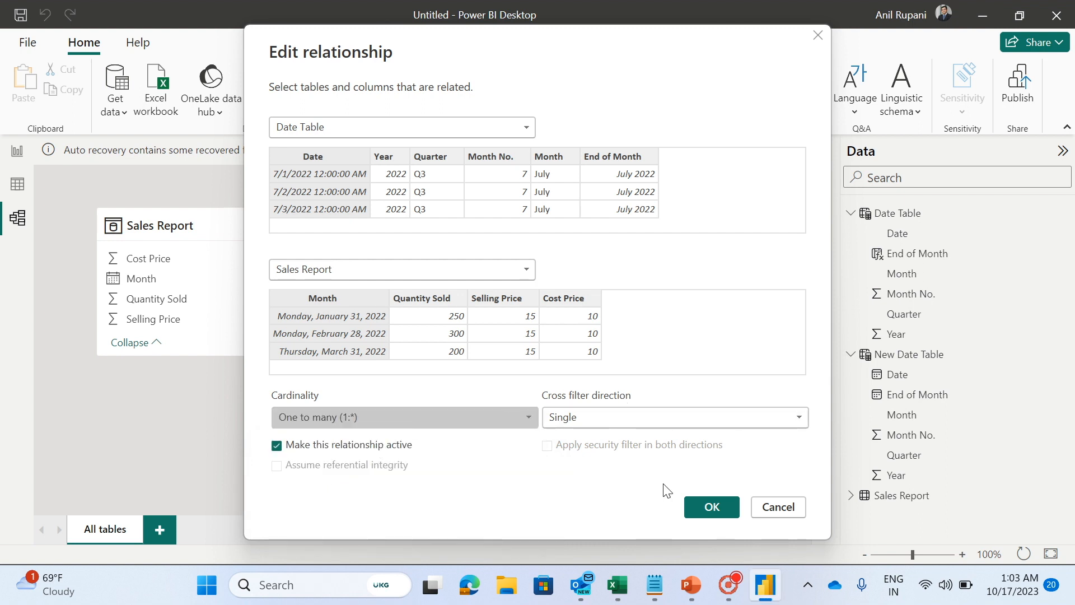
{"action": "left_click", "coordinate": [709, 508]}
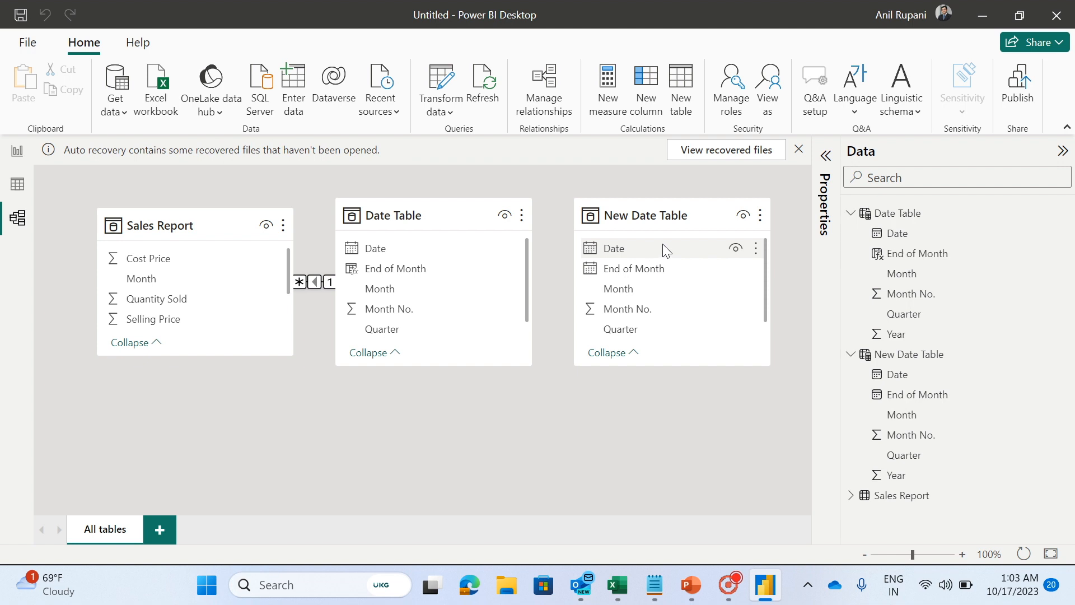
- Relate New Date Table's Date to Date Table's Date as an inactive One to many (1:*) relationship with Single cross filter direction
{"action": "left_click_drag", "start_coordinate": [651, 250], "coordinate": [439, 246]}
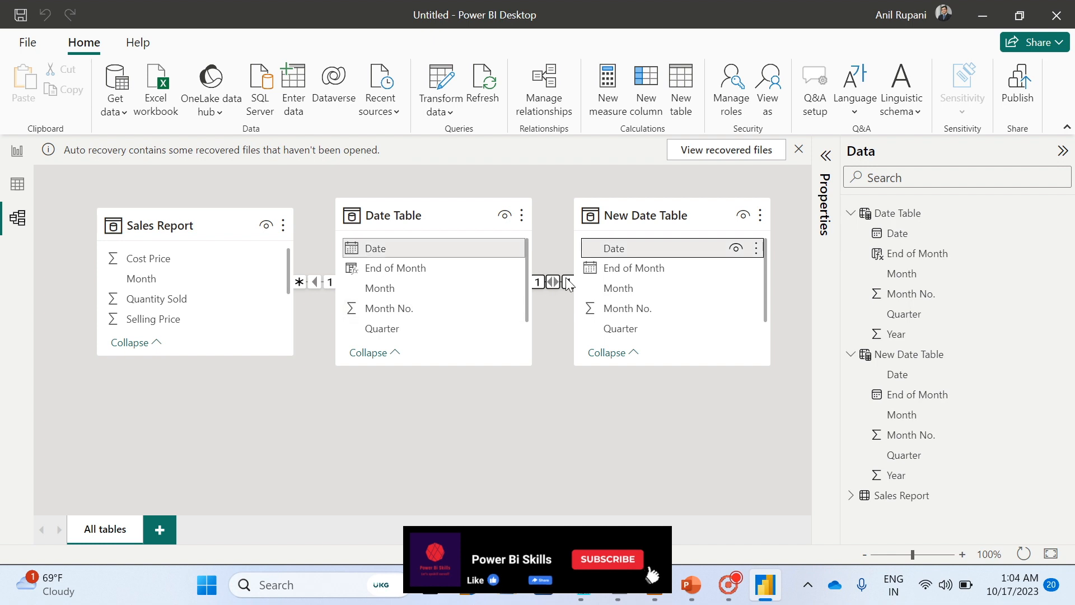
{"action": "double_click", "coordinate": [553, 283]}
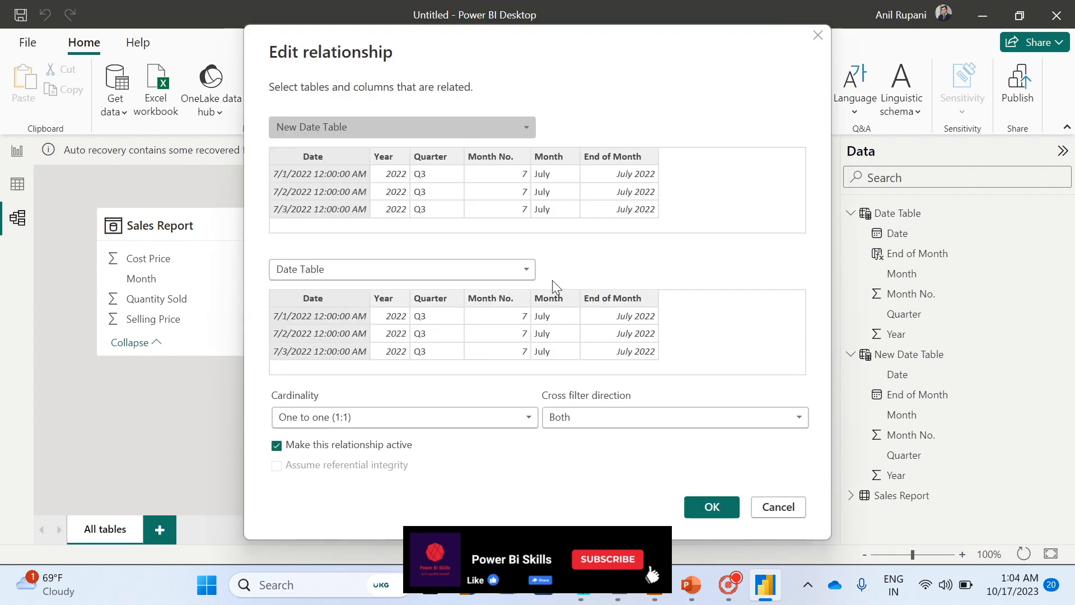
{"action": "left_click", "coordinate": [526, 418]}
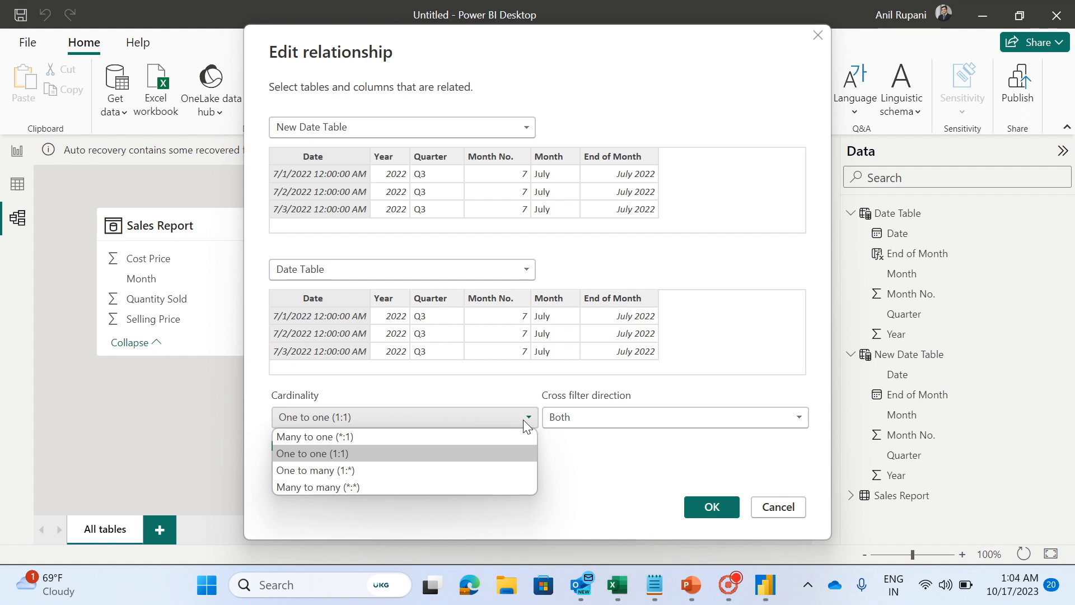
{"action": "left_click", "coordinate": [335, 470]}
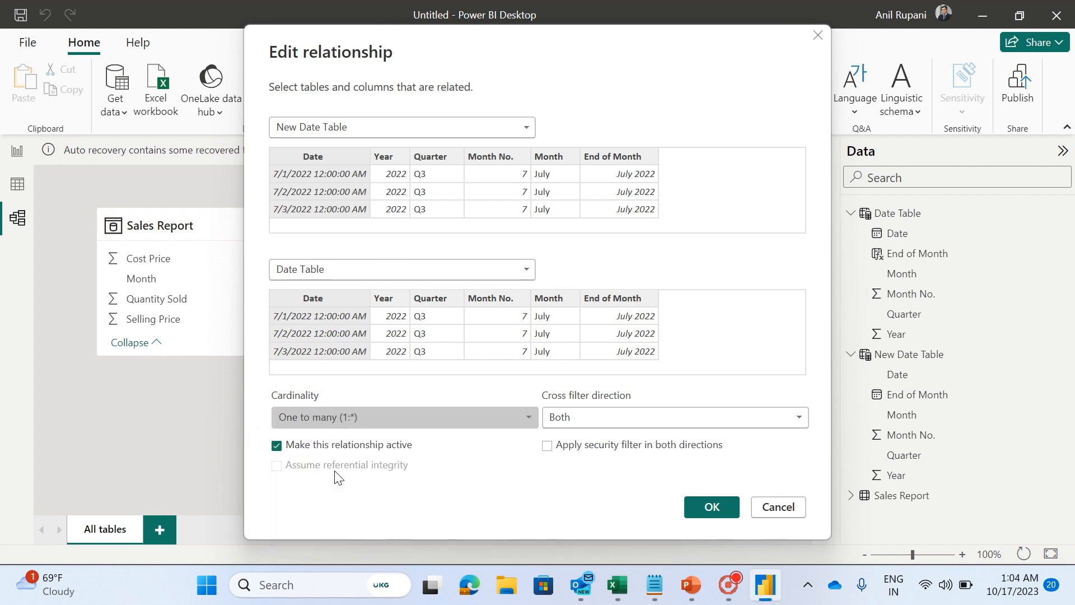
{"action": "left_click", "coordinate": [786, 422]}
{"action": "left_click", "coordinate": [590, 434]}
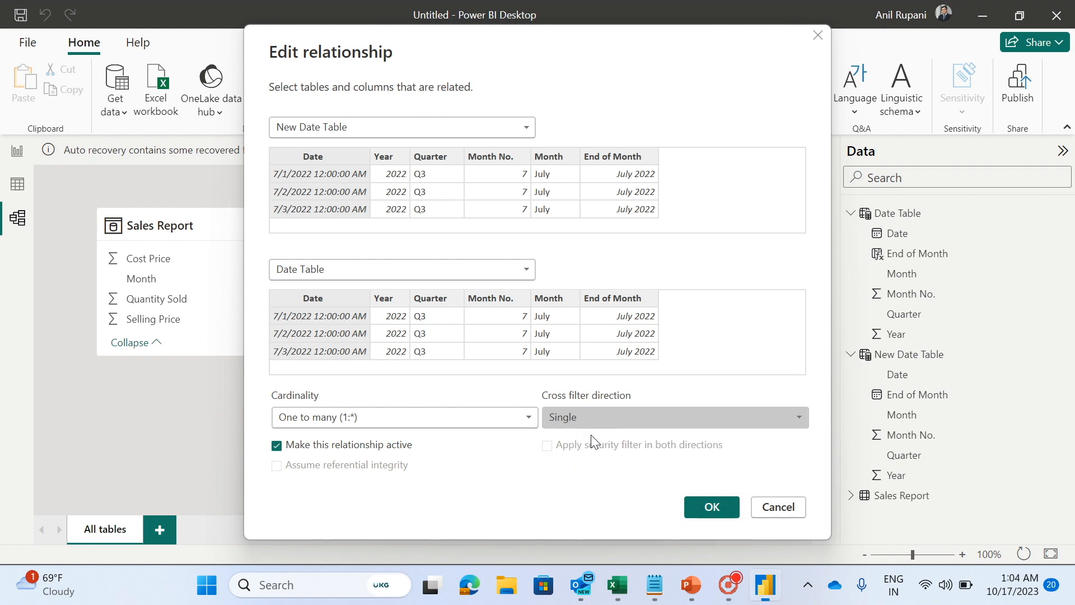
{"action": "left_click", "coordinate": [276, 446]}
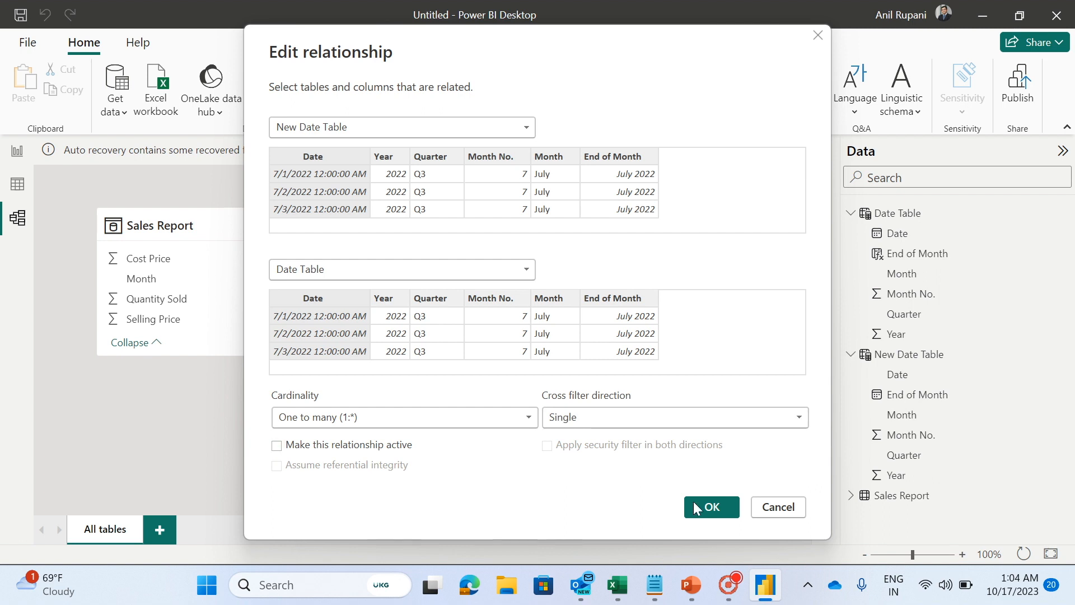
{"action": "left_click", "coordinate": [714, 508]}
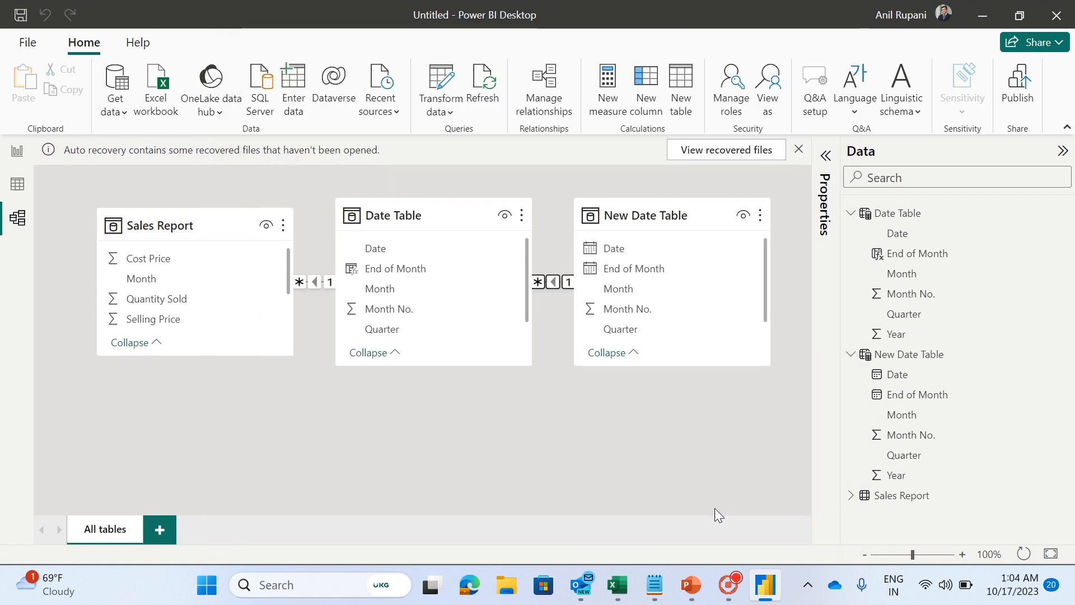
- Move New Date Table and Sales Report lower than Date Table in the model diagram and return to the report page
{"action": "left_click_drag", "start_coordinate": [702, 223], "coordinate": [705, 353]}
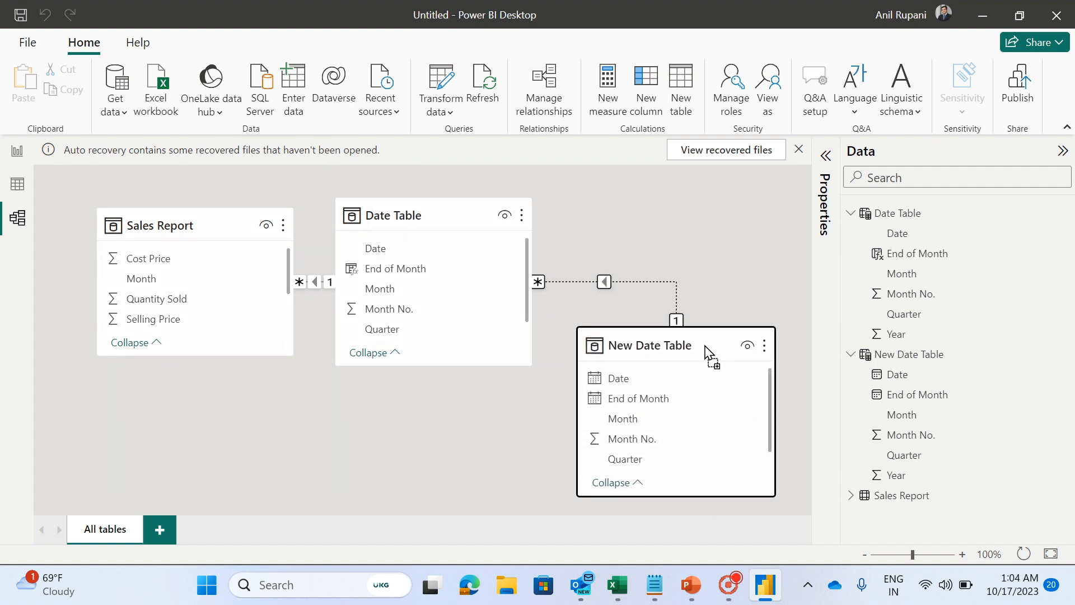
{"action": "left_click_drag", "start_coordinate": [212, 227], "coordinate": [213, 372]}
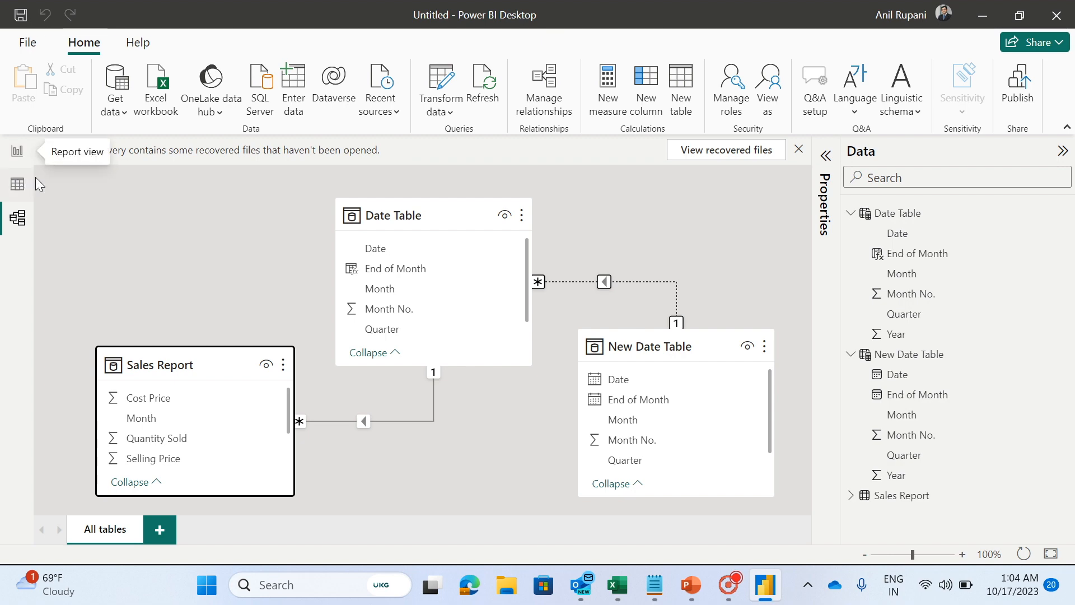
{"action": "left_click", "coordinate": [16, 155]}
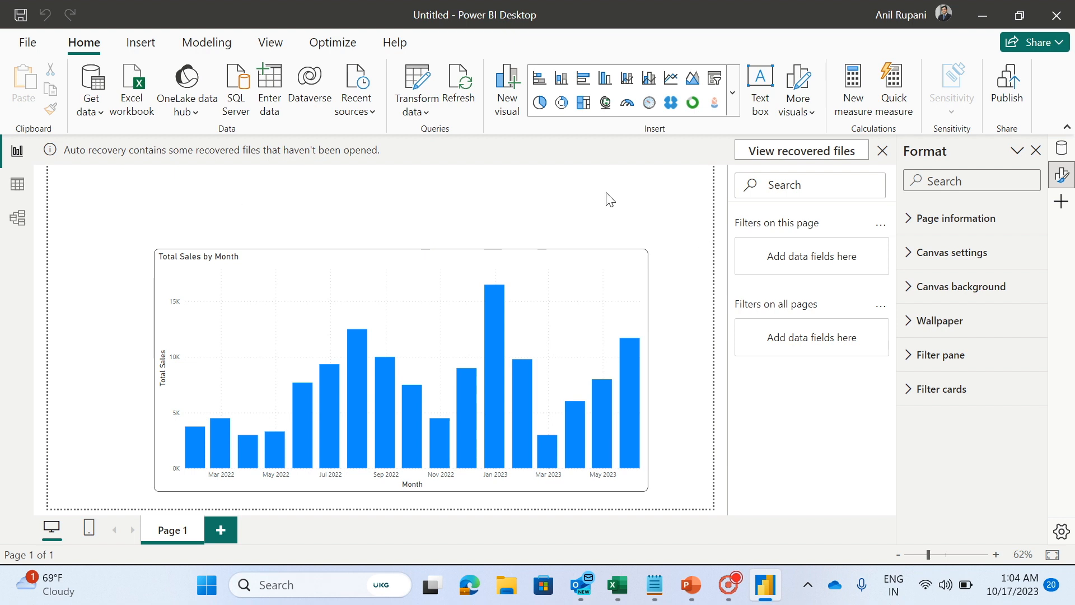
- Create a new measure in the Sales Report table and name it "Total Sales Trend Analysis"
{"action": "left_click", "coordinate": [1066, 155]}
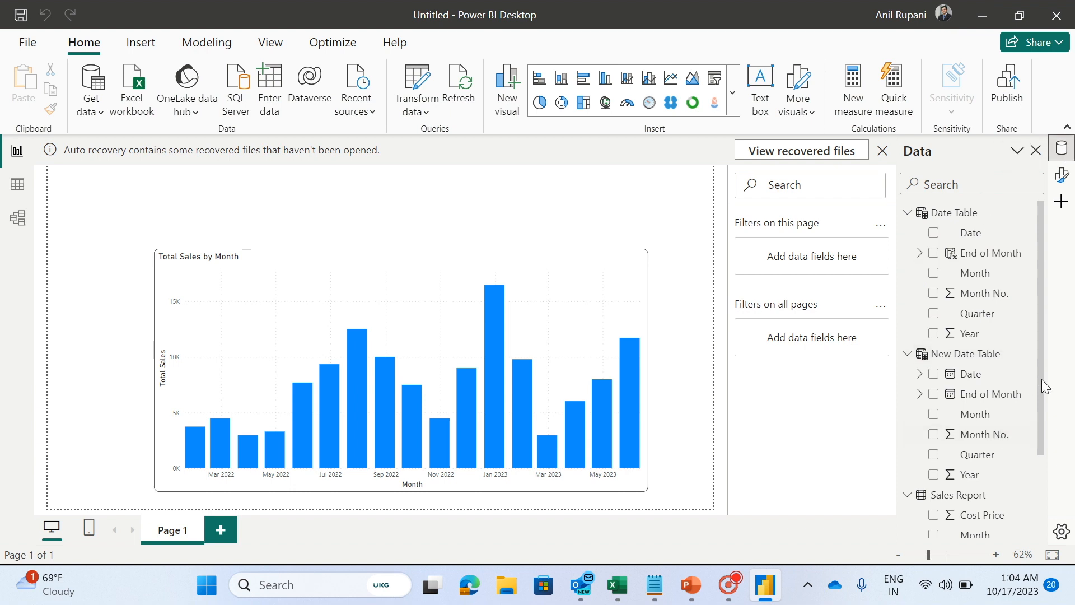
{"action": "left_click_drag", "start_coordinate": [1041, 384], "coordinate": [1041, 486]}
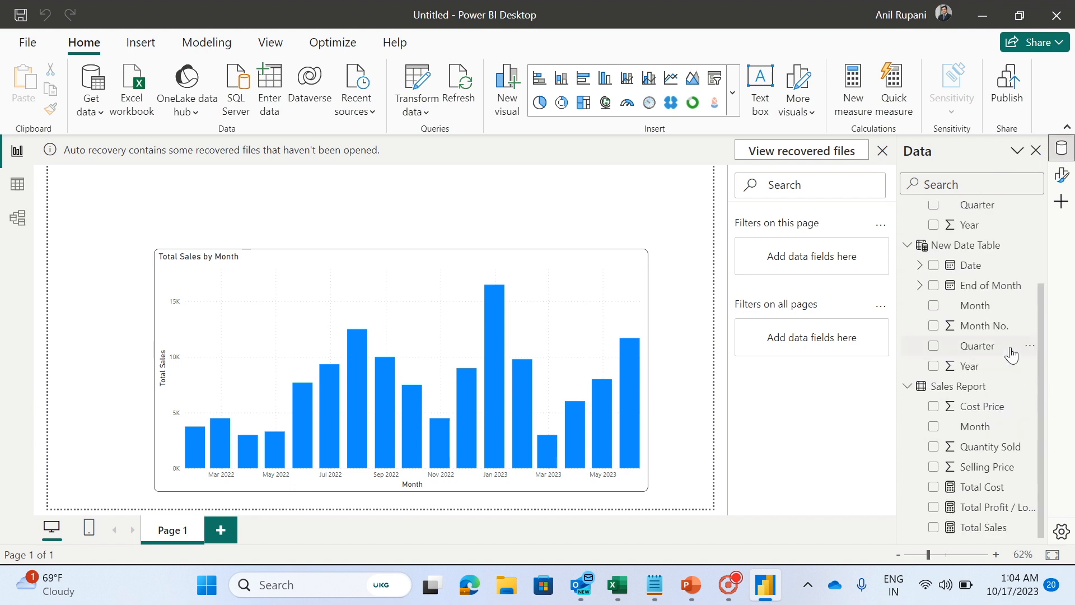
{"action": "left_click", "coordinate": [1031, 385]}
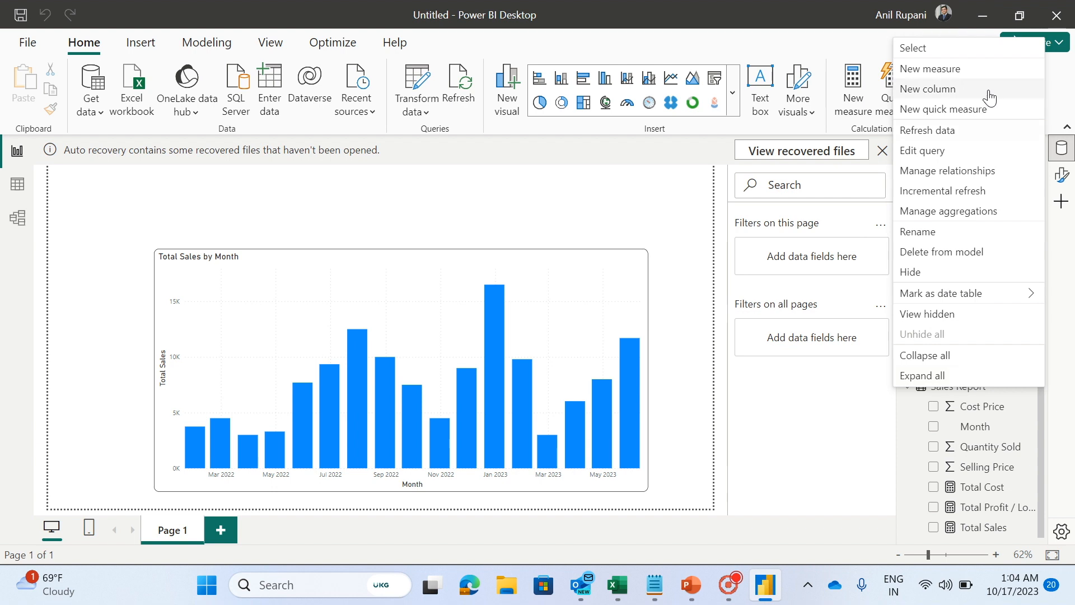
{"action": "left_click", "coordinate": [953, 78]}
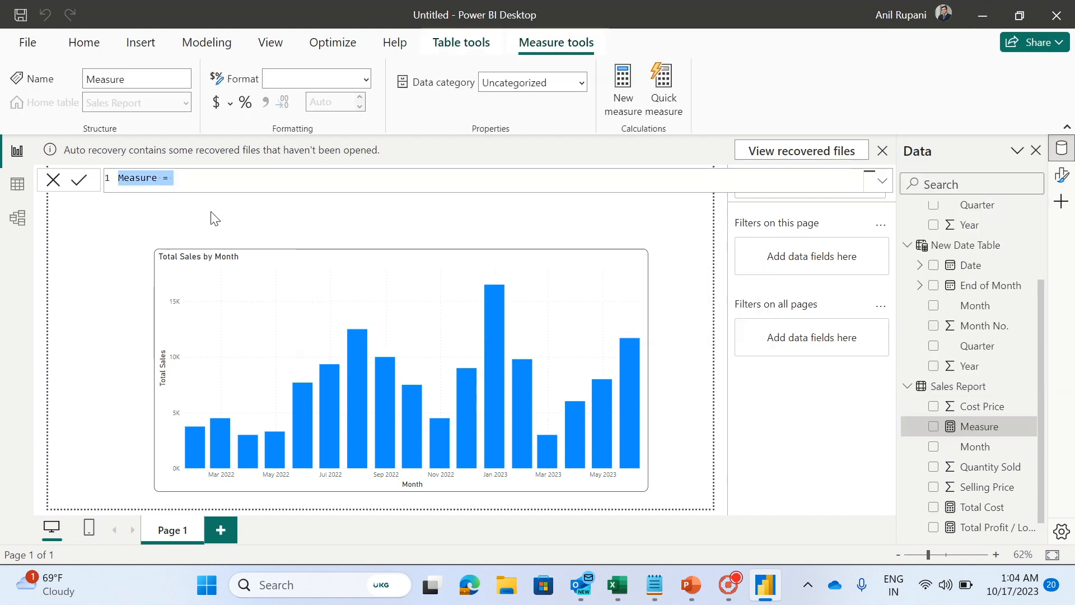
{"action": "key", "text": "BackSpace"}
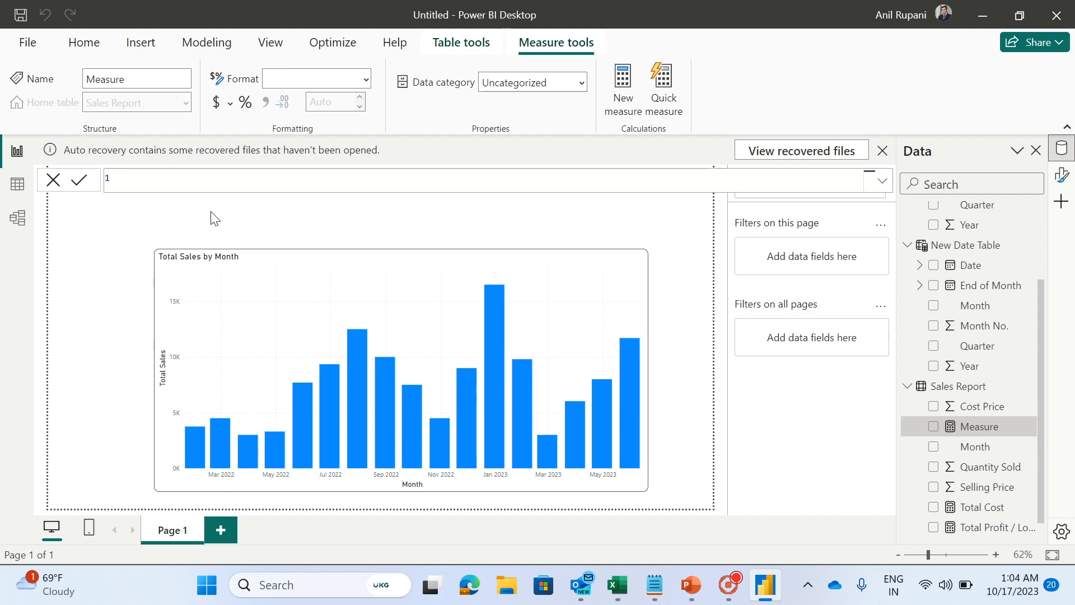
{"action": "type", "text": "Total Sales Trend Anal"}
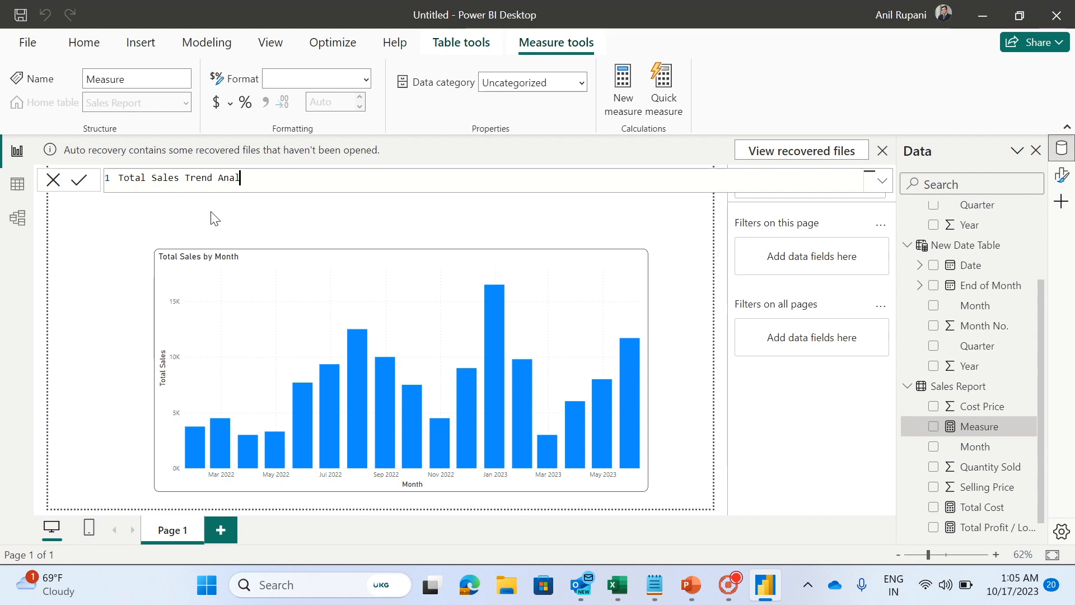
{"action": "type", "text": "ysis ="}
{"action": "key", "text": "shift+Return"}
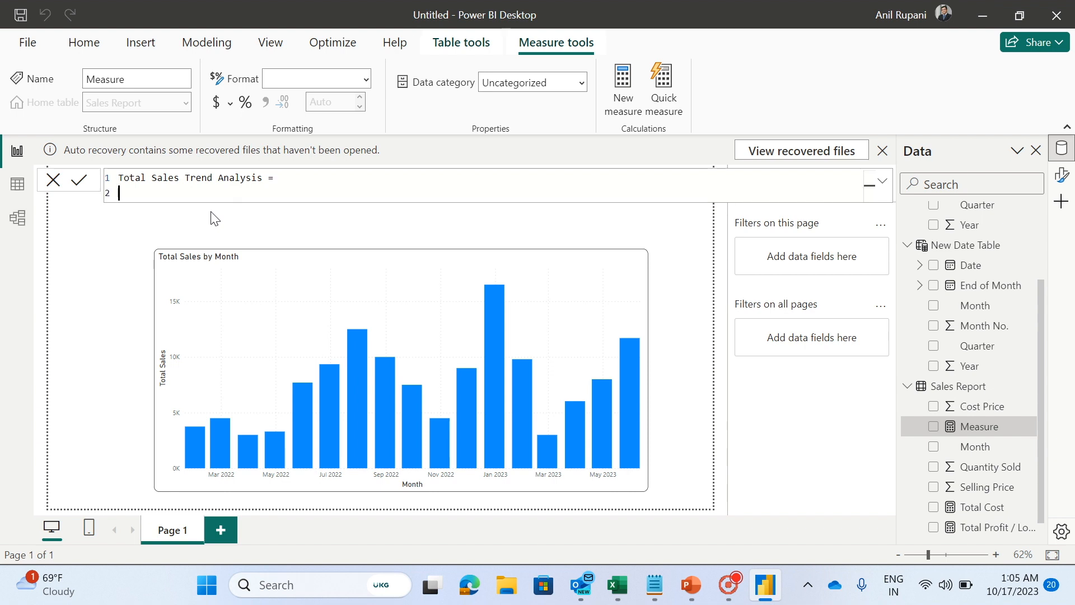
- Declare a variable named _Max_month on new lines of the Total Sales Trend Analysis formula
{"action": "type", "text": "var"}
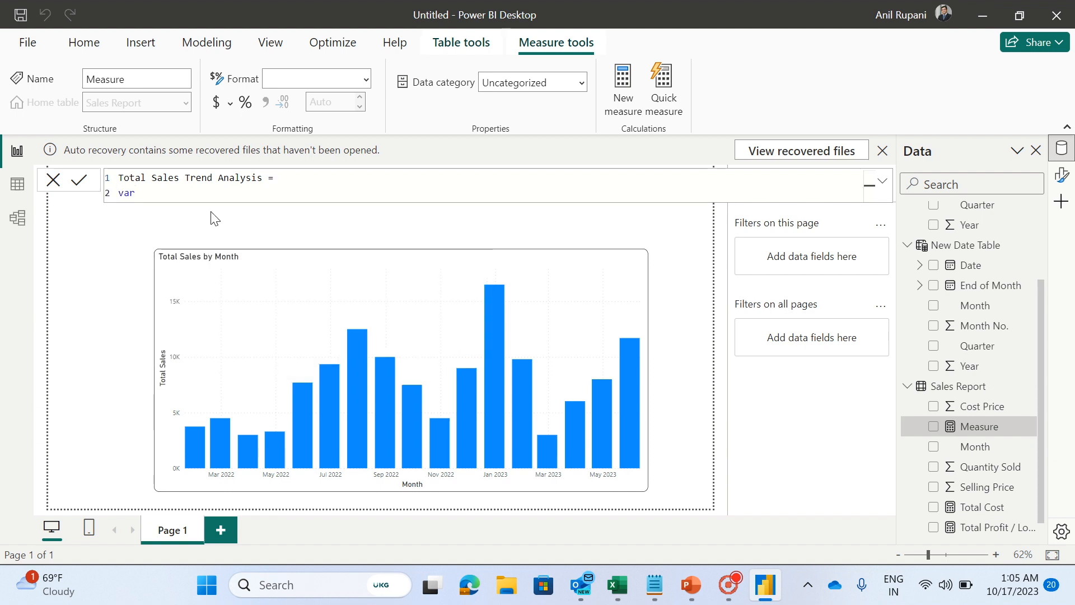
{"action": "key", "text": "shift+Return"}
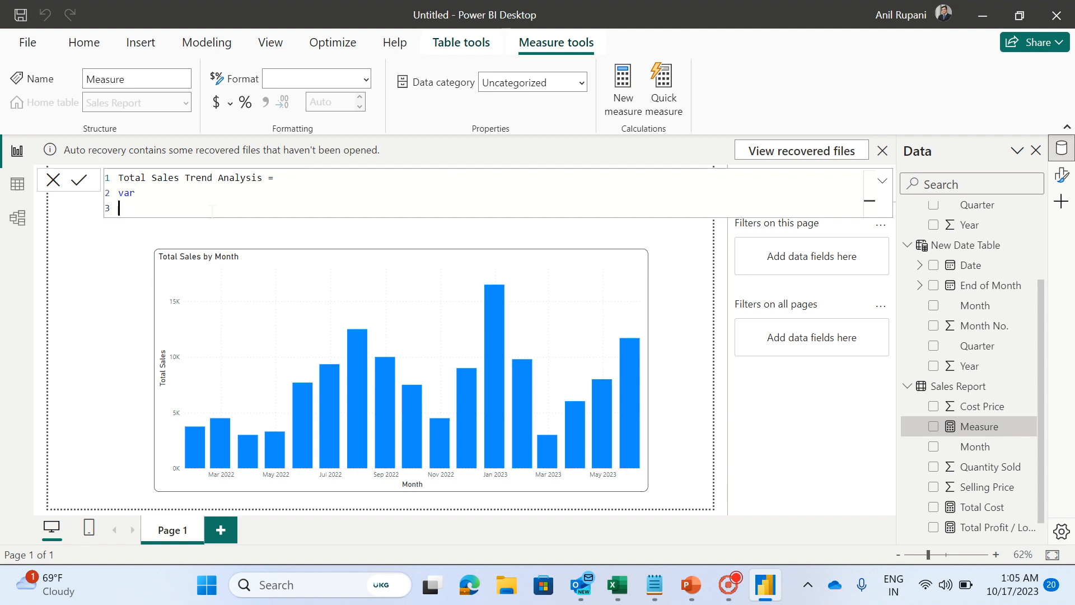
{"action": "type", "text": "_Max"}
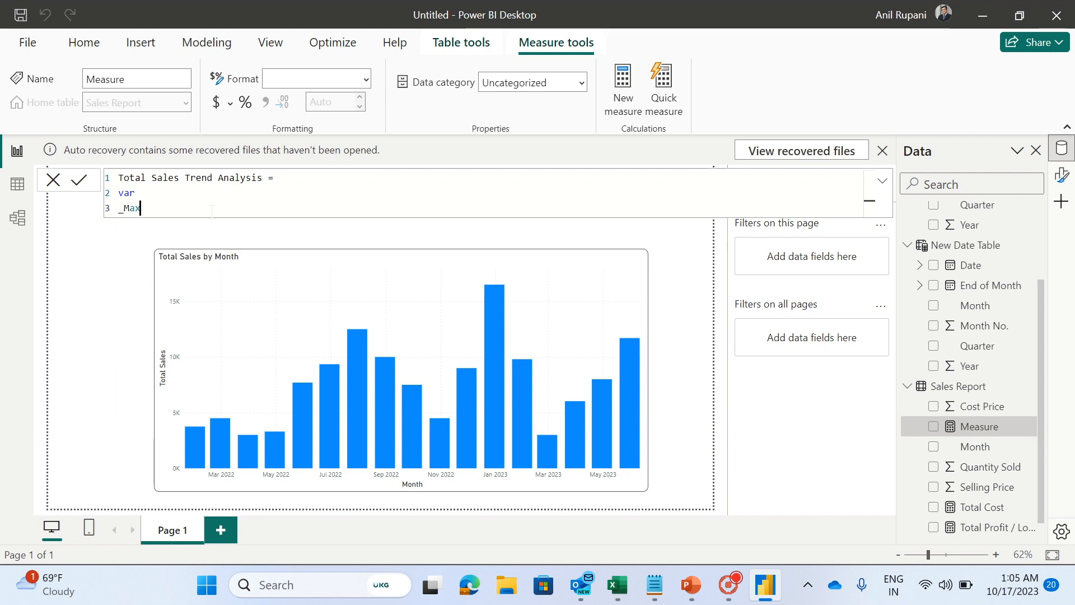
{"action": "type", "text": "_"}
{"action": "type", "text": "m"}
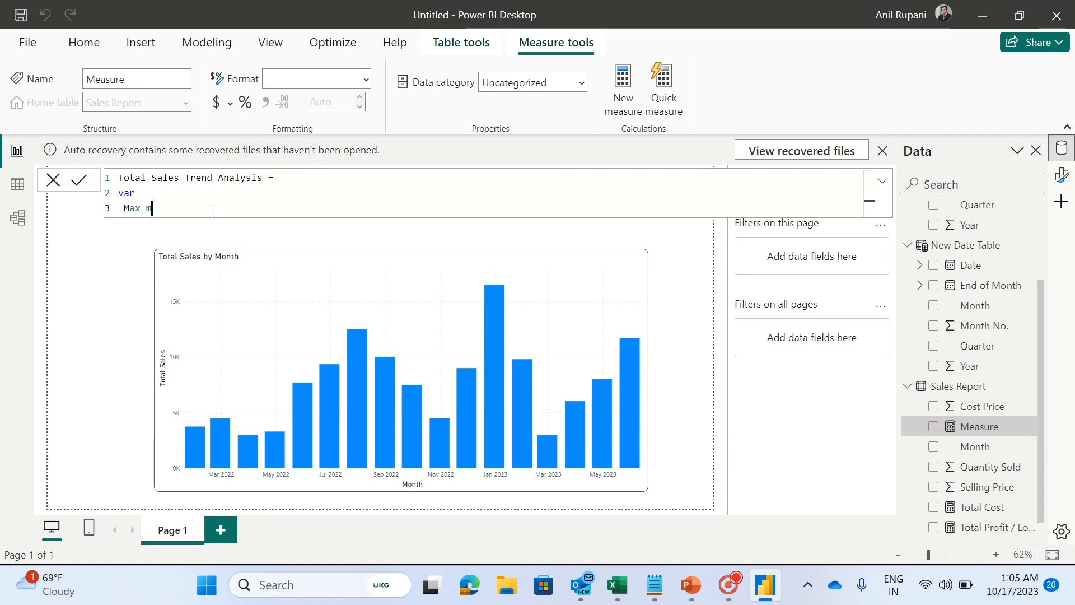
{"action": "type", "text": "onth ="}
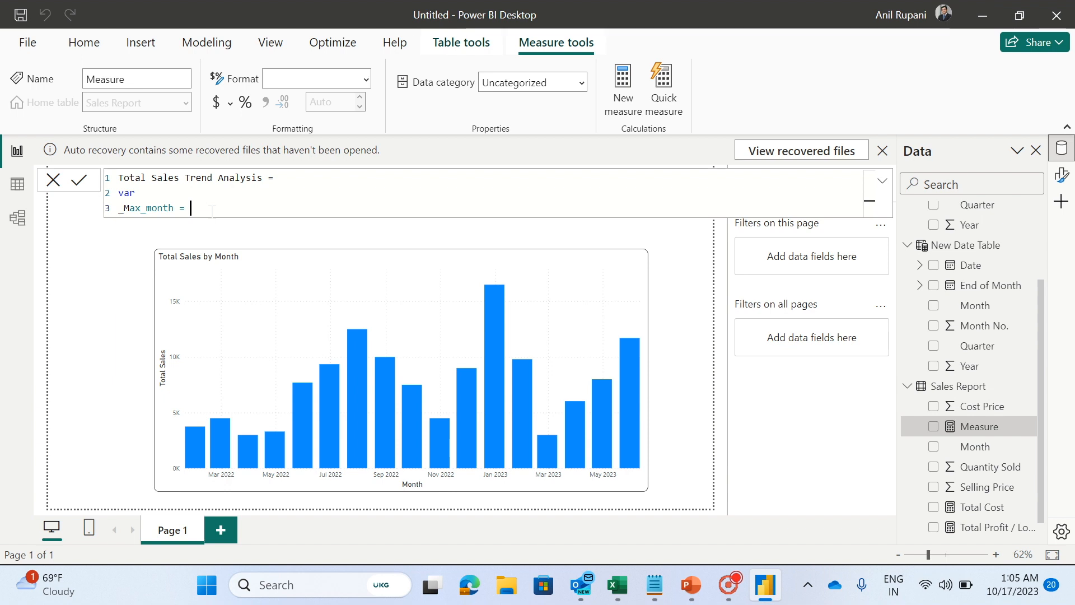
- Define _Max_month as max('Date Table'[Date])
{"action": "type", "text": "max"}
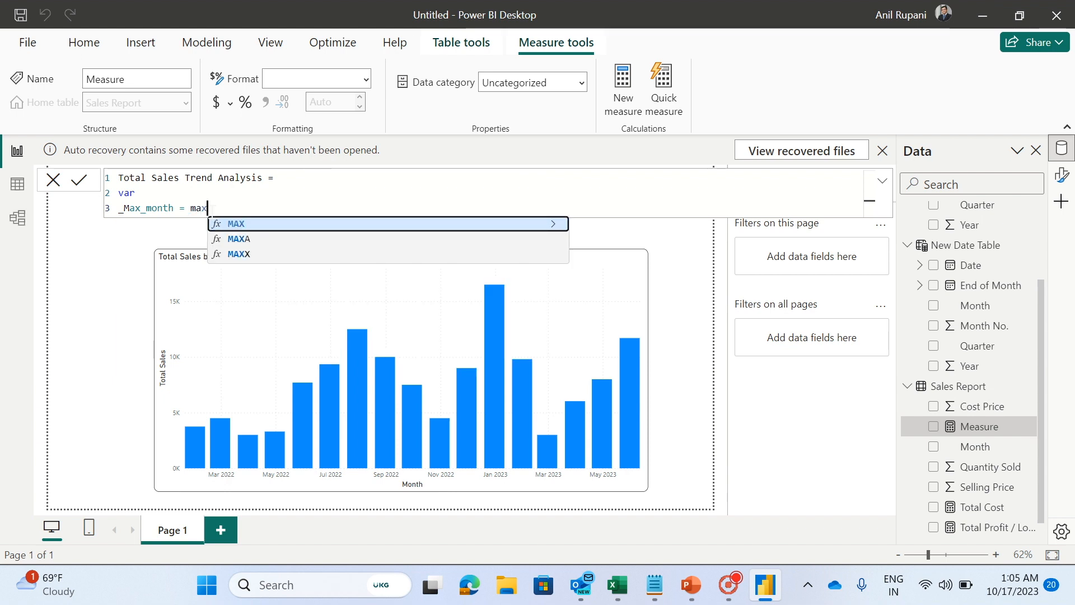
{"action": "type", "text": "("}
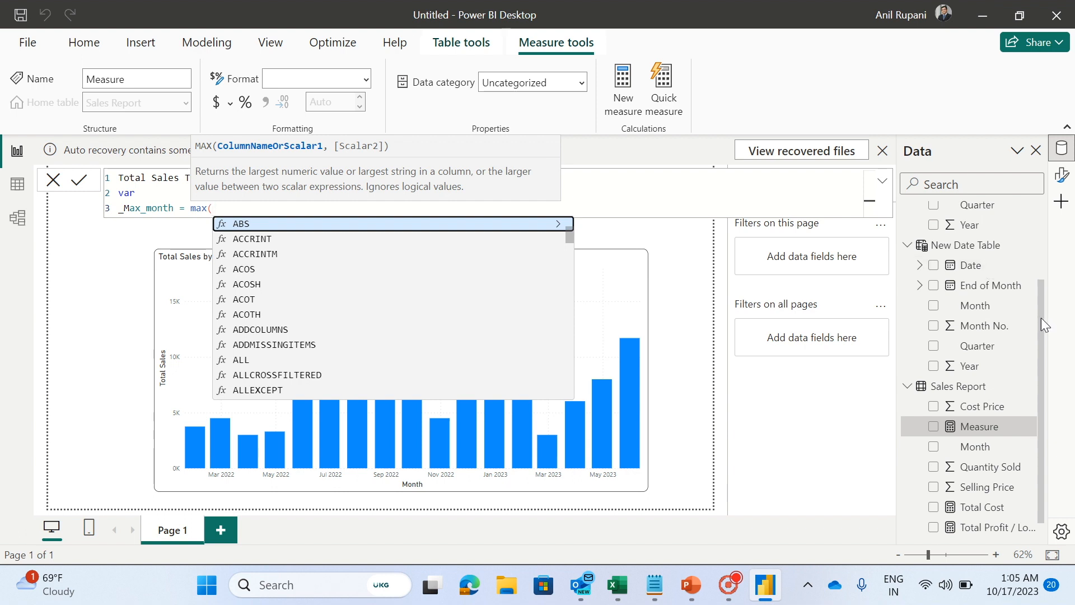
{"action": "left_click_drag", "start_coordinate": [1040, 317], "coordinate": [1043, 218]}
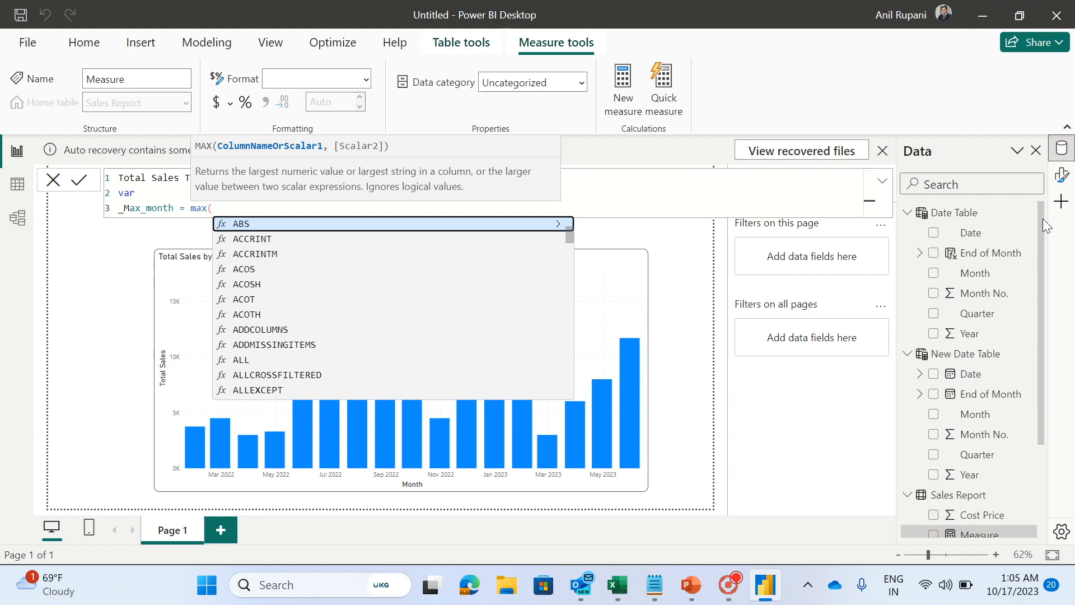
{"action": "type", "text": "date"}
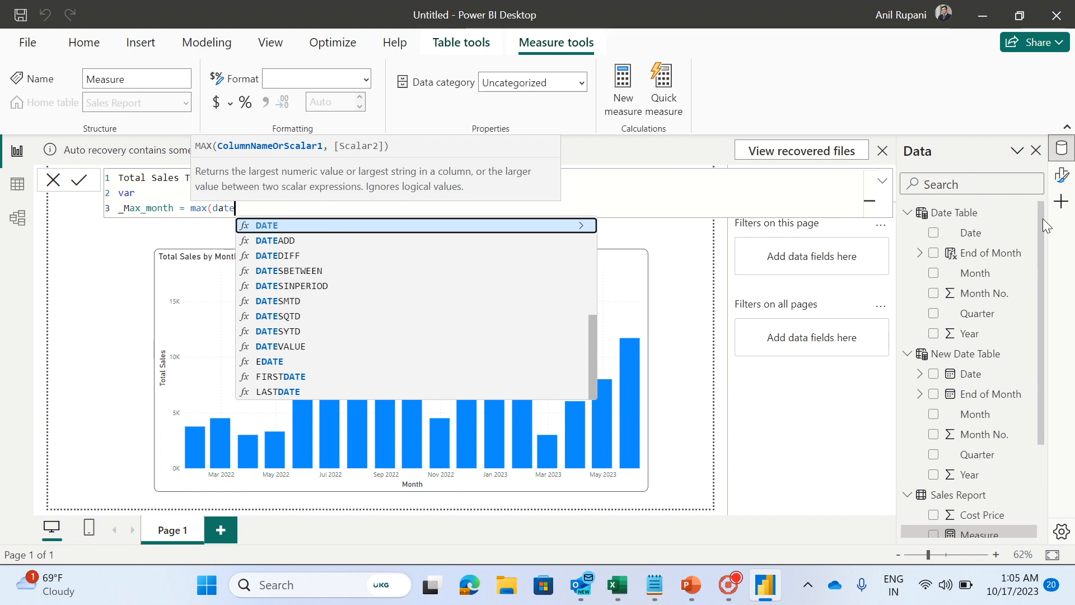
{"action": "type", "text": "t"}
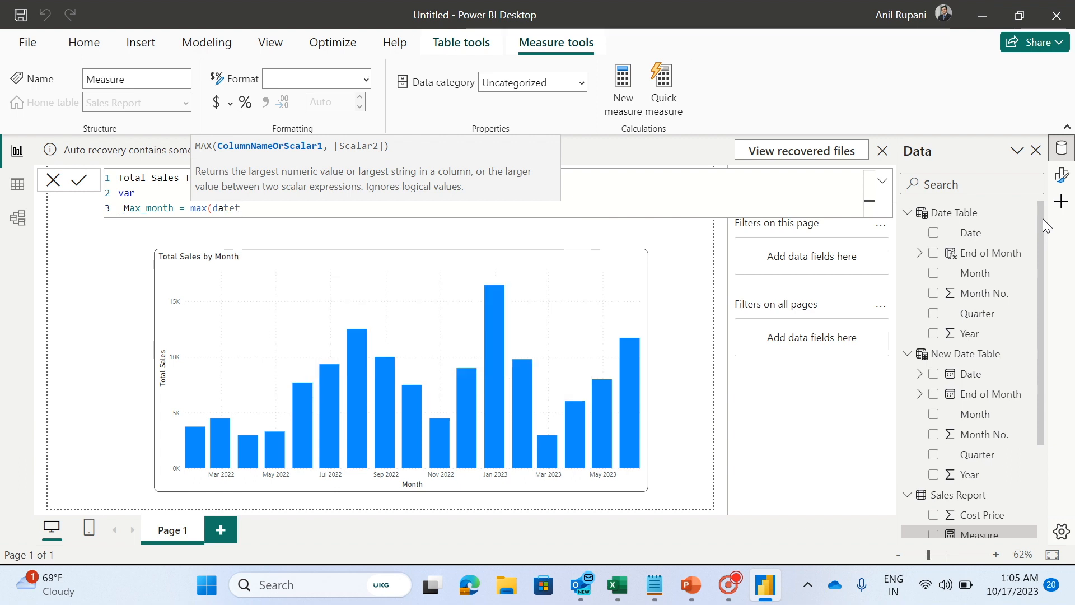
{"action": "key", "text": "BackSpace"}
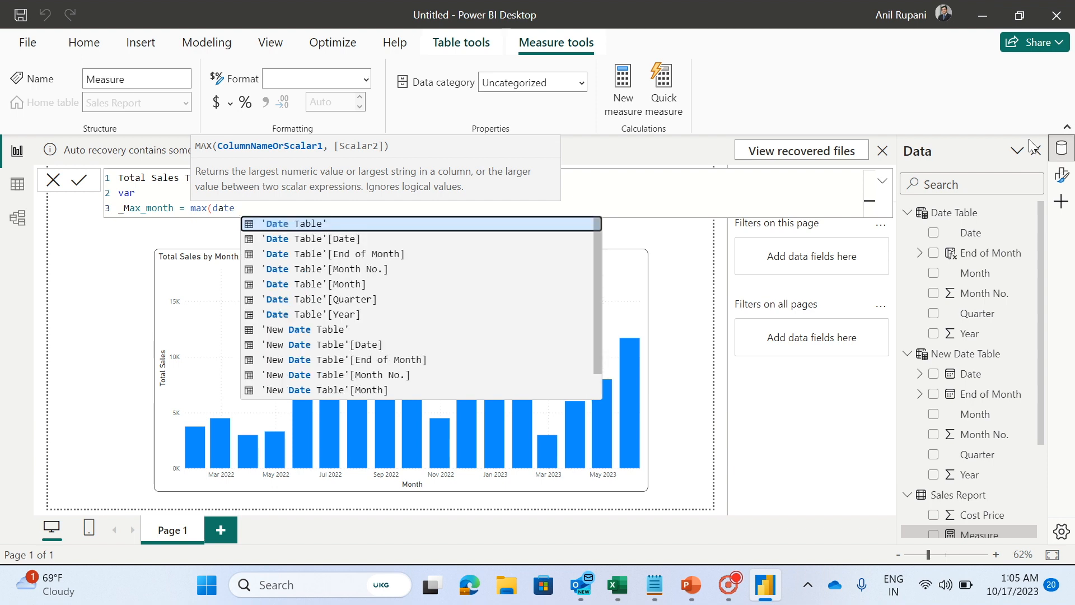
{"action": "left_click", "coordinate": [344, 240]}
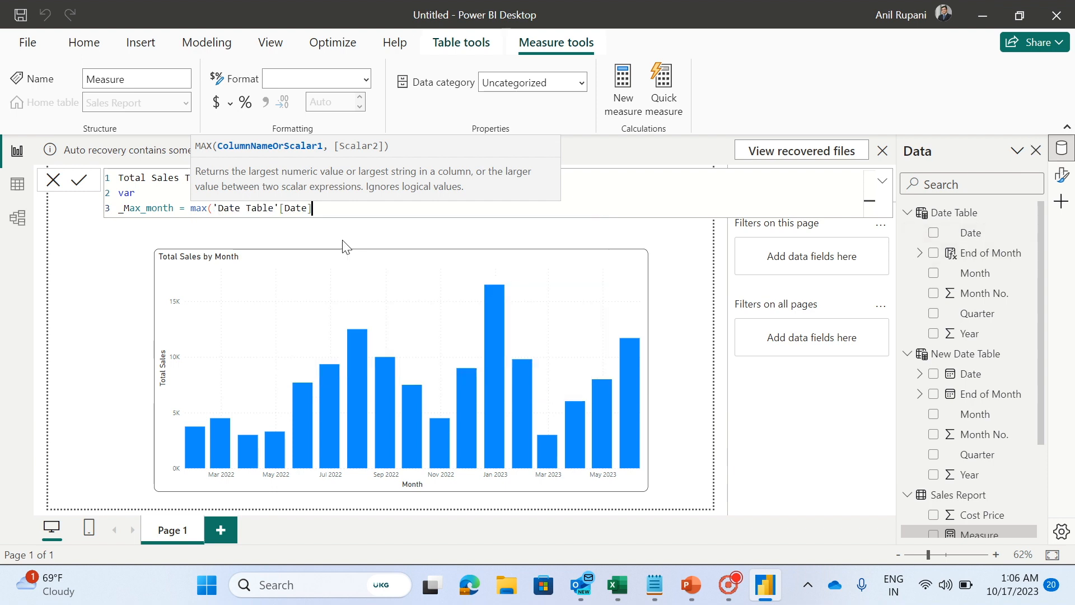
{"action": "type", "text": ")"}
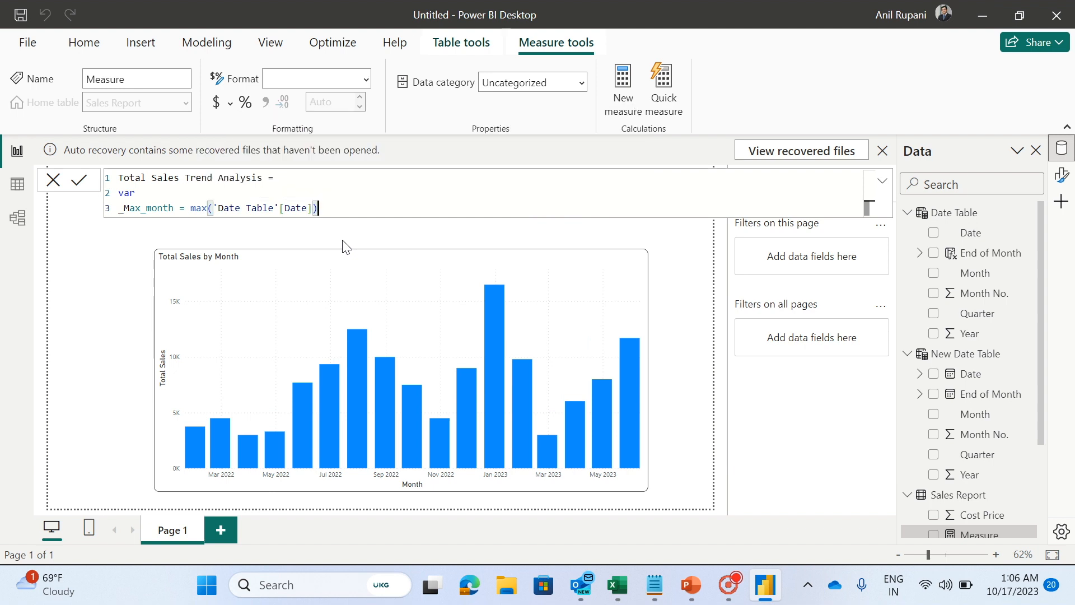
- Begin a second var declaration on a new line beneath the _Max_month definition
{"action": "key", "text": "Return"}
{"action": "type", "text": "var"}
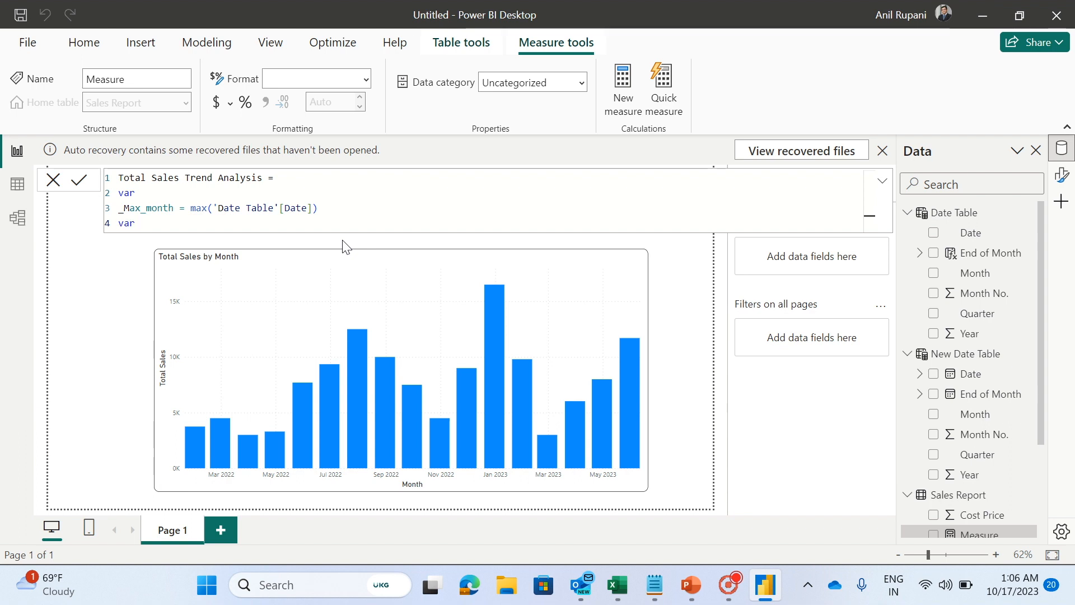
- Declare the variable _Month_Trend on a new line of the measure, starting its expression with the DATESINPERIOD function
{"action": "key", "text": "shift+Return"}
{"action": "type", "text": "_"}
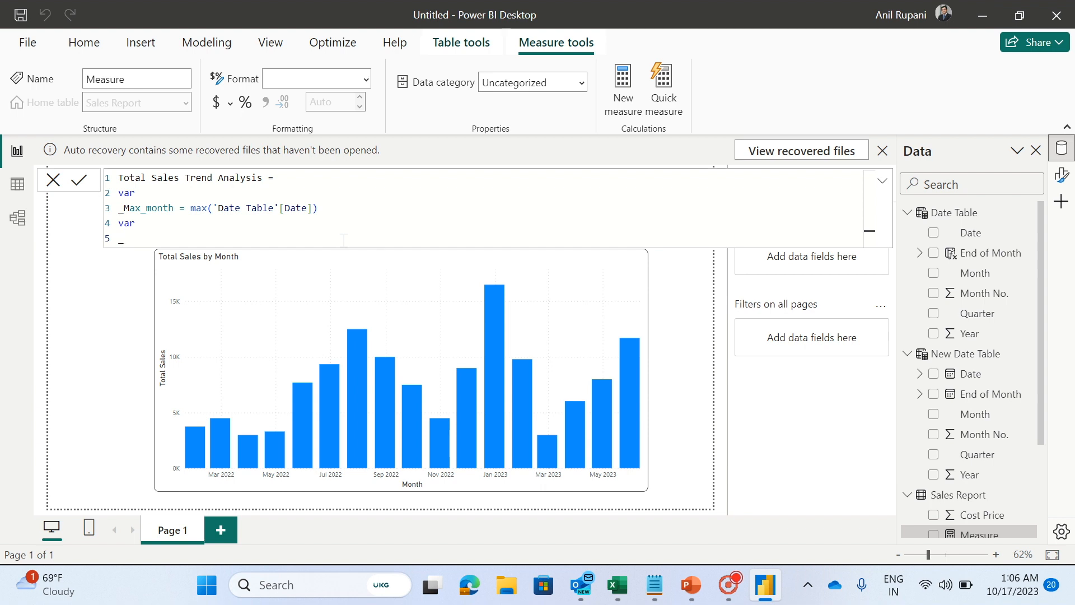
{"action": "type", "text": "Month_Tren"}
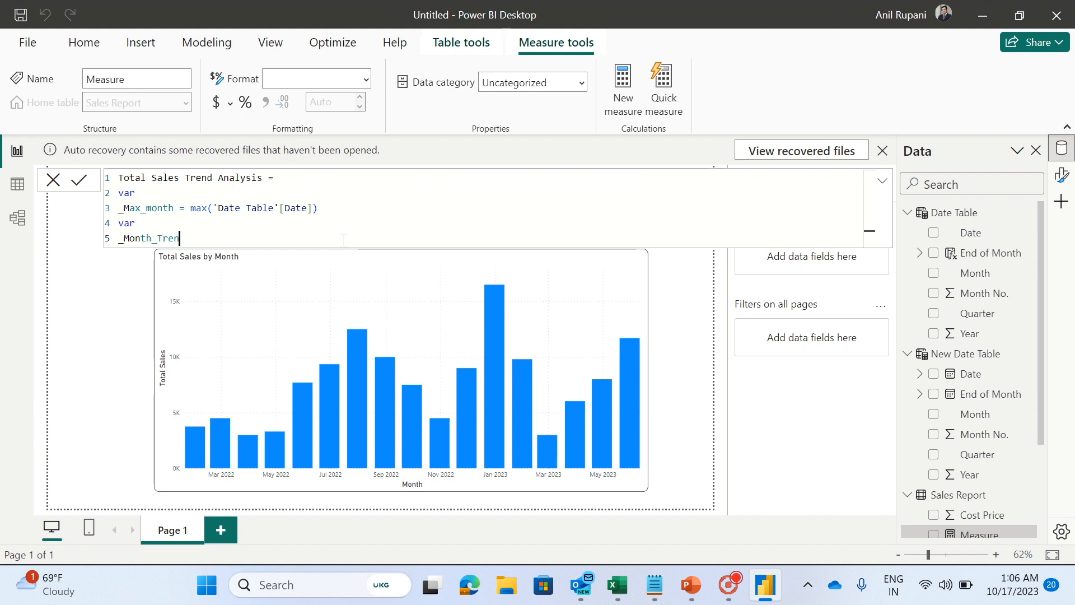
{"action": "type", "text": "d = "}
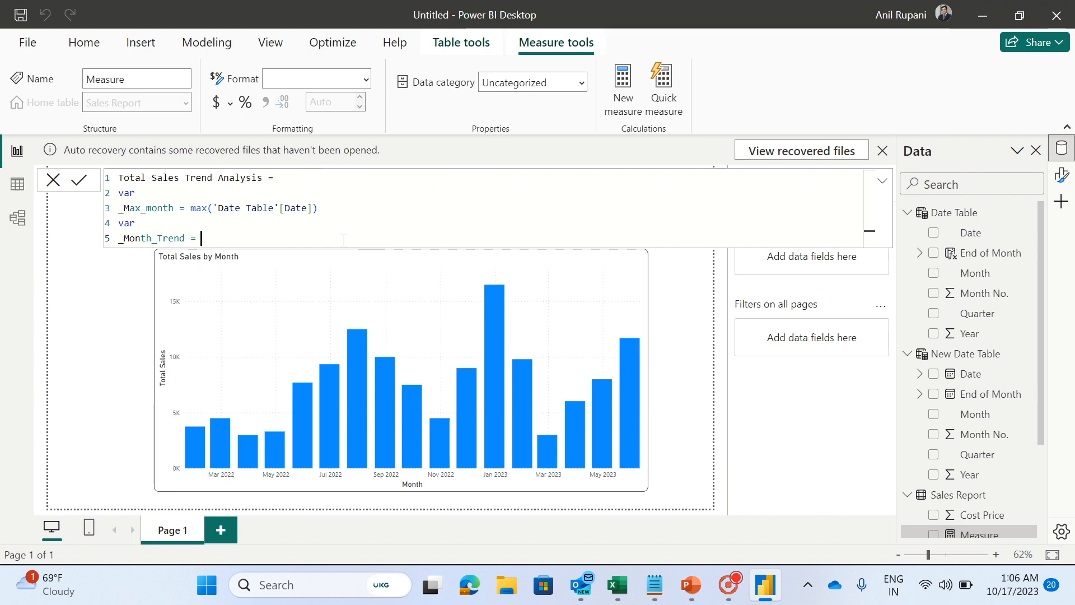
{"action": "type", "text": "Datein"}
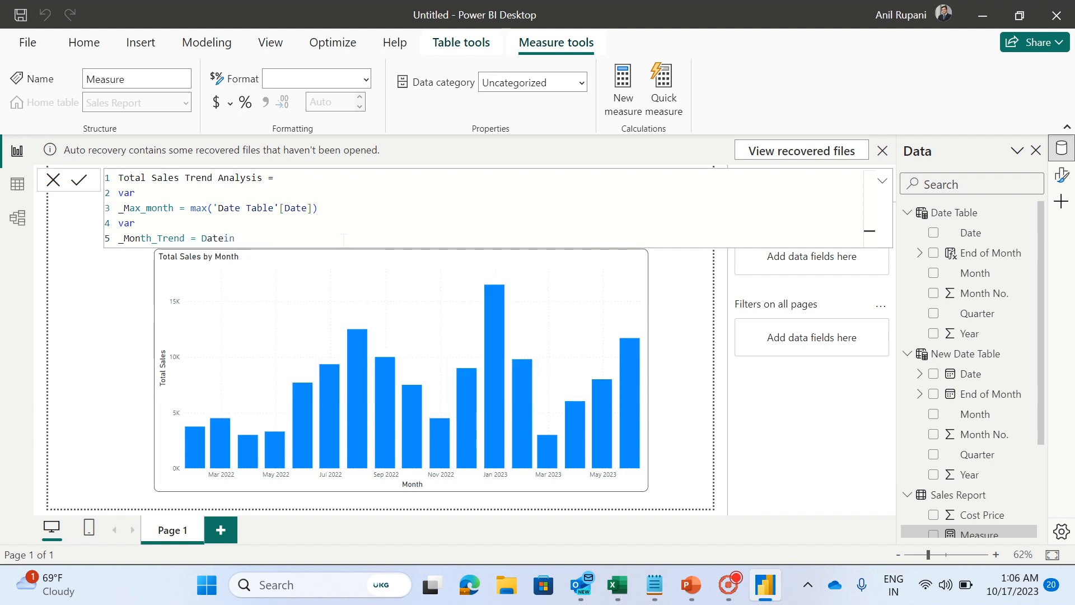
{"action": "key", "text": "BackSpace"}
{"action": "key", "text": "BackSpace"}
{"action": "type", "text": "sin"}
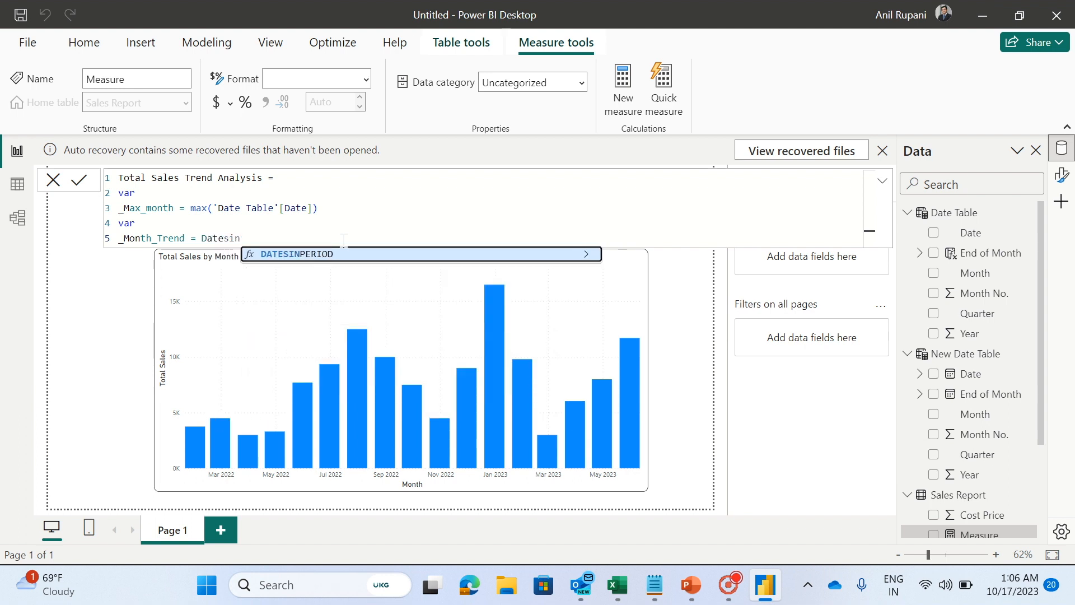
{"action": "left_click", "coordinate": [313, 255]}
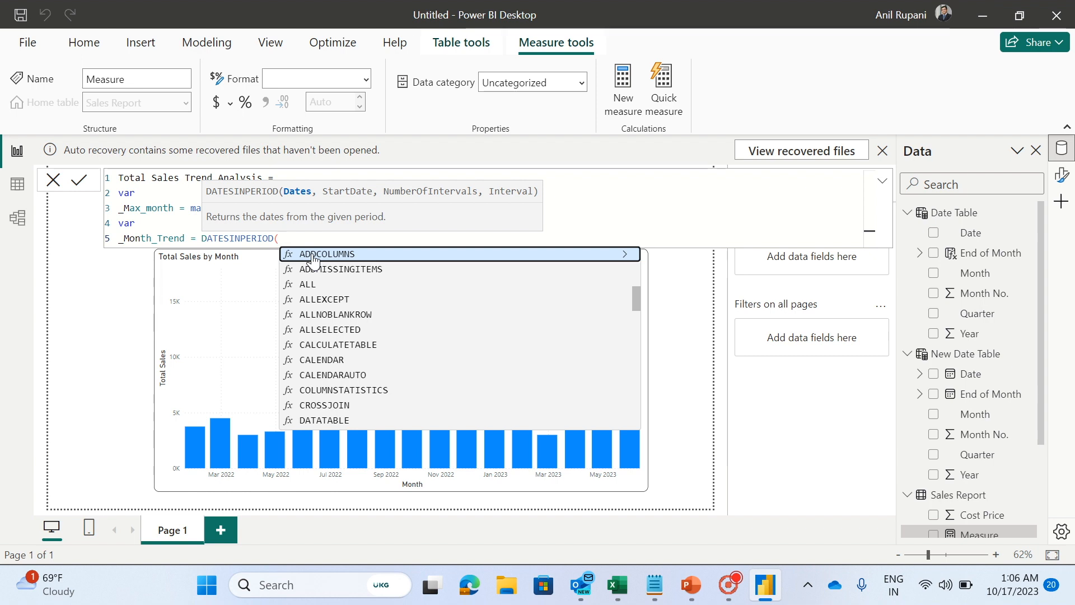
- Complete the DATESINPERIOD arguments with 'New Date Table'[Date], _Max_month, -4 and MONTH, and close the function
{"action": "type", "text": "new"}
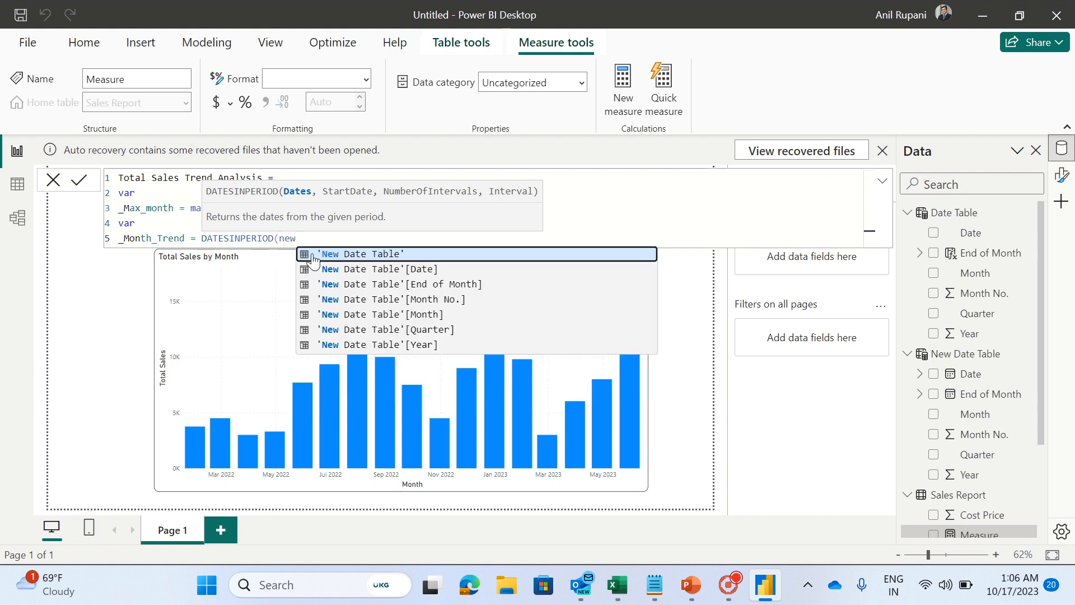
{"action": "left_click", "coordinate": [429, 270]}
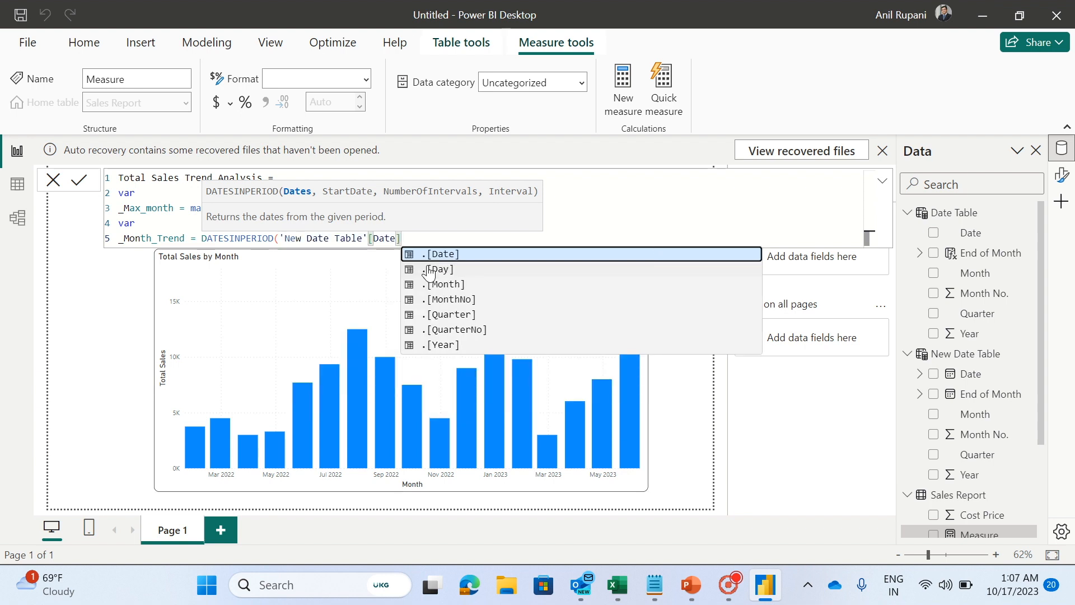
{"action": "type", "text": ","}
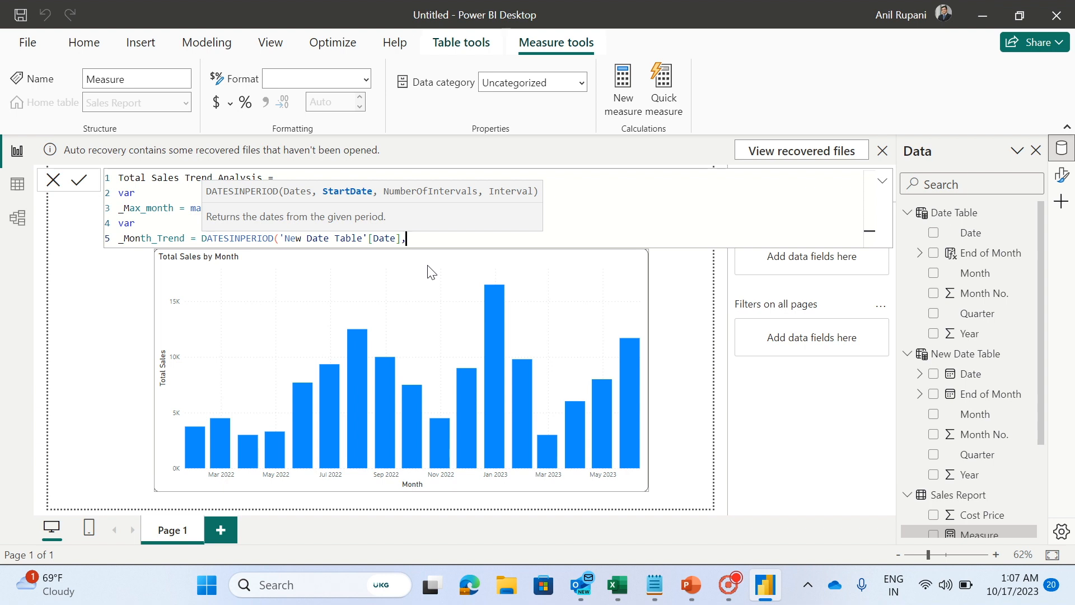
{"action": "type", "text": "_Max_month"}
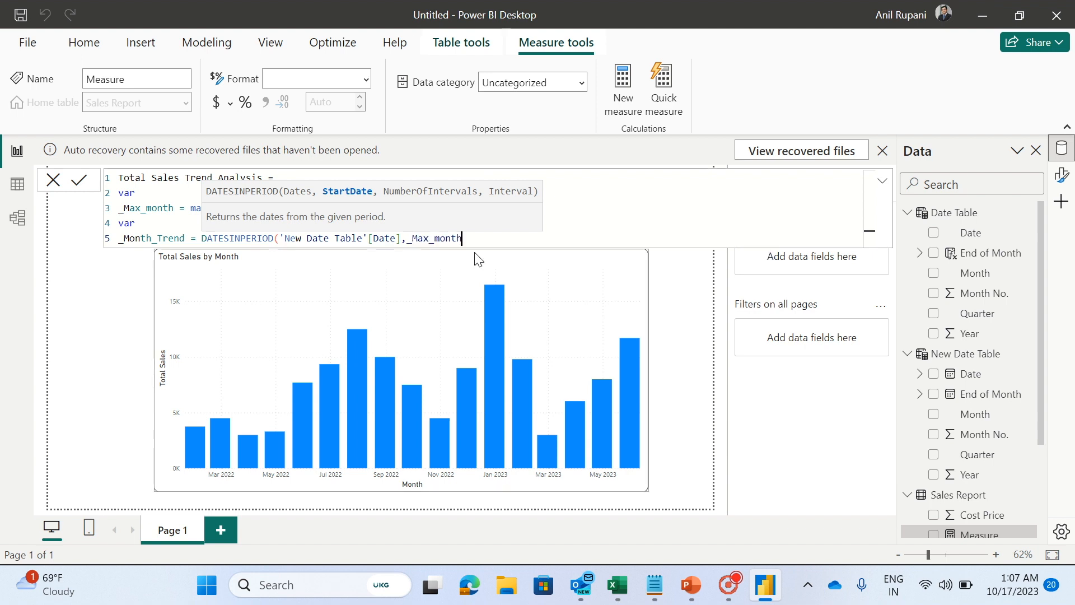
{"action": "left_click", "coordinate": [476, 253]}
{"action": "type", "text": ",-4,"}
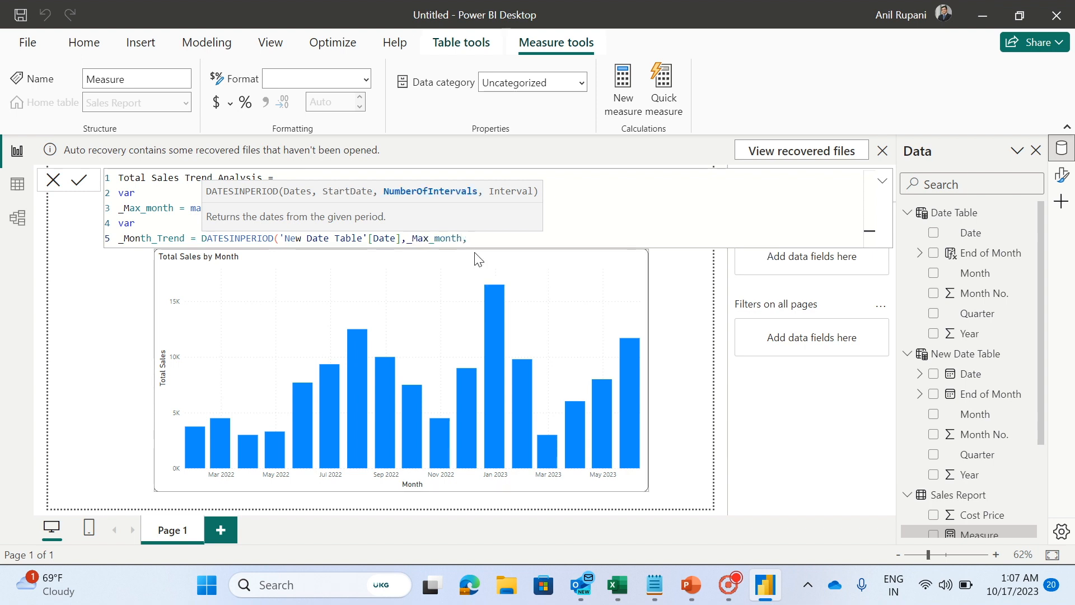
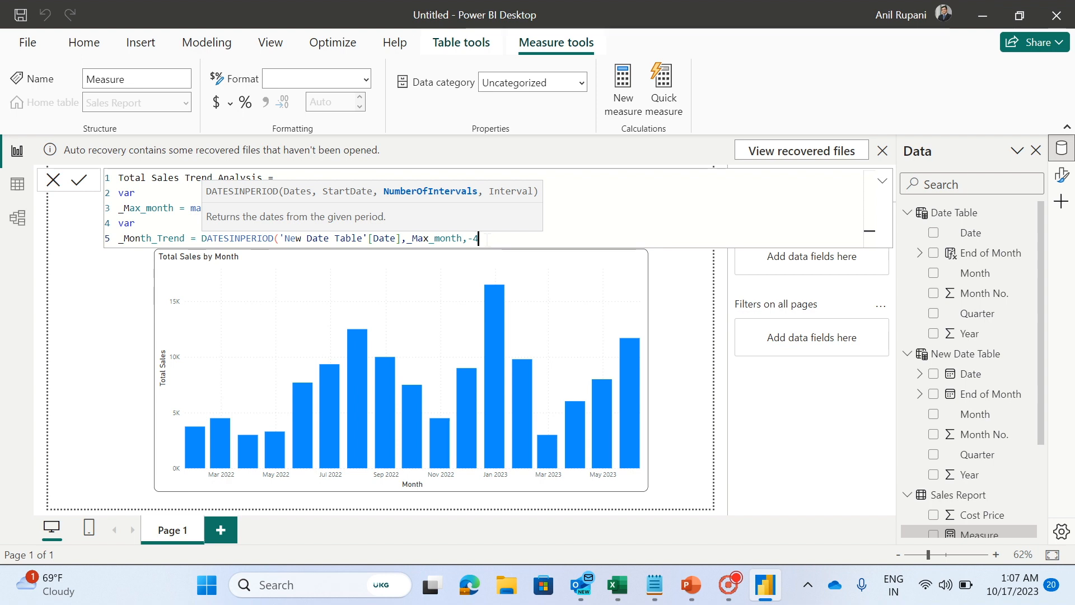
{"action": "type", "text": ","}
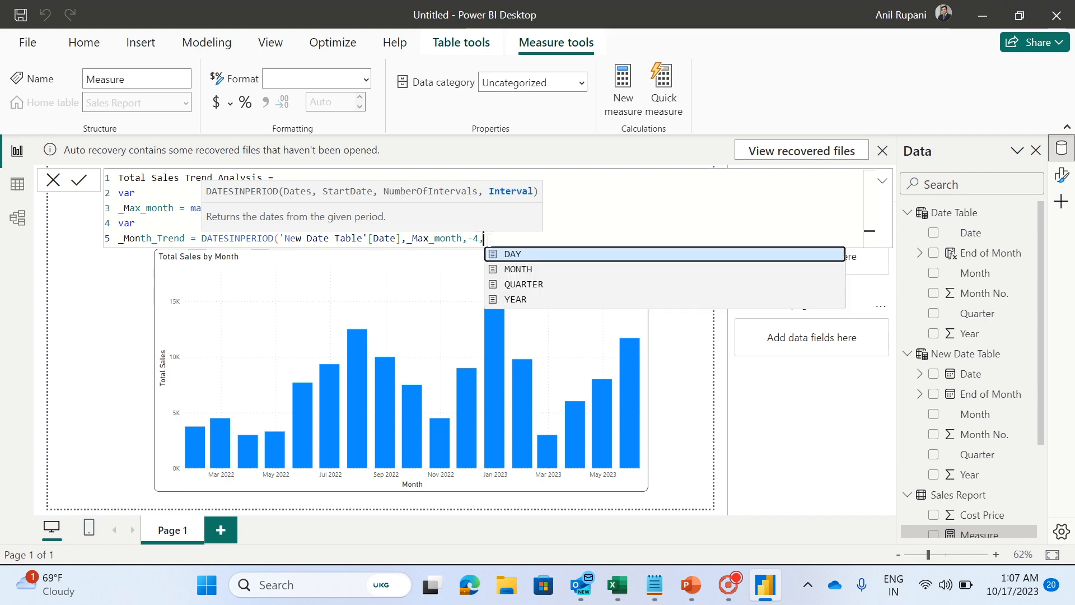
{"action": "left_click", "coordinate": [529, 274]}
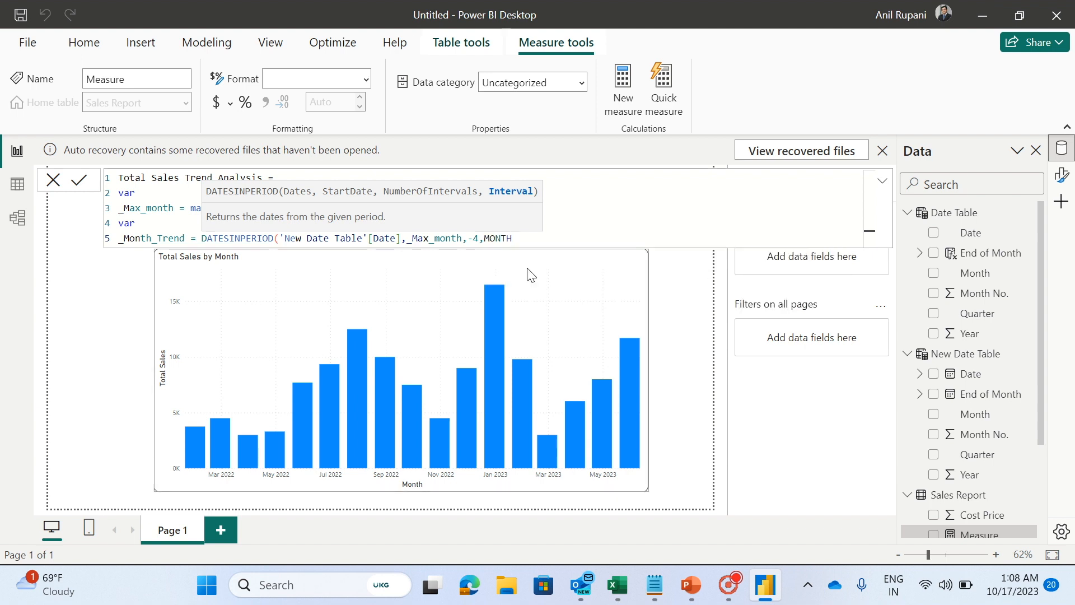
{"action": "type", "text": ")"}
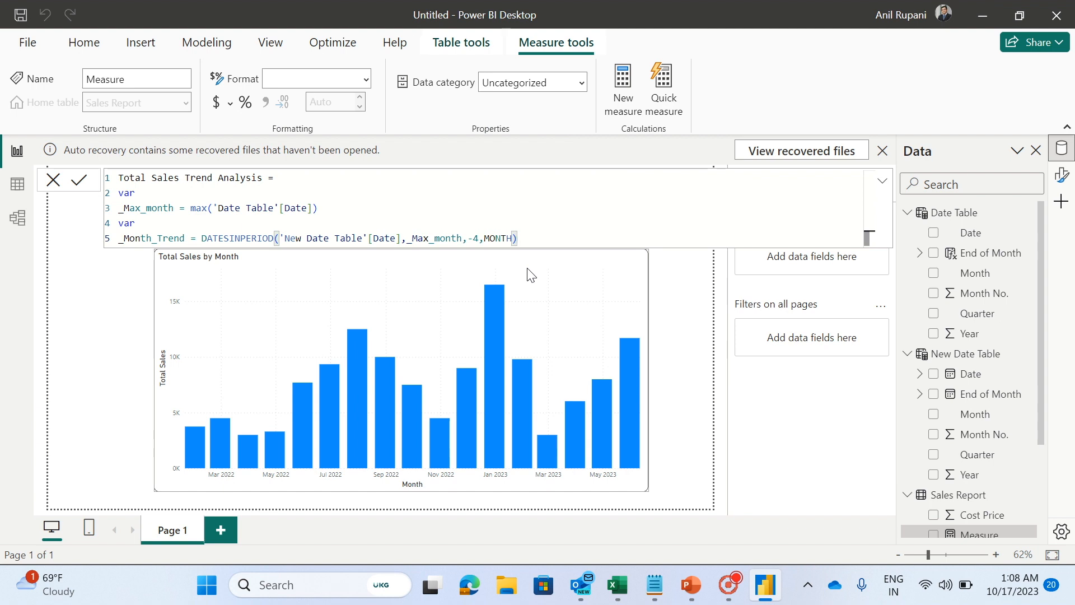
- Add a return line to the measure and begin a CALCULATE expression with [Total Sales] as its first argument
{"action": "key", "text": "shift+Return"}
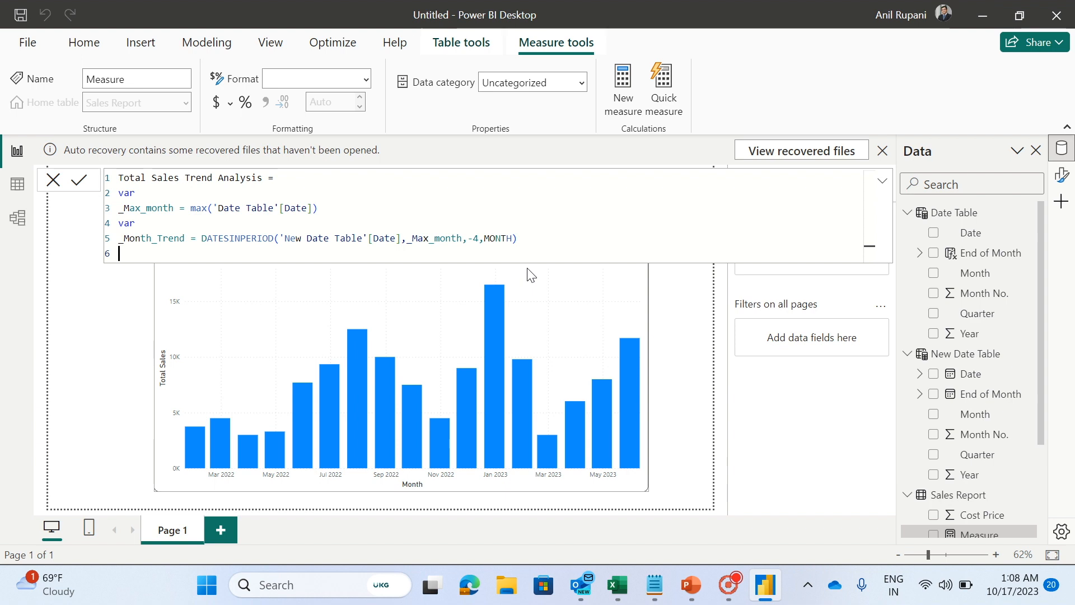
{"action": "type", "text": "return"}
{"action": "key", "text": "shift+Return"}
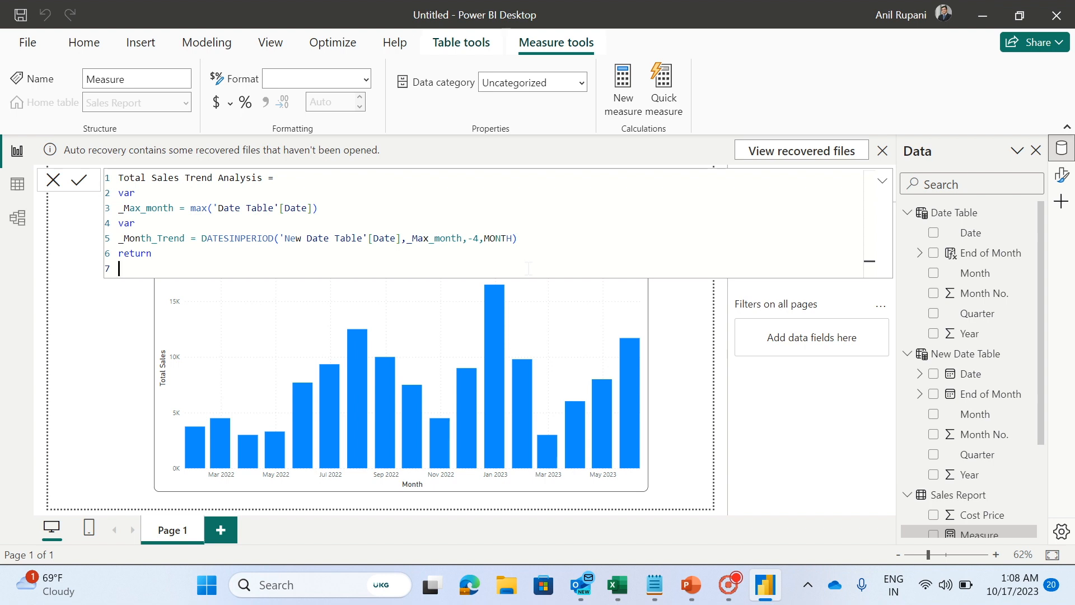
{"action": "type", "text": "cal"}
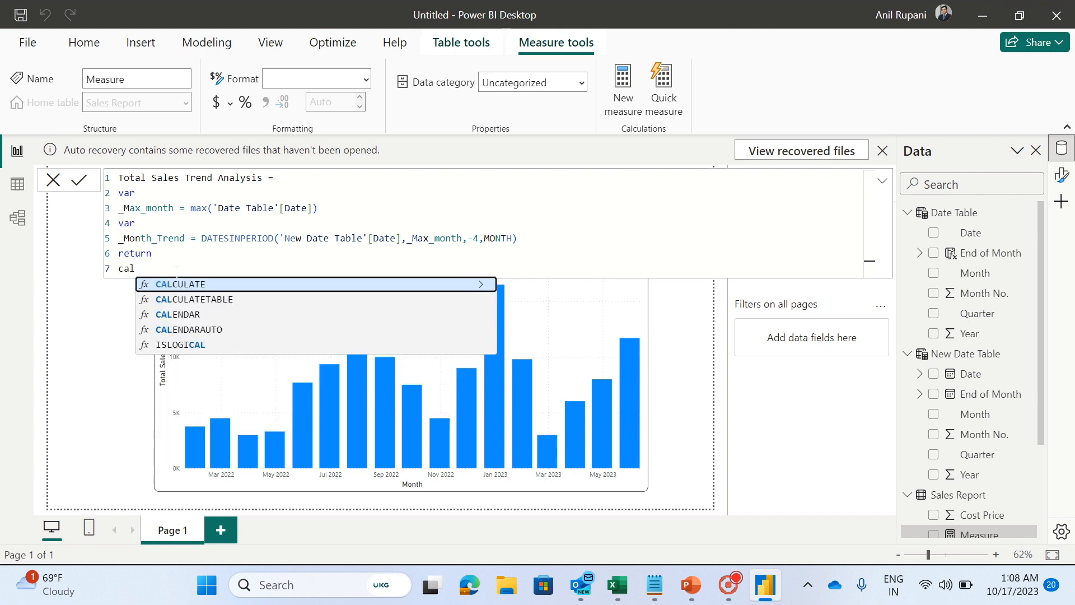
{"action": "left_click", "coordinate": [189, 285]}
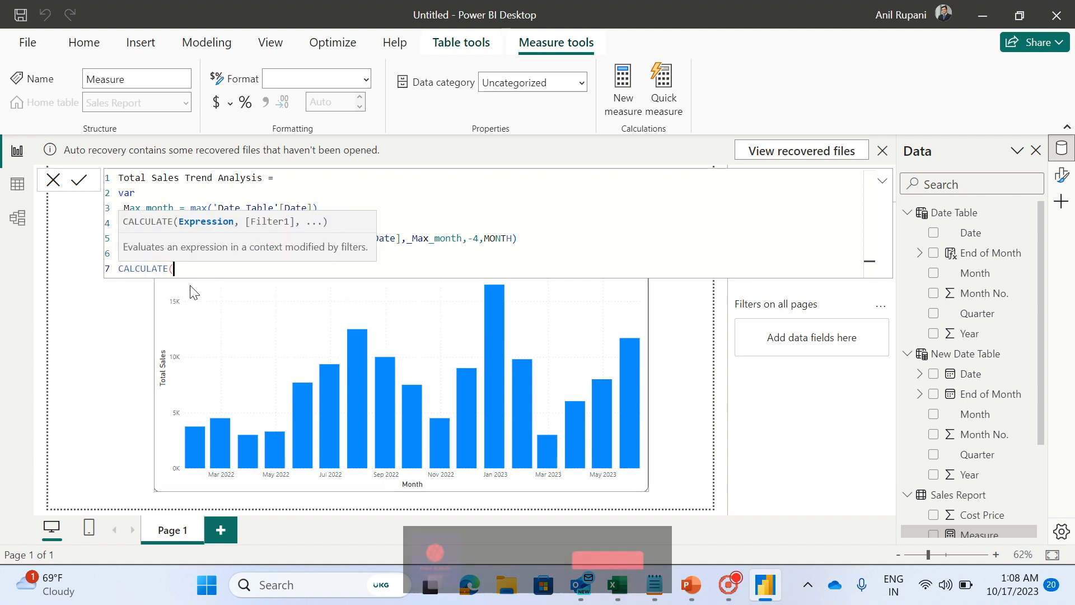
{"action": "type", "text": "["}
{"action": "left_click", "coordinate": [271, 315]}
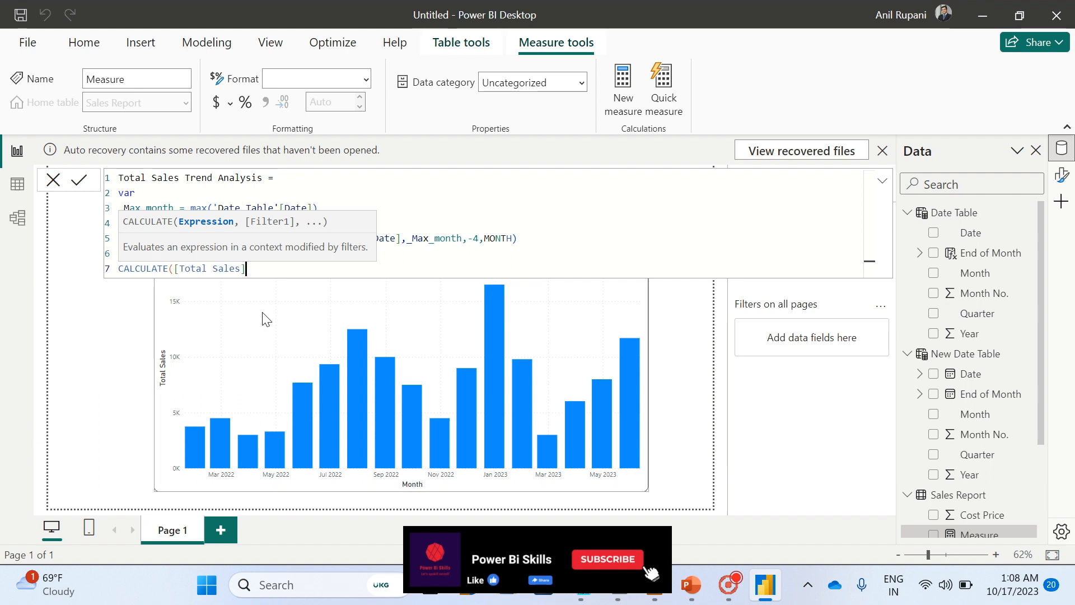
{"action": "type", "text": ")"}
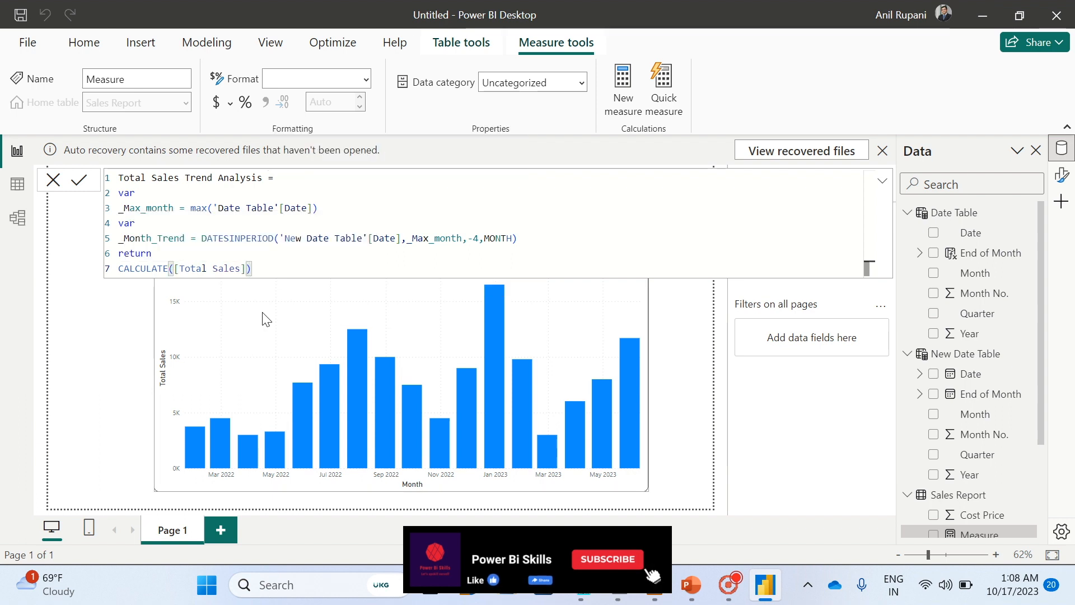
{"action": "type", "text": "<"}
{"action": "key", "text": "BackSpace"}
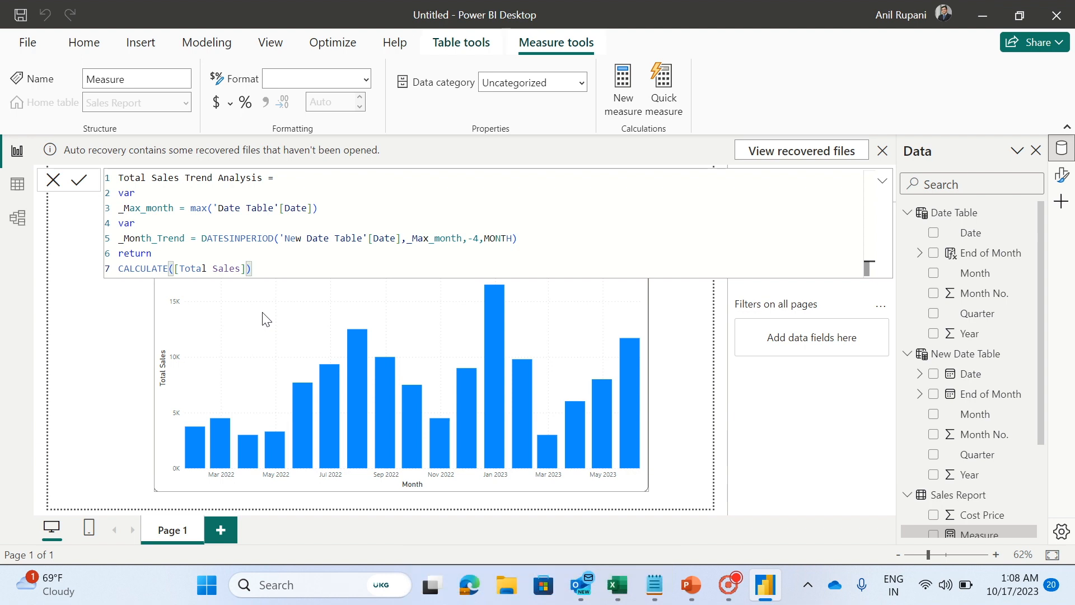
{"action": "key", "text": "BackSpace"}
{"action": "type", "text": ","}
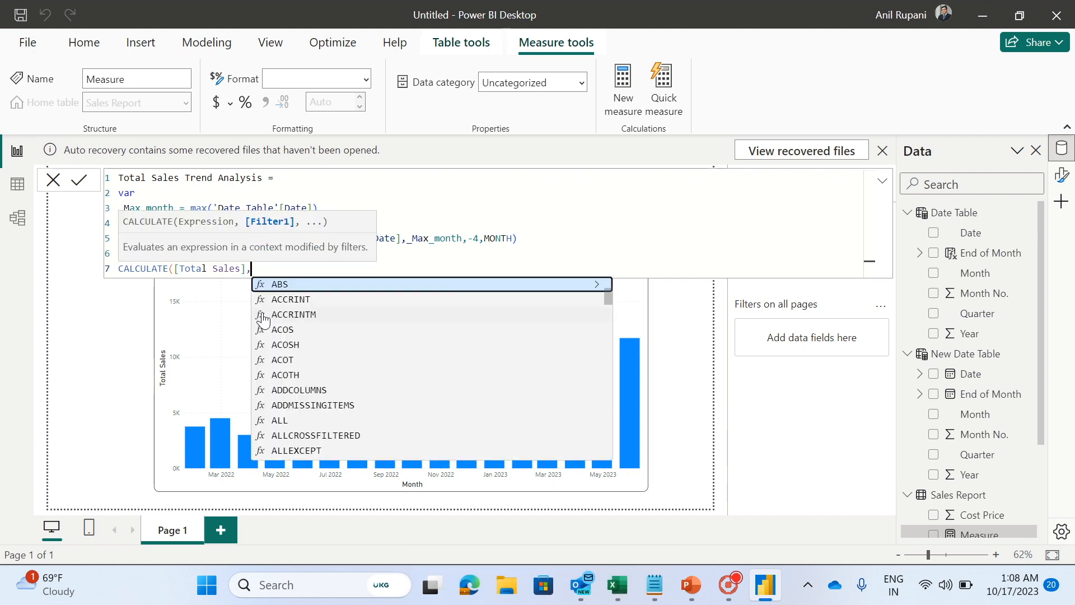
- Add REMOVEFILTERS('Date Table') on a new line as the first filter of CALCULATE
{"action": "key", "text": "shift+Return"}
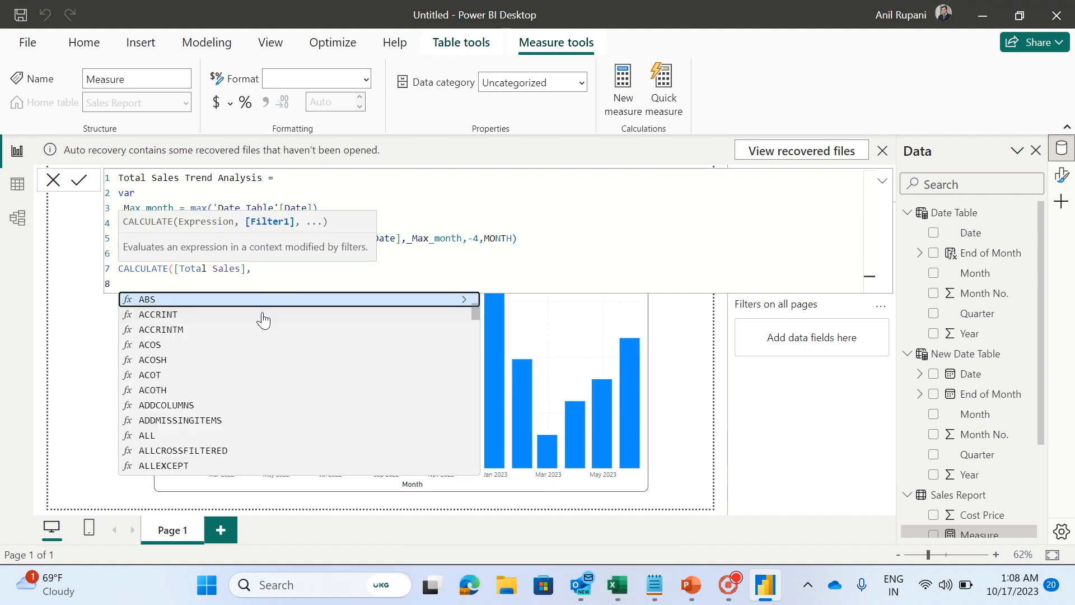
{"action": "type", "text": "remo"}
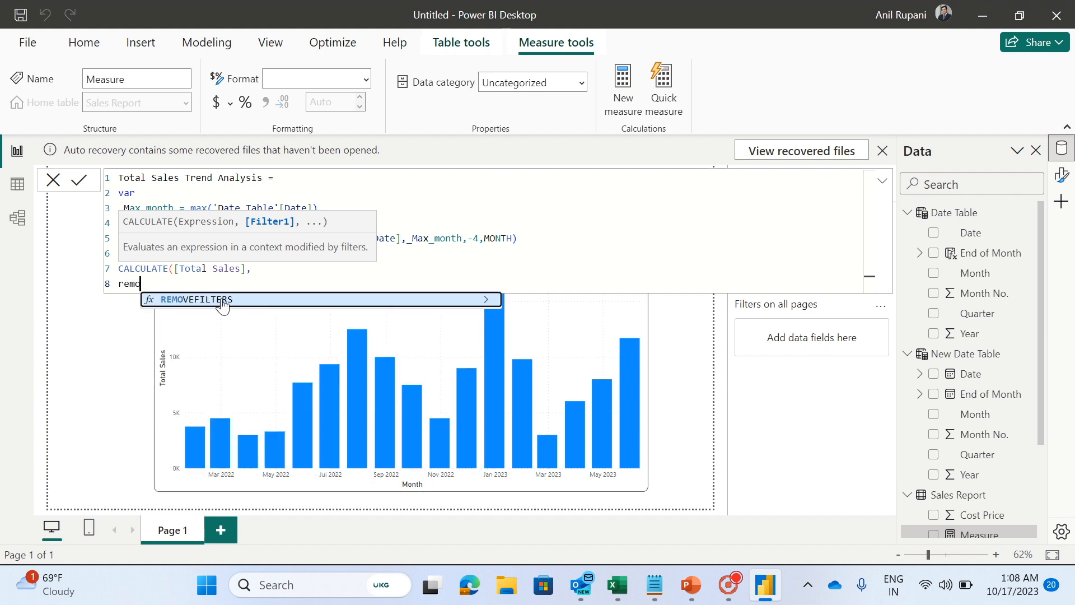
{"action": "left_click", "coordinate": [222, 302]}
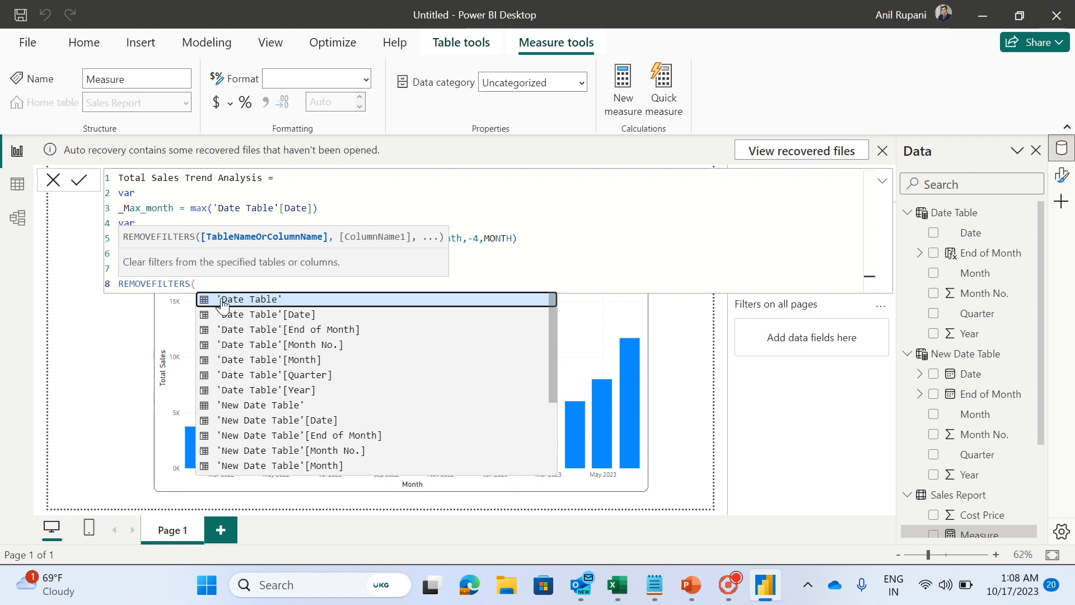
{"action": "left_click", "coordinate": [255, 303]}
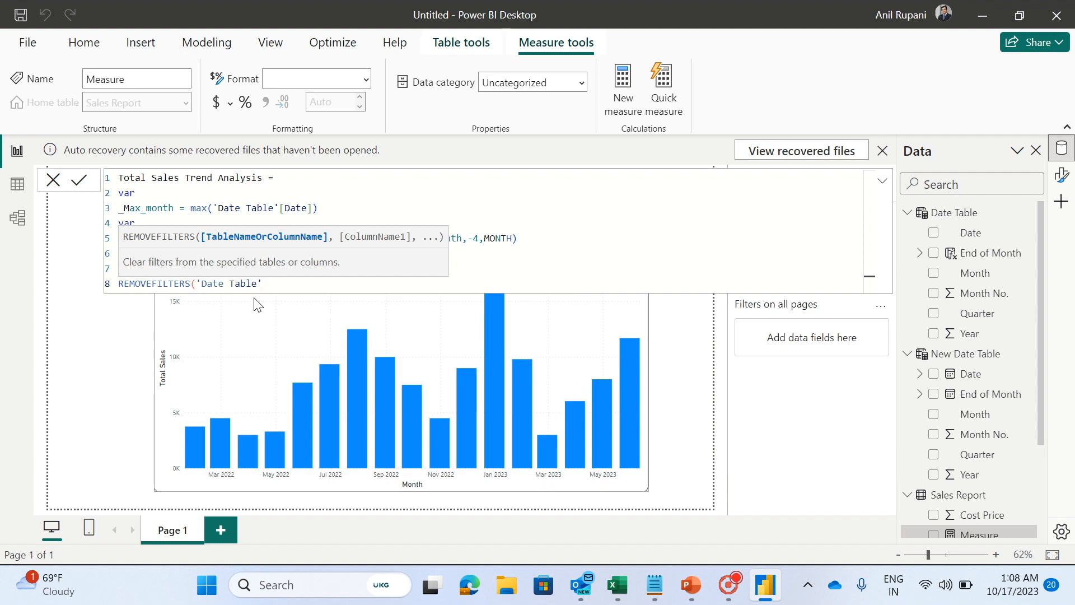
{"action": "type", "text": "),"}
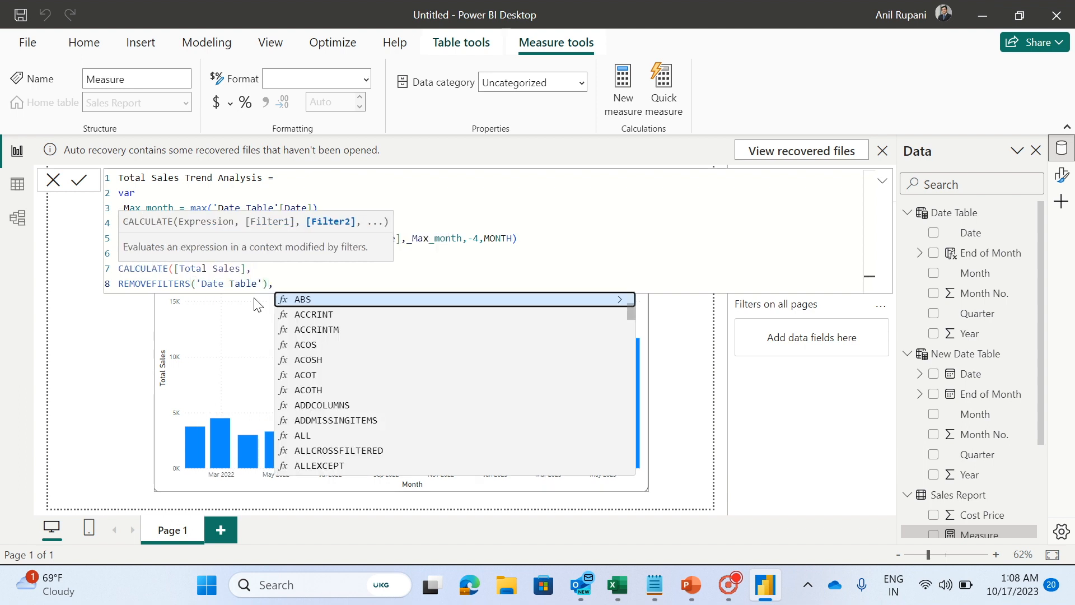
- Add KEEPFILTERS(_Month_Trend) as the second CALCULATE filter, followed by a comma and a new line
{"action": "key", "text": "shift+Return"}
{"action": "type", "text": "kee"}
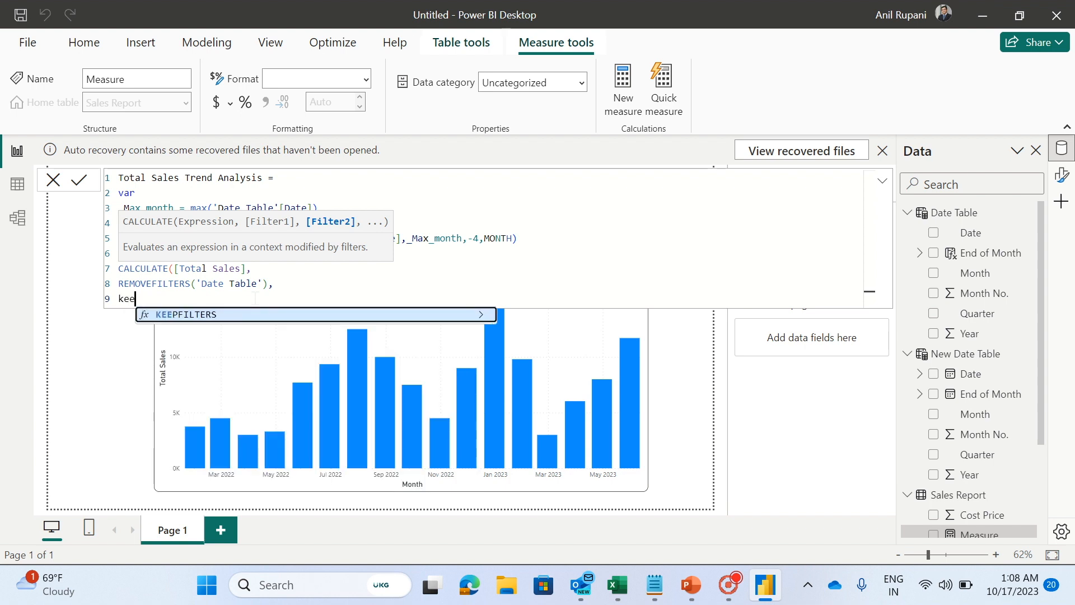
{"action": "left_click", "coordinate": [196, 315]}
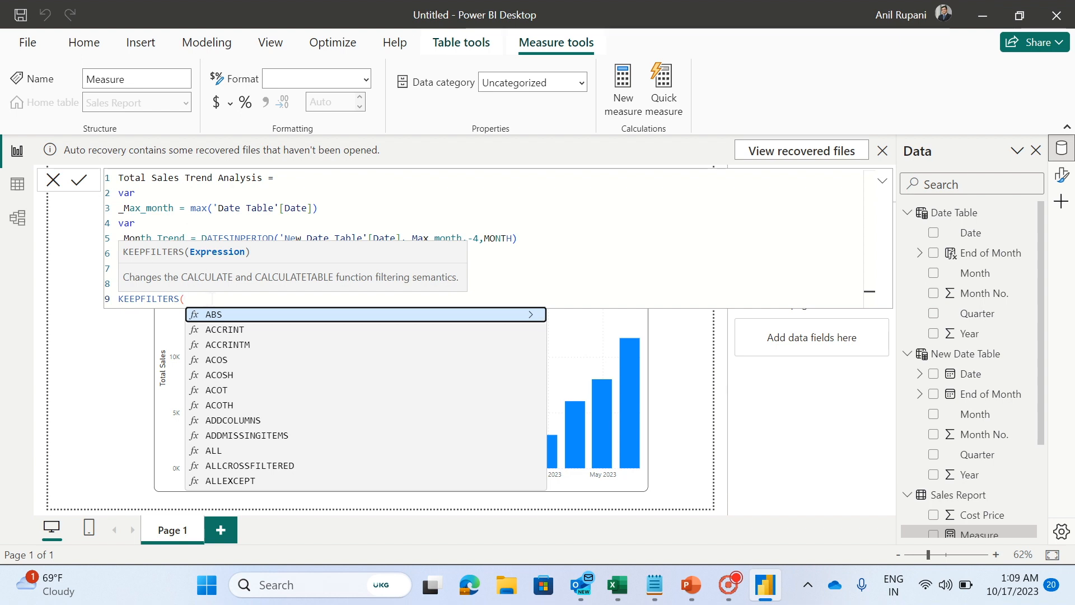
{"action": "type", "text": "_"}
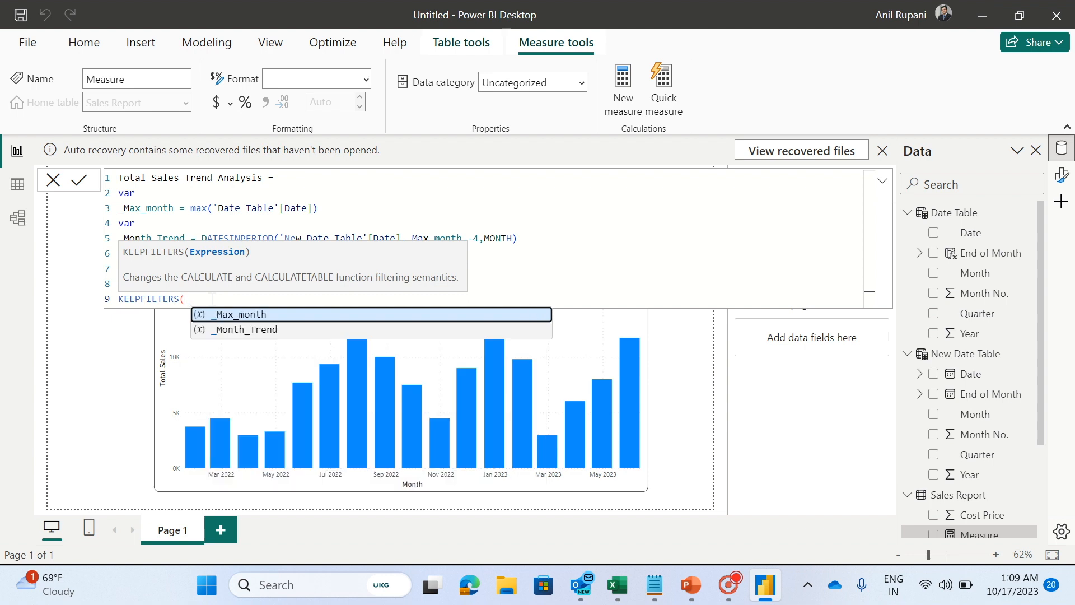
{"action": "left_click", "coordinate": [271, 330]}
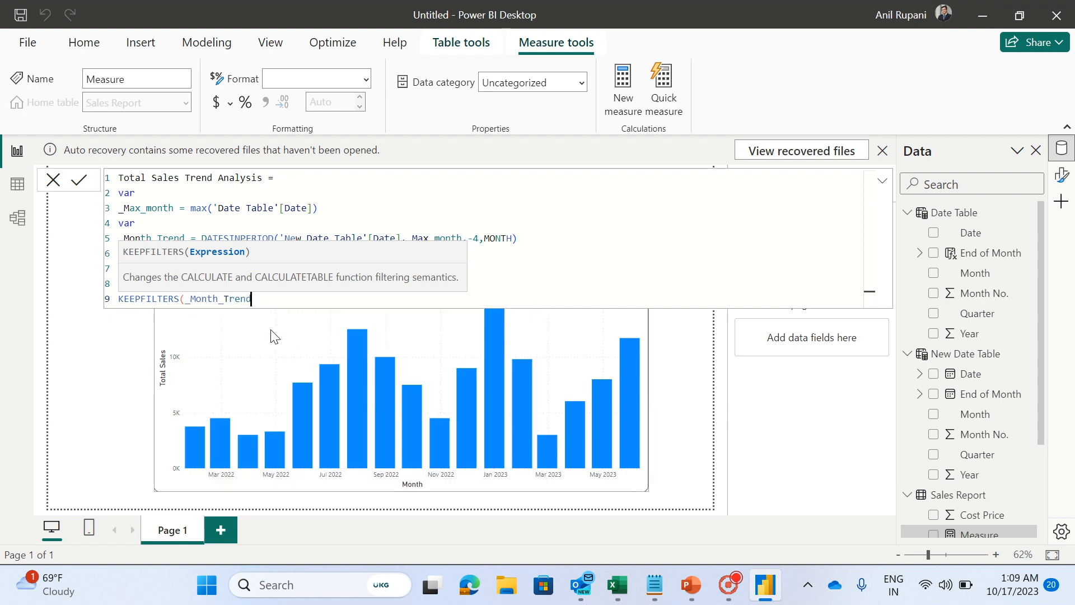
{"action": "type", "text": ")"}
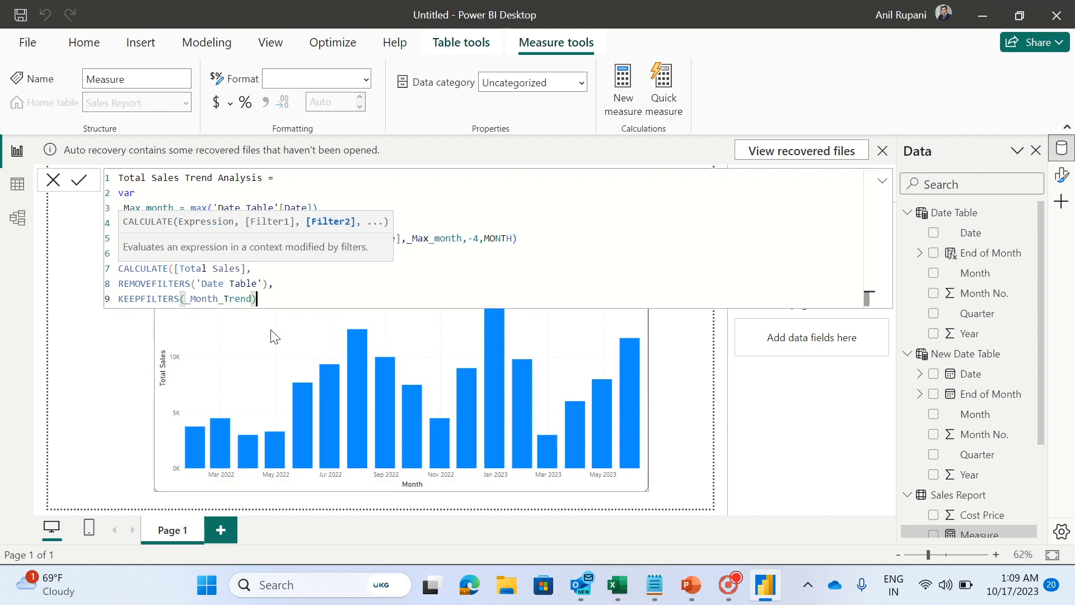
{"action": "type", "text": ","}
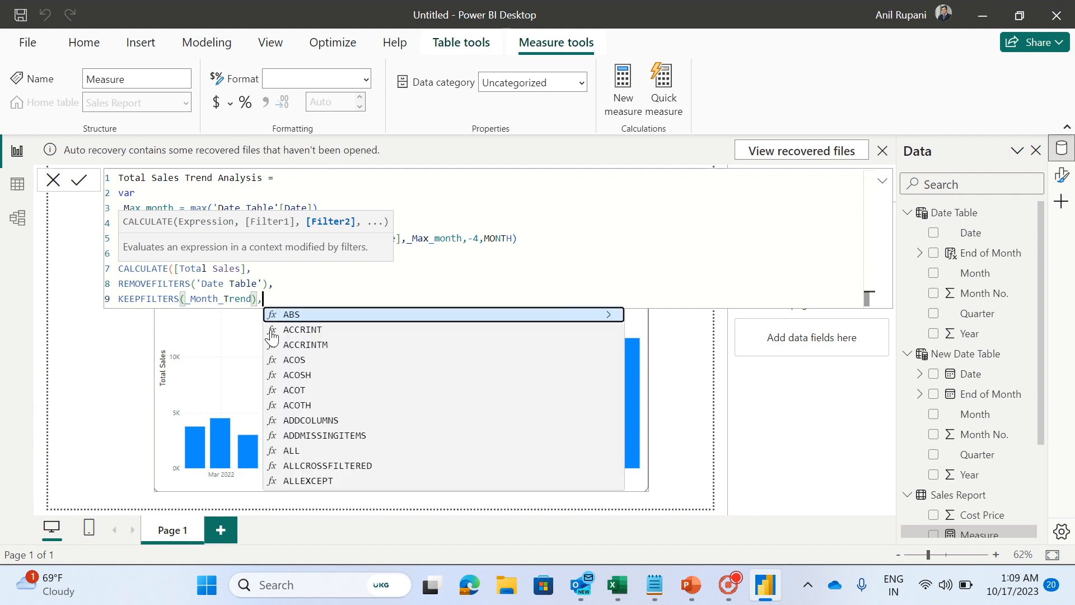
{"action": "key", "text": "shift+Return"}
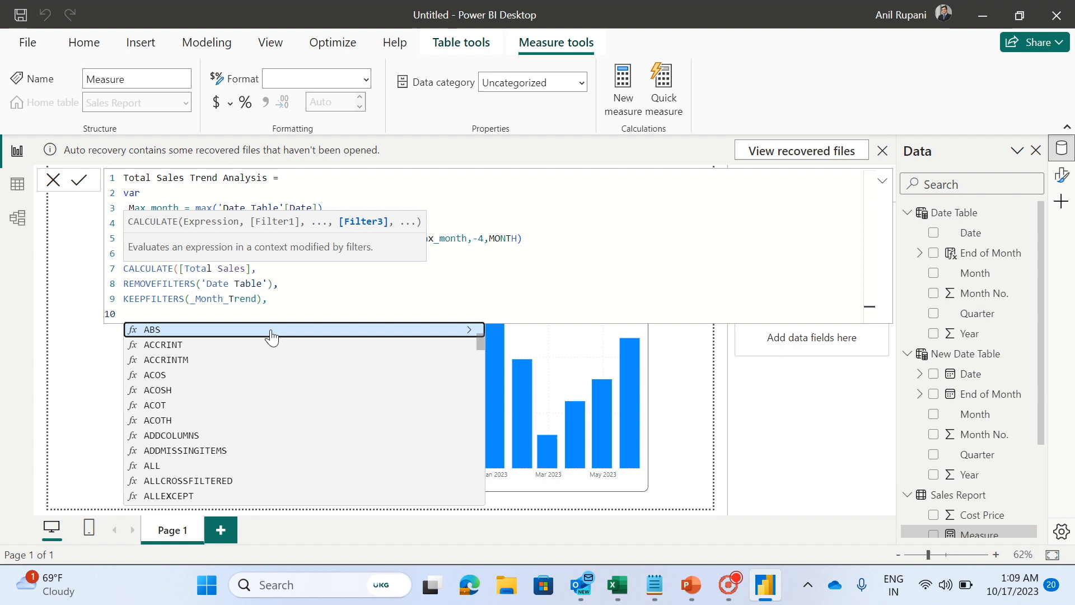
- Add USERELATIONSHIP('Date Table'[Date],'New Date Table'[Date]) as the last CALCULATE filter, close the expression and commit the measure
{"action": "type", "text": "rel"}
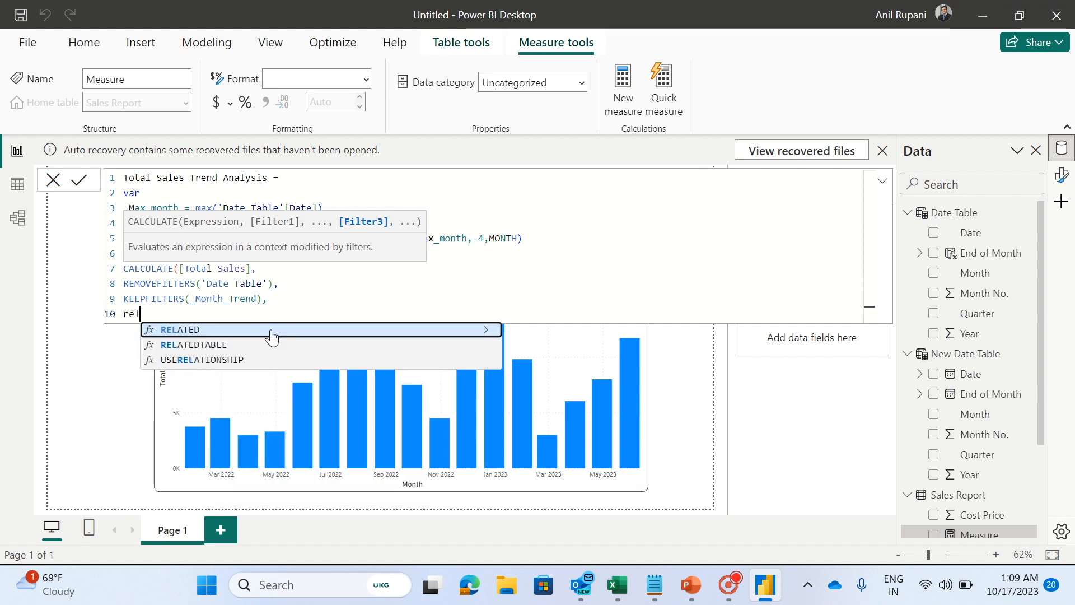
{"action": "left_click", "coordinate": [225, 361]}
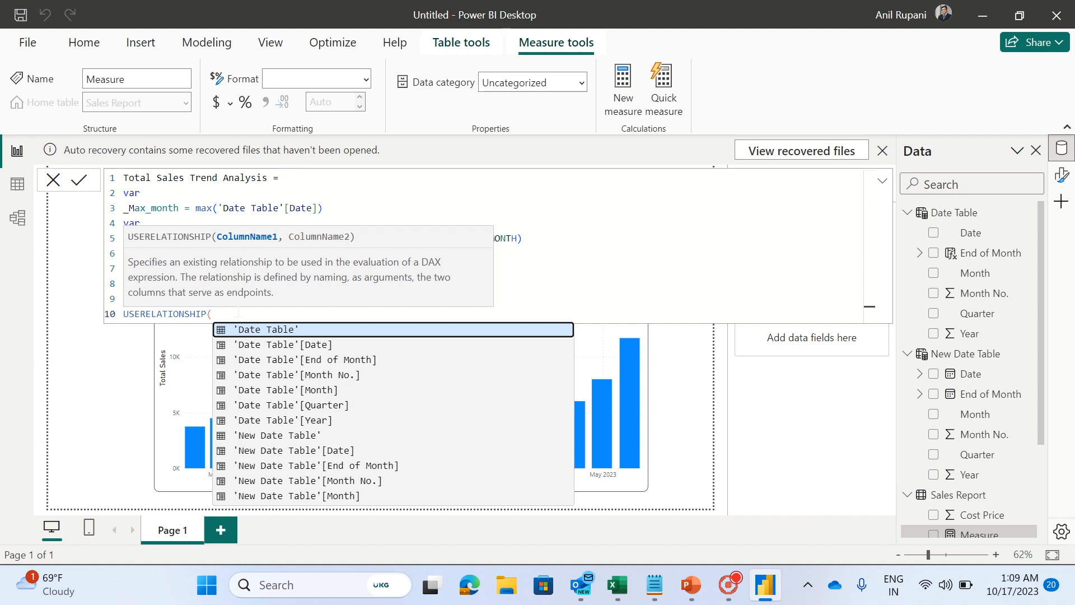
{"action": "left_click", "coordinate": [310, 345]}
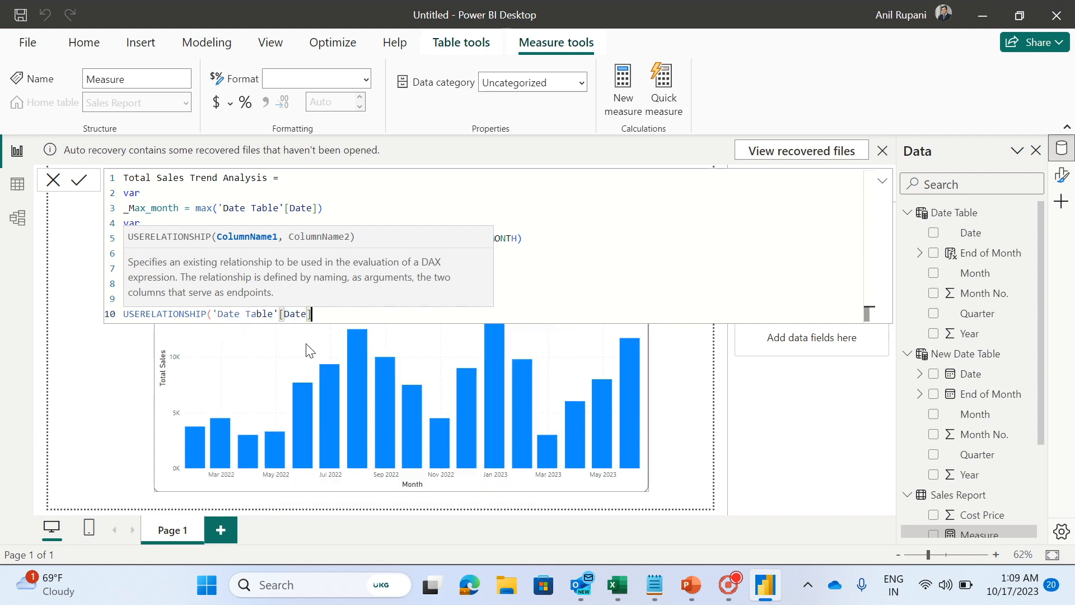
{"action": "type", "text": ","}
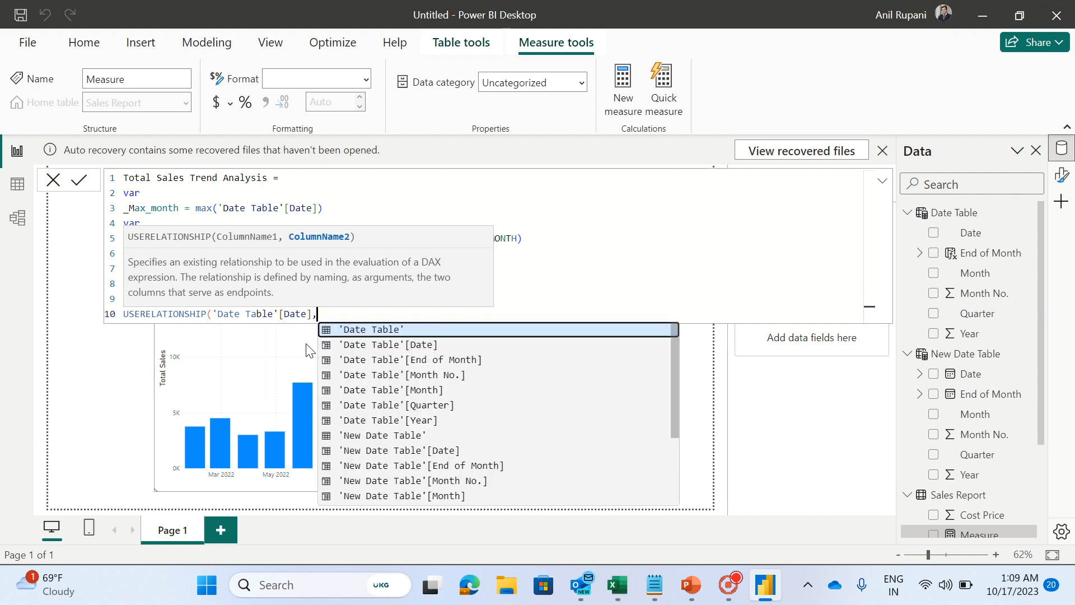
{"action": "left_click", "coordinate": [415, 450]}
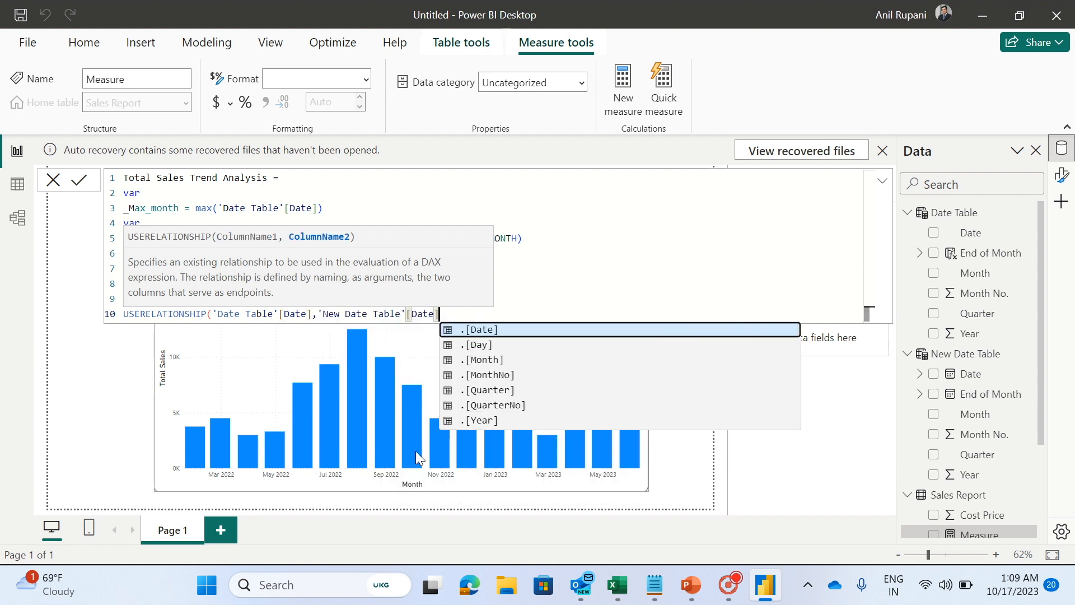
{"action": "type", "text": ")"}
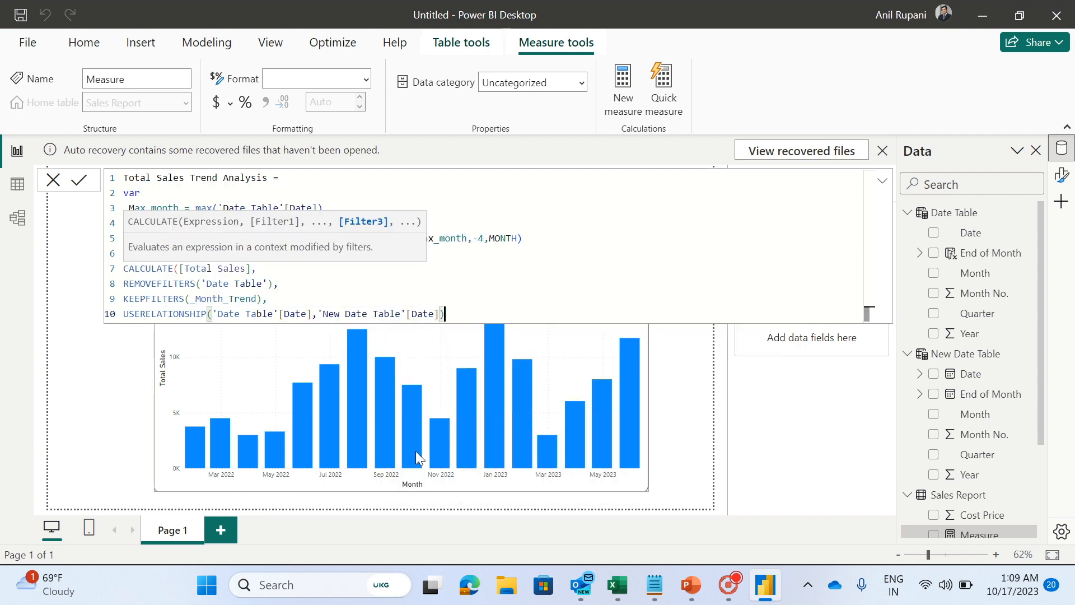
{"action": "type", "text": ")"}
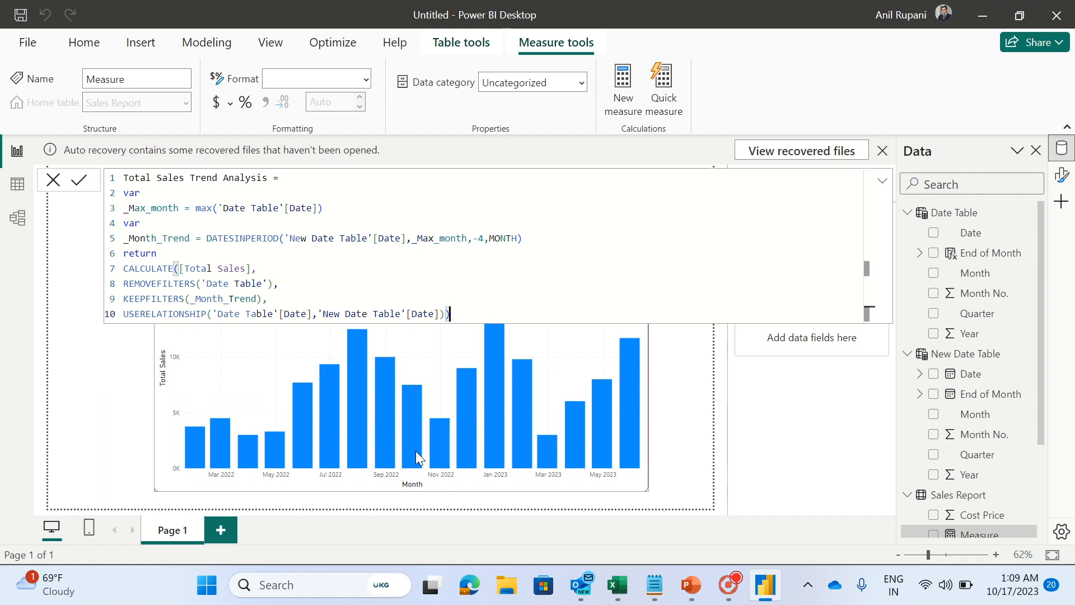
{"action": "key", "text": "Return"}
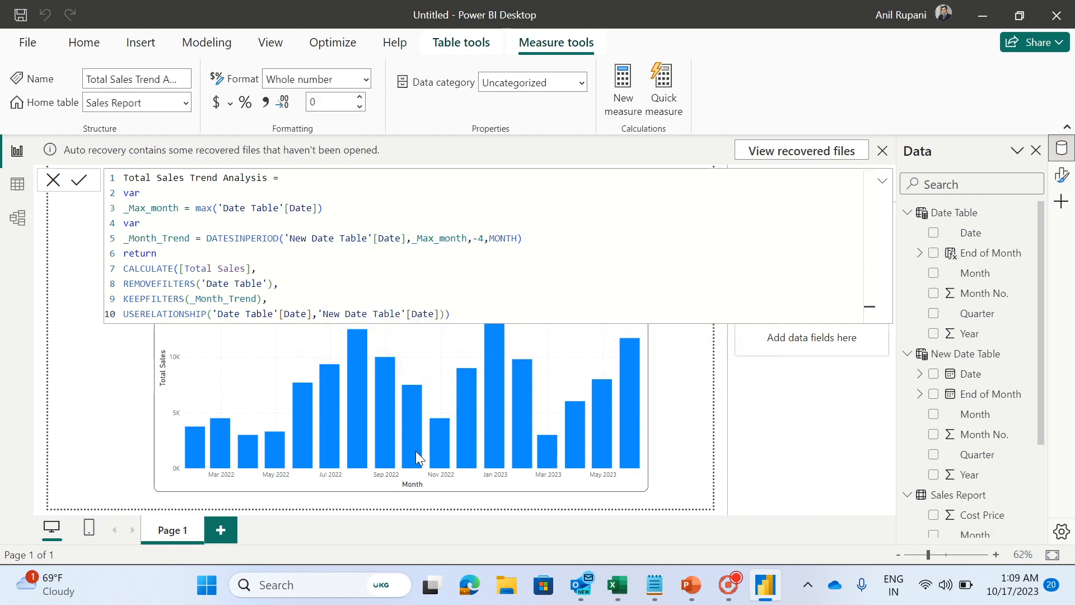
{"action": "left_click", "coordinate": [124, 371]}
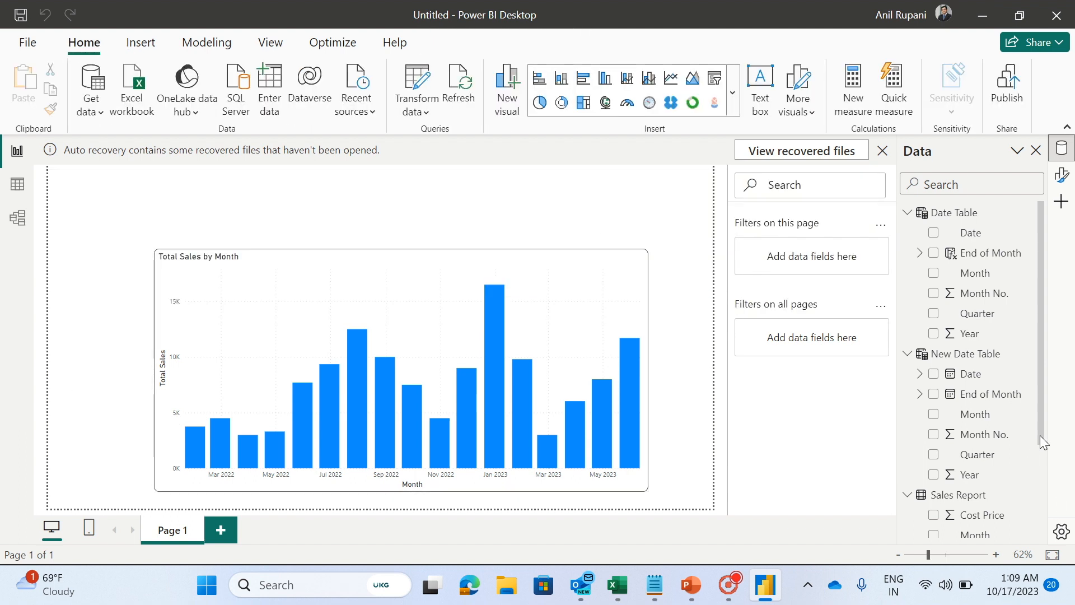
- Add a slicer above the chart, near the page's upper-left corner, using the End of Month field from Date Table
{"action": "left_click_drag", "start_coordinate": [1040, 432], "coordinate": [1041, 392]}
{"action": "left_click", "coordinate": [715, 82]}
{"action": "left_click_drag", "start_coordinate": [215, 200], "coordinate": [146, 188]}
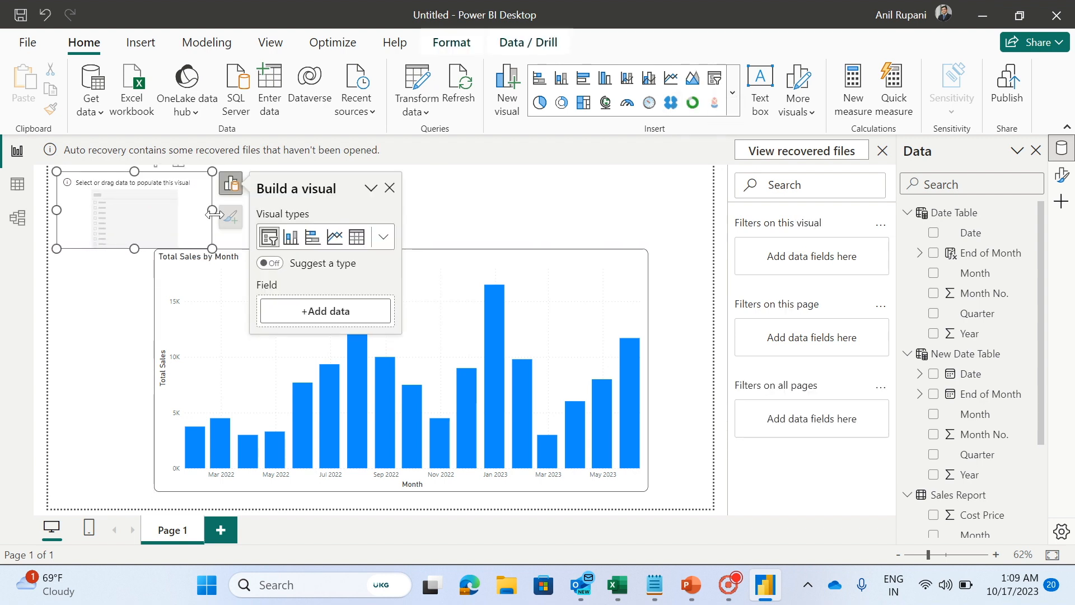
{"action": "left_click", "coordinate": [336, 312]}
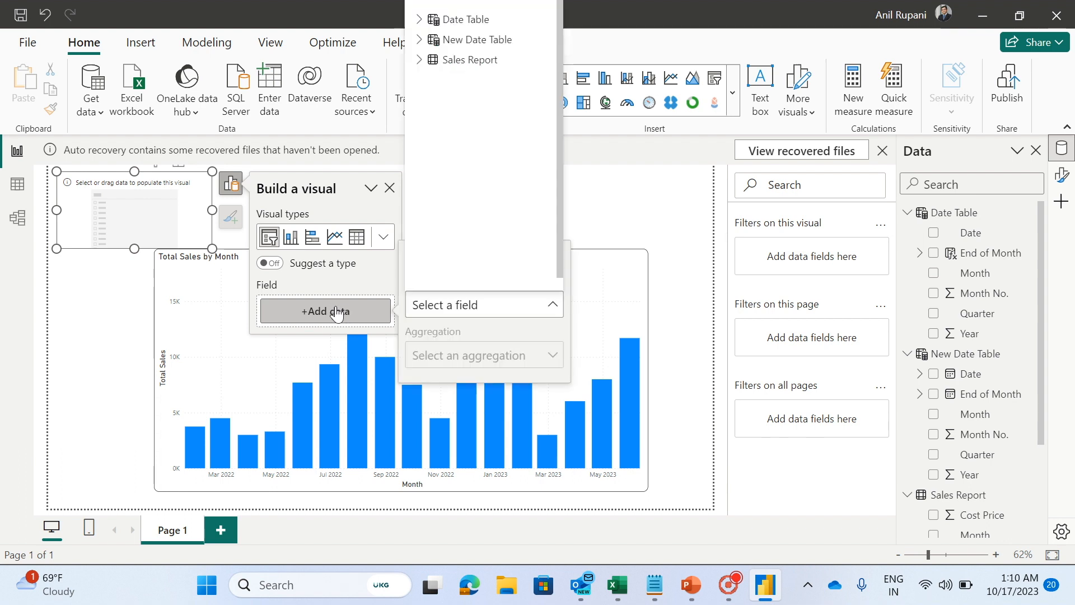
{"action": "left_click", "coordinate": [418, 20]}
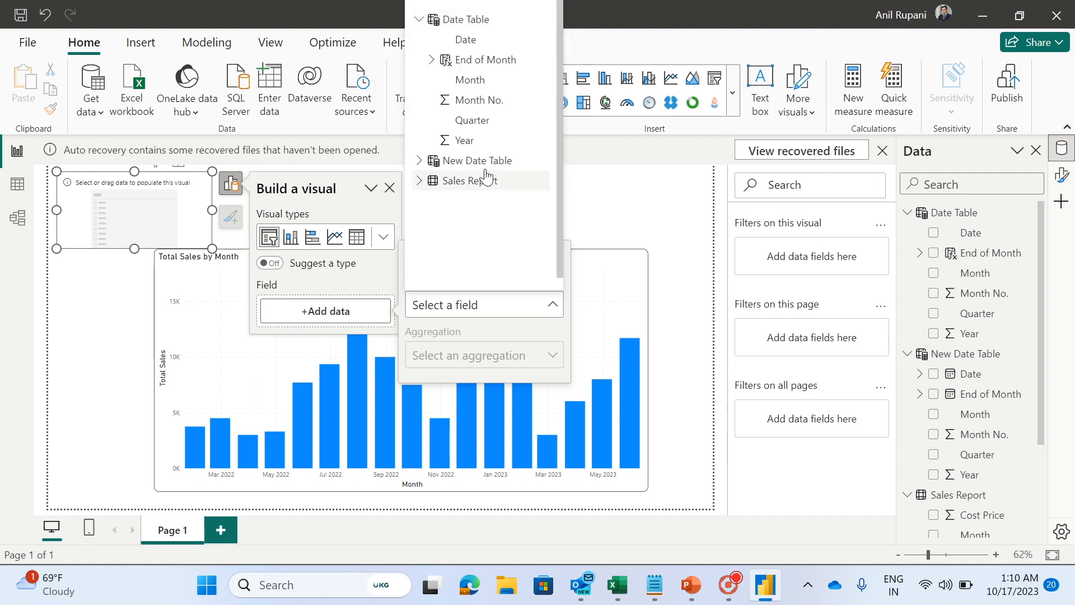
{"action": "left_click", "coordinate": [498, 60]}
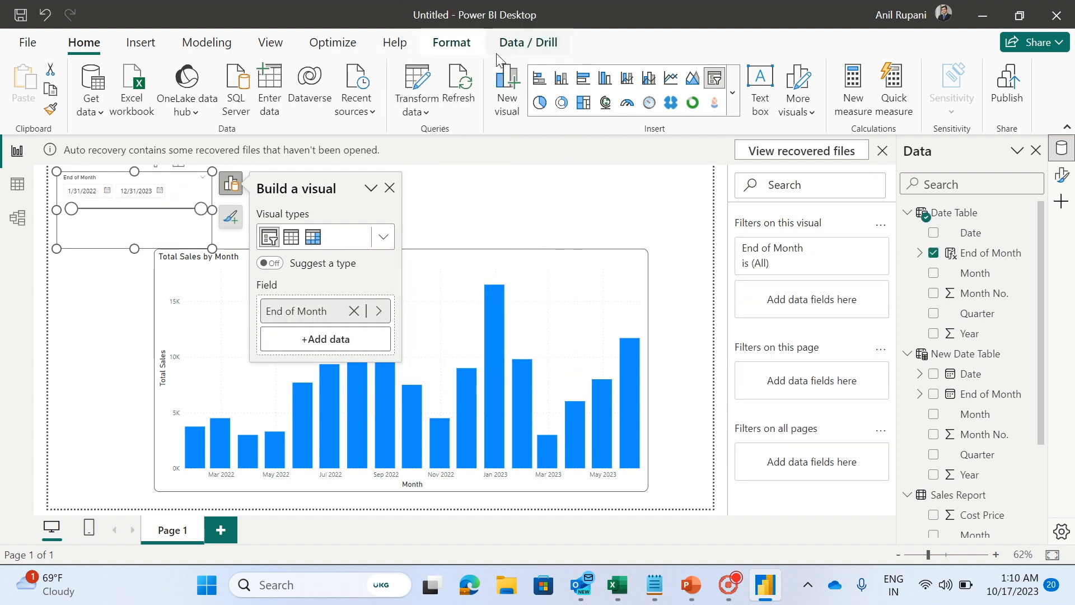
- Set the End of Month slicer's style to Dropdown and reduce the slicer's height to fit
{"action": "left_click", "coordinate": [1061, 174]}
{"action": "left_click_drag", "start_coordinate": [1043, 345], "coordinate": [1045, 527]}
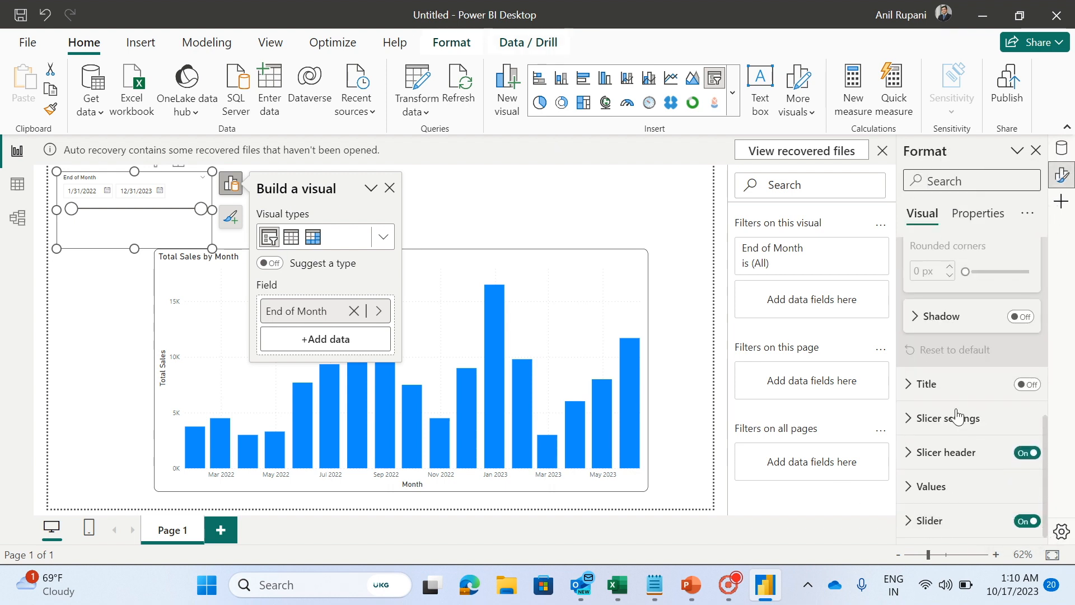
{"action": "left_click", "coordinate": [908, 420]}
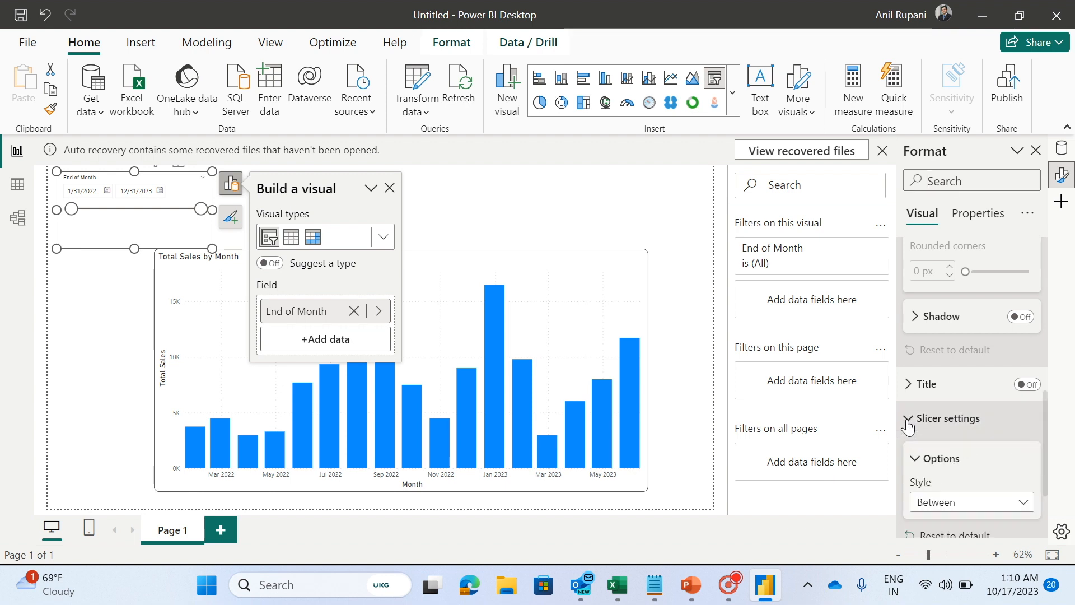
{"action": "left_click", "coordinate": [1012, 511]}
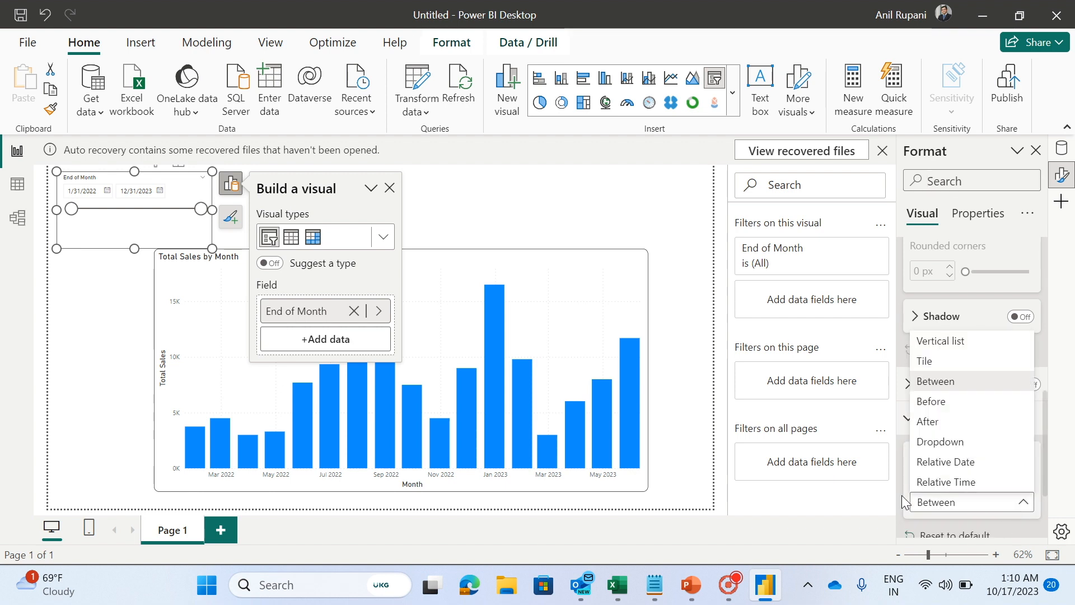
{"action": "left_click", "coordinate": [940, 442]}
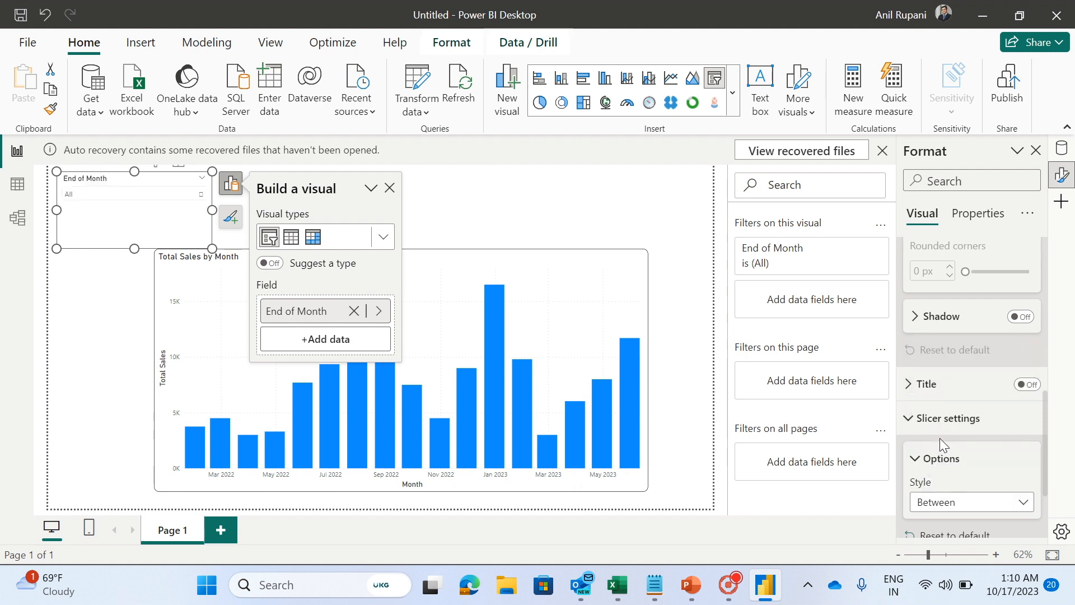
{"action": "left_click_drag", "start_coordinate": [135, 249], "coordinate": [135, 219]}
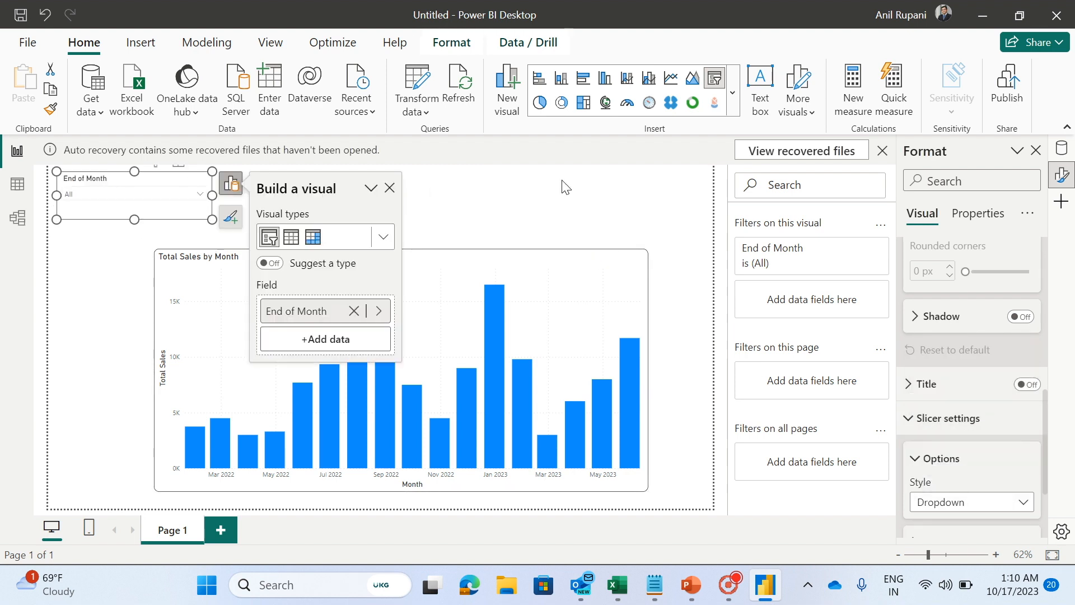
- Replace the chart's X-axis field with Date from New Date Table, removing its Quarter and Day levels
{"action": "left_click", "coordinate": [531, 256]}
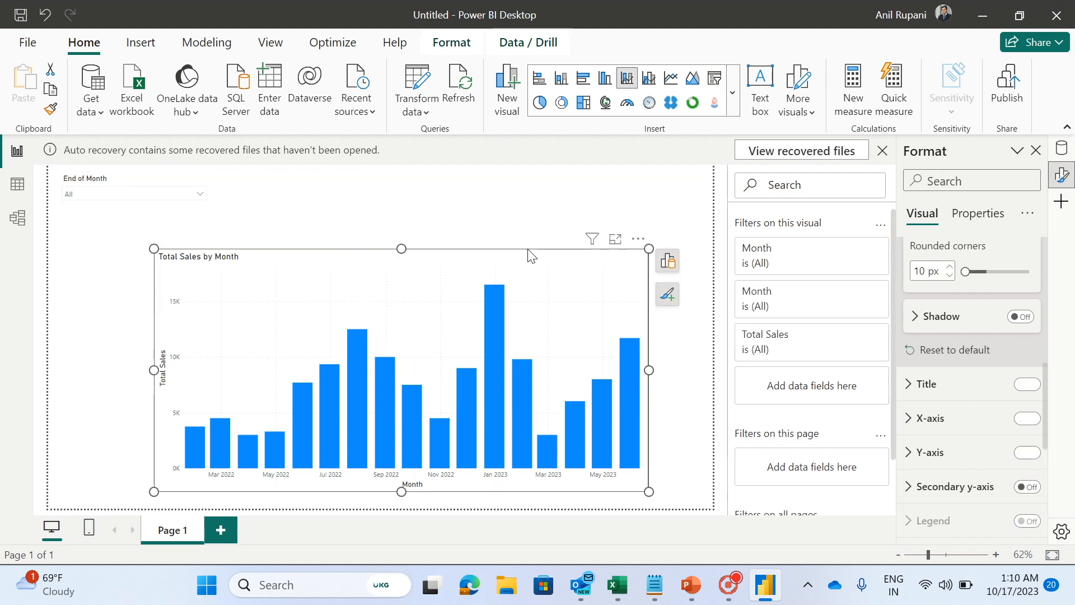
{"action": "left_click", "coordinate": [672, 262]}
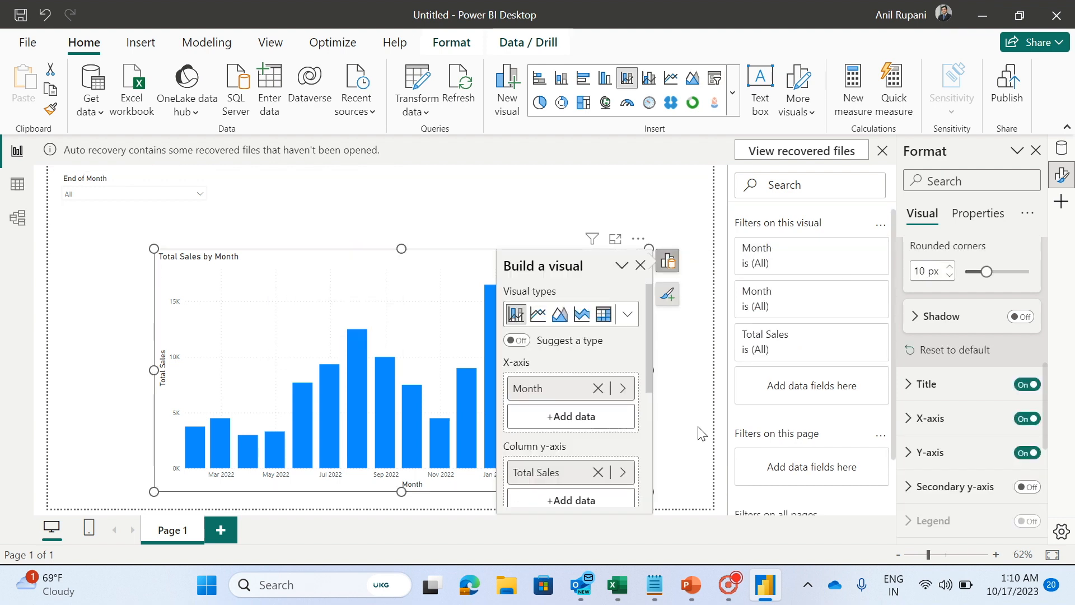
{"action": "left_click", "coordinate": [597, 389]}
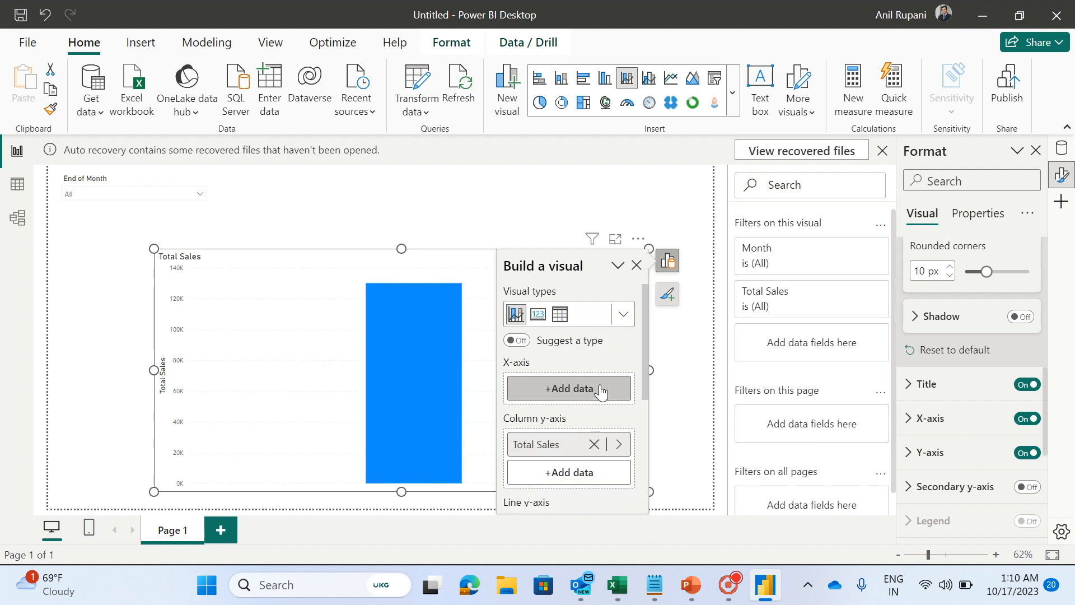
{"action": "left_click", "coordinate": [601, 392]}
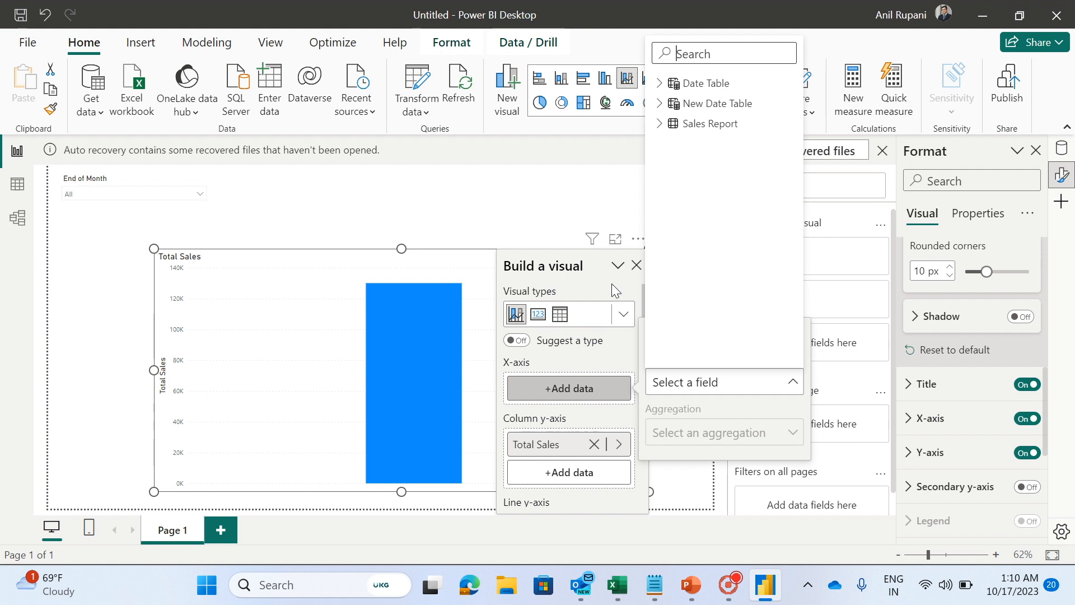
{"action": "left_click", "coordinate": [659, 105]}
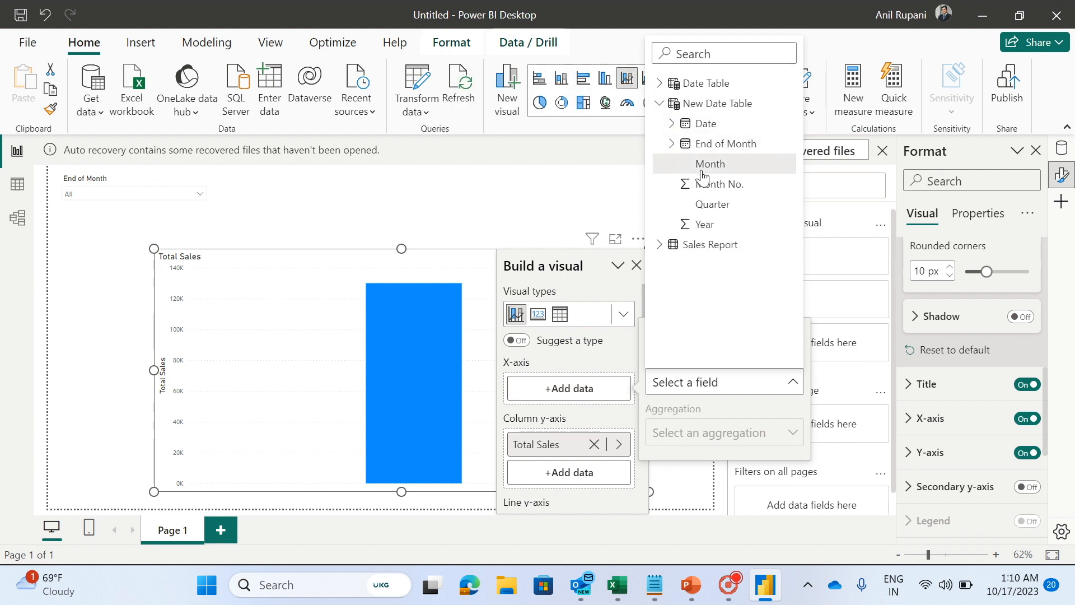
{"action": "left_click", "coordinate": [724, 124]}
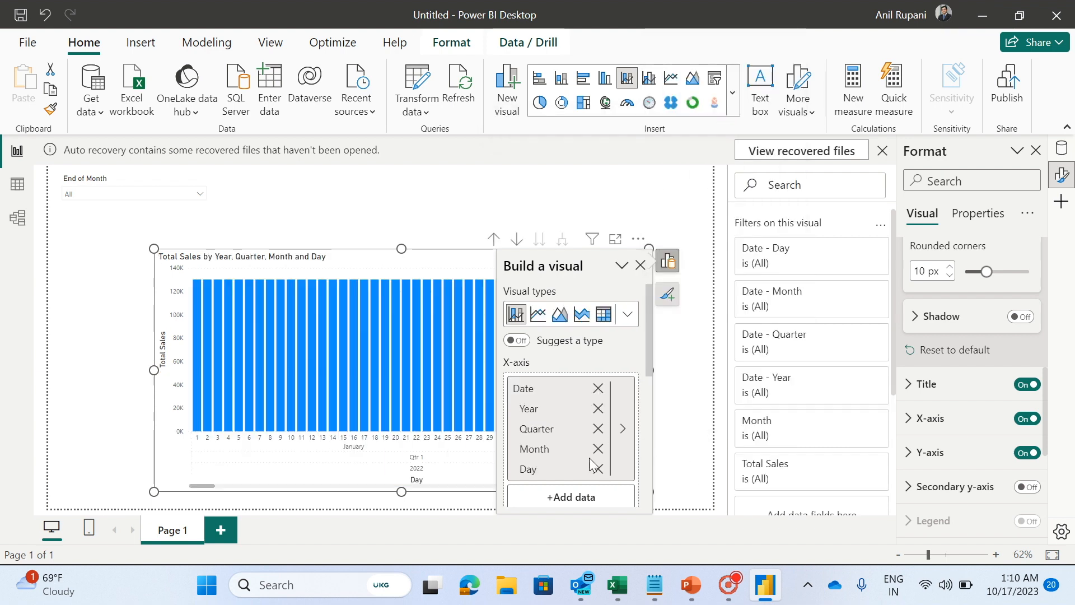
{"action": "left_click", "coordinate": [596, 429]}
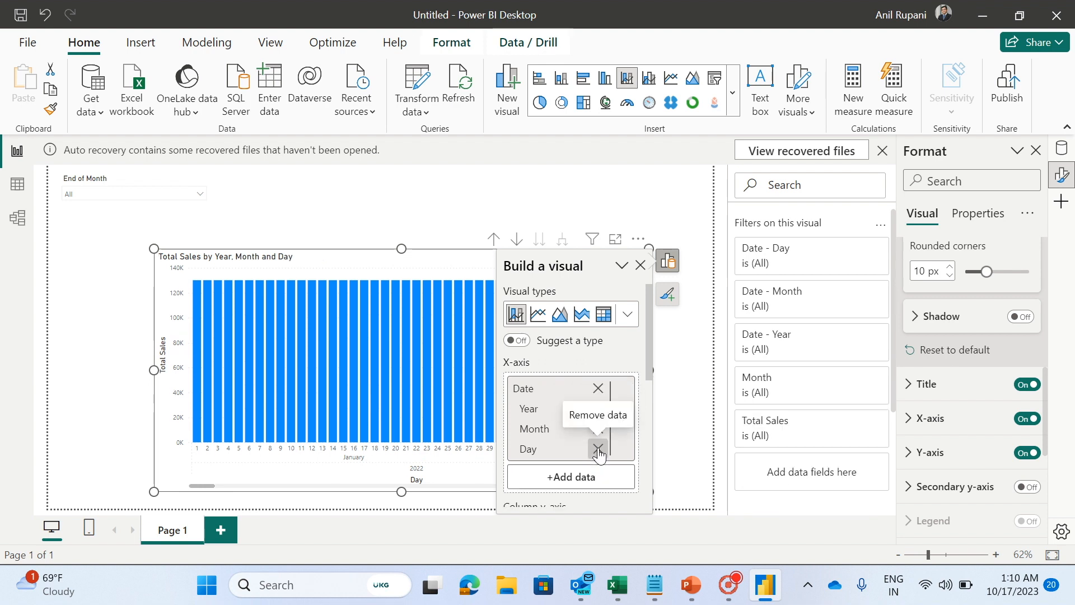
{"action": "left_click", "coordinate": [597, 449]}
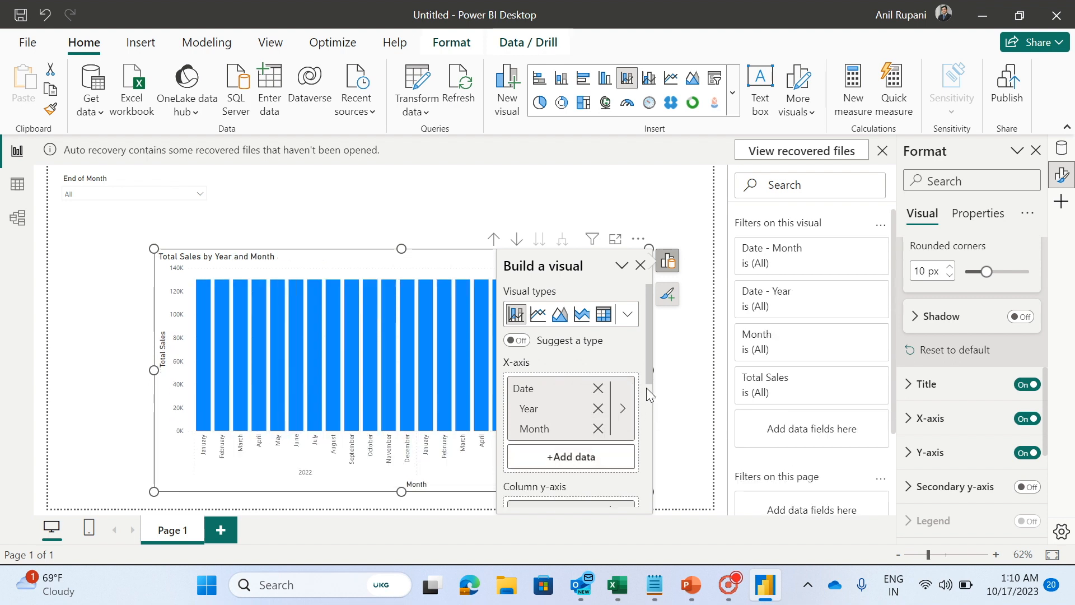
- Replace Total Sales on the chart's column y-axis with the Total Sales Trend Analysis measure from Sales Report
{"action": "left_click_drag", "start_coordinate": [649, 372], "coordinate": [649, 421]}
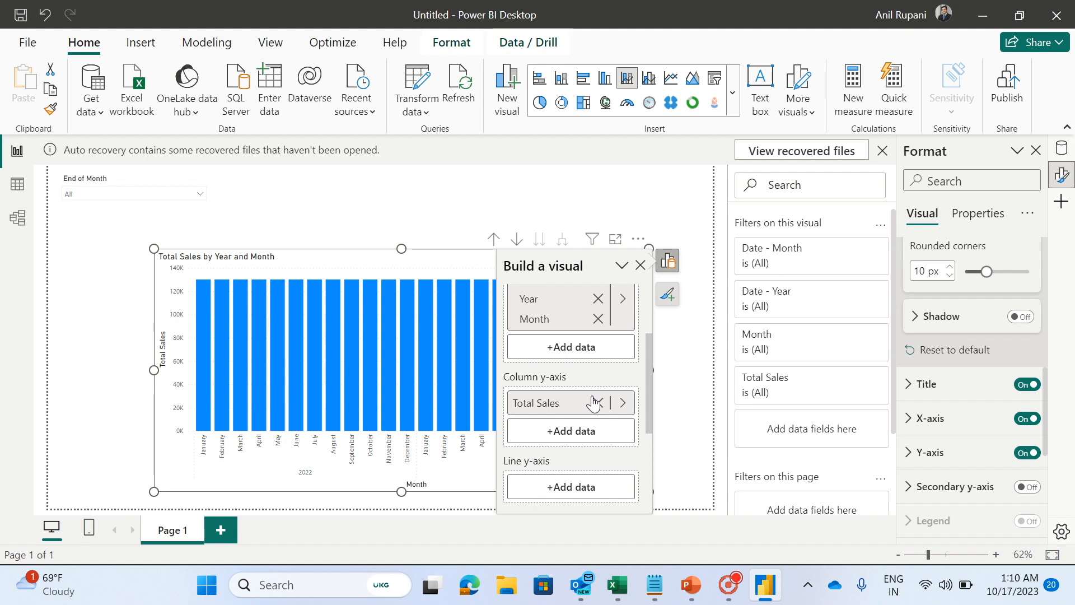
{"action": "left_click", "coordinate": [597, 403]}
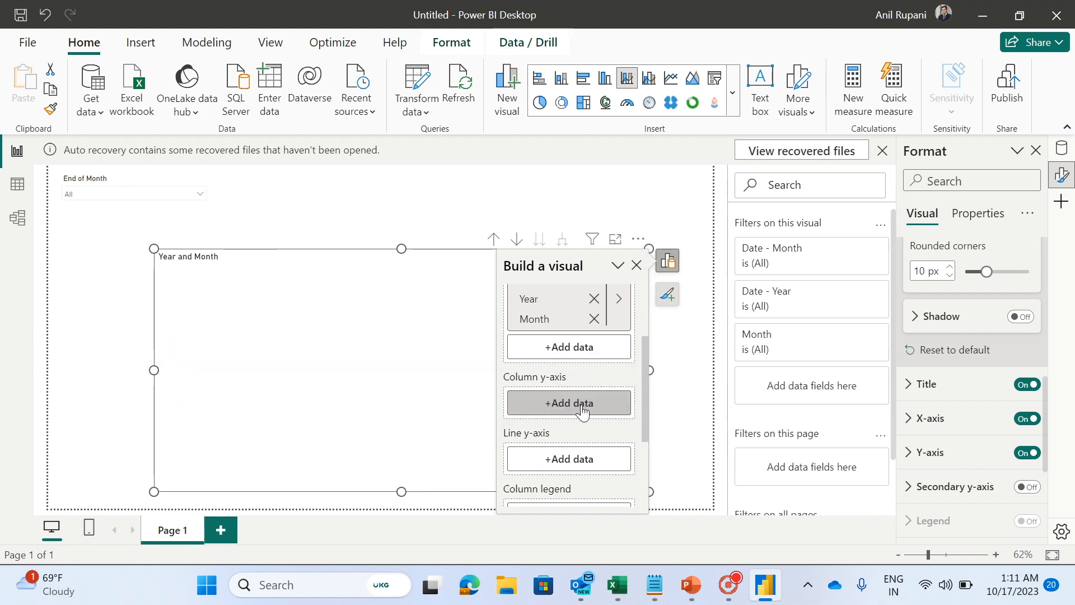
{"action": "left_click", "coordinate": [563, 404]}
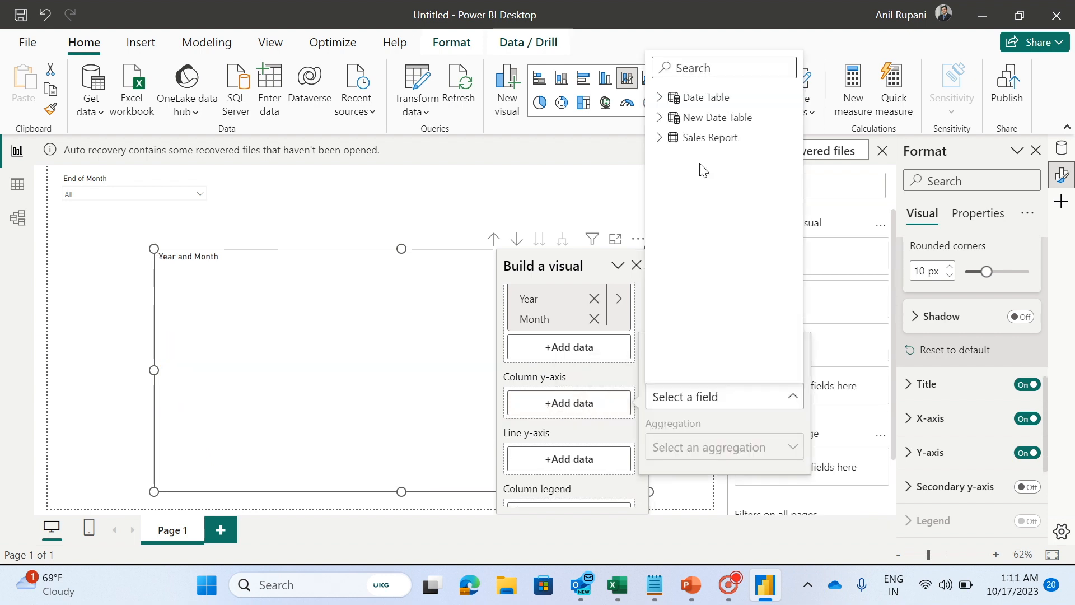
{"action": "left_click", "coordinate": [661, 139]}
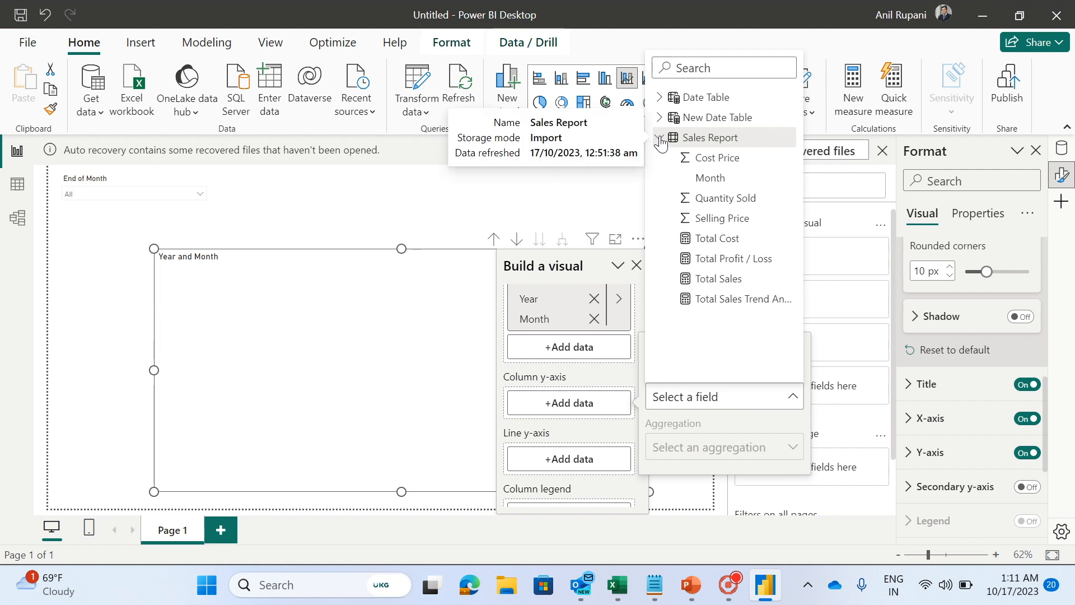
{"action": "left_click", "coordinate": [737, 301]}
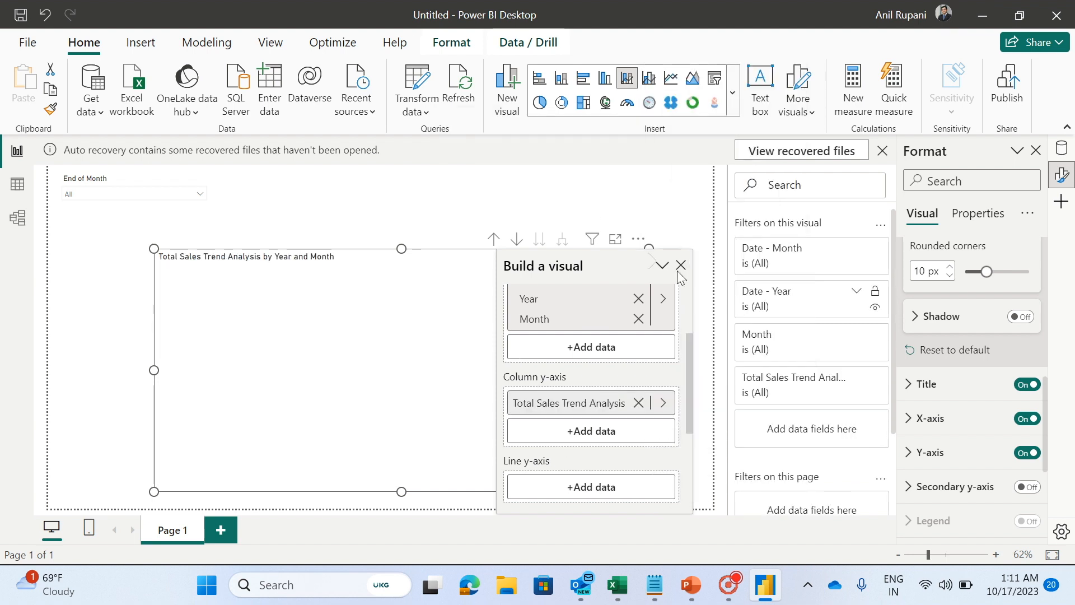
{"action": "left_click", "coordinate": [530, 201]}
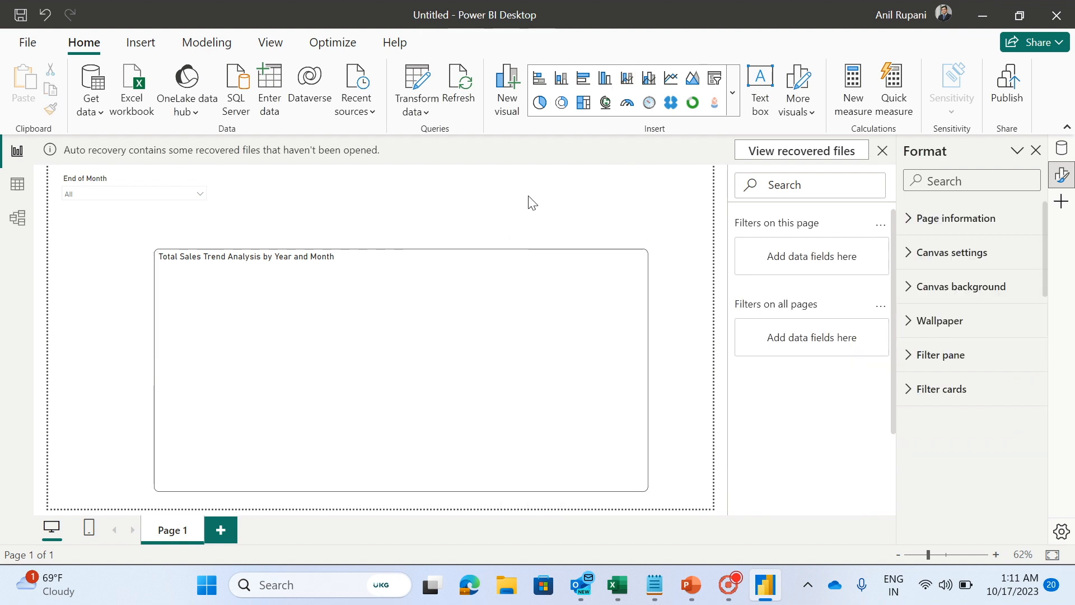
- Filter the report to February 2023 with the End of Month slicer
{"action": "left_click", "coordinate": [199, 195]}
{"action": "scroll", "coordinate": [204, 222], "scroll_direction": "down", "scroll_amount": 1}
{"action": "scroll", "coordinate": [203, 263], "scroll_direction": "down", "scroll_amount": 5}
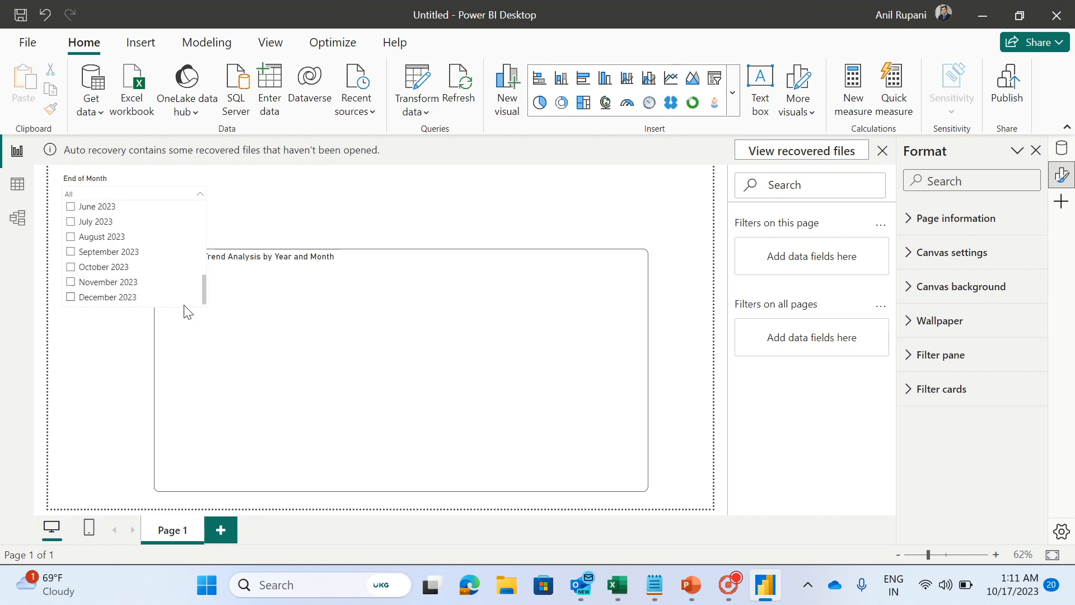
{"action": "left_click_drag", "start_coordinate": [203, 291], "coordinate": [203, 260]}
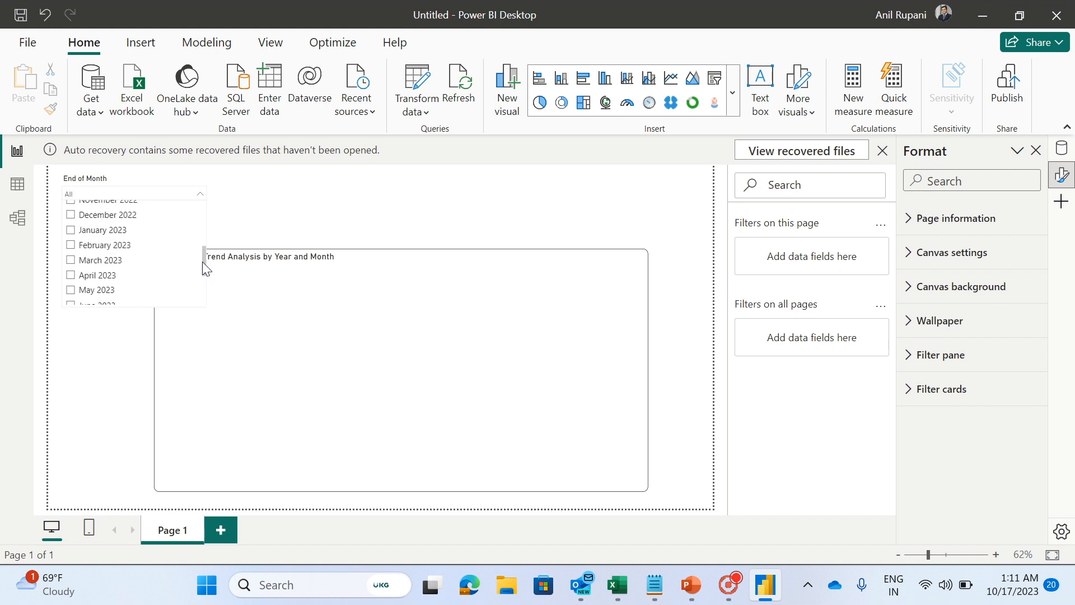
{"action": "left_click", "coordinate": [71, 245]}
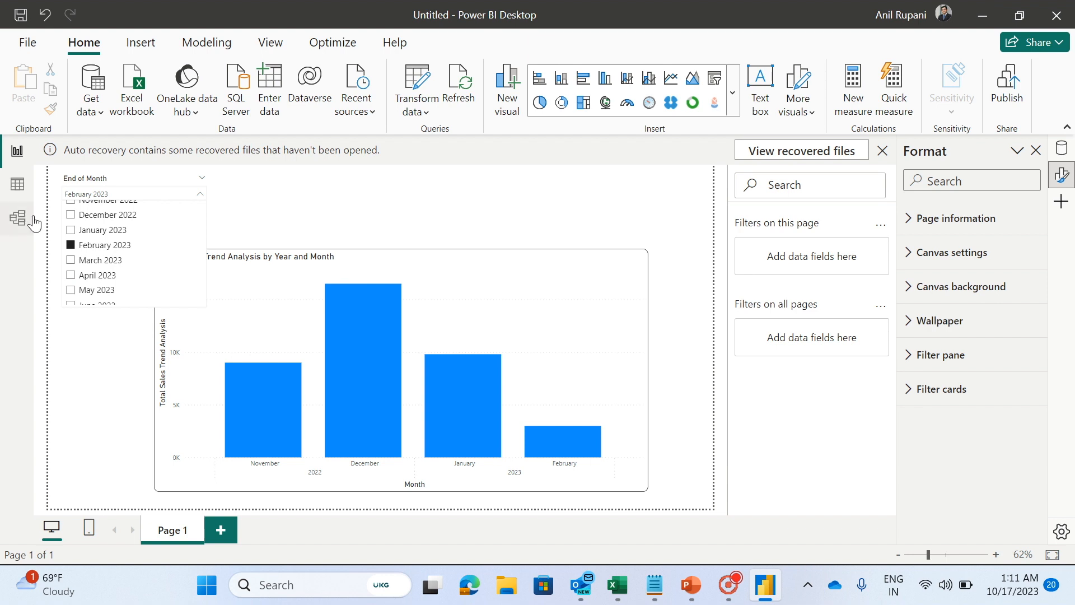
- Filter the report to January 2023 and then to December 2022 with the End of Month slicer
{"action": "left_click", "coordinate": [71, 231]}
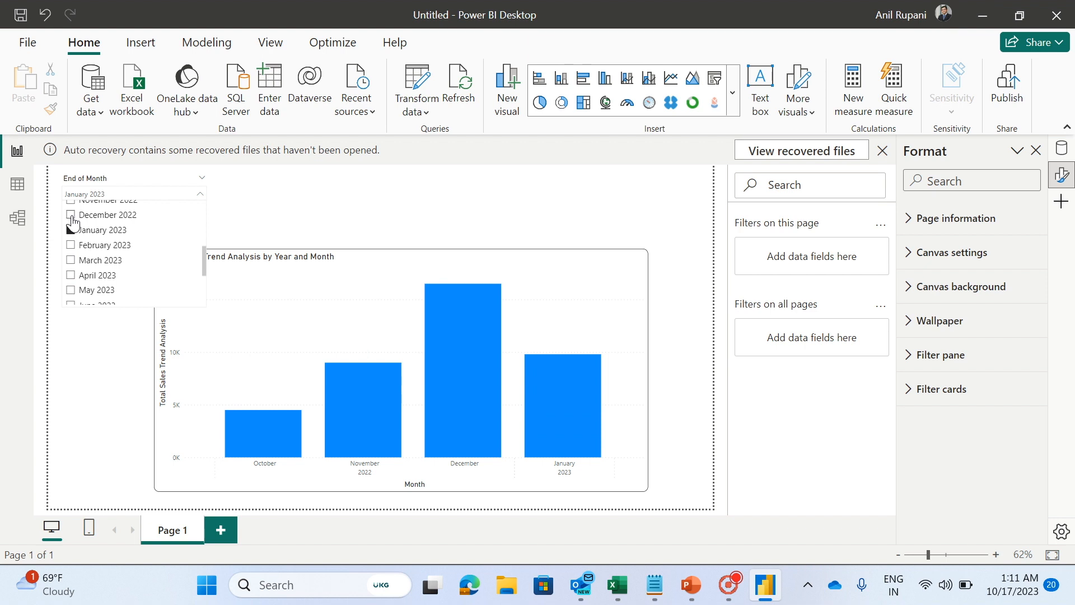
{"action": "left_click", "coordinate": [71, 216]}
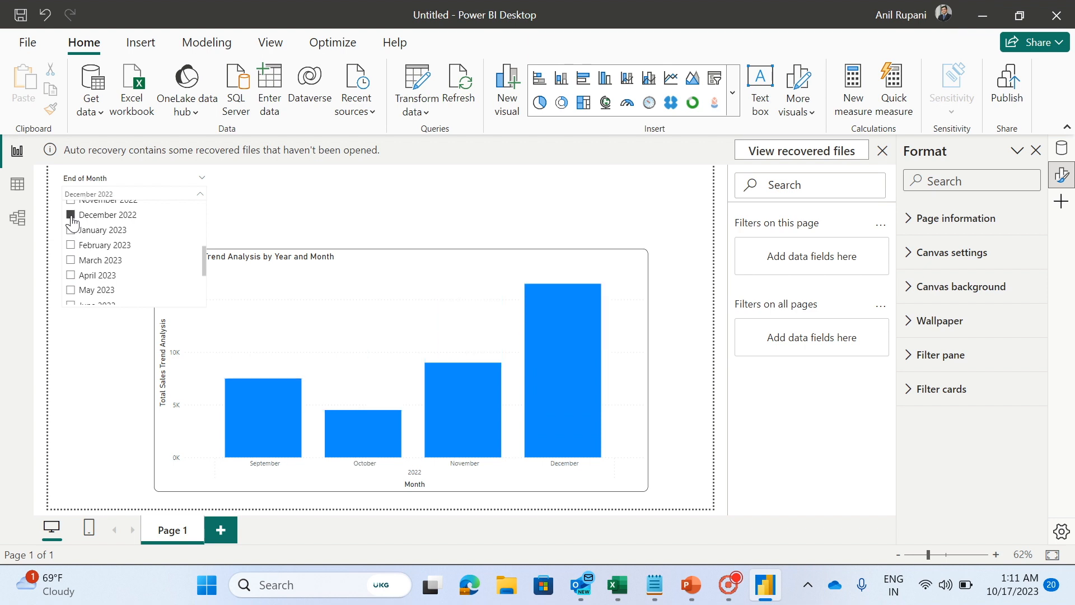
{"action": "left_click", "coordinate": [398, 208]}
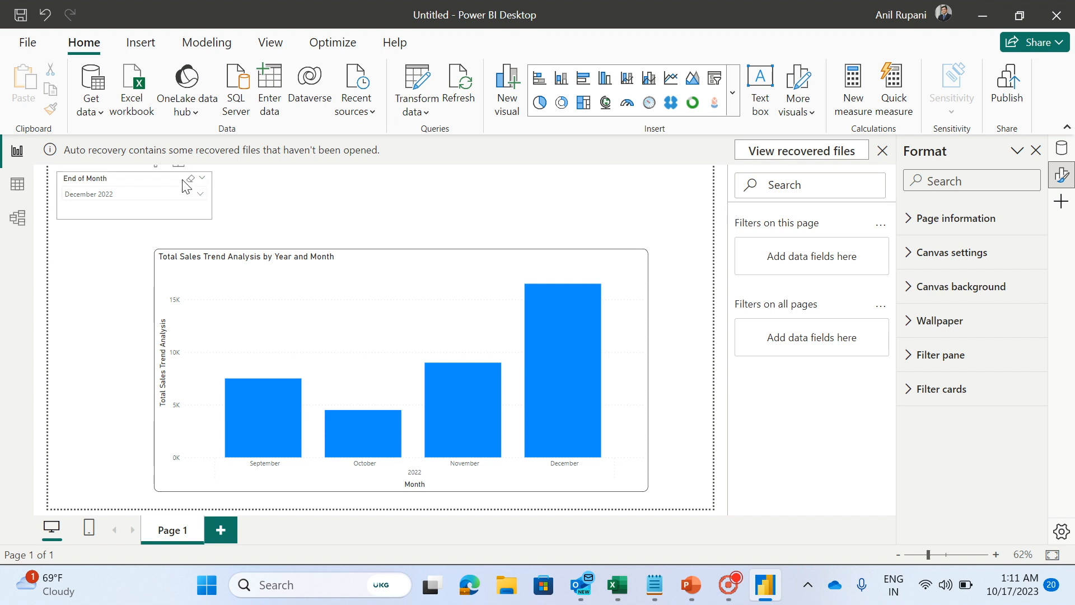
- Turn on data labels for the Total Sales Trend Analysis chart and expand their settings
{"action": "left_click", "coordinate": [426, 256]}
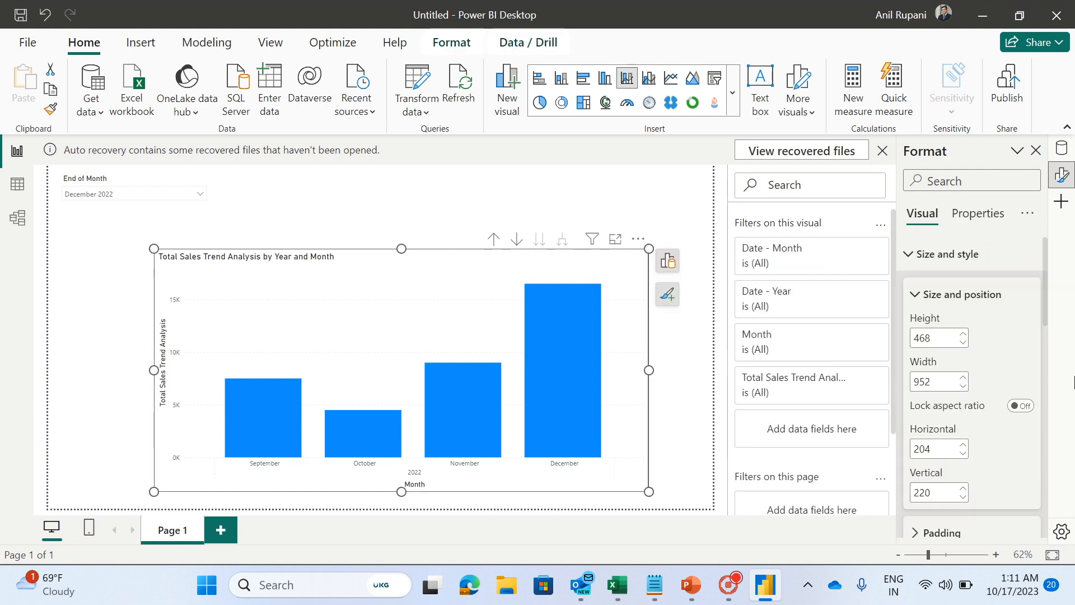
{"action": "left_click_drag", "start_coordinate": [1045, 265], "coordinate": [1050, 521]}
{"action": "left_click", "coordinate": [1027, 420]}
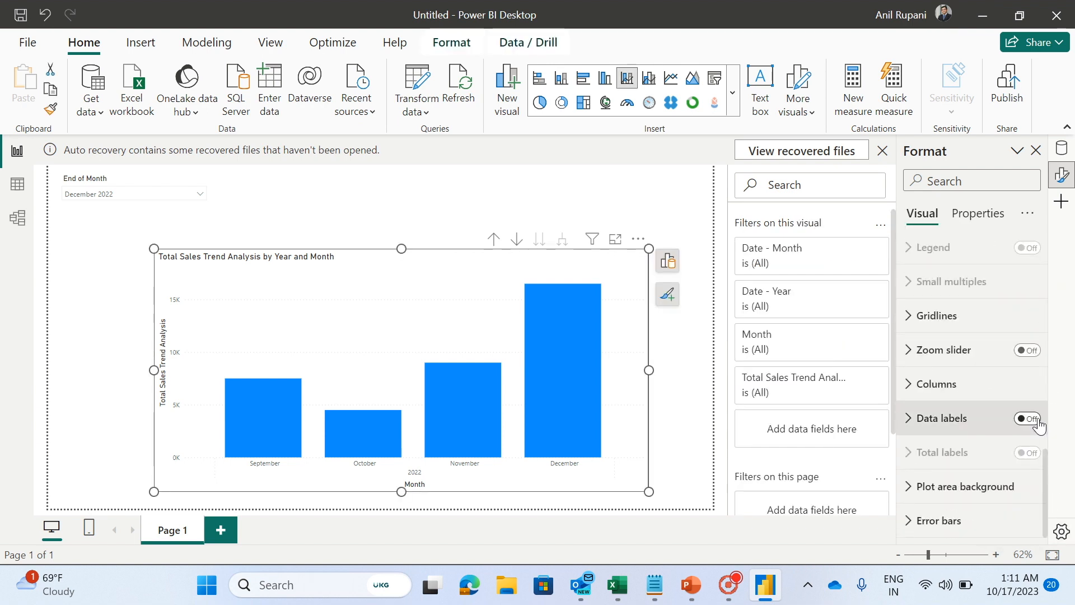
{"action": "left_click", "coordinate": [913, 429]}
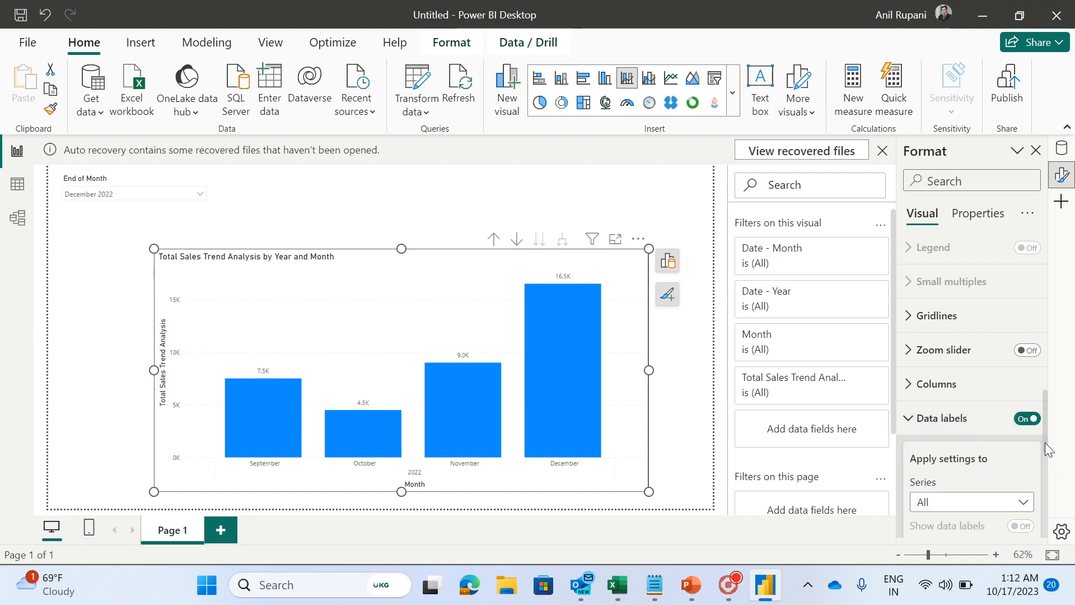
- Format the chart's data label values as bold, size 11 and black
{"action": "left_click_drag", "start_coordinate": [1045, 448], "coordinate": [1056, 525]}
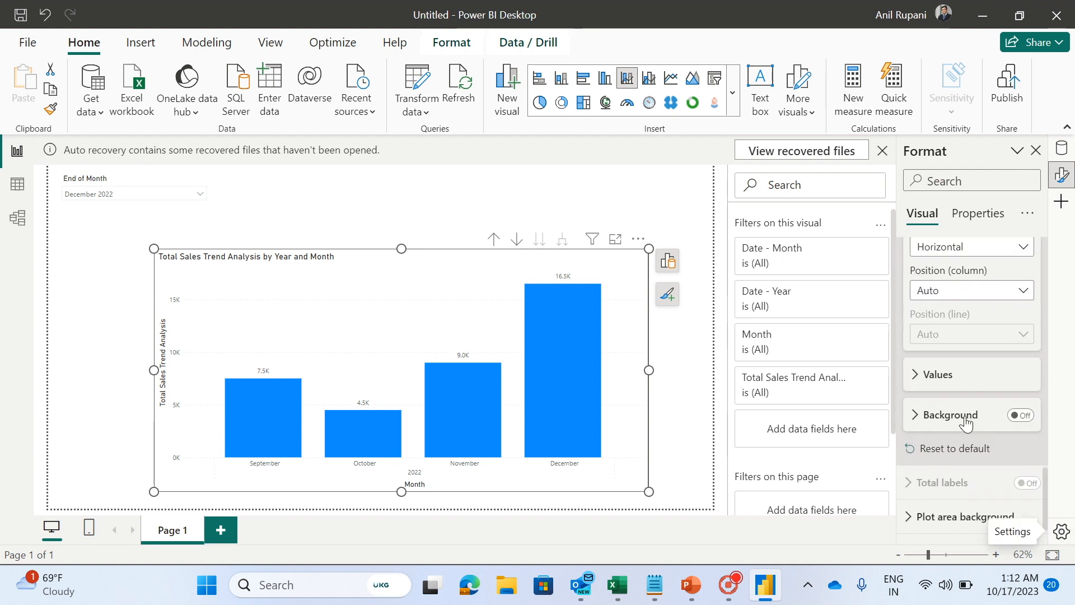
{"action": "left_click", "coordinate": [916, 376]}
{"action": "left_click", "coordinate": [1028, 415]}
{"action": "left_click", "coordinate": [1028, 415]}
{"action": "left_click", "coordinate": [919, 443]}
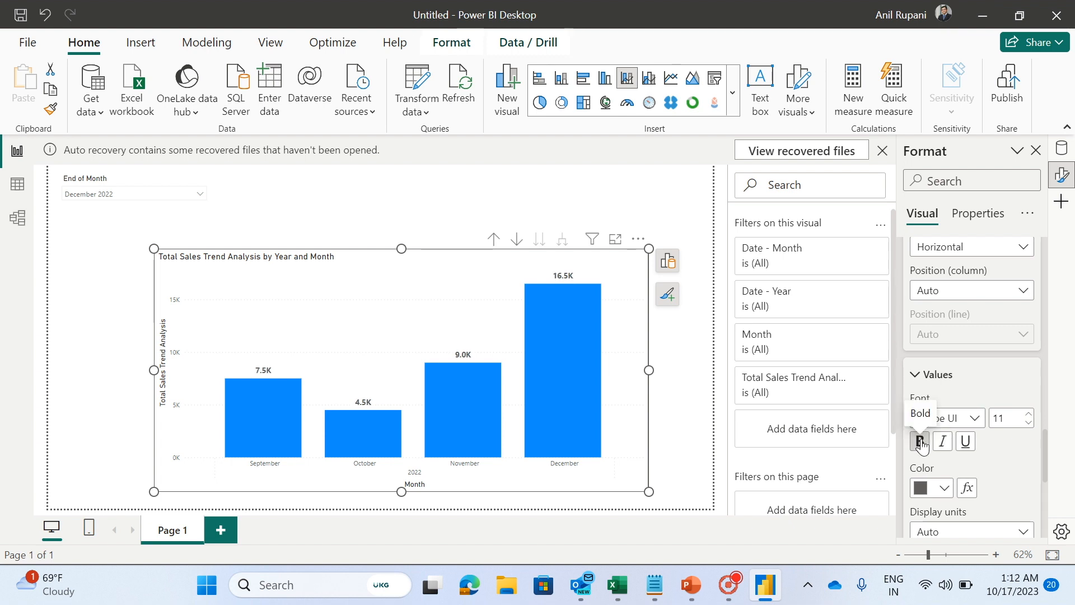
{"action": "left_click", "coordinate": [946, 488]}
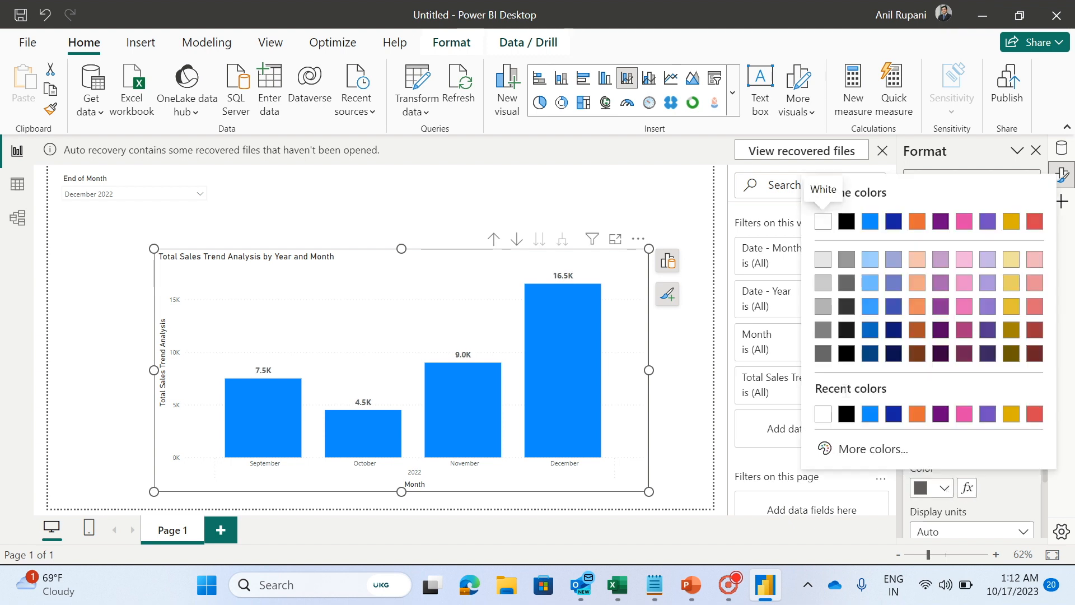
{"action": "left_click", "coordinate": [847, 419]}
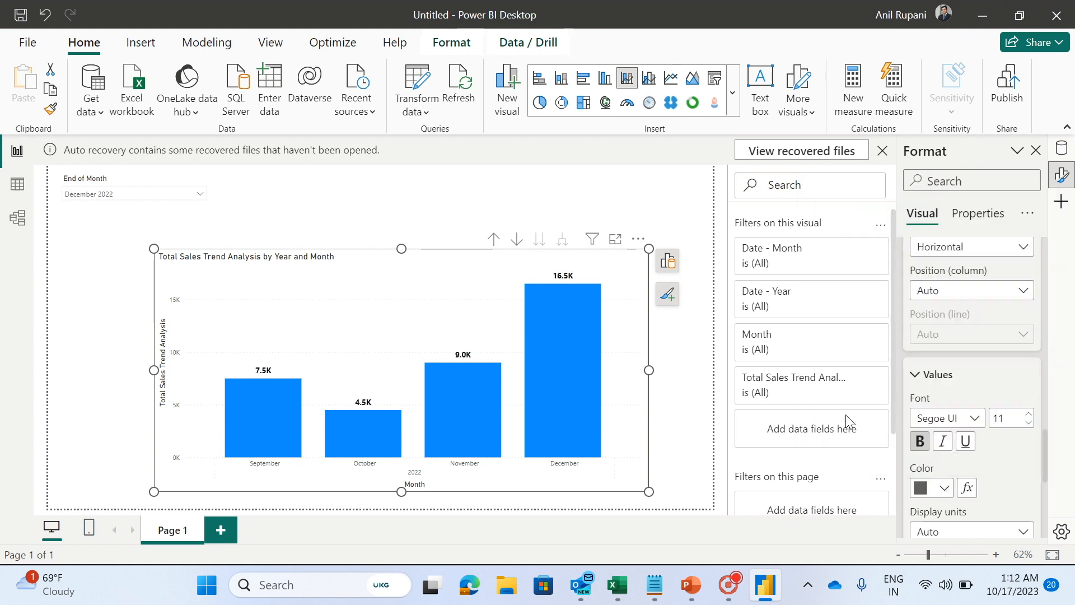
- Turn on a visual border for the End of Month slicer with 10 px rounded corners
{"action": "left_click", "coordinate": [150, 186]}
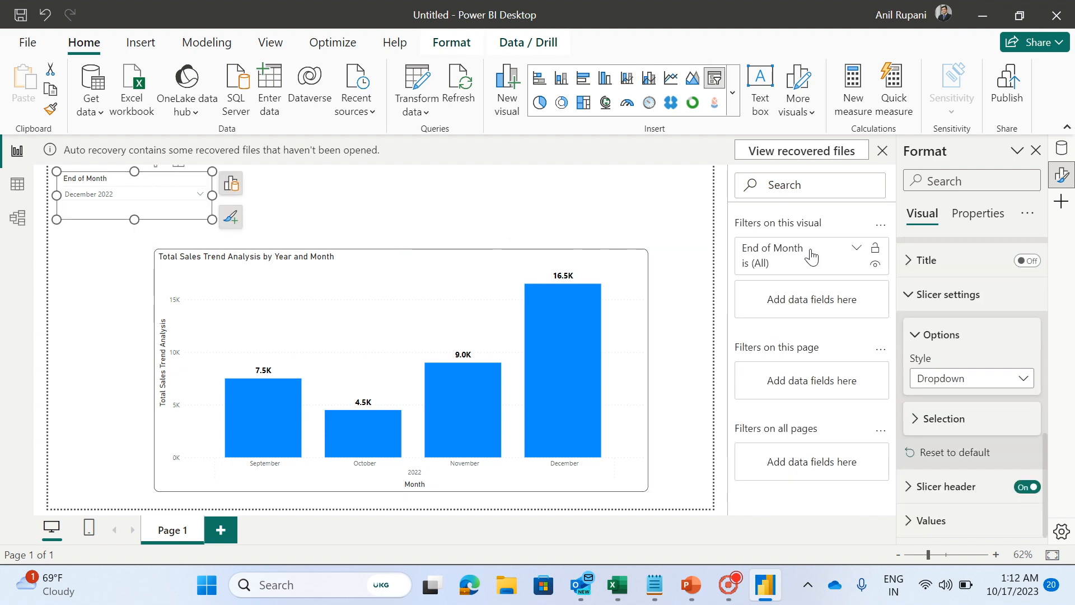
{"action": "left_click_drag", "start_coordinate": [1046, 464], "coordinate": [1054, 364]}
{"action": "left_click", "coordinate": [1022, 358]}
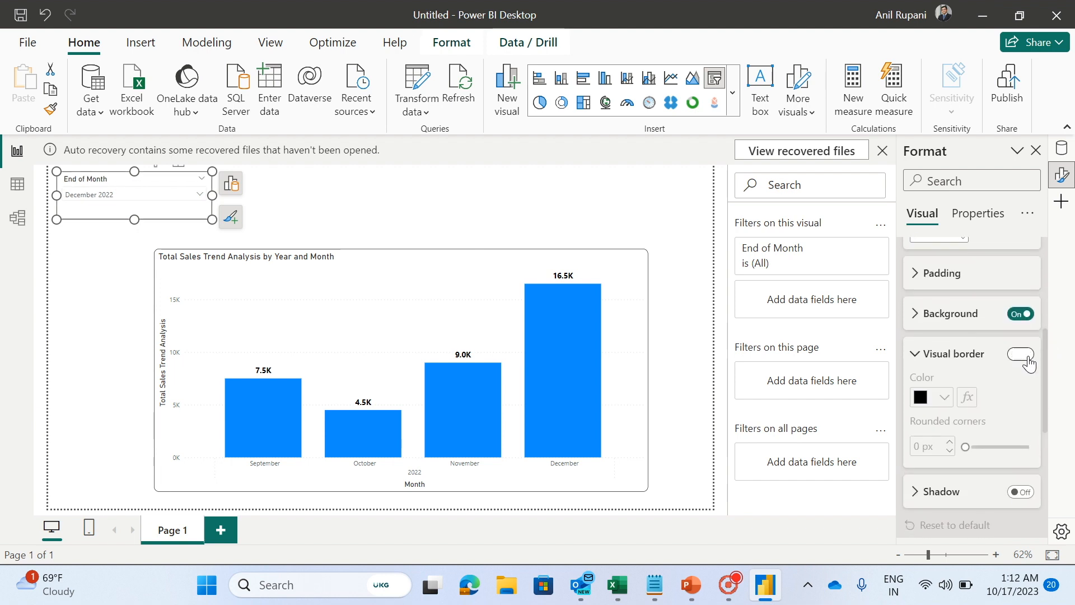
{"action": "left_click_drag", "start_coordinate": [962, 446], "coordinate": [986, 450]}
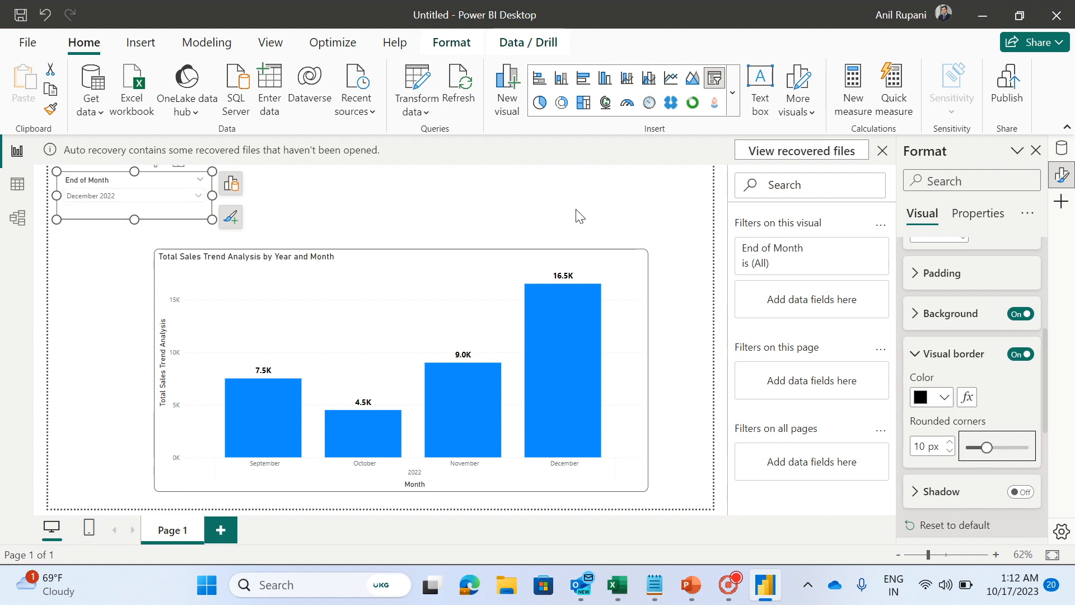
{"action": "left_click", "coordinate": [558, 216]}
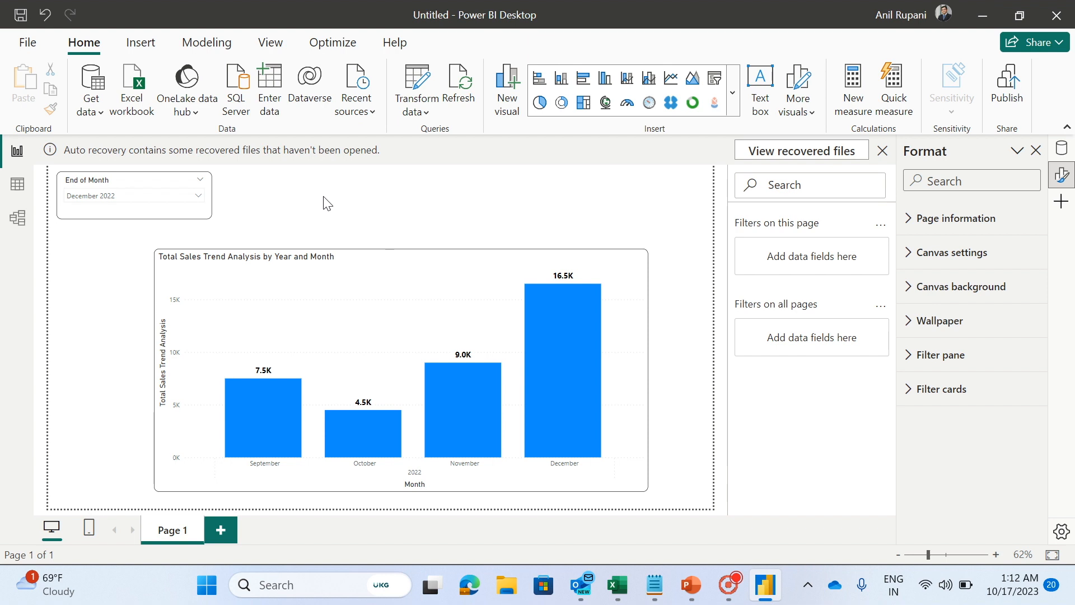
- Filter the report to June 2022 with the End of Month slicer
{"action": "left_click", "coordinate": [198, 198]}
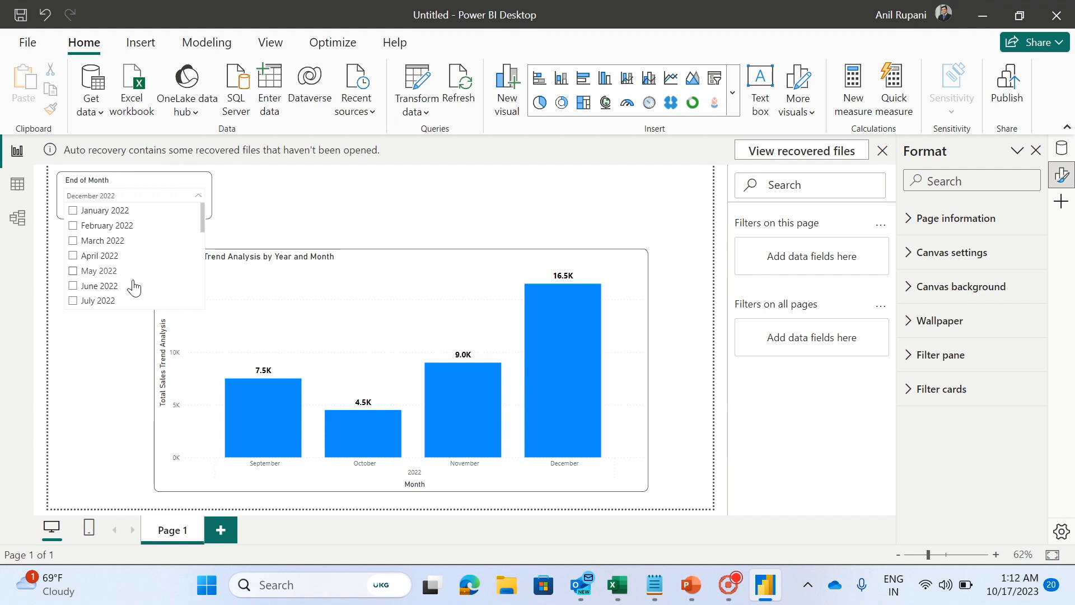
{"action": "left_click", "coordinate": [73, 287]}
{"action": "left_click", "coordinate": [329, 201]}
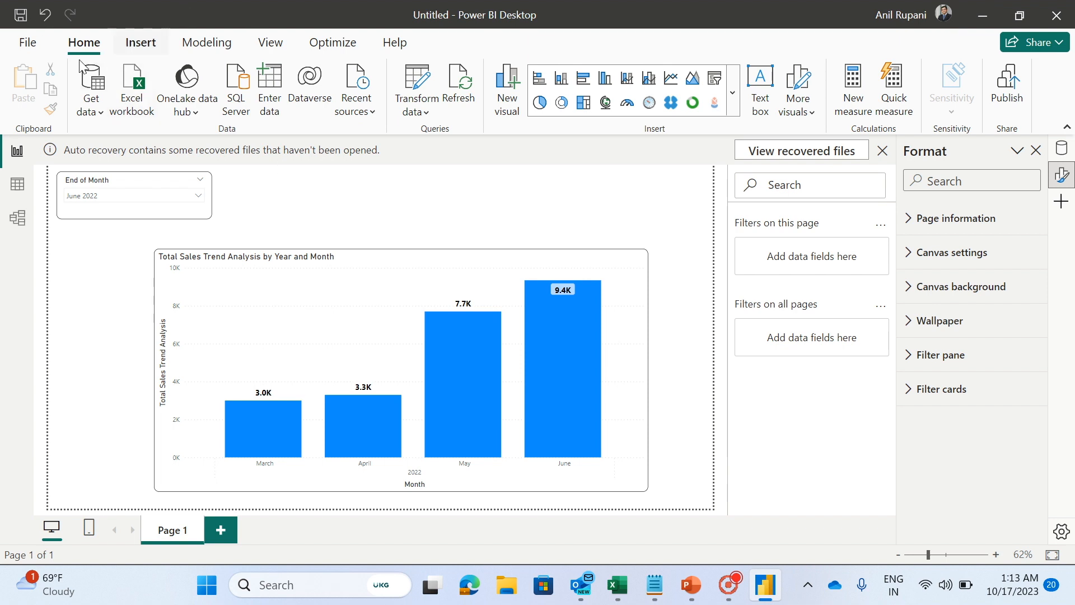
- Start a new numeric range parameter and name it No. of Months Trend
{"action": "left_click", "coordinate": [213, 48]}
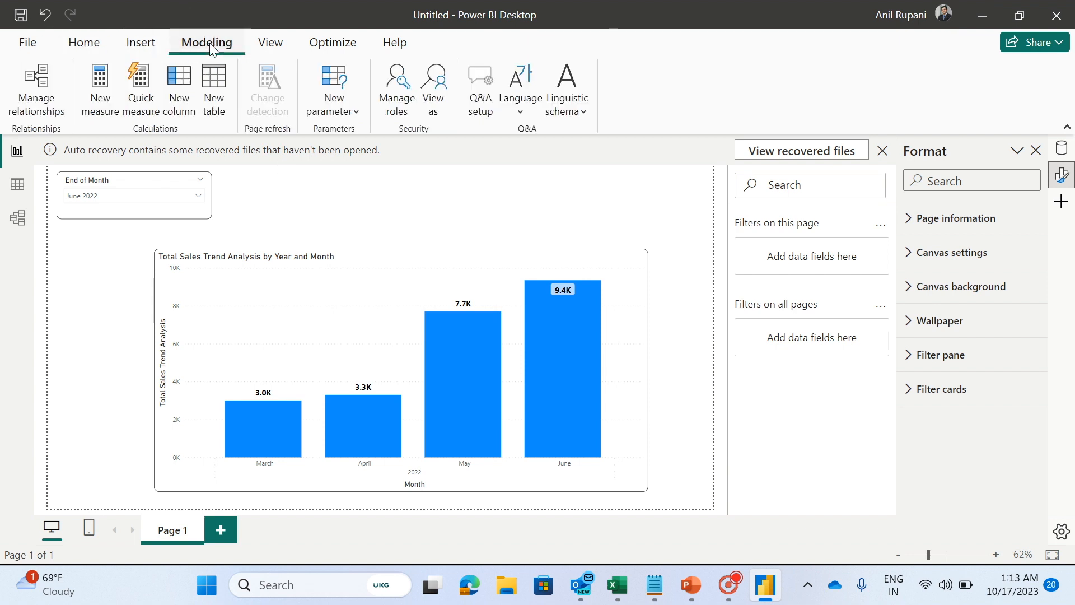
{"action": "left_click", "coordinate": [338, 108]}
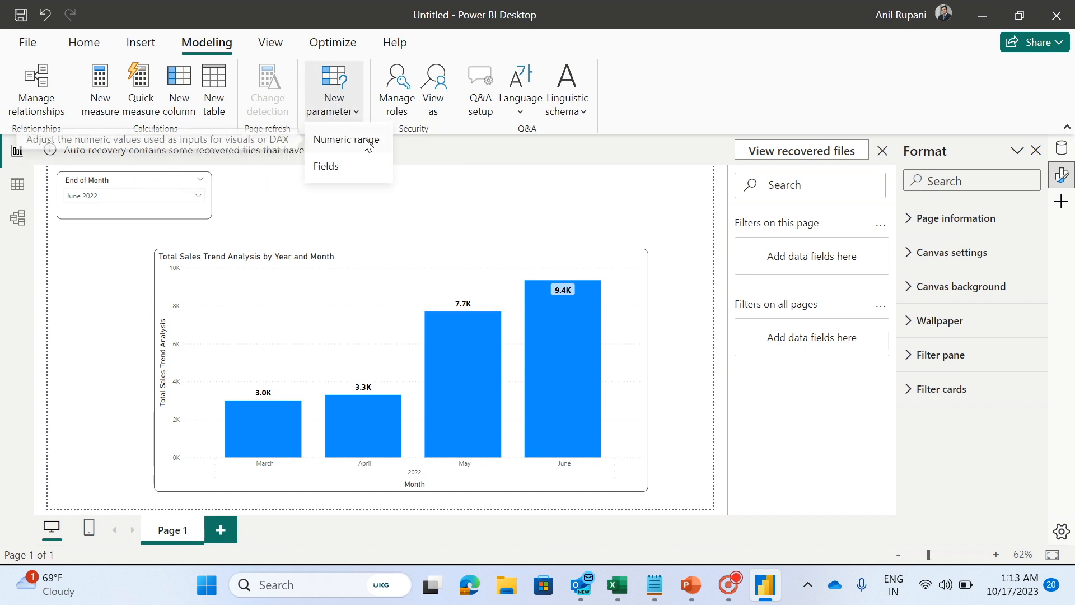
{"action": "left_click", "coordinate": [365, 140]}
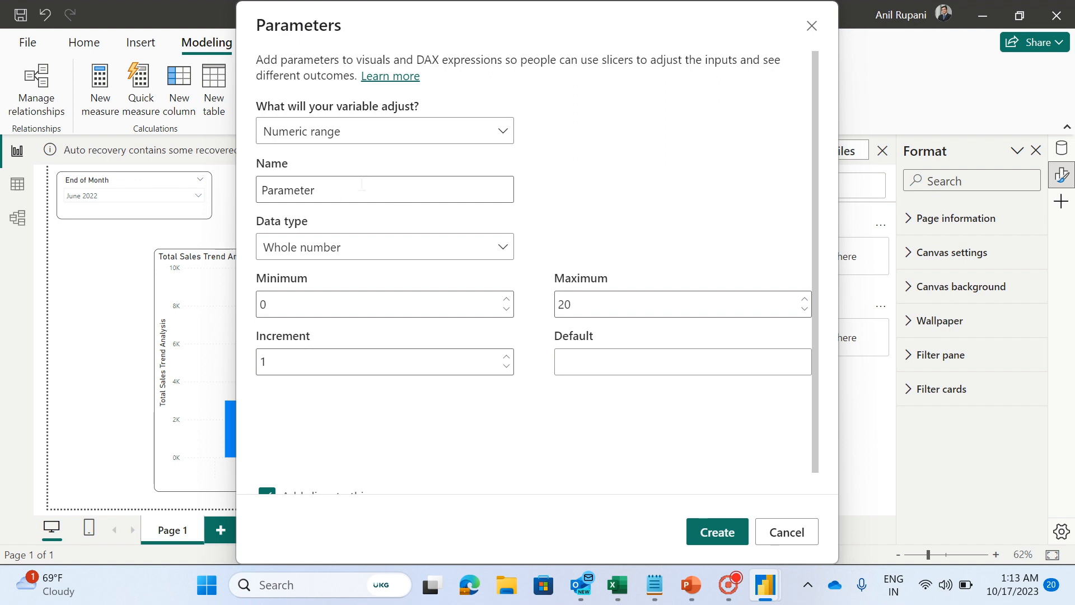
{"action": "left_click", "coordinate": [330, 190]}
{"action": "key", "text": "BackSpace"}
{"action": "key", "text": "BackSpace"}
{"action": "key", "text": "BackSpace"}
{"action": "key", "text": "BackSpace"}
{"action": "key", "text": "BackSpace"}
{"action": "key", "text": "BackSpace"}
{"action": "key", "text": "BackSpace"}
{"action": "key", "text": "BackSpace"}
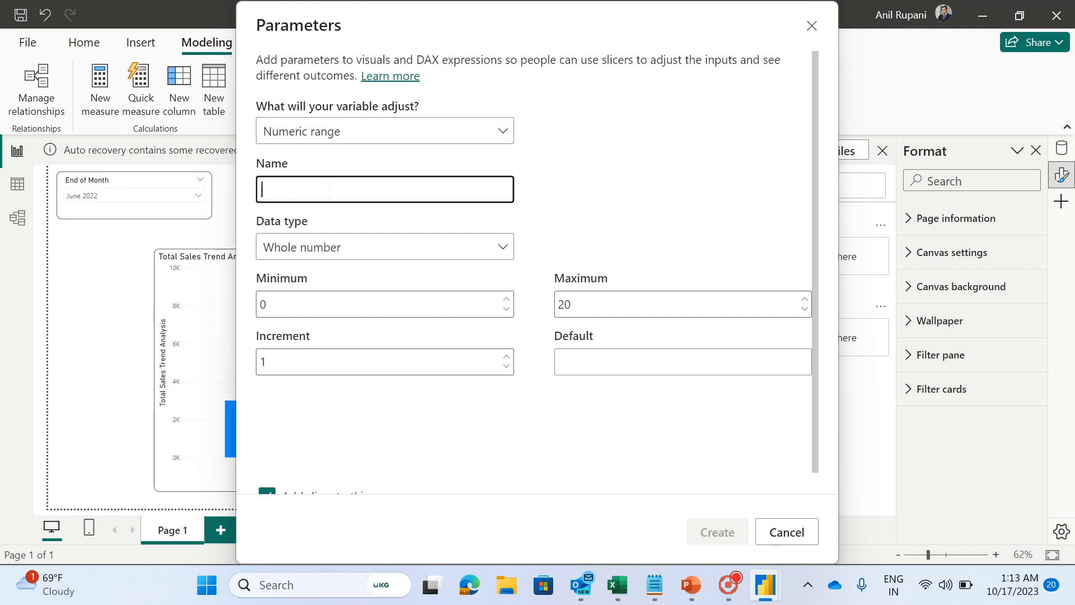
{"action": "type", "text": "No. of"}
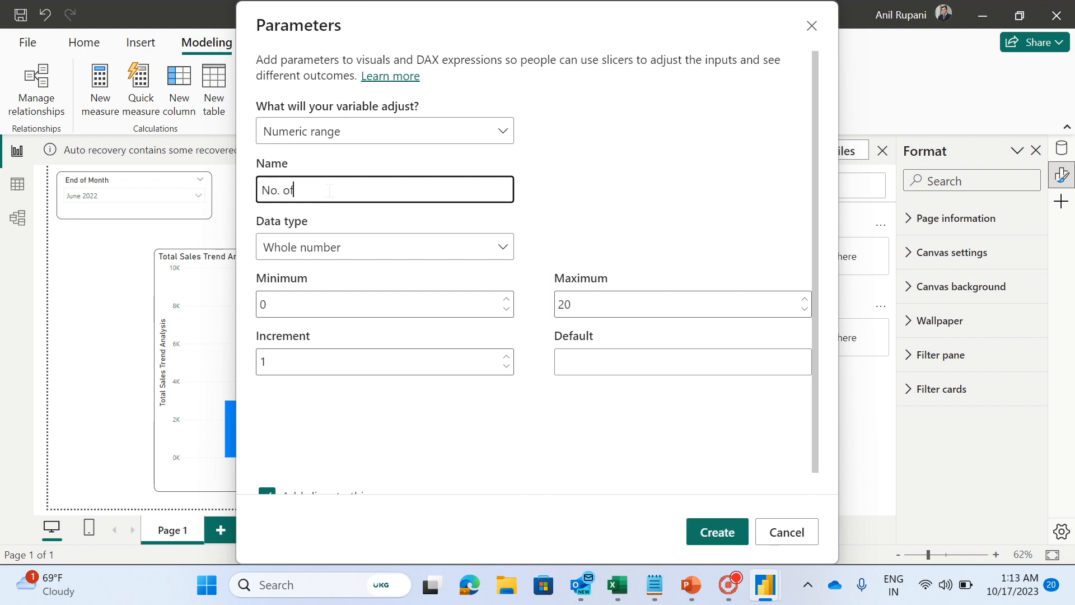
{"action": "type", "text": " Months Trend"}
- Set the parameter's minimum to 1, maximum to 12 and default to 4, and create it with its slicer on the page
{"action": "left_click", "coordinate": [292, 304]}
{"action": "key", "text": "BackSpace"}
{"action": "type", "text": "1"}
{"action": "left_click", "coordinate": [575, 305]}
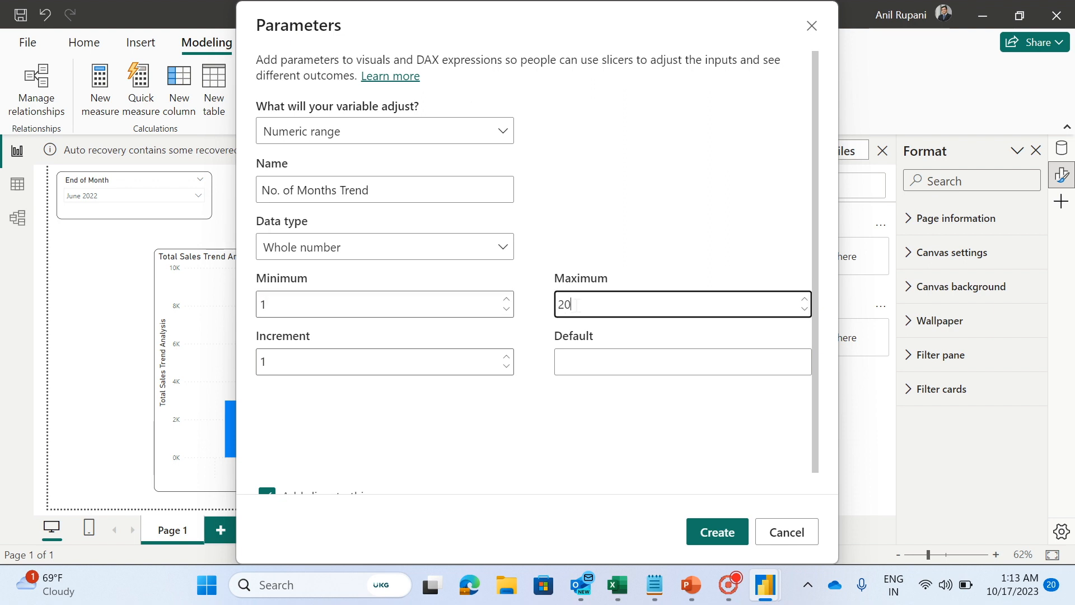
{"action": "key", "text": "BackSpace"}
{"action": "type", "text": "1"}
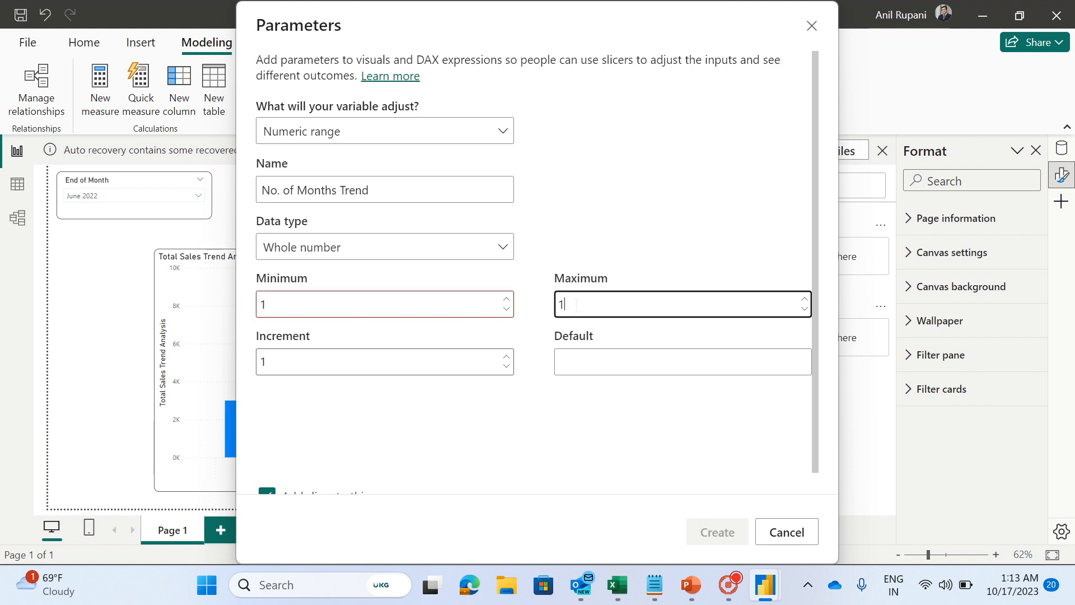
{"action": "type", "text": "2"}
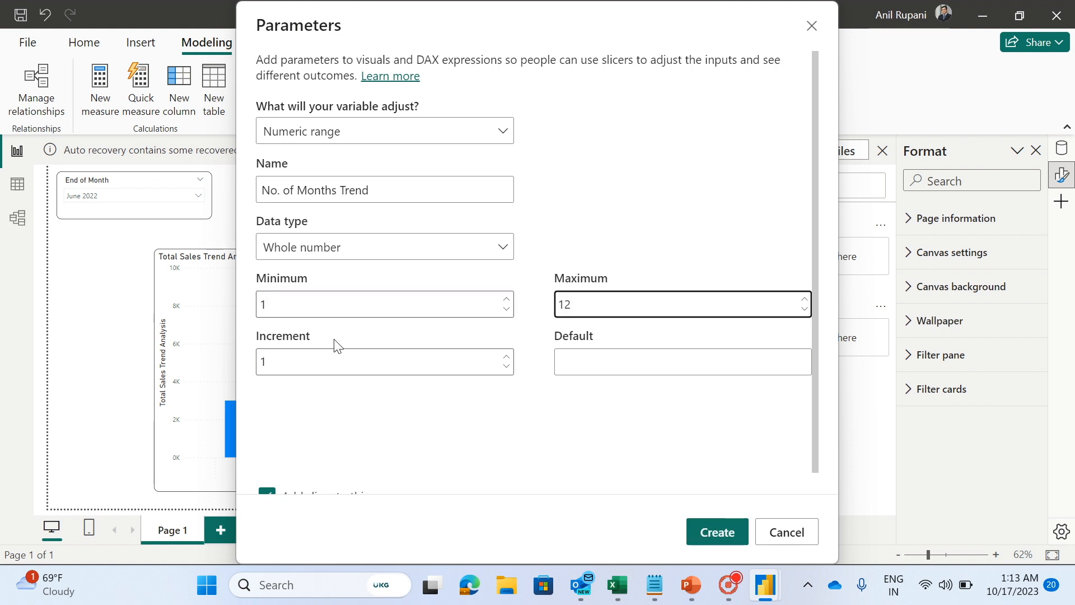
{"action": "left_click", "coordinate": [576, 368]}
{"action": "type", "text": "4"}
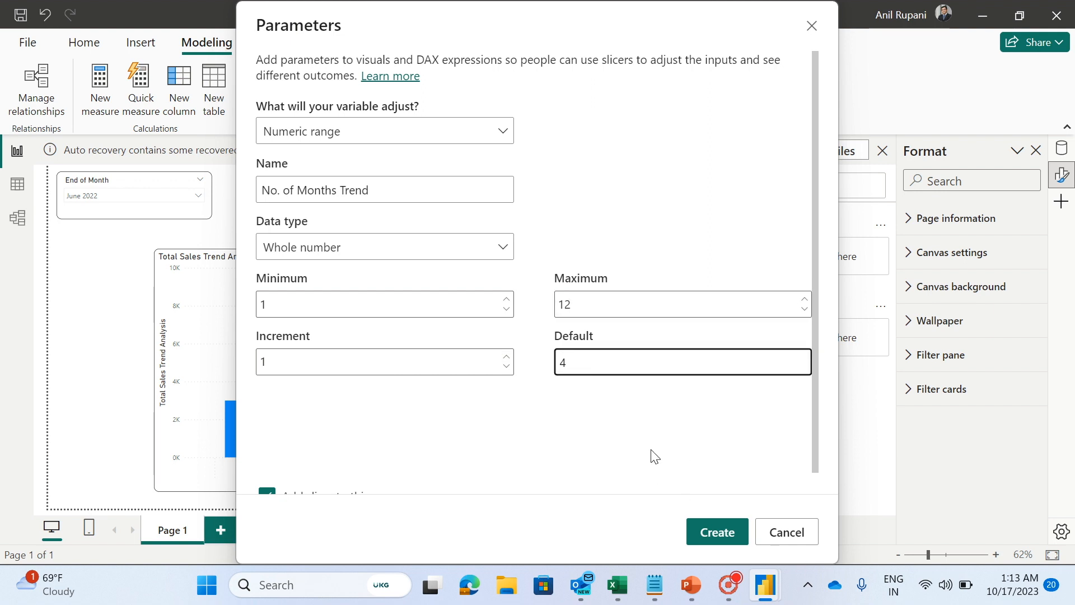
{"action": "left_click", "coordinate": [705, 535]}
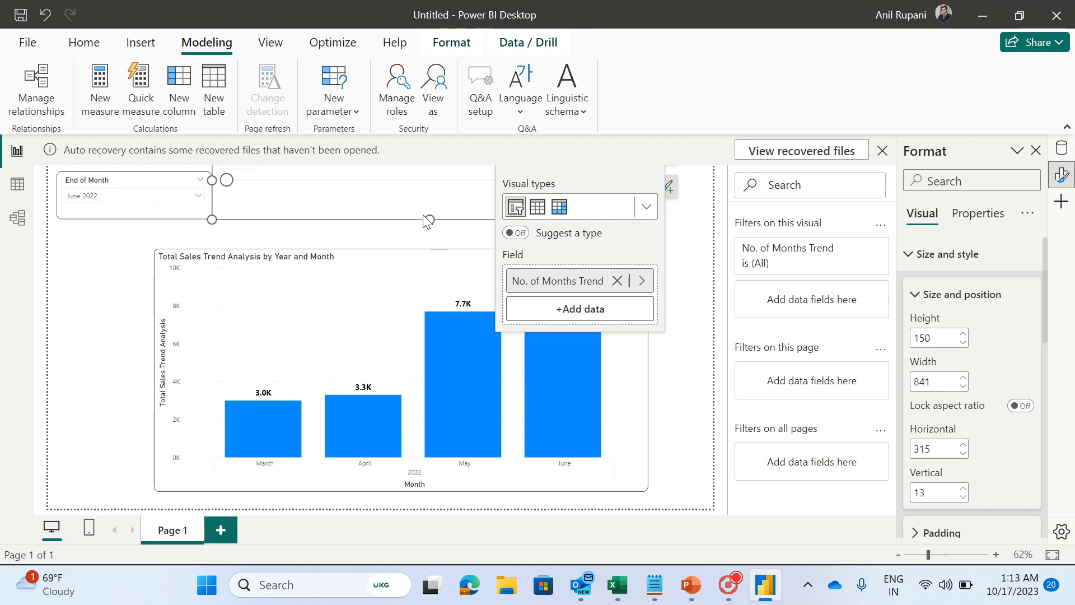
- Resize the No. of Months Trend slicer to about 697 wide and 190 high, and remove the unopened auto-recovery files
{"action": "left_click_drag", "start_coordinate": [429, 219], "coordinate": [430, 240]}
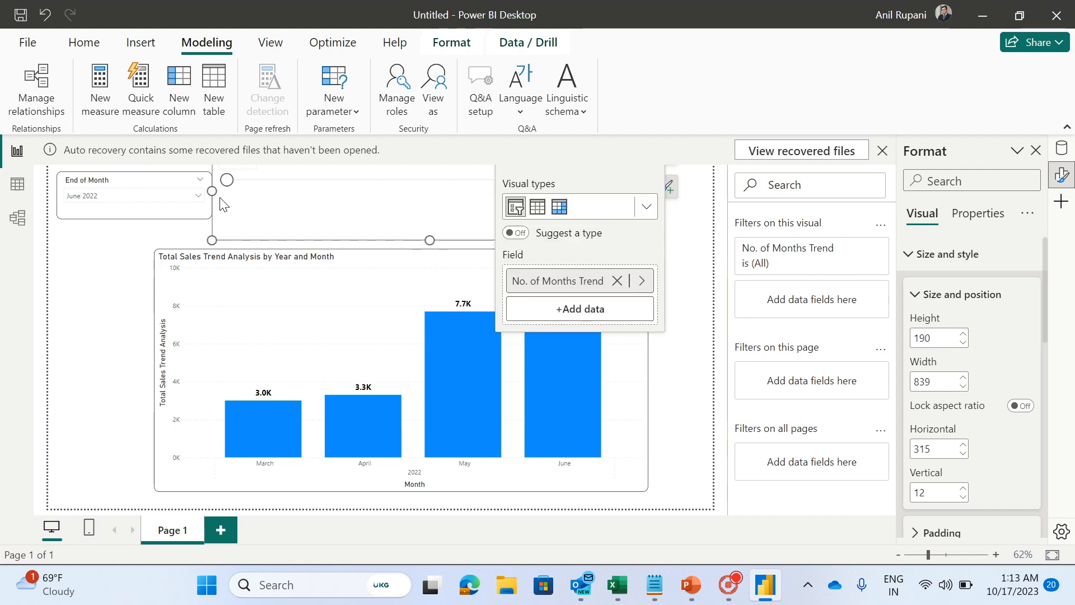
{"action": "left_click", "coordinate": [882, 150]}
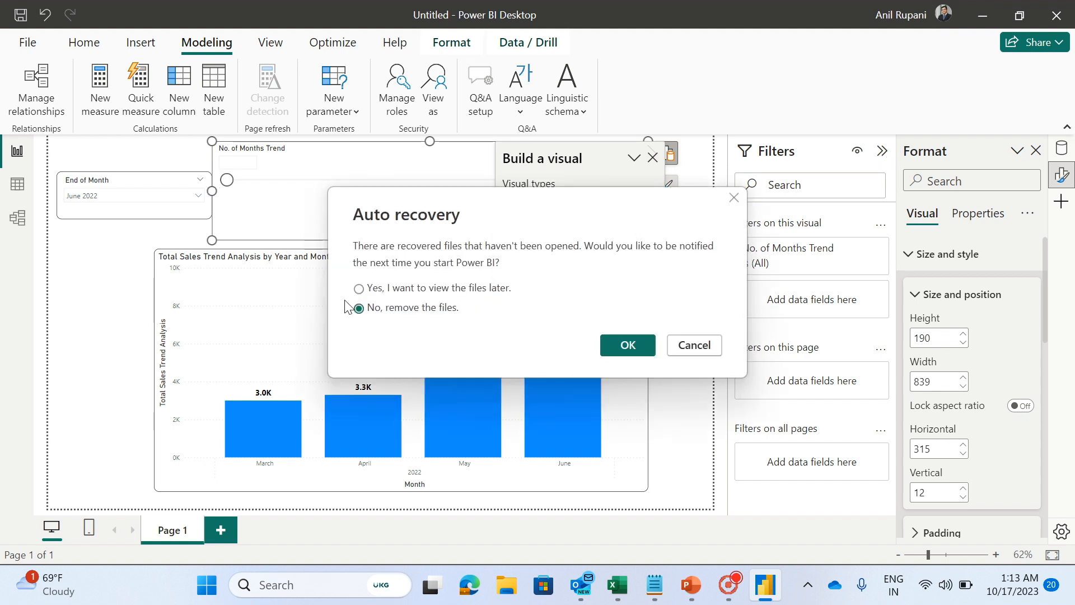
{"action": "left_click", "coordinate": [627, 342]}
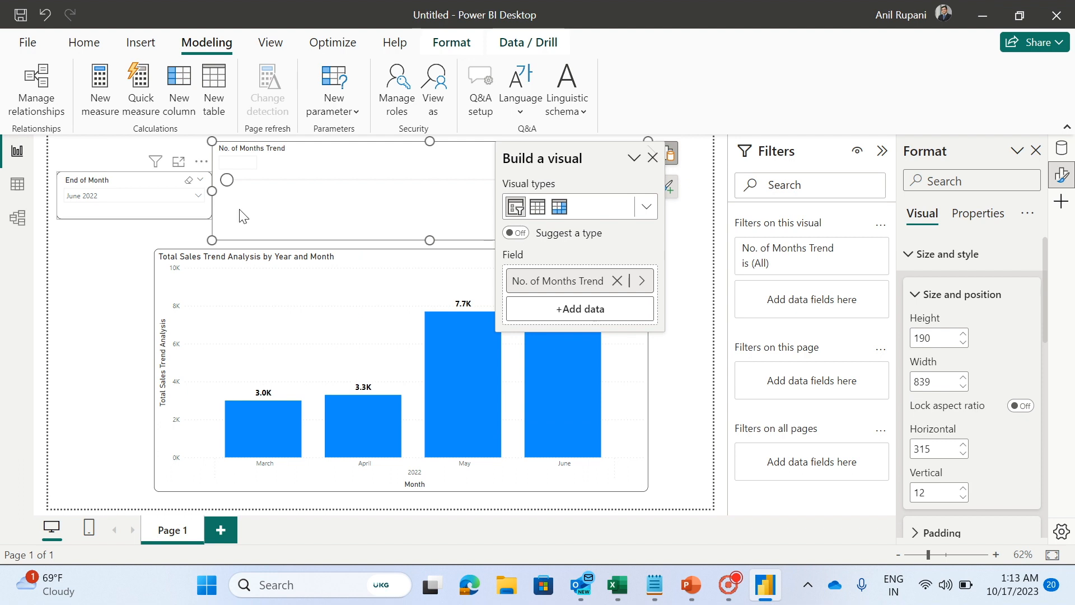
{"action": "left_click_drag", "start_coordinate": [210, 190], "coordinate": [284, 191]}
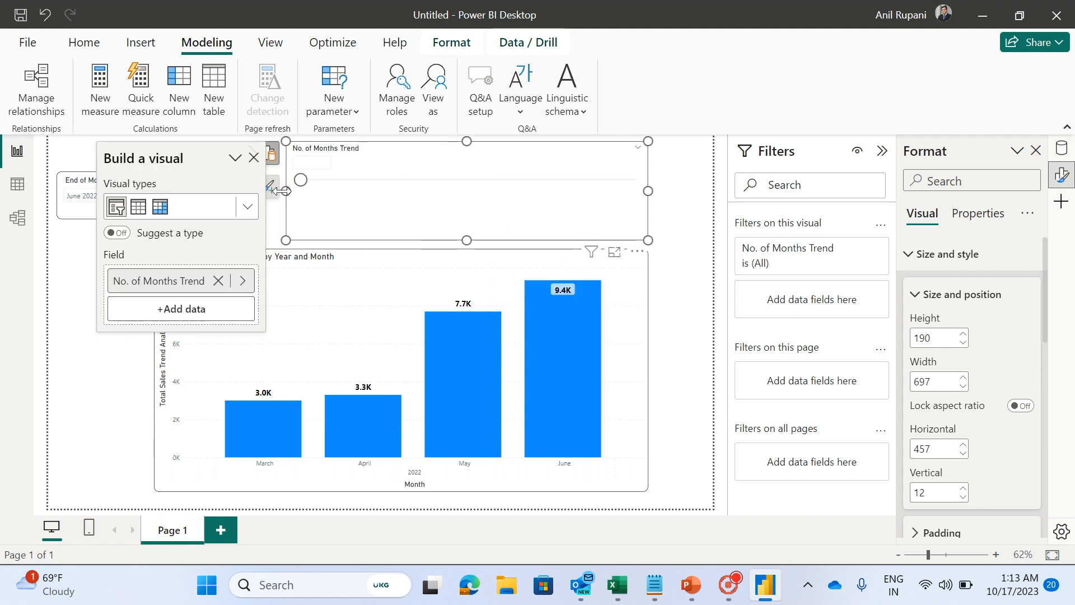
- Move the No. of Months Trend slicer to 5 and back to 1, and reduce its height to about 173
{"action": "left_click_drag", "start_coordinate": [300, 179], "coordinate": [409, 192]}
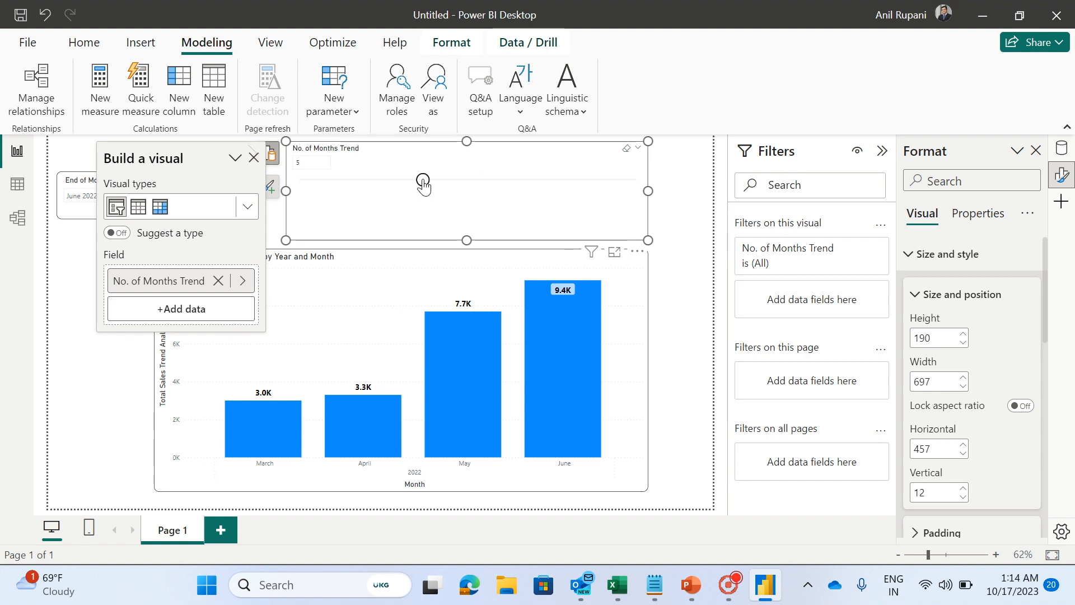
{"action": "left_click_drag", "start_coordinate": [423, 180], "coordinate": [299, 180]}
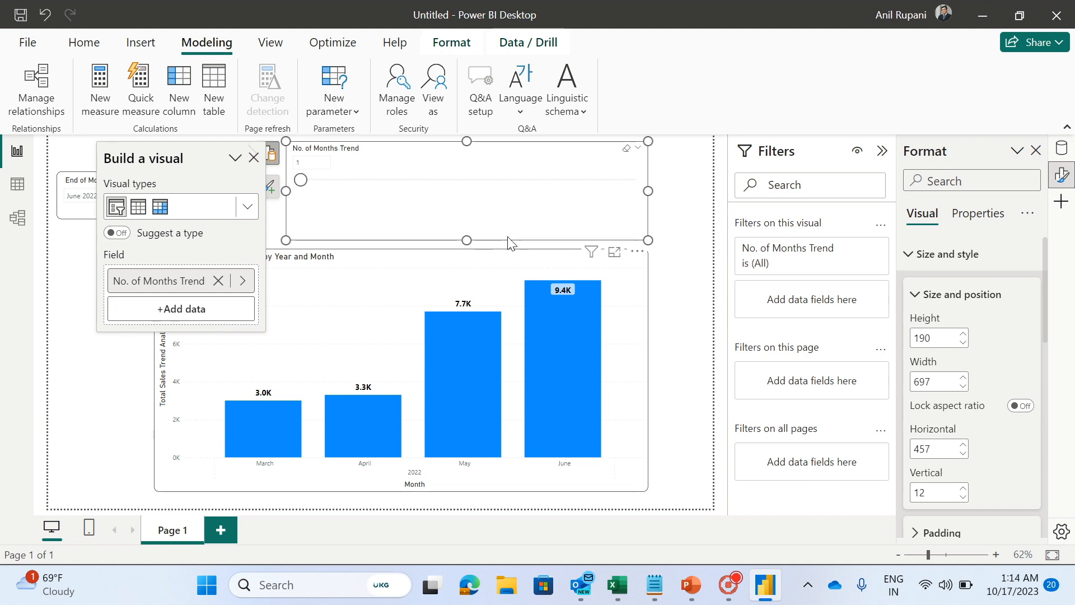
{"action": "left_click_drag", "start_coordinate": [464, 240], "coordinate": [464, 230]}
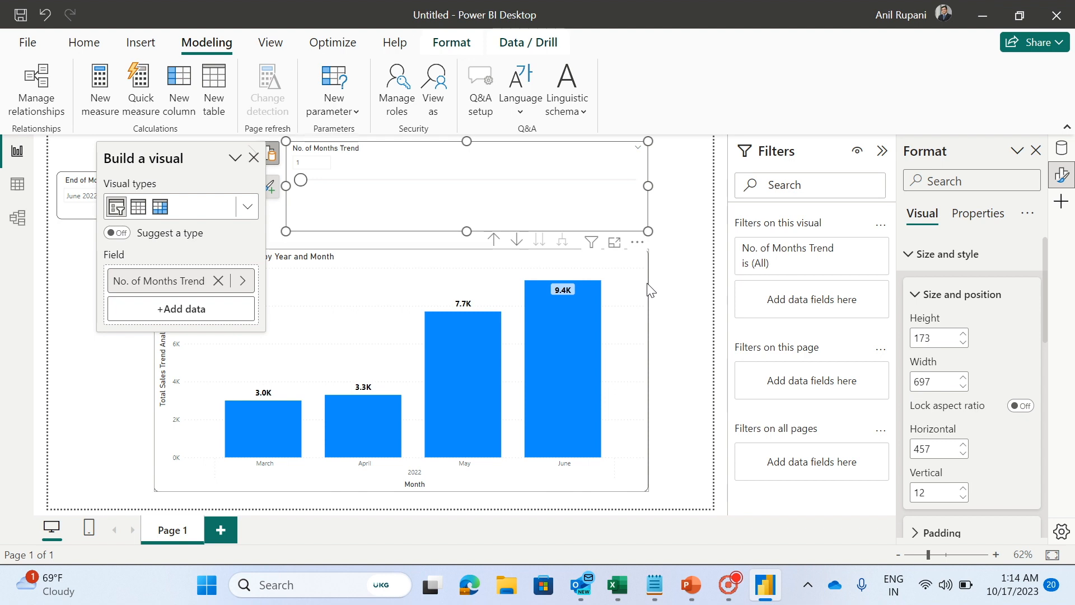
- Open the Total Sales Trend Analysis measure and delete the fixed -4 interval from its DATESINPERIOD function
{"action": "left_click", "coordinate": [1062, 176]}
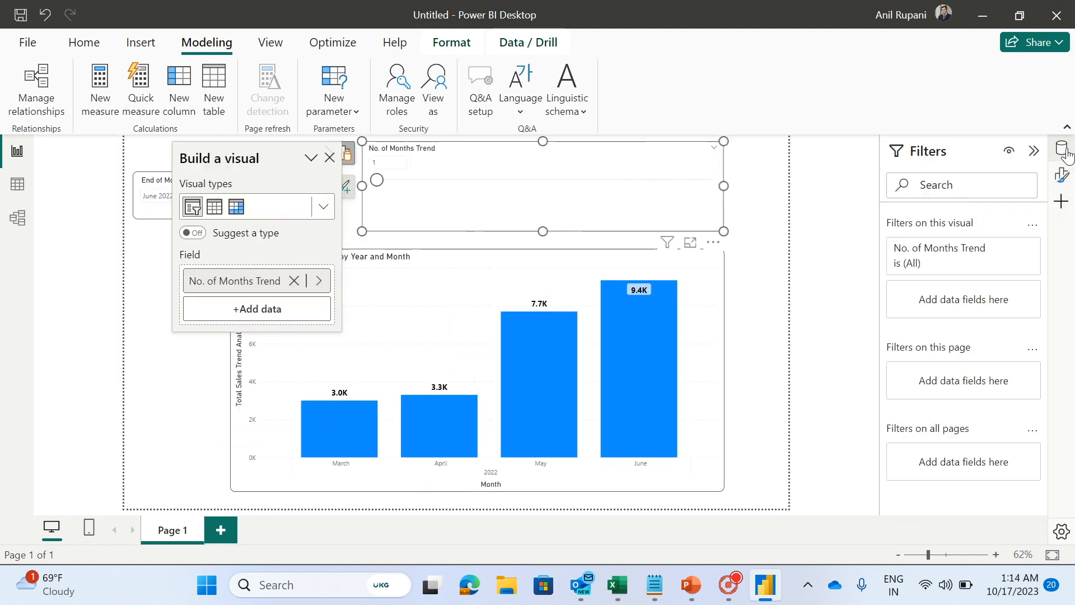
{"action": "left_click", "coordinate": [1062, 149]}
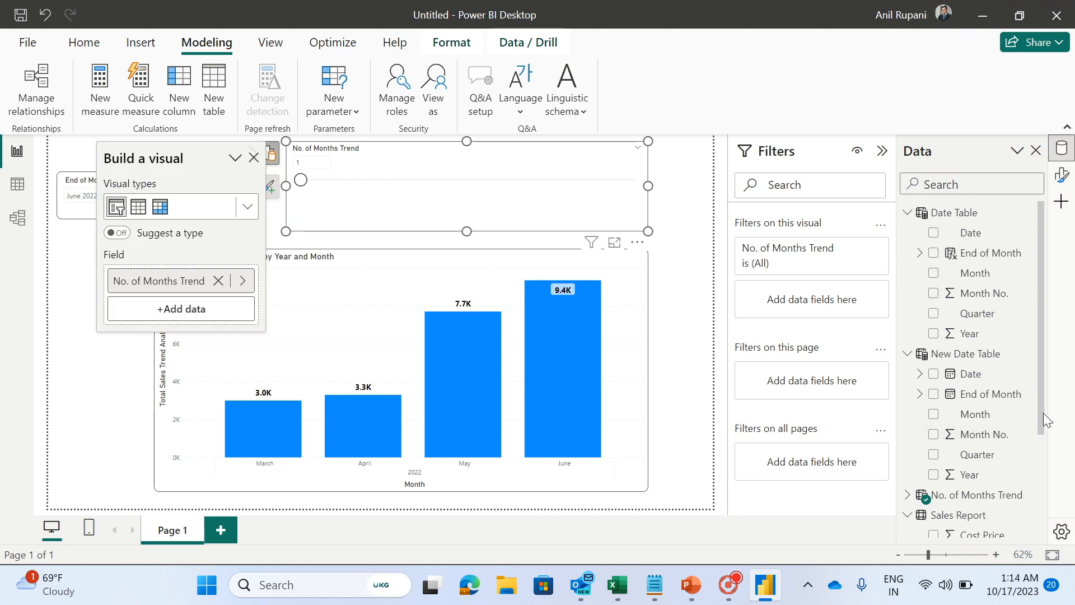
{"action": "left_click_drag", "start_coordinate": [1043, 420], "coordinate": [1046, 529]}
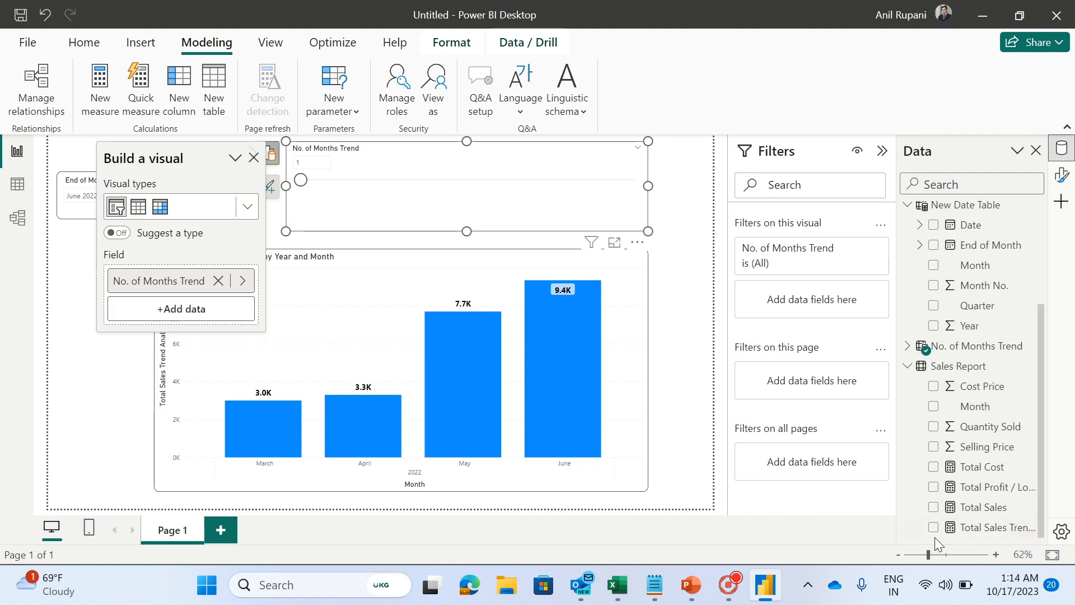
{"action": "left_click", "coordinate": [979, 527]}
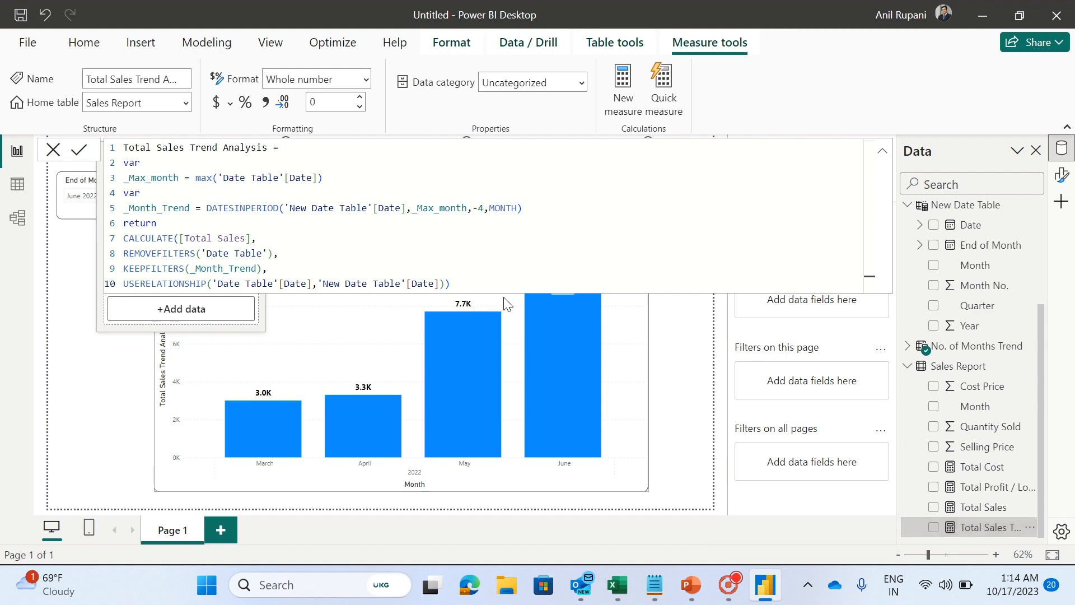
{"action": "left_click", "coordinate": [483, 207]}
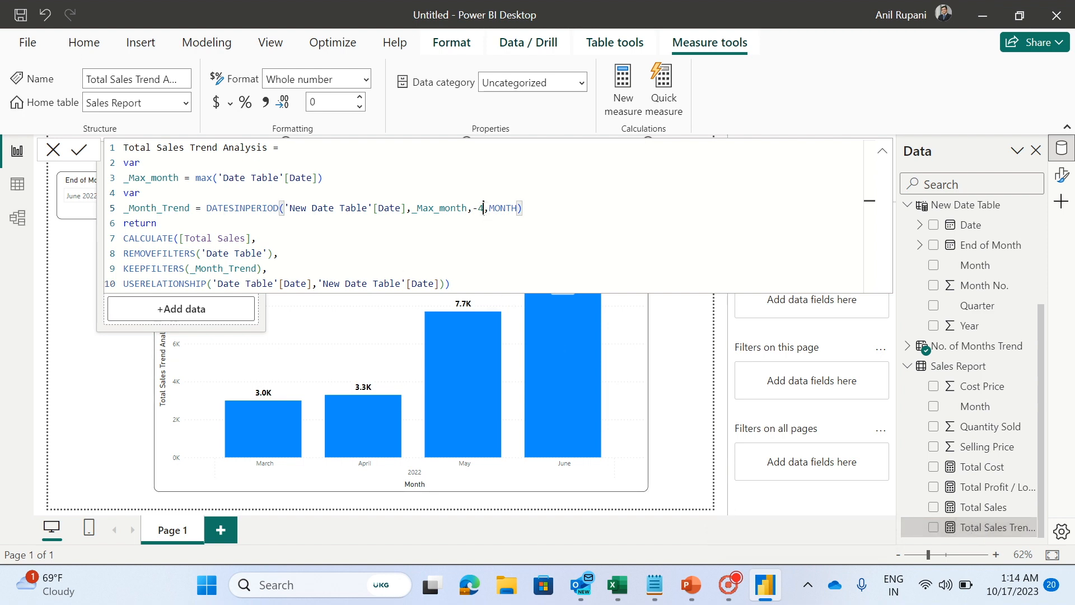
{"action": "key", "text": "BackSpace"}
{"action": "key", "text": "BackSpace"}
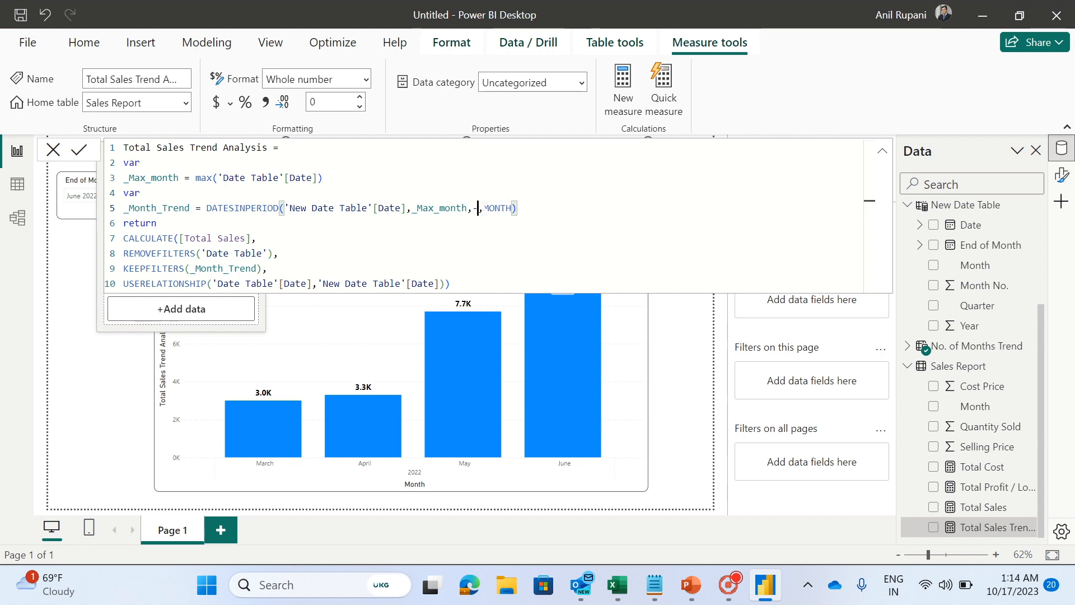
- Enter SELECTEDVALUE('No. of Months Trend'[No. of Months Trend])*-1 as the DATESINPERIOD interval and commit the measure
{"action": "type", "text": "sele"}
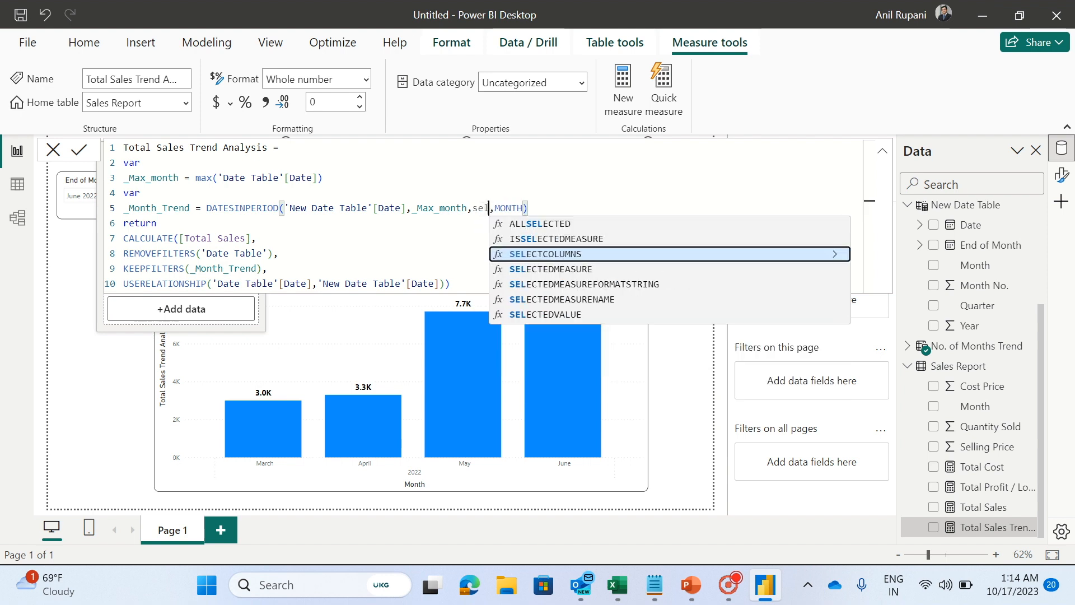
{"action": "left_click", "coordinate": [573, 315]}
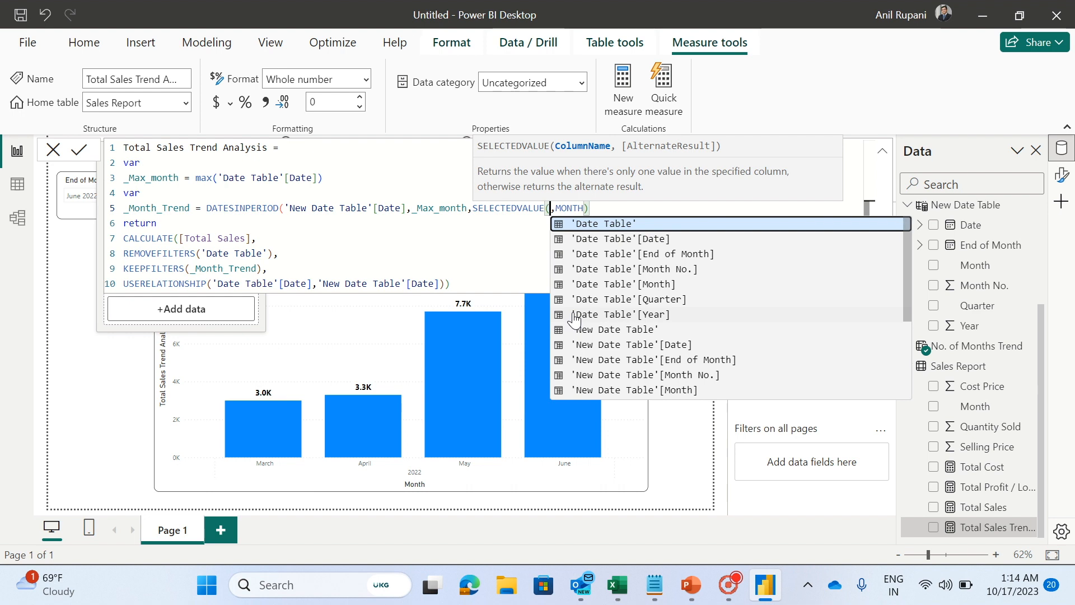
{"action": "type", "text": "No."}
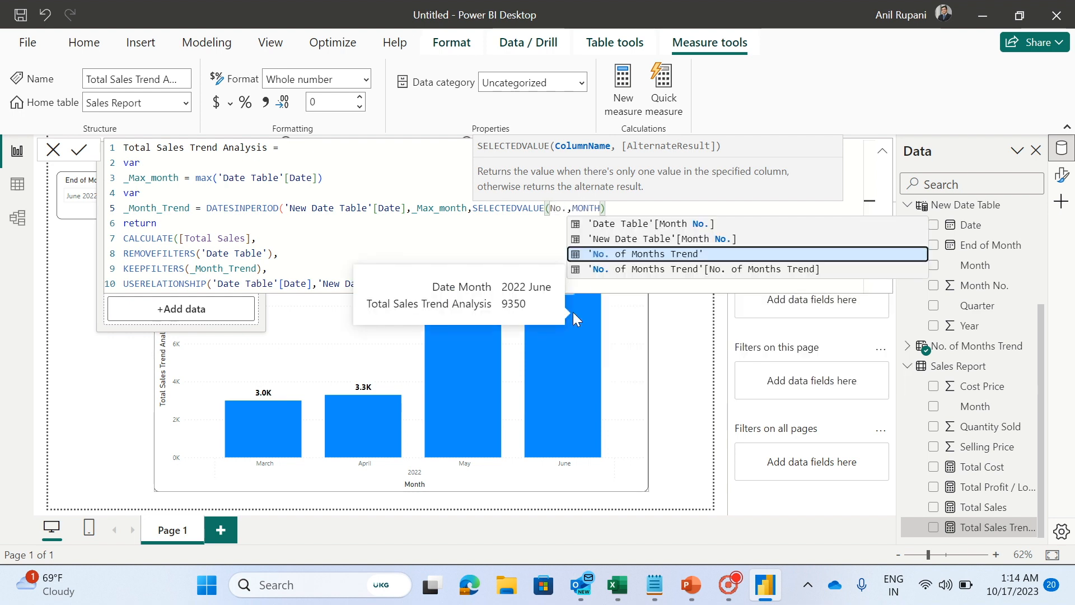
{"action": "key", "text": "BackSpace"}
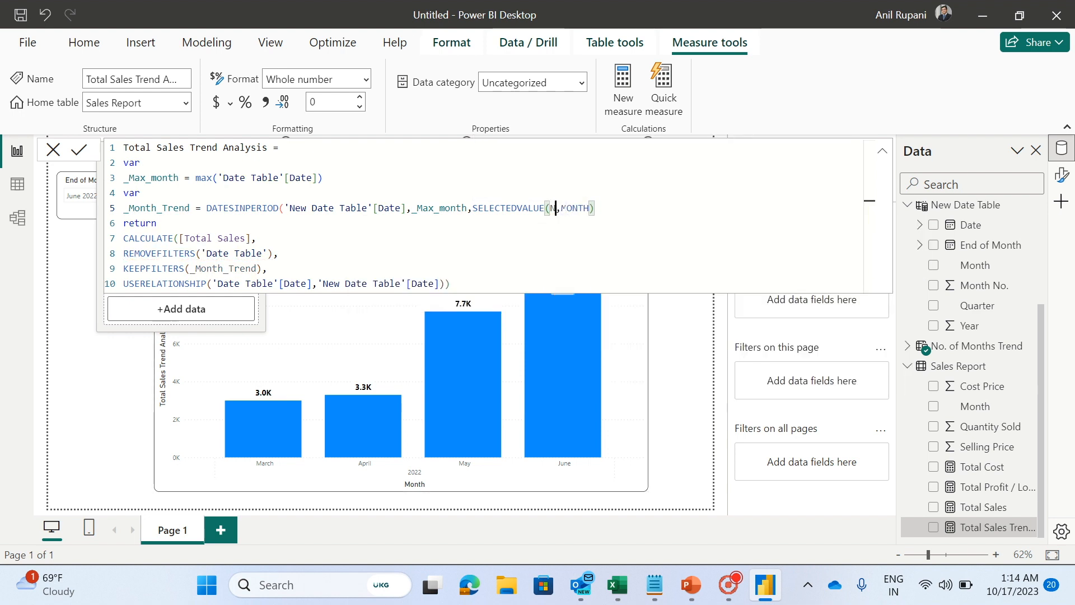
{"action": "type", "text": "."}
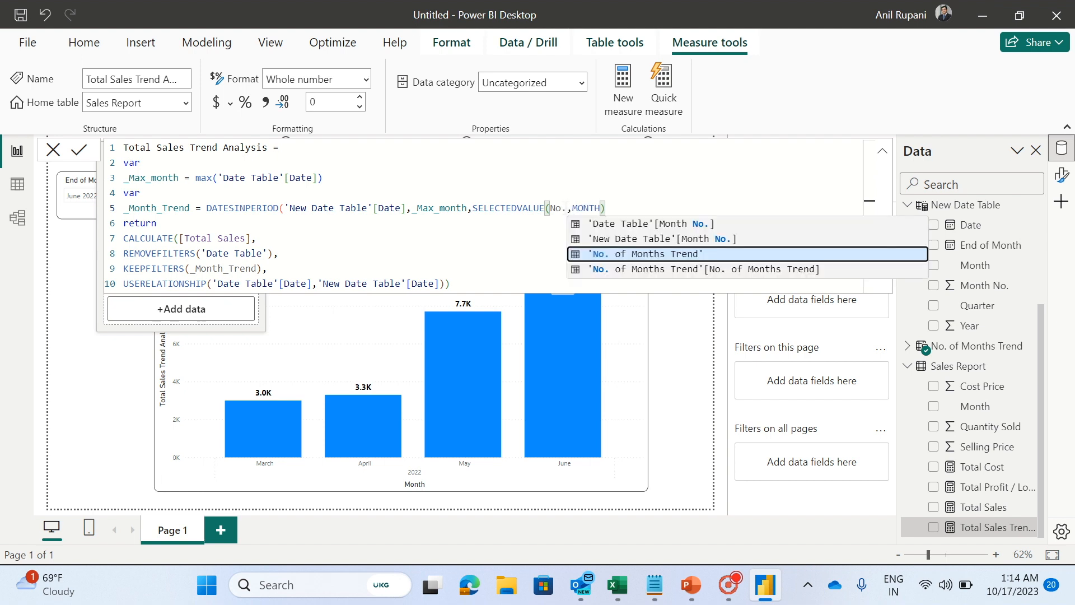
{"action": "left_click", "coordinate": [688, 270]}
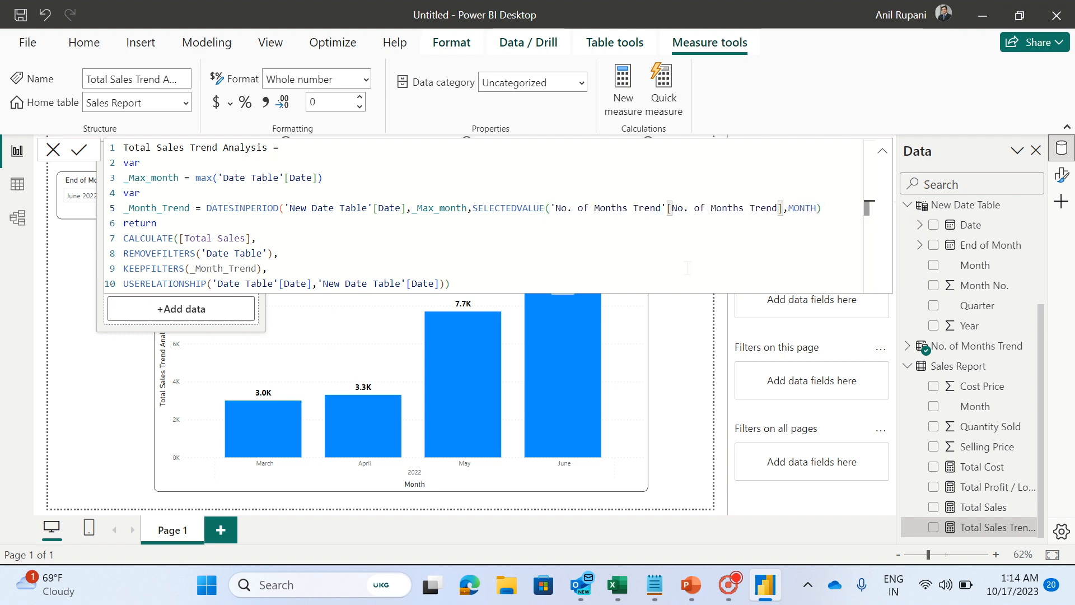
{"action": "type", "text": ")"}
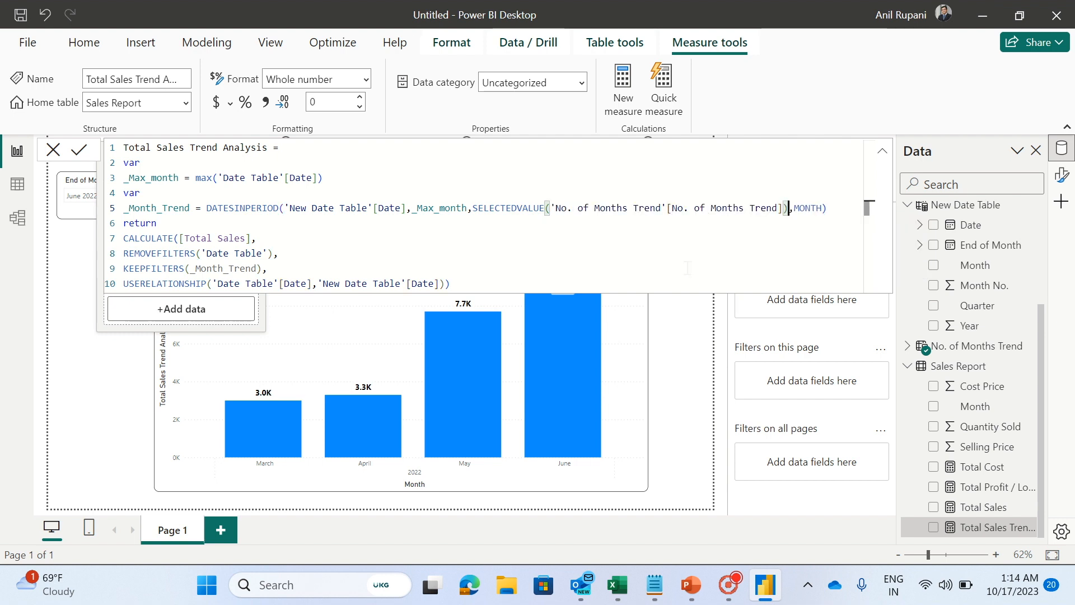
{"action": "type", "text": "*"}
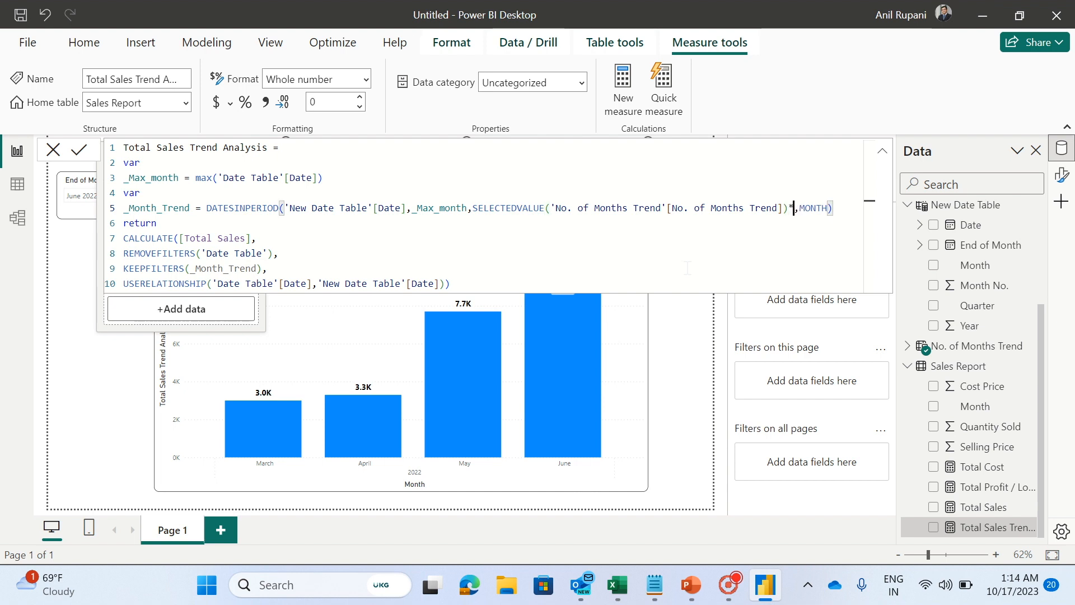
{"action": "type", "text": "-1"}
{"action": "left_click", "coordinate": [462, 282]}
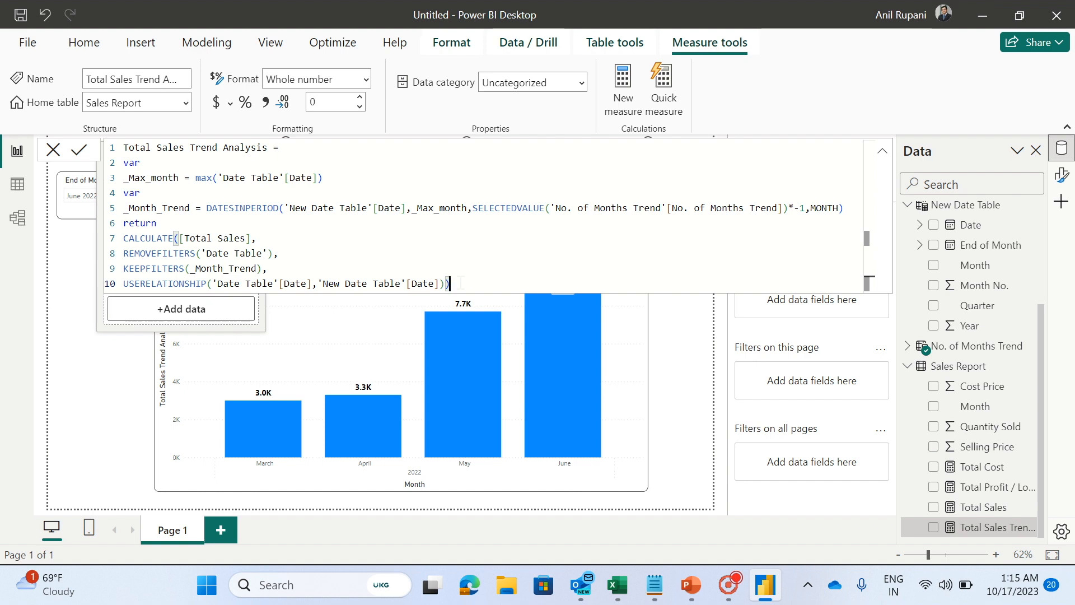
{"action": "key", "text": "Return"}
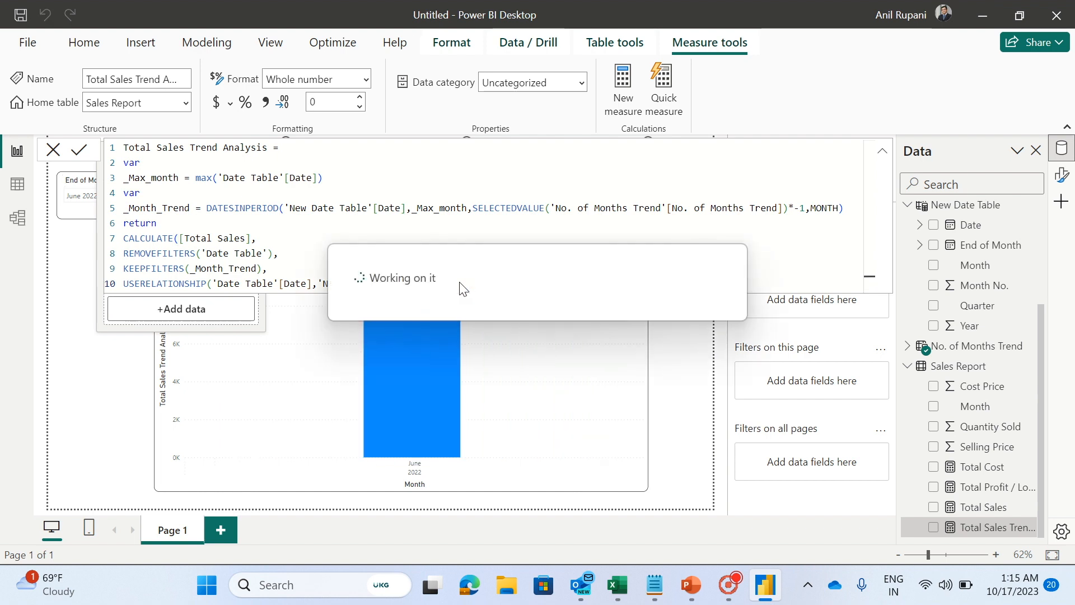
{"action": "left_click", "coordinate": [137, 385]}
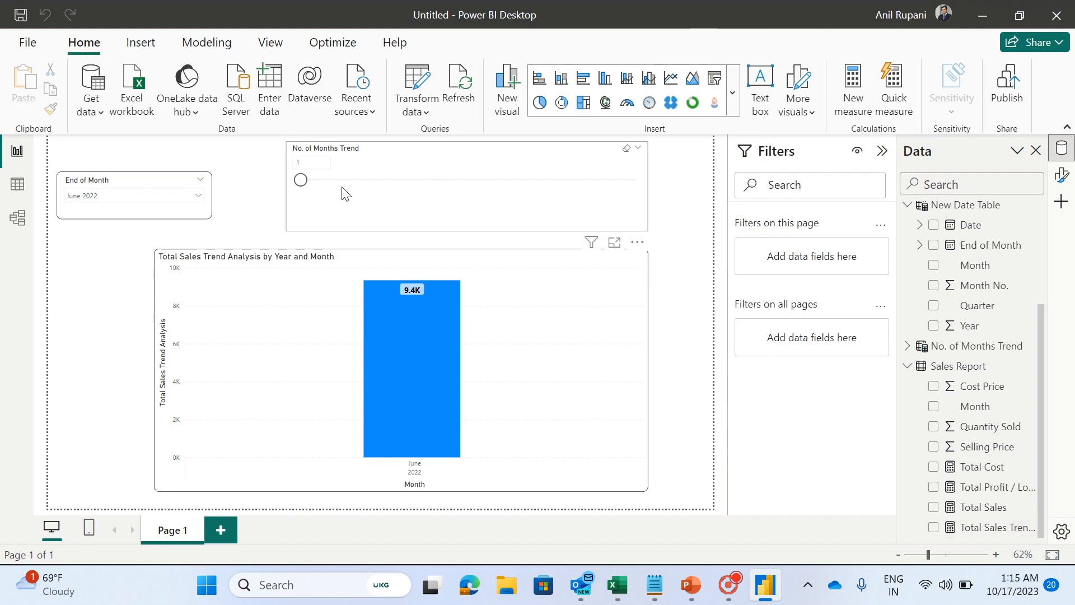
- Test the chart with No. of Months Trend at 4 for April 2022 and July 2022, and at 6 for July 2022
{"action": "left_click_drag", "start_coordinate": [302, 182], "coordinate": [391, 182]}
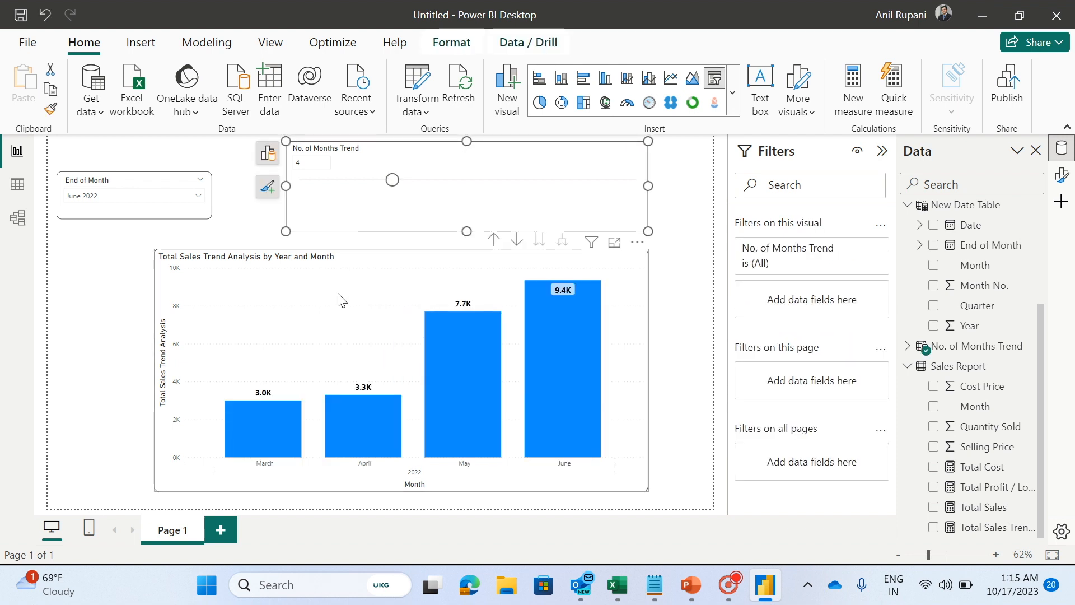
{"action": "left_click", "coordinate": [197, 197]}
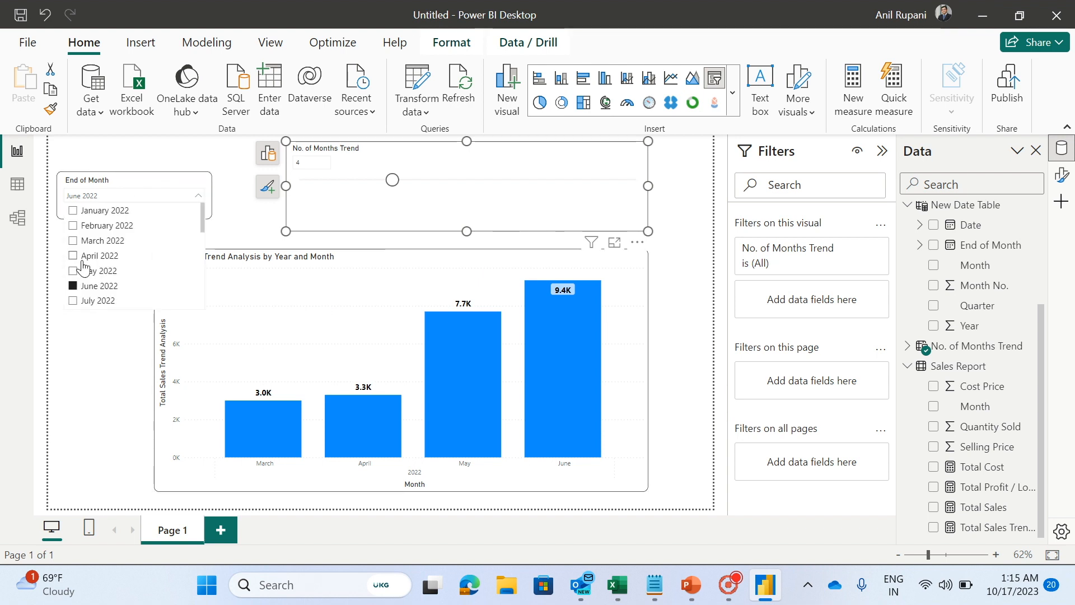
{"action": "left_click", "coordinate": [72, 256]}
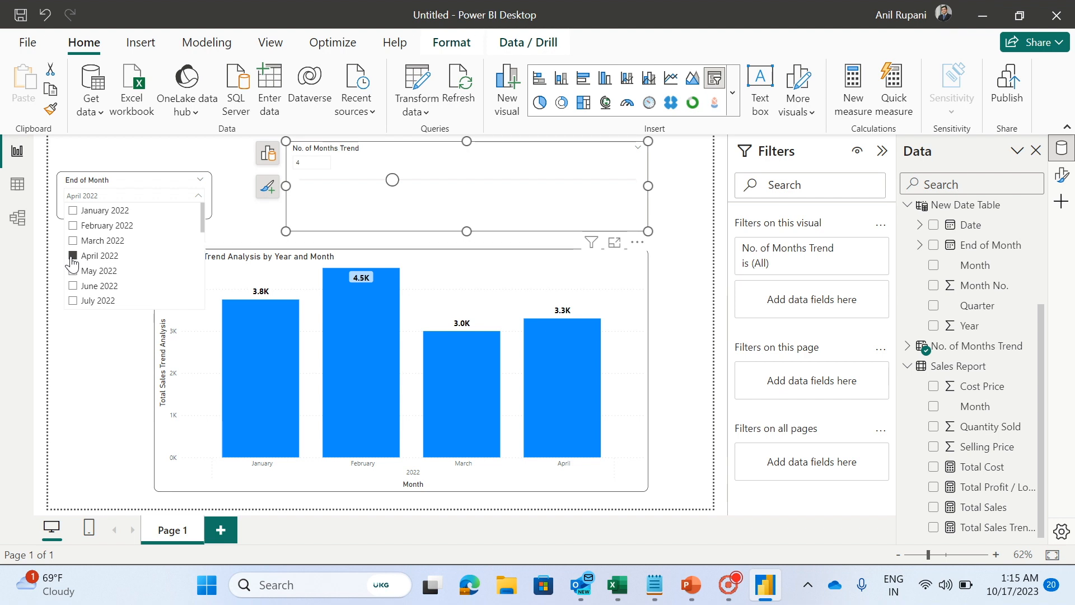
{"action": "left_click", "coordinate": [73, 301]}
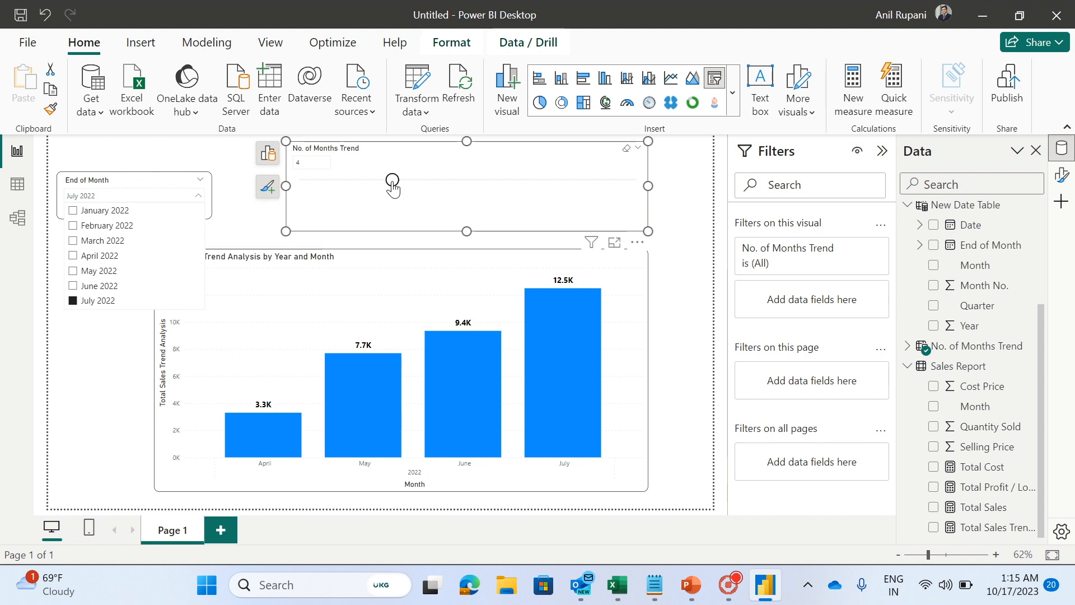
{"action": "left_click_drag", "start_coordinate": [393, 180], "coordinate": [452, 182]}
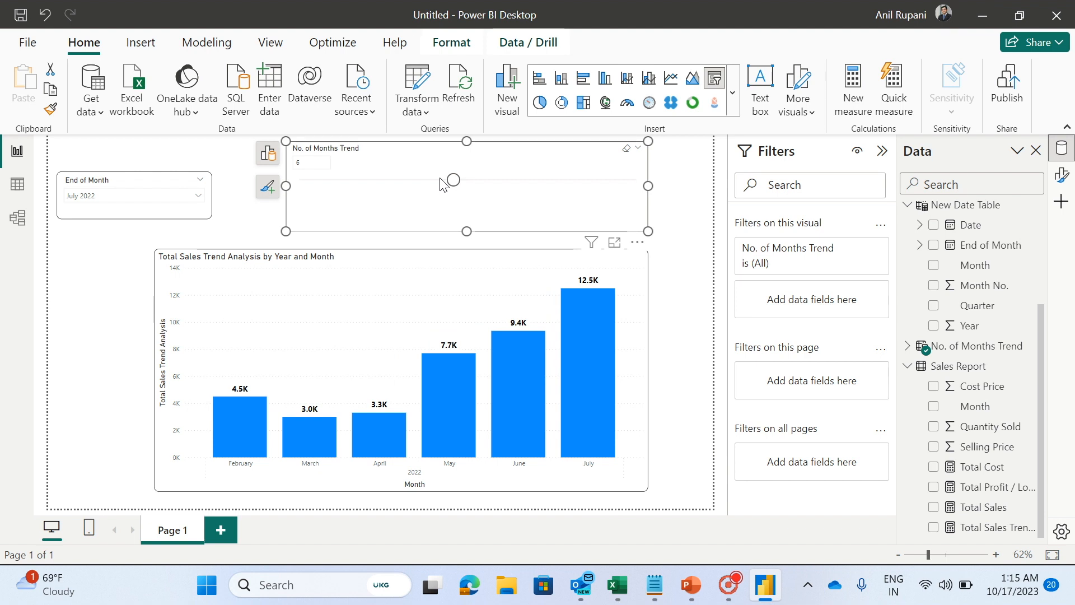
{"action": "left_click", "coordinate": [103, 322]}
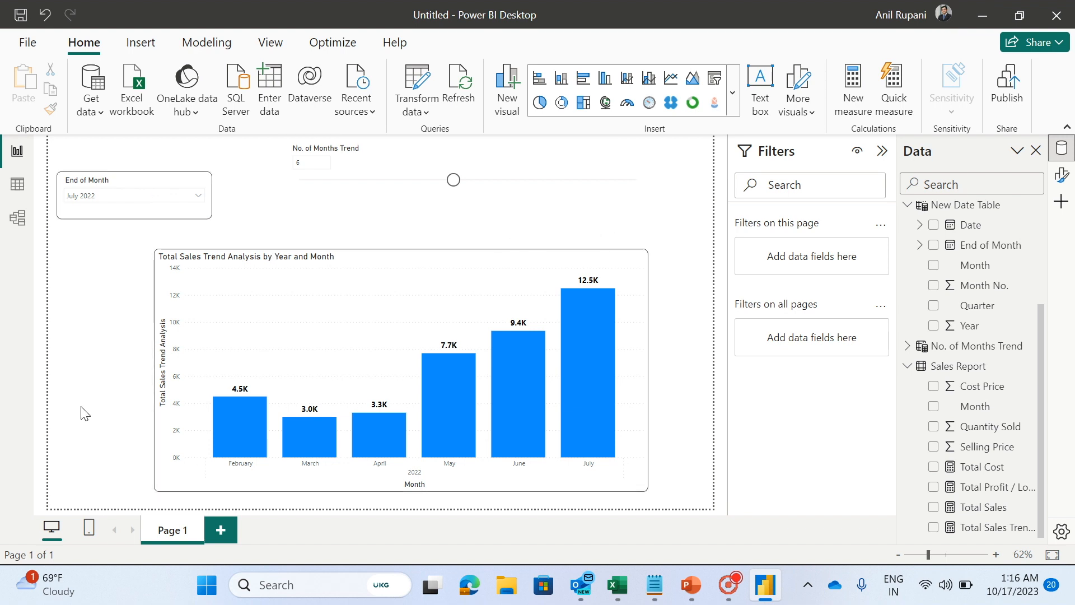
- Narrow the sales trend chart from its left edge, keeping its right edge in place, and deselect it
{"action": "left_click", "coordinate": [157, 287]}
{"action": "left_click_drag", "start_coordinate": [150, 371], "coordinate": [220, 370]}
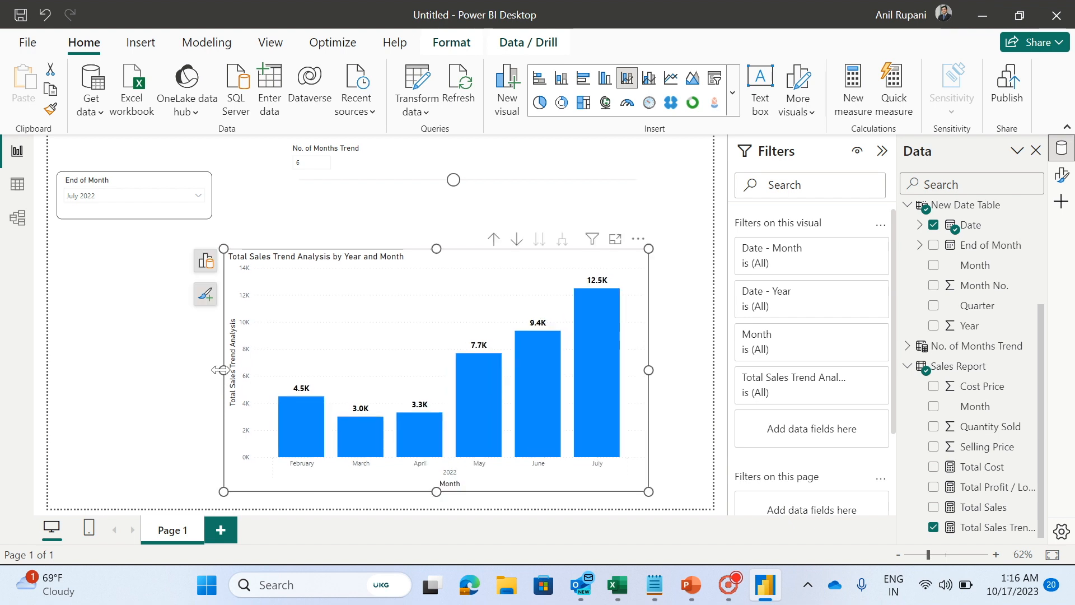
{"action": "left_click", "coordinate": [157, 258]}
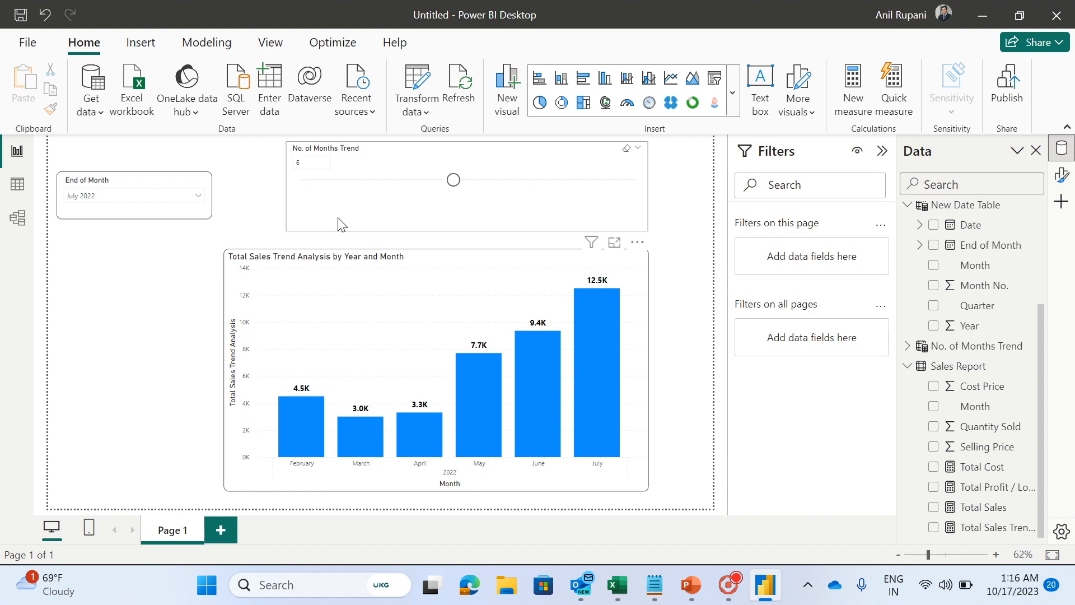
- Copy the whole Total Sales Trend Analysis formula into a new measure in the Sales Report table
{"action": "left_click", "coordinate": [981, 528]}
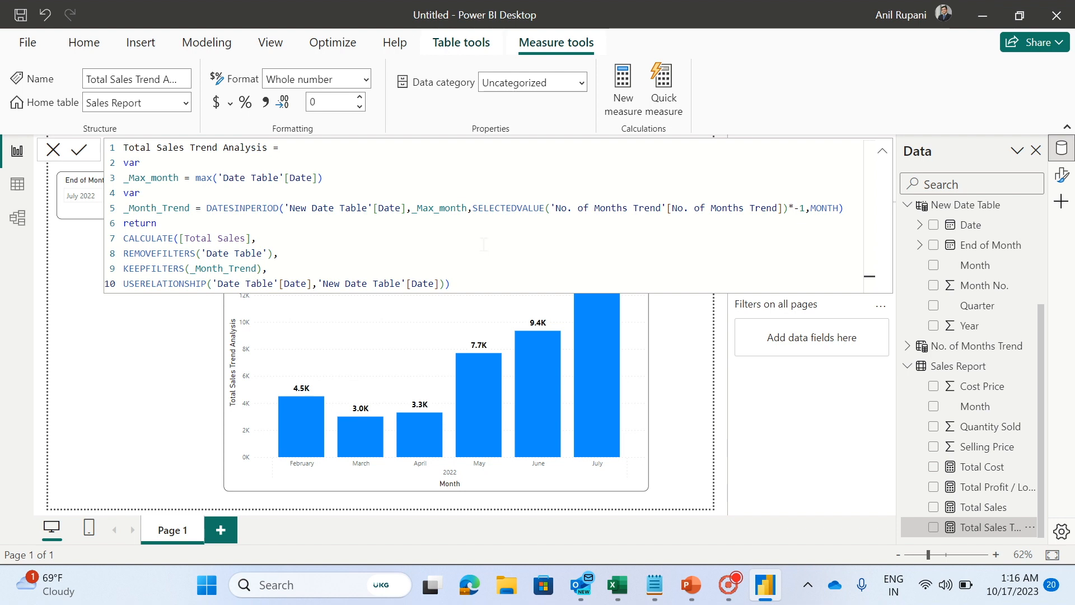
{"action": "left_click_drag", "start_coordinate": [460, 281], "coordinate": [115, 144]}
{"action": "key", "text": "ctrl+c"}
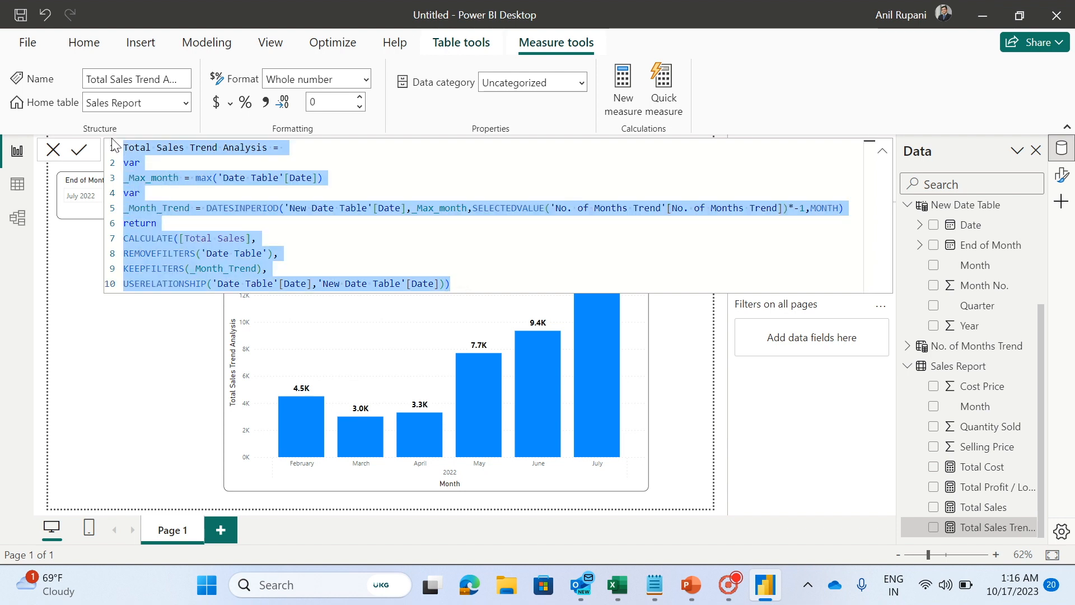
{"action": "left_click", "coordinate": [685, 382]}
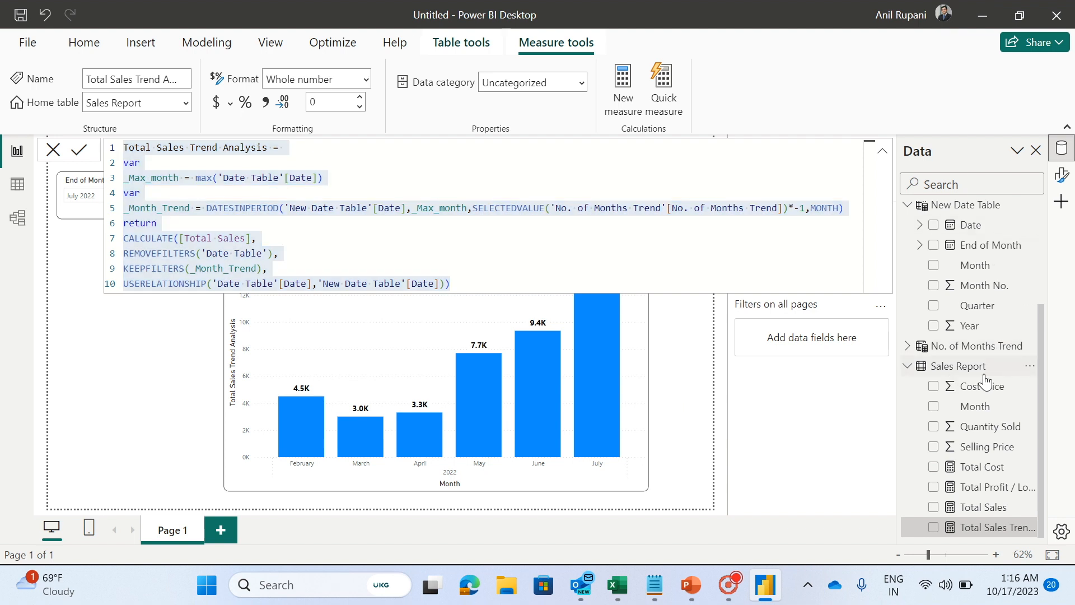
{"action": "left_click", "coordinate": [1030, 365]}
{"action": "left_click", "coordinate": [918, 47]}
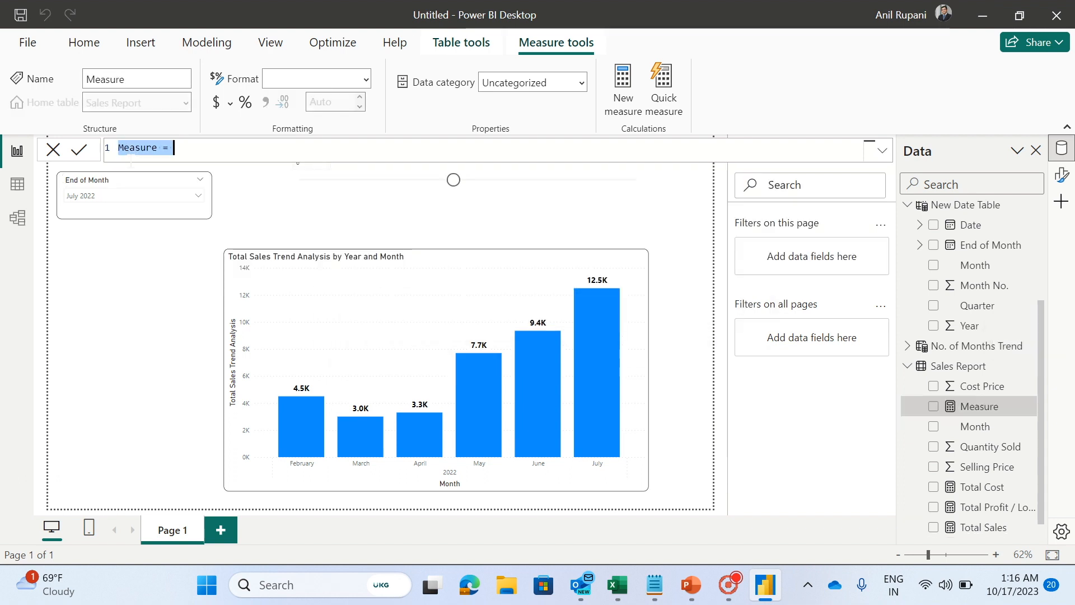
{"action": "key", "text": "BackSpace"}
{"action": "key", "text": "ctrl+v"}
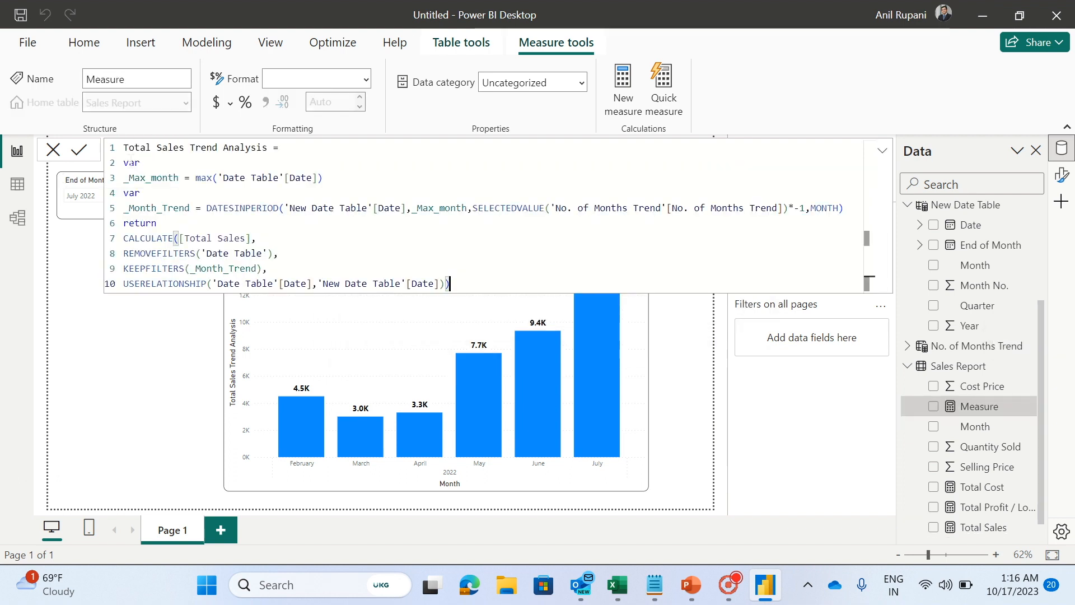
- Rename the pasted measure as Total Cost Trend Analysis in its formula
{"action": "left_click", "coordinate": [183, 147]}
{"action": "key", "text": "BackSpace"}
{"action": "key", "text": "BackSpace"}
{"action": "key", "text": "BackSpace"}
{"action": "key", "text": "BackSpace"}
{"action": "key", "text": "BackSpace"}
{"action": "type", "text": "Cost"}
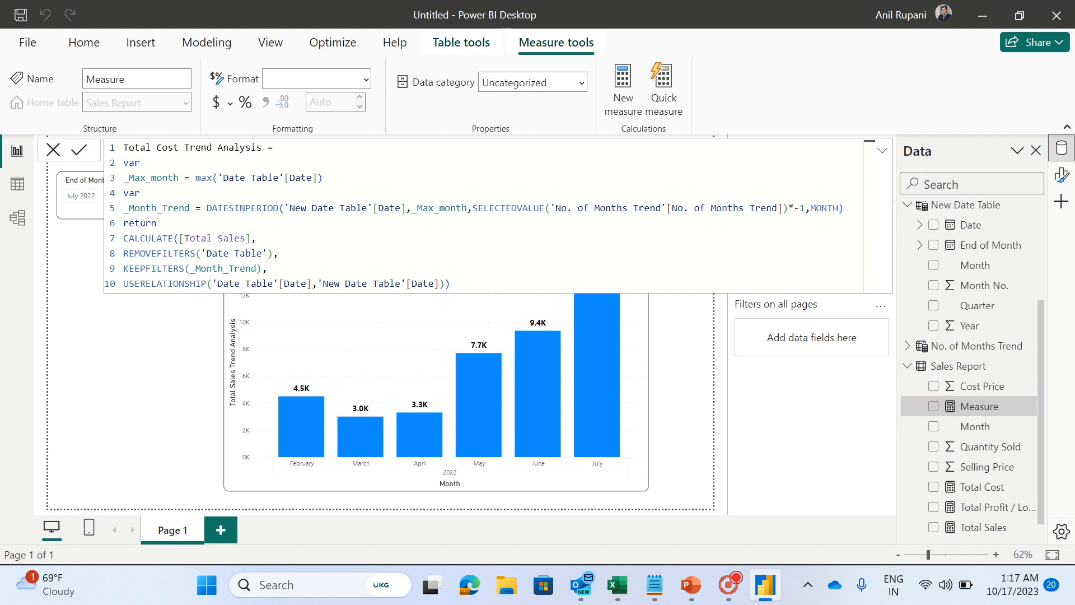
- Replace [Total Sales] with [Total Cost] in the new measure's CALCULATE expression and commit it
{"action": "left_click", "coordinate": [251, 238]}
{"action": "key", "text": "BackSpace"}
{"action": "key", "text": "BackSpace"}
{"action": "key", "text": "BackSpace"}
{"action": "key", "text": "BackSpace"}
{"action": "key", "text": "BackSpace"}
{"action": "key", "text": "BackSpace"}
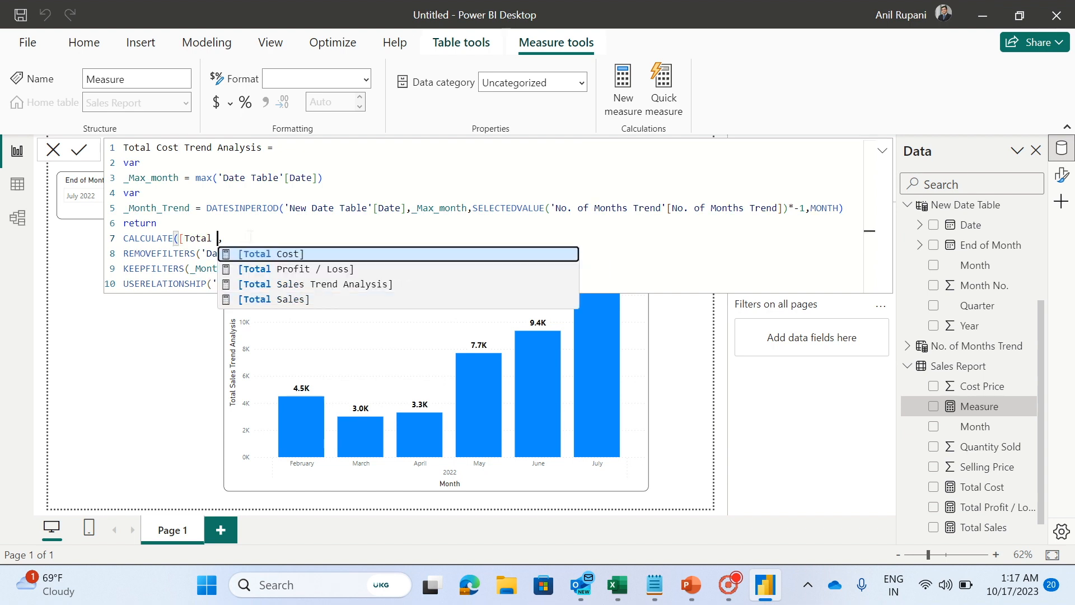
{"action": "left_click", "coordinate": [291, 254]}
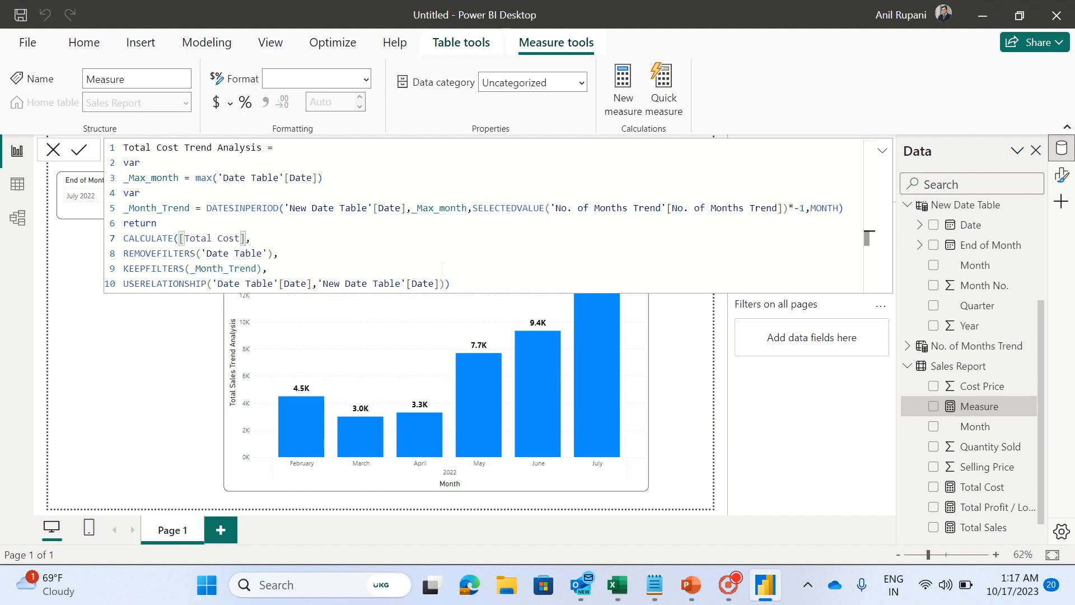
{"action": "left_click", "coordinate": [467, 282]}
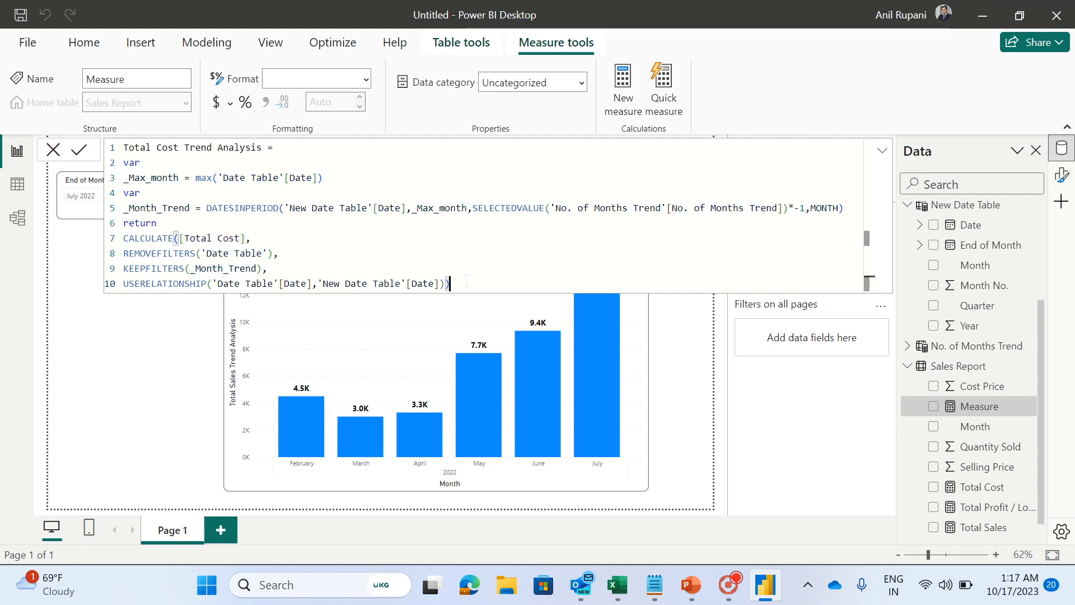
{"action": "key", "text": "Return"}
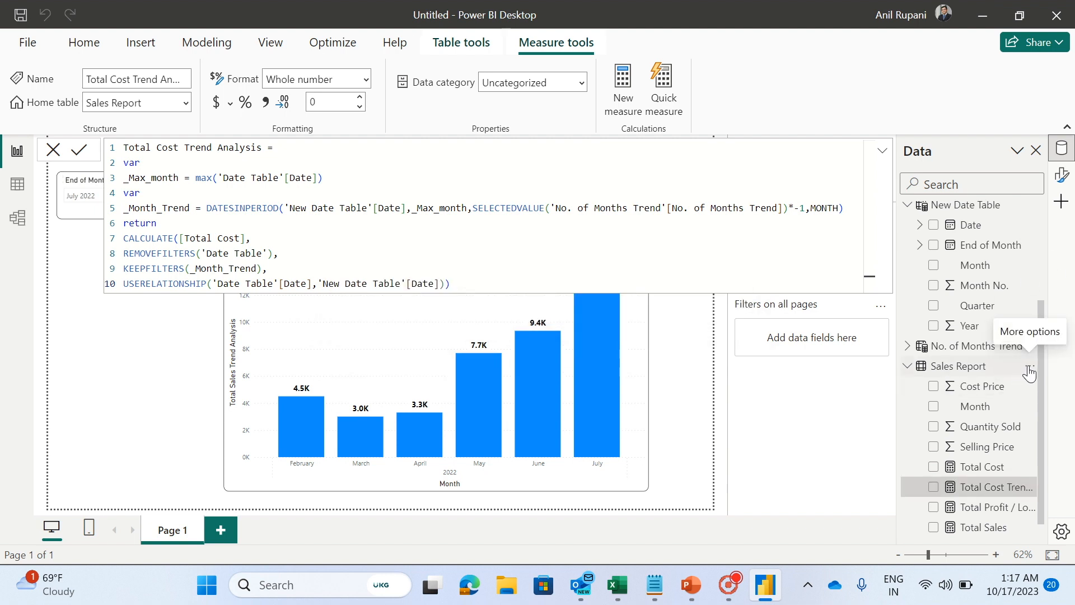
- Create another measure in the Sales Report table and paste the copied Total Sales Trend Analysis formula into it
{"action": "left_click", "coordinate": [1029, 366]}
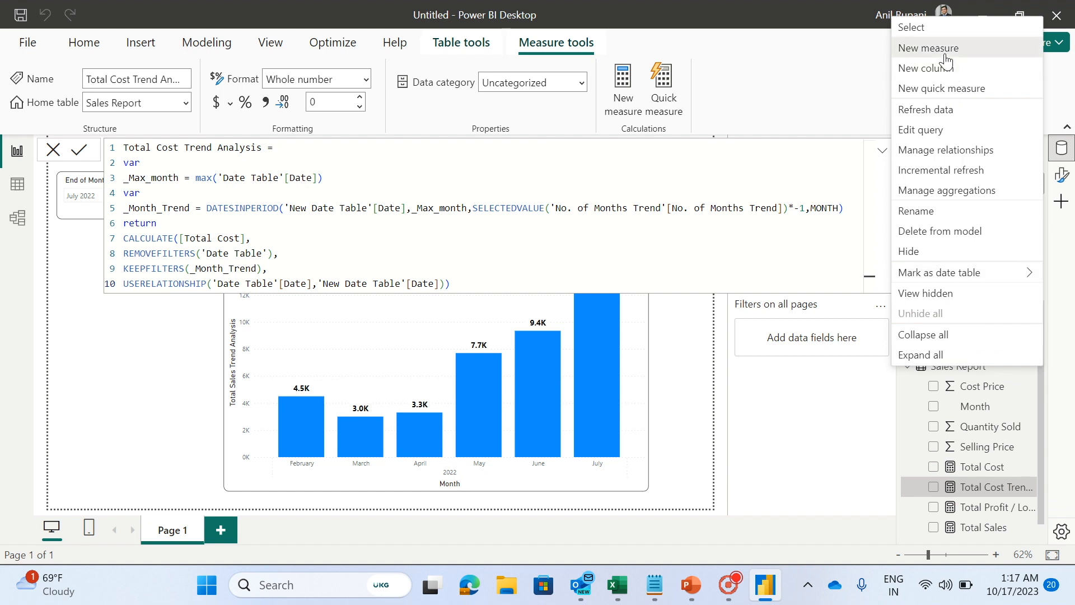
{"action": "key", "text": "Escape"}
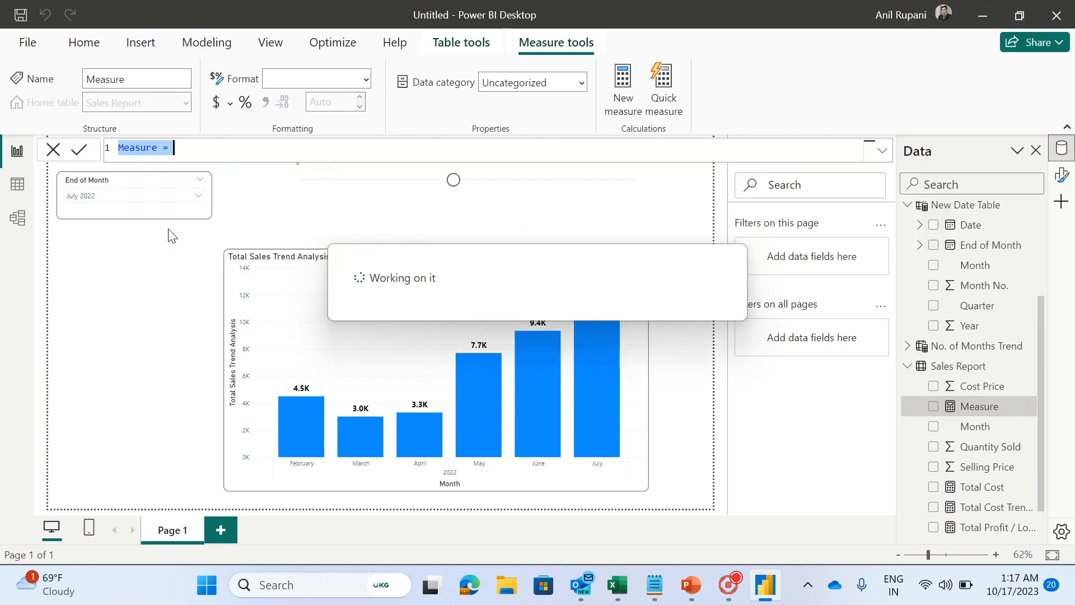
{"action": "key", "text": "BackSpace"}
{"action": "key", "text": "ctrl+v"}
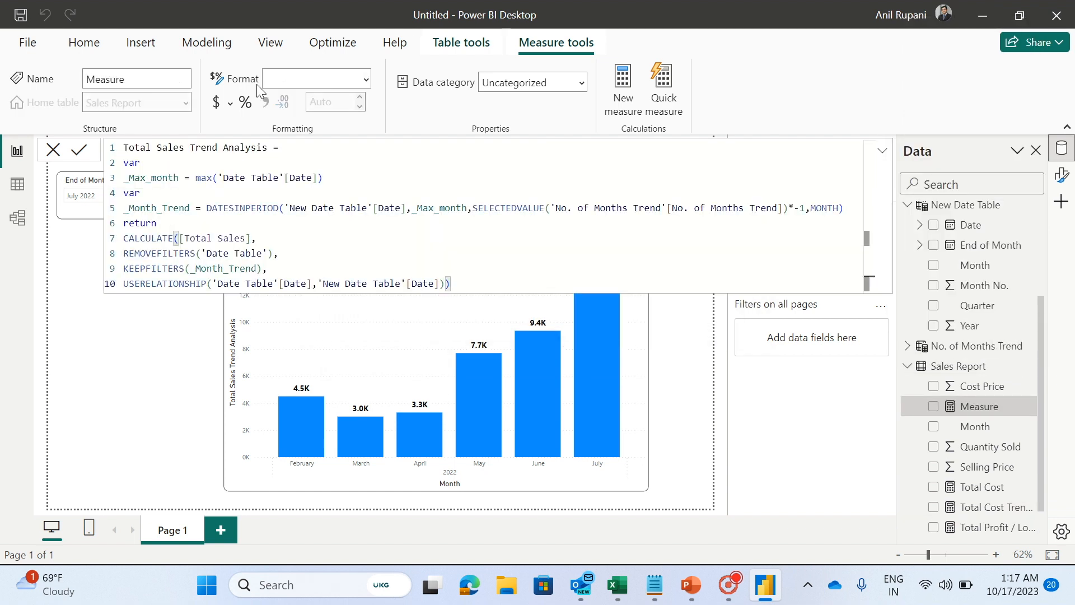
- Rename the pasted measure as Total Profit / loss Trend Analysis in its formula
{"action": "left_click", "coordinate": [185, 148]}
{"action": "key", "text": "BackSpace"}
{"action": "key", "text": "BackSpace"}
{"action": "key", "text": "BackSpace"}
{"action": "key", "text": "BackSpace"}
{"action": "key", "text": "BackSpace"}
{"action": "type", "text": "P"}
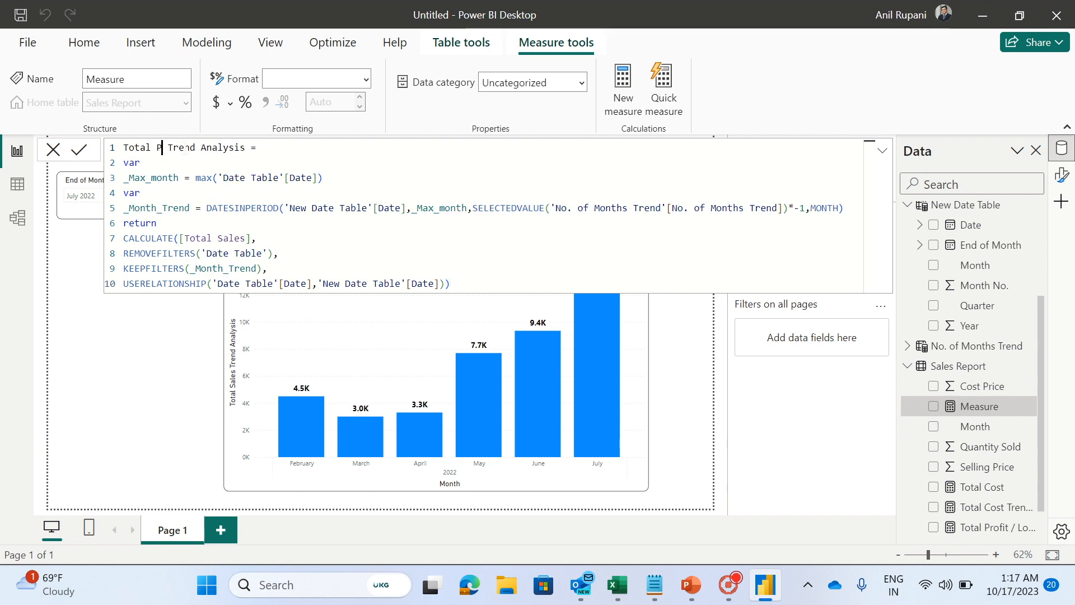
{"action": "type", "text": "rofit"}
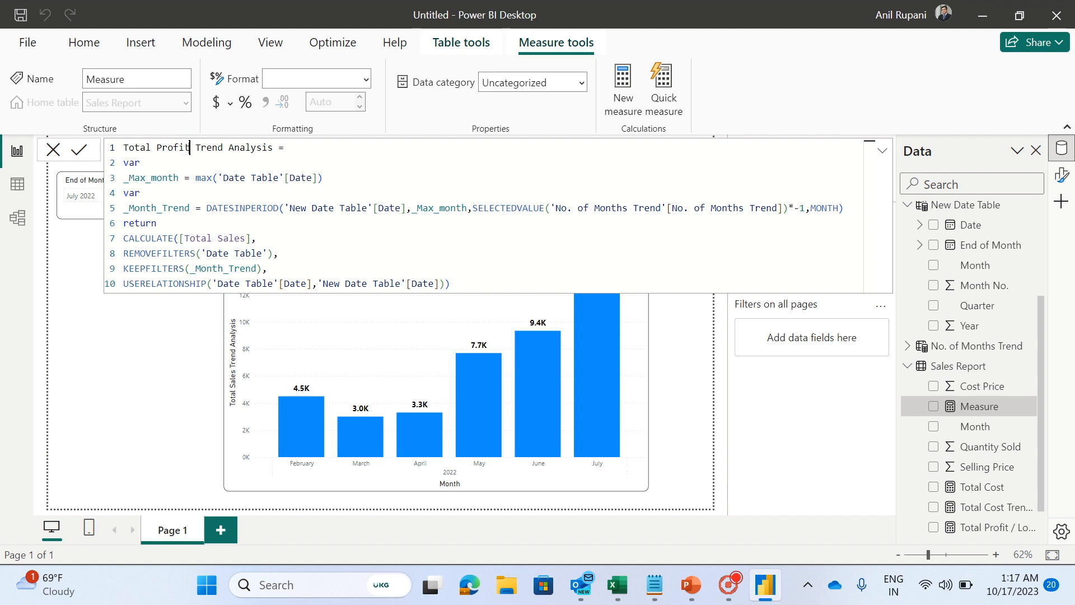
{"action": "type", "text": " / loss"}
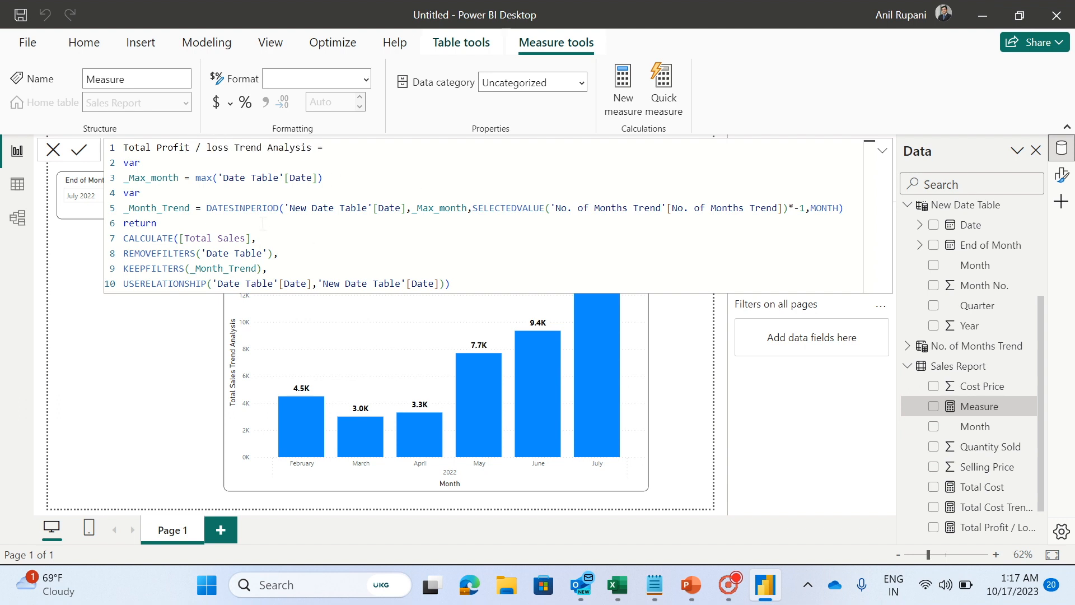
- Replace [Total Sales] with [Total Profit / Loss] in the profit measure's CALCULATE expression and commit it
{"action": "left_click", "coordinate": [250, 238]}
{"action": "key", "text": "BackSpace"}
{"action": "key", "text": "BackSpace"}
{"action": "key", "text": "BackSpace"}
{"action": "key", "text": "BackSpace"}
{"action": "key", "text": "BackSpace"}
{"action": "key", "text": "BackSpace"}
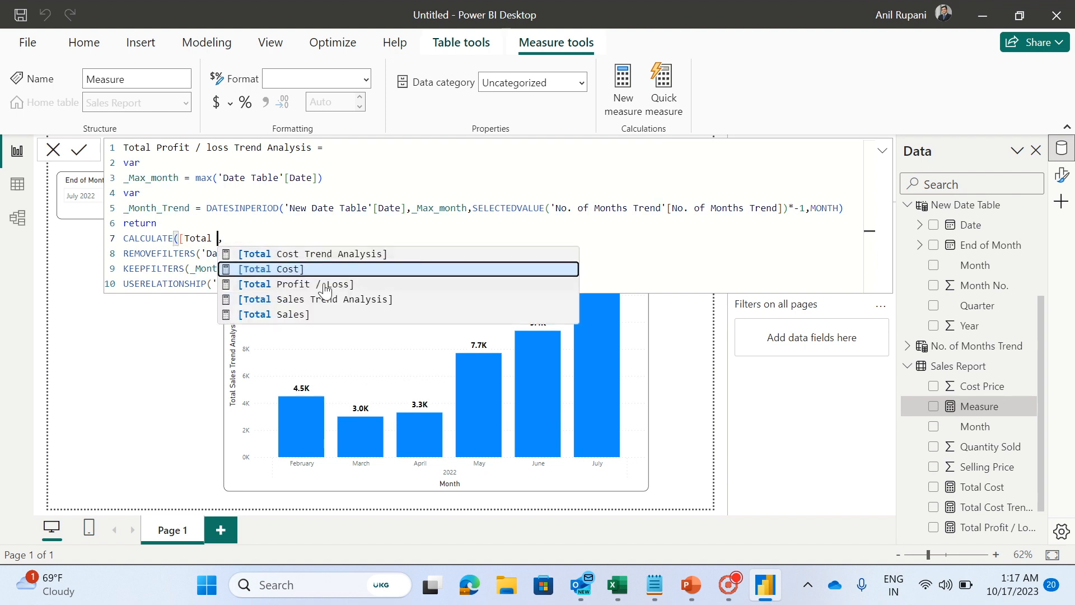
{"action": "left_click", "coordinate": [312, 286]}
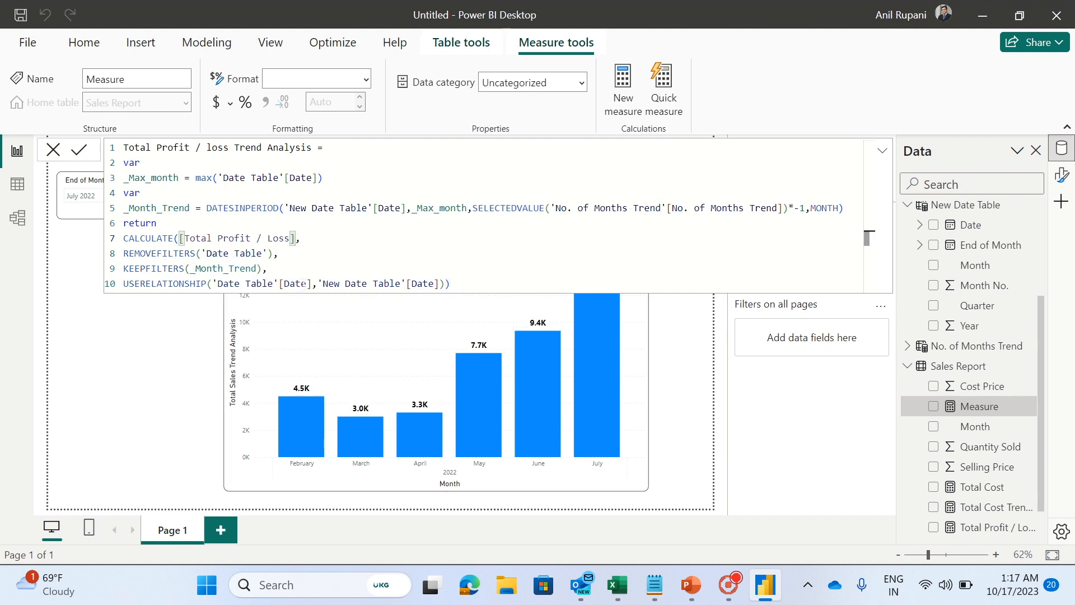
{"action": "left_click", "coordinate": [464, 283]}
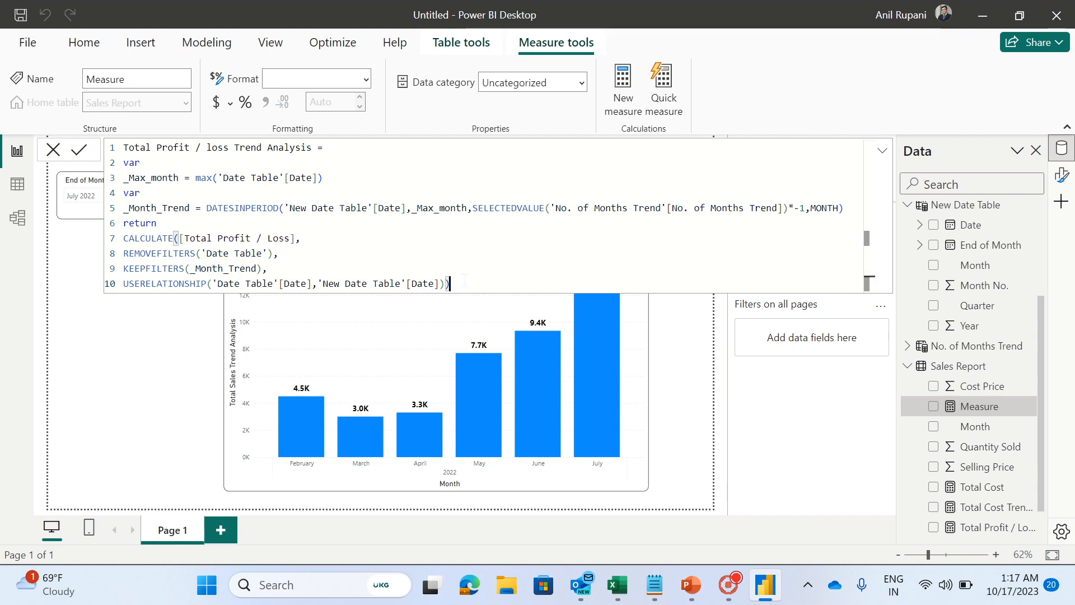
{"action": "key", "text": "Return"}
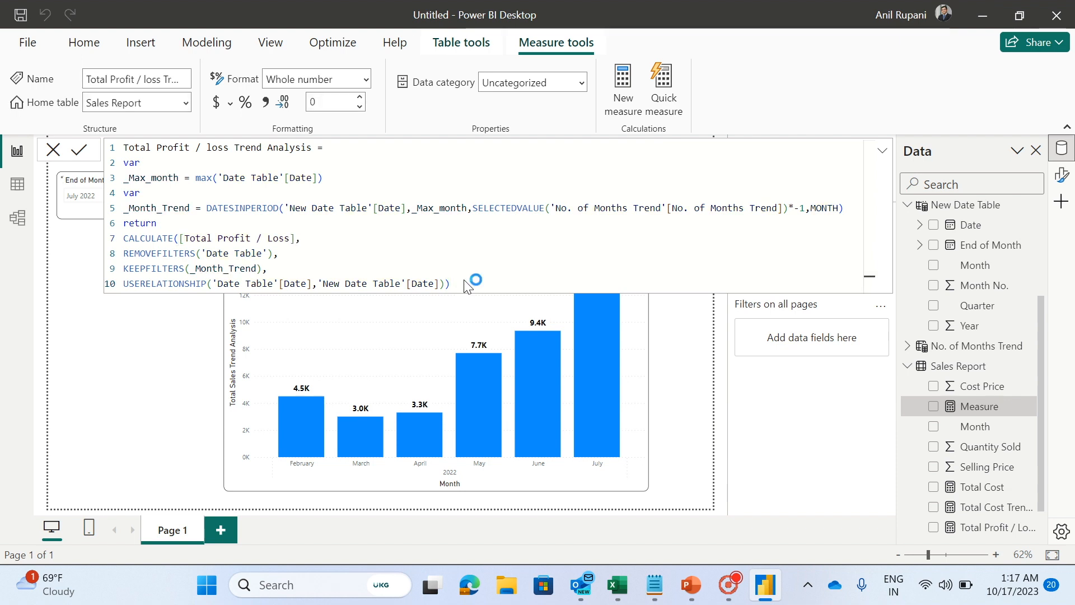
- Add one more measure to the Sales Report table, replacing its default text with the copied sales trend formula
{"action": "left_click", "coordinate": [1031, 367]}
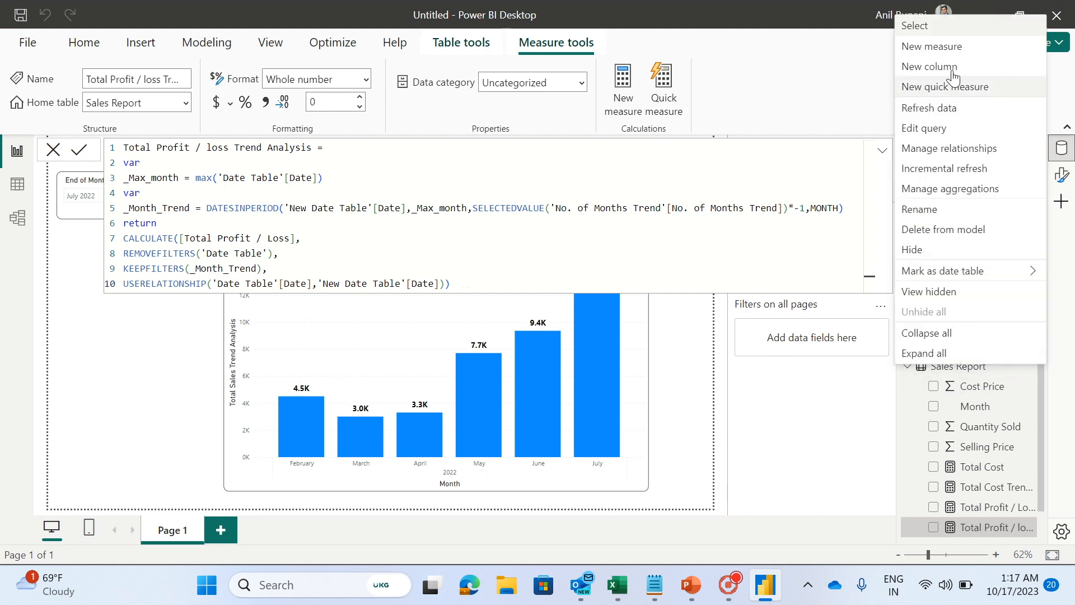
{"action": "left_click", "coordinate": [931, 47]}
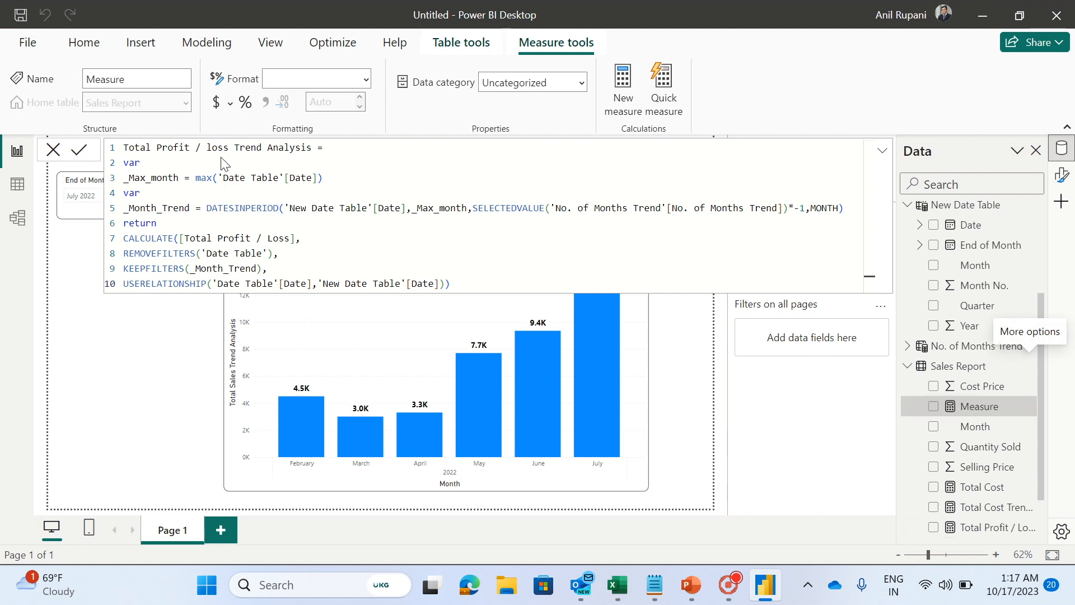
{"action": "key", "text": "BackSpace"}
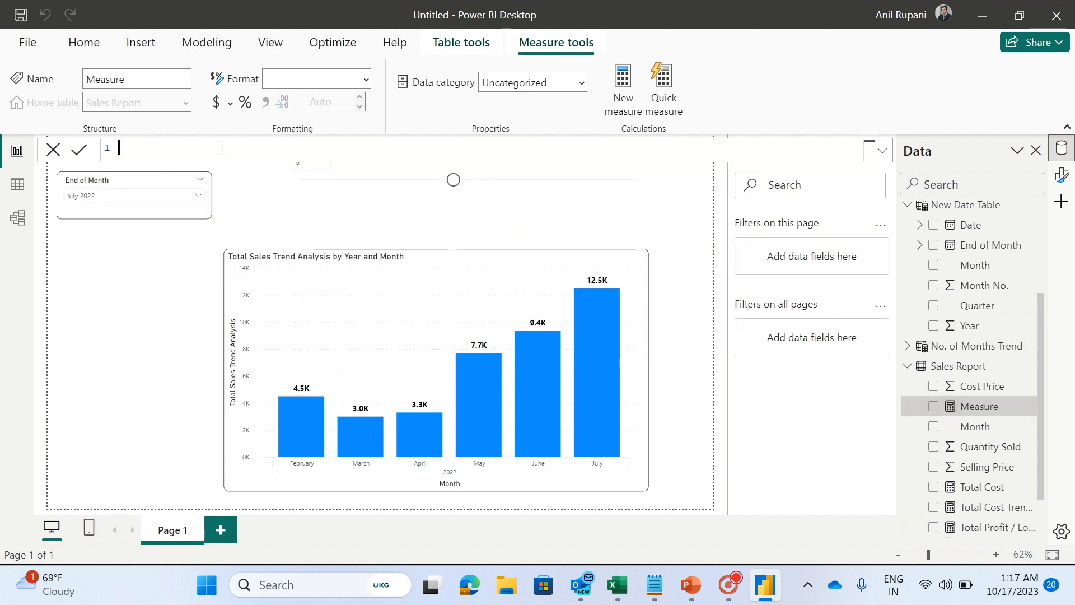
{"action": "key", "text": "ctrl+v"}
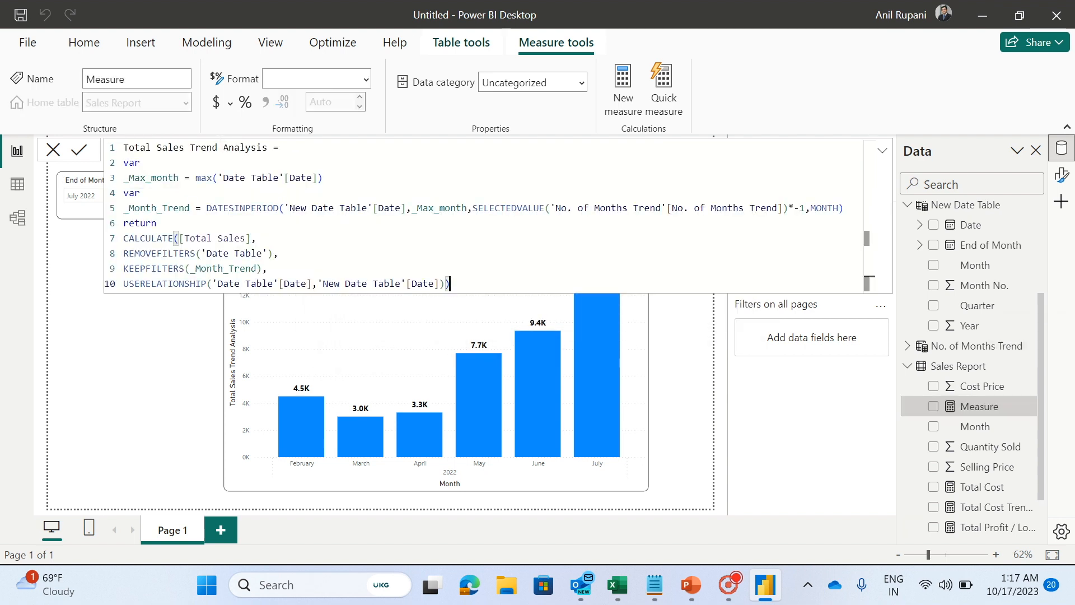
- Change the measure name in the pasted formula to Total Quantity sold Trend Analysis
{"action": "left_click", "coordinate": [186, 149]}
{"action": "key", "text": "BackSpace"}
{"action": "key", "text": "BackSpace"}
{"action": "key", "text": "BackSpace"}
{"action": "key", "text": "BackSpace"}
{"action": "key", "text": "BackSpace"}
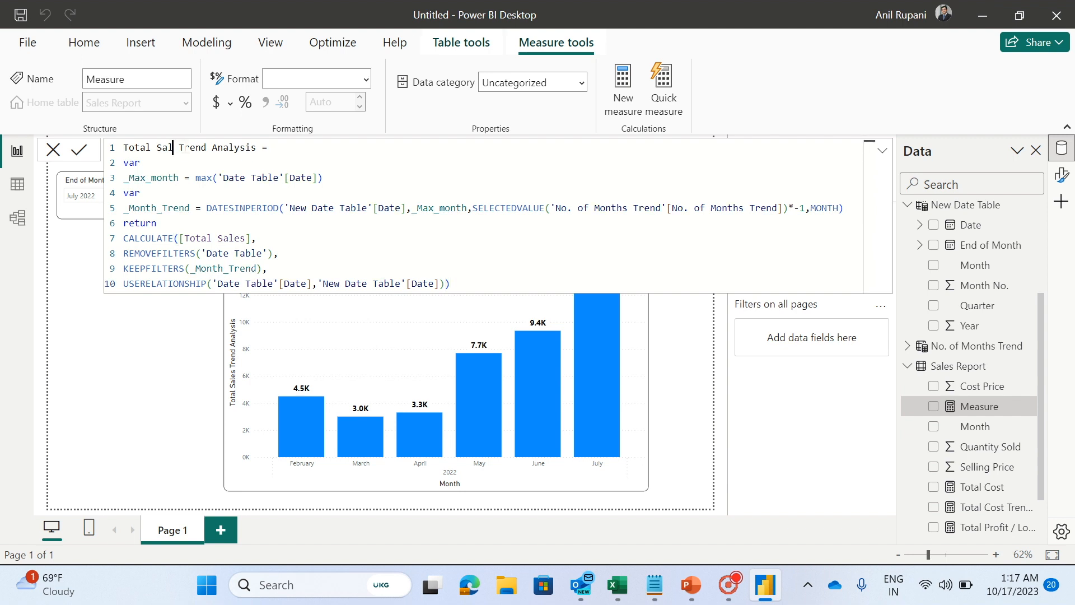
{"action": "type", "text": "Quanti"}
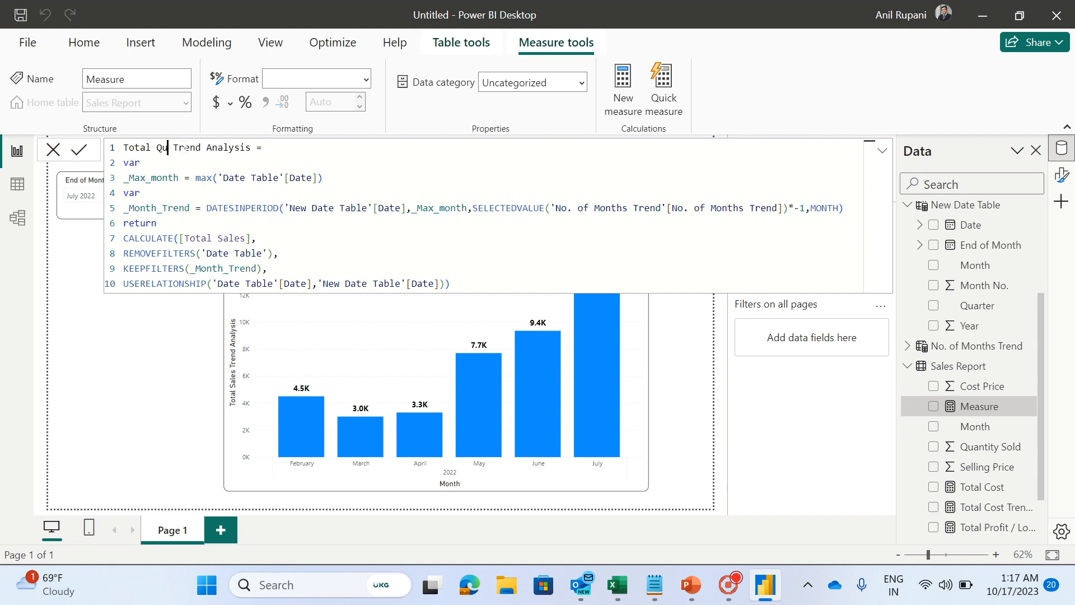
{"action": "type", "text": "ty sol"}
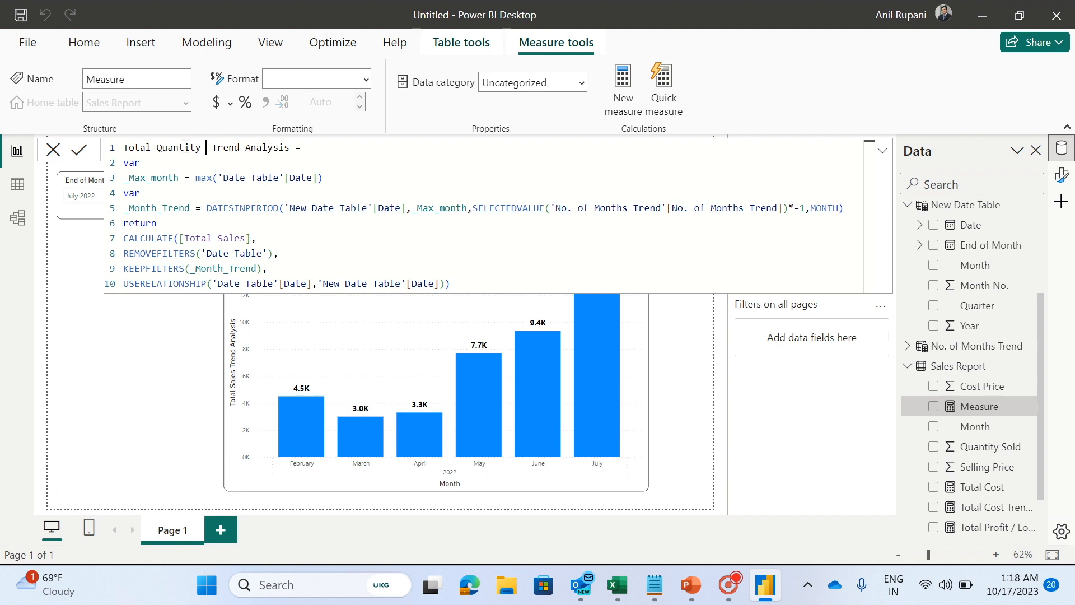
{"action": "type", "text": "d"}
- Replace [Total Sales] in the quantity measure's CALCULATE expression with sum('Sales Report'[Quantity Sold])
{"action": "left_click", "coordinate": [251, 238]}
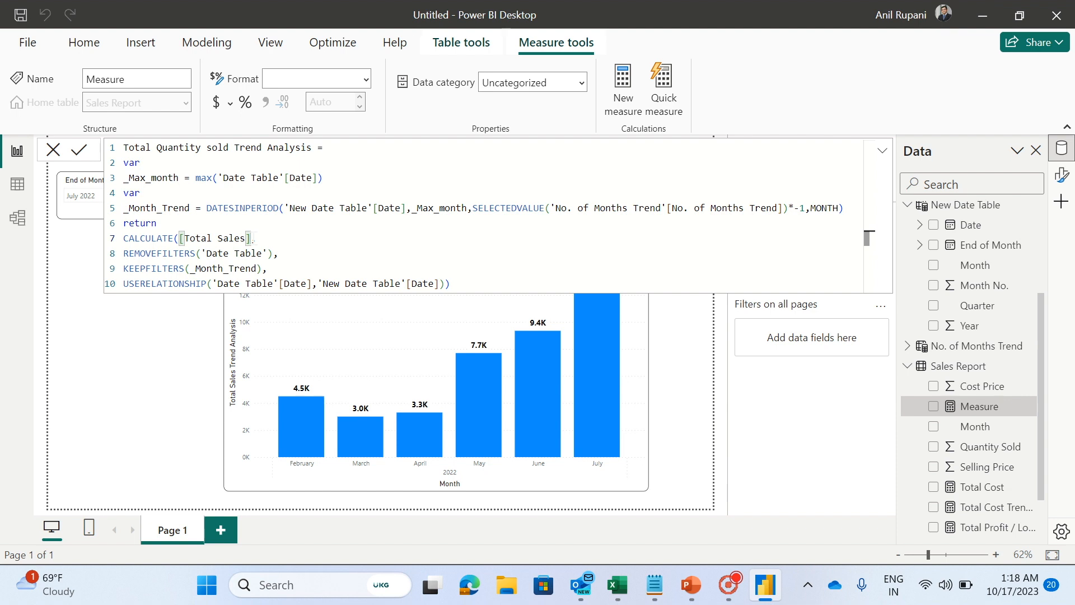
{"action": "key", "text": "BackSpace"}
{"action": "key", "text": "BackSpace"}
{"action": "key", "text": "BackSpace"}
{"action": "key", "text": "BackSpace"}
{"action": "key", "text": "BackSpace"}
{"action": "key", "text": "BackSpace"}
{"action": "key", "text": "BackSpace"}
{"action": "key", "text": "BackSpace"}
{"action": "key", "text": "BackSpace"}
{"action": "key", "text": "BackSpace"}
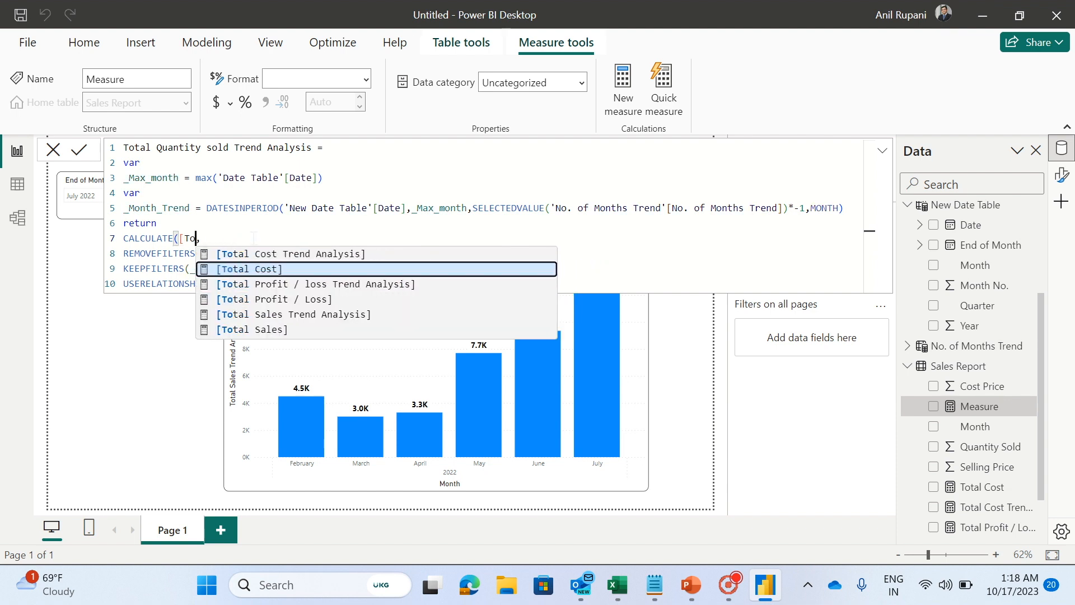
{"action": "key", "text": "BackSpace"}
{"action": "key", "text": "BackSpace"}
{"action": "key", "text": "BackSpace"}
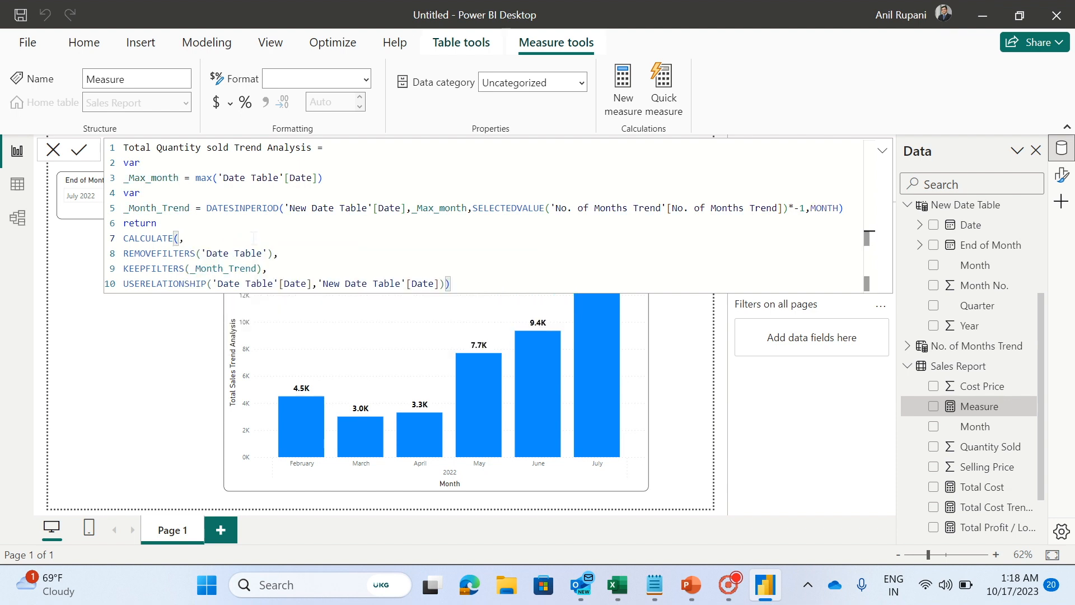
{"action": "type", "text": "sum"}
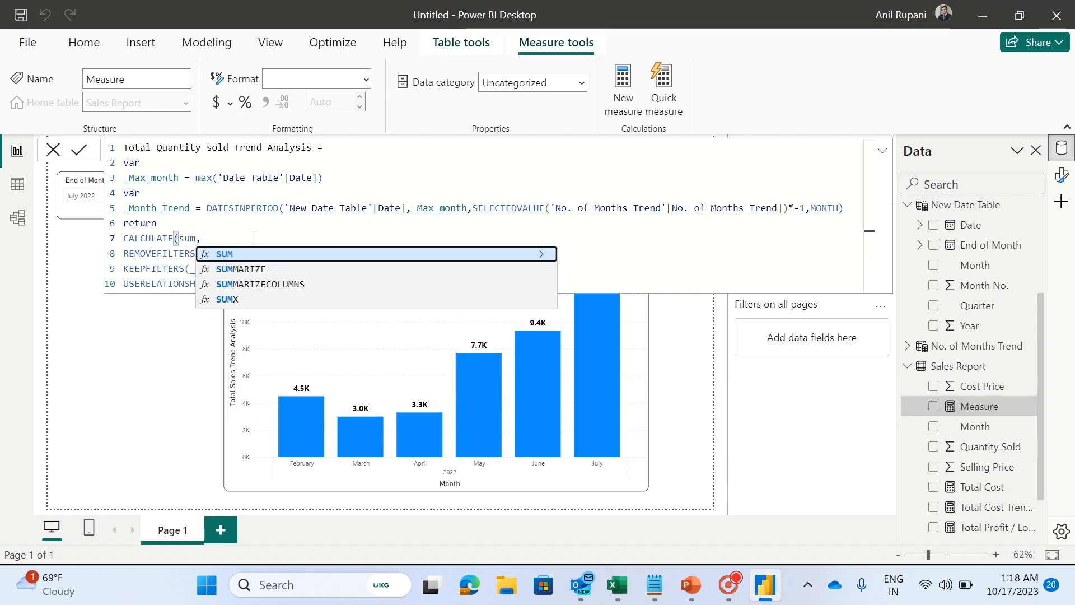
{"action": "type", "text": "("}
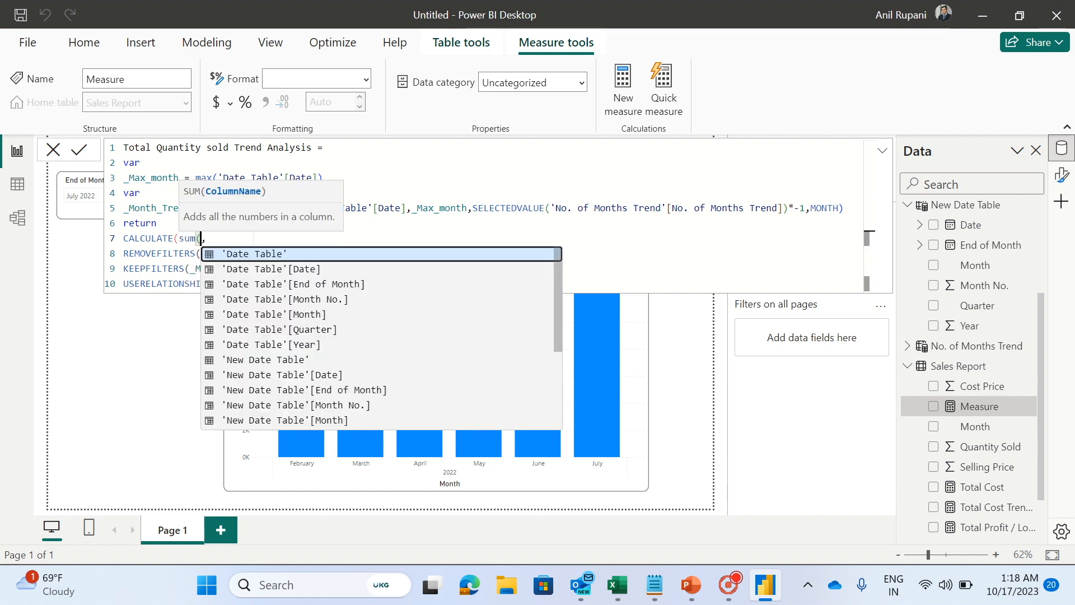
{"action": "type", "text": "sal"}
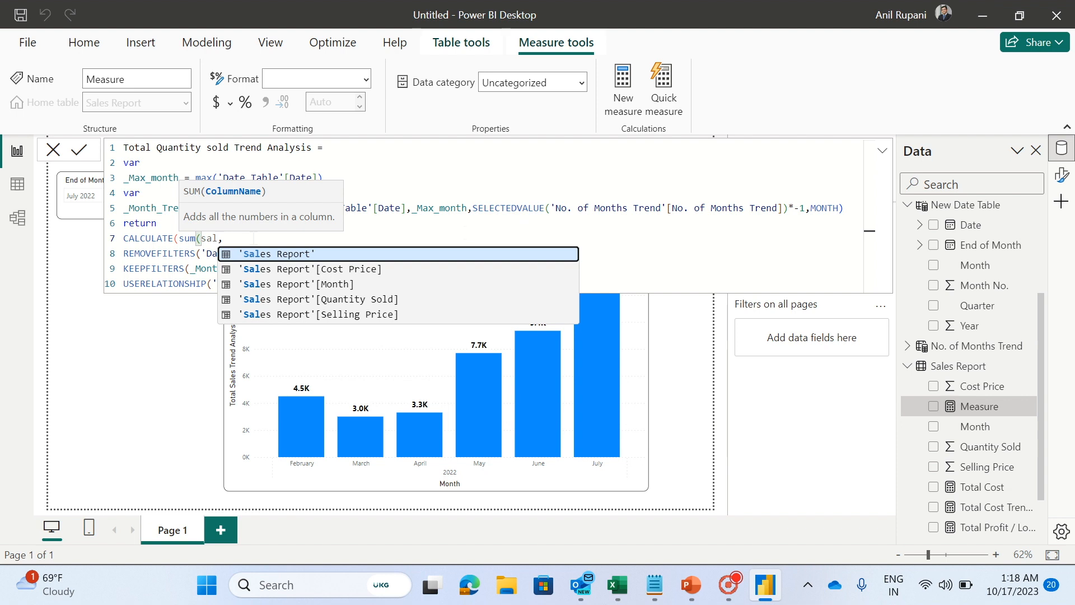
{"action": "left_click", "coordinate": [359, 304]}
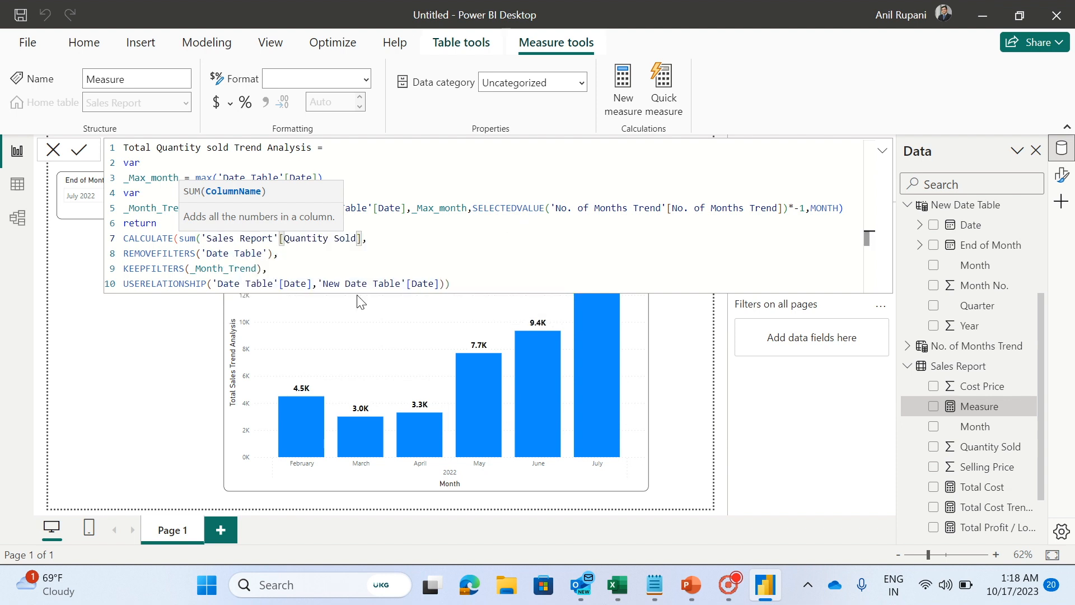
{"action": "type", "text": ")"}
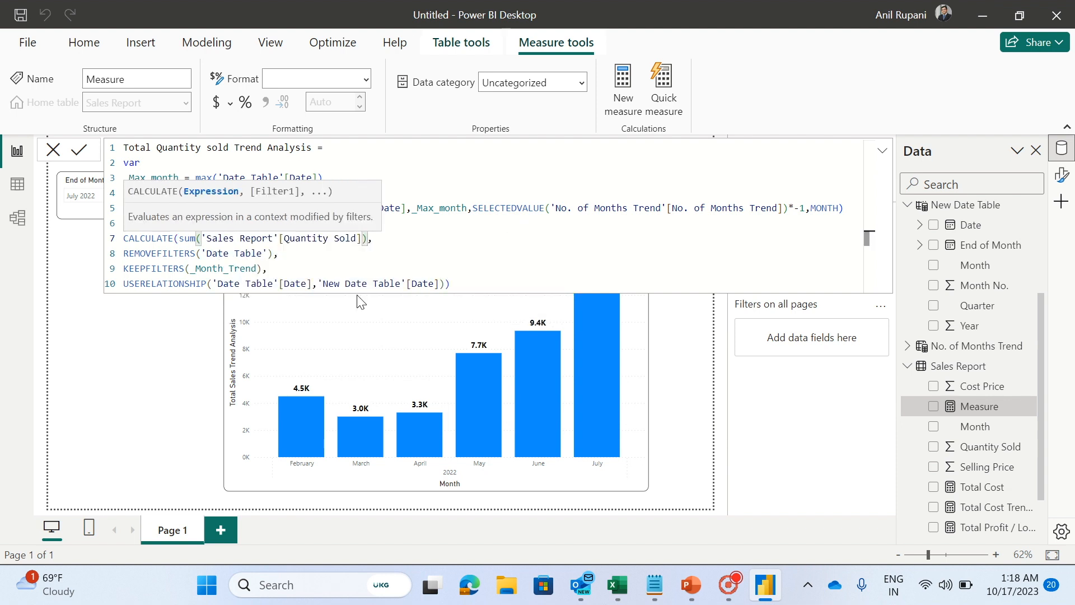
{"action": "type", "text": ")"}
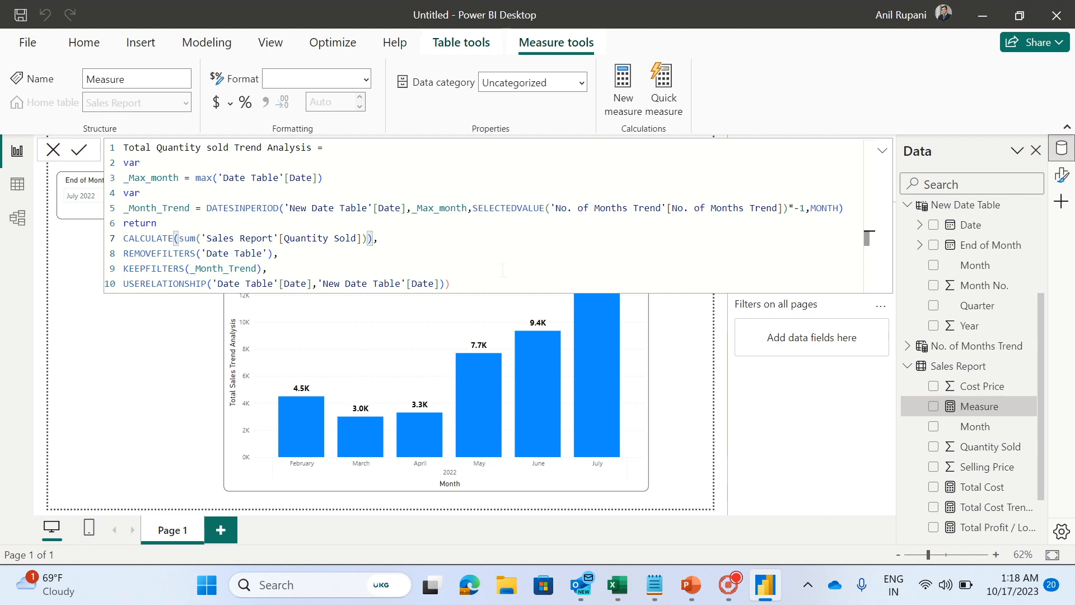
- Remove the extra closing parenthesis after the sum expression and commit the quantity measure
{"action": "left_click", "coordinate": [458, 286]}
{"action": "left_click", "coordinate": [368, 239]}
{"action": "key", "text": "BackSpace"}
{"action": "left_click", "coordinate": [460, 282]}
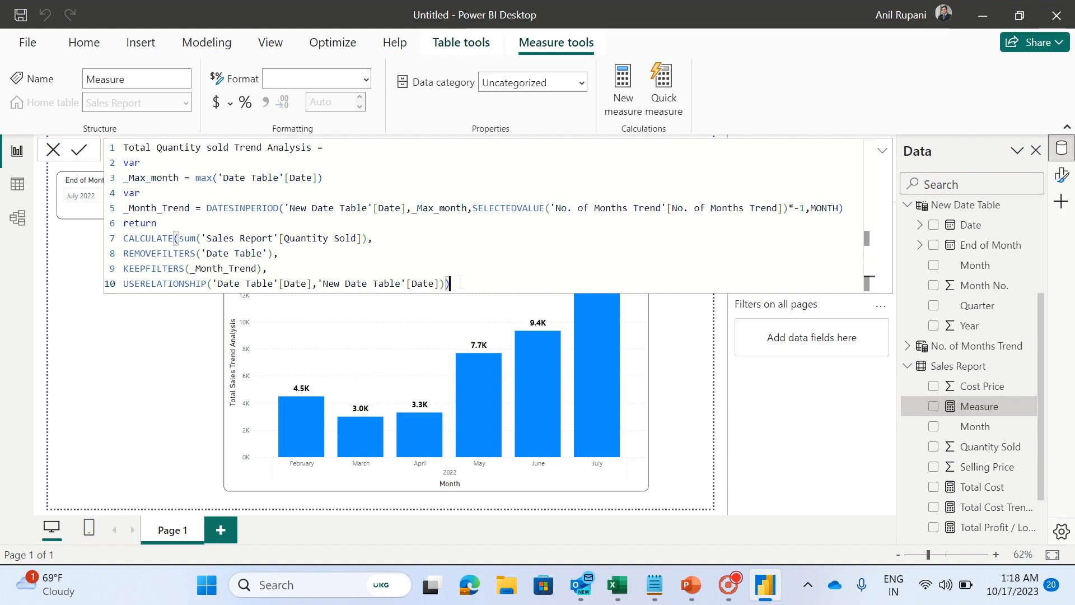
{"action": "key", "text": "Return"}
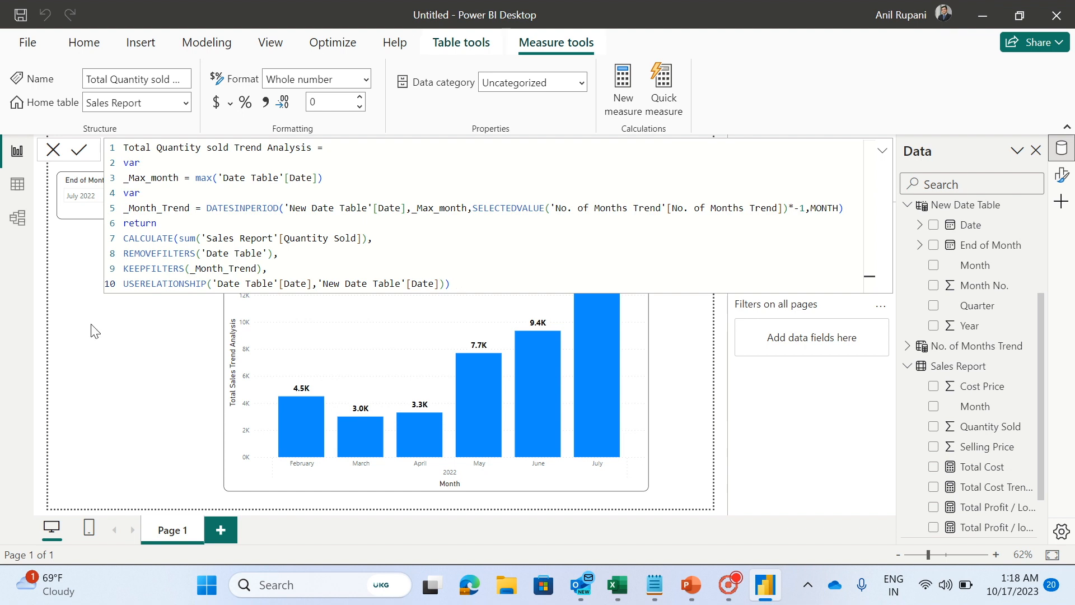
- Start a new fields parameter and name it Selection Criteria
{"action": "left_click", "coordinate": [116, 339]}
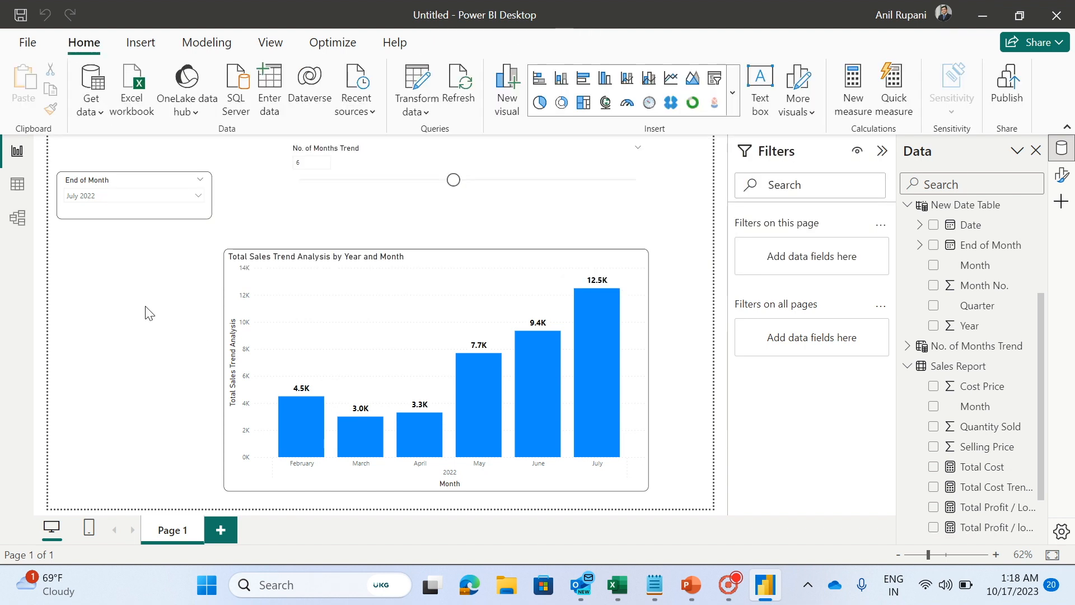
{"action": "left_click", "coordinate": [206, 42]}
{"action": "left_click", "coordinate": [341, 105]}
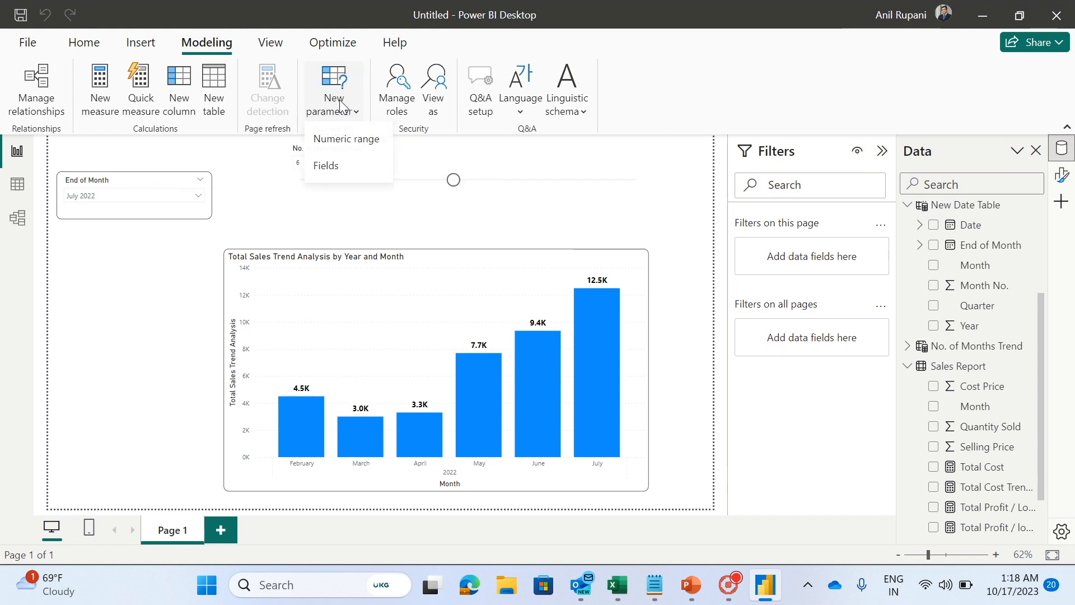
{"action": "left_click", "coordinate": [327, 167]}
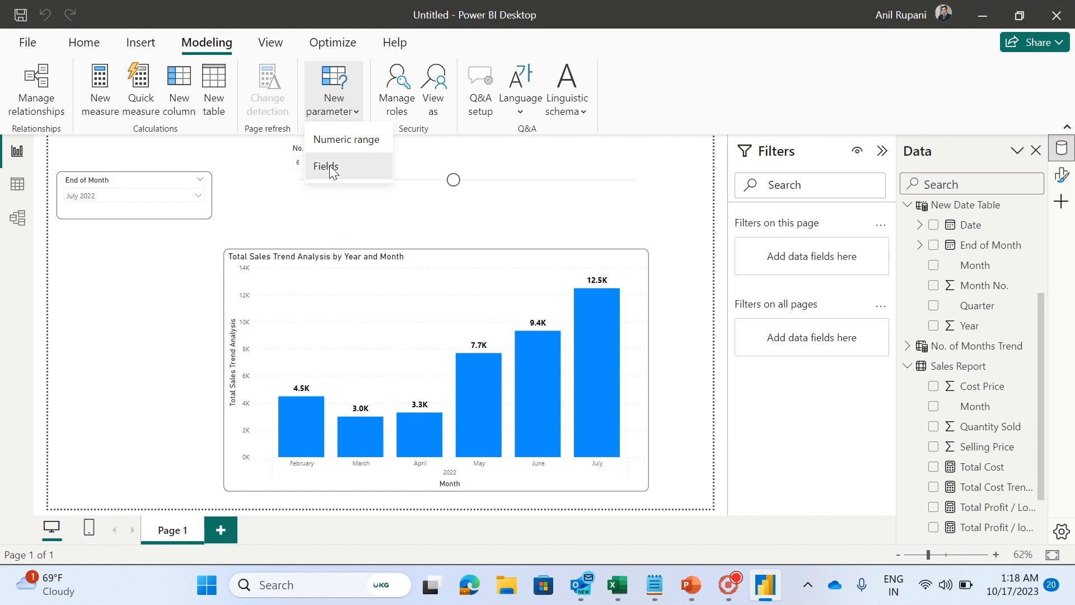
{"action": "left_click", "coordinate": [323, 189]}
{"action": "key", "text": "BackSpace"}
{"action": "key", "text": "BackSpace"}
{"action": "key", "text": "BackSpace"}
{"action": "key", "text": "BackSpace"}
{"action": "key", "text": "BackSpace"}
{"action": "key", "text": "BackSpace"}
{"action": "key", "text": "BackSpace"}
{"action": "key", "text": "BackSpace"}
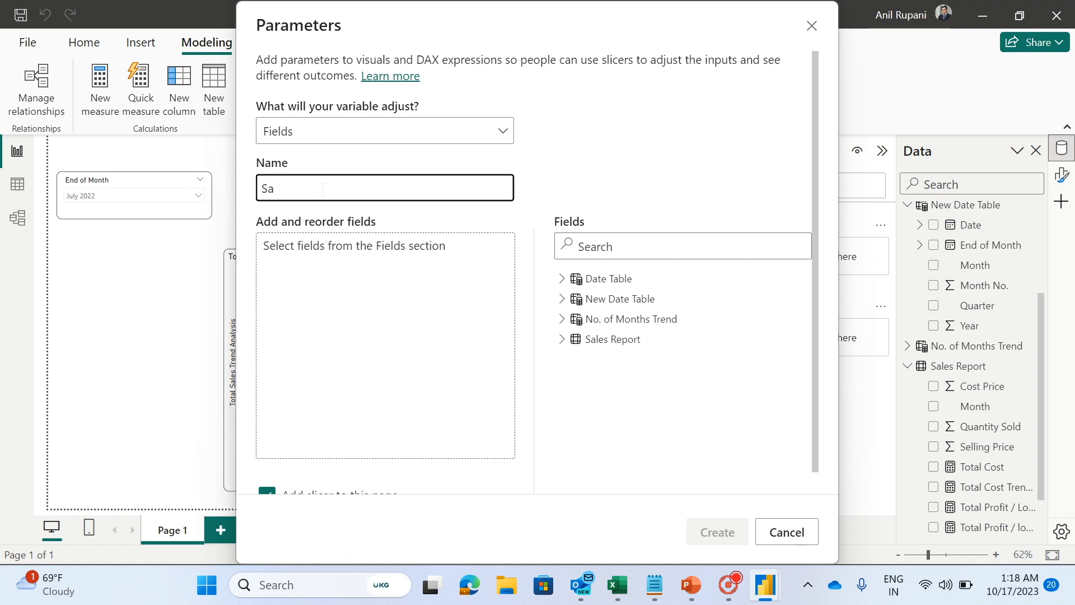
{"action": "type", "text": "Selection Criteri"}
- Add the Total Cost Trend Analysis measure from the Sales Report table to the parameter's fields
{"action": "left_click", "coordinate": [561, 338]}
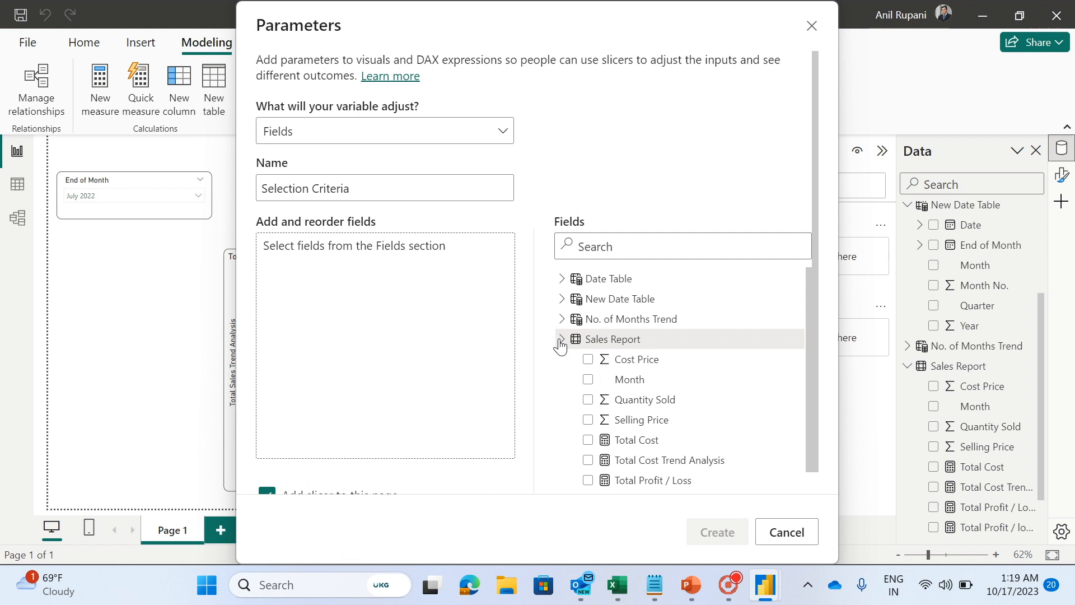
{"action": "scroll", "coordinate": [809, 392], "scroll_direction": "down", "scroll_amount": 2}
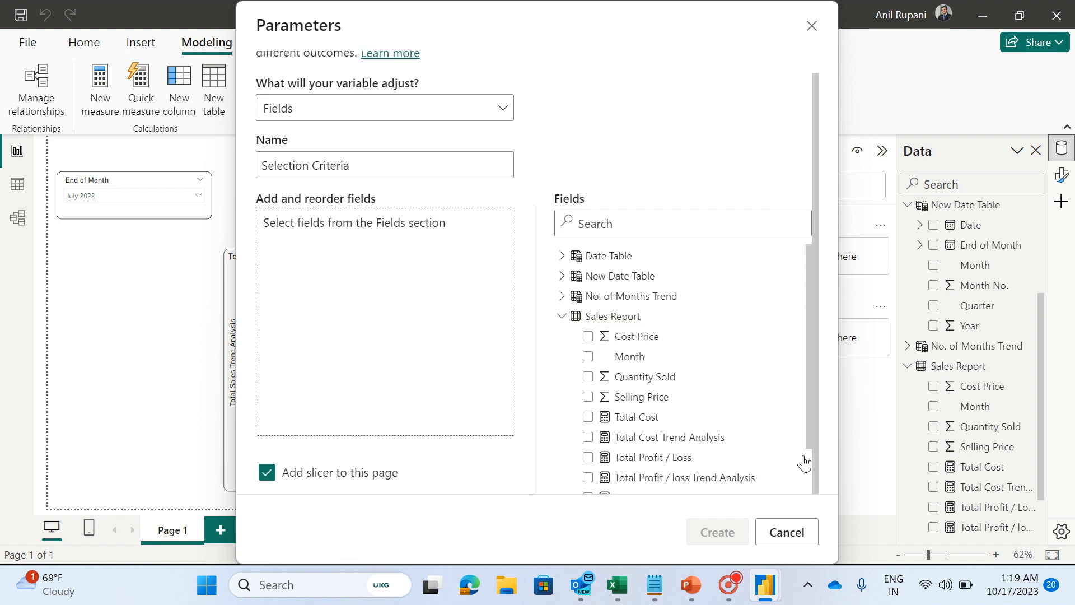
{"action": "left_click_drag", "start_coordinate": [653, 439], "coordinate": [343, 228]}
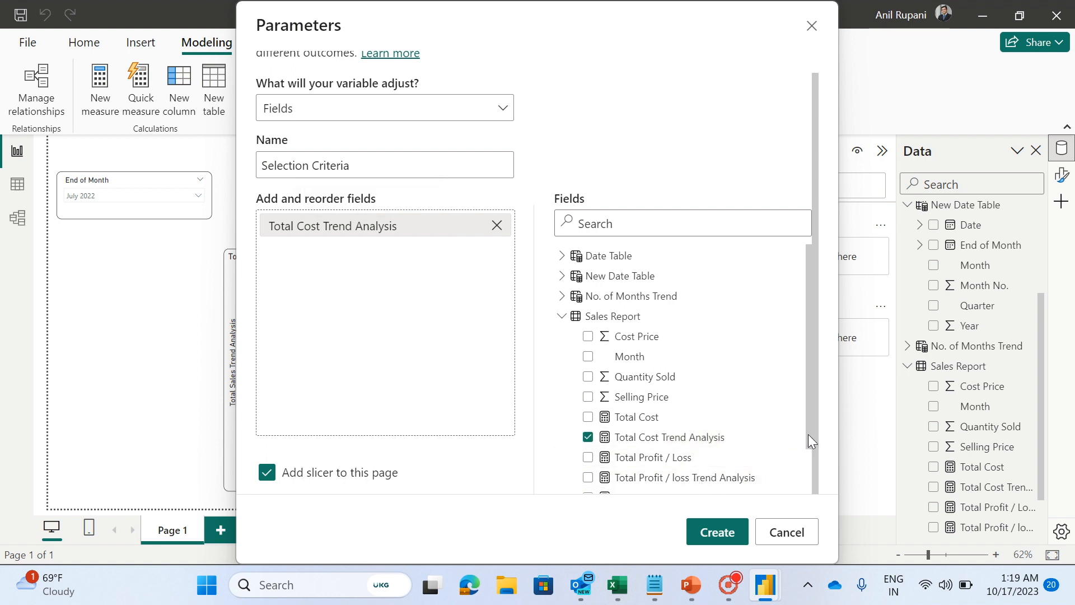
- Add the Total Profit / loss, Total Quantity sold and Total Sales Trend Analysis measures to the parameter and create it with its slicer
{"action": "left_click_drag", "start_coordinate": [809, 436], "coordinate": [807, 465]}
{"action": "left_click_drag", "start_coordinate": [677, 443], "coordinate": [355, 251]}
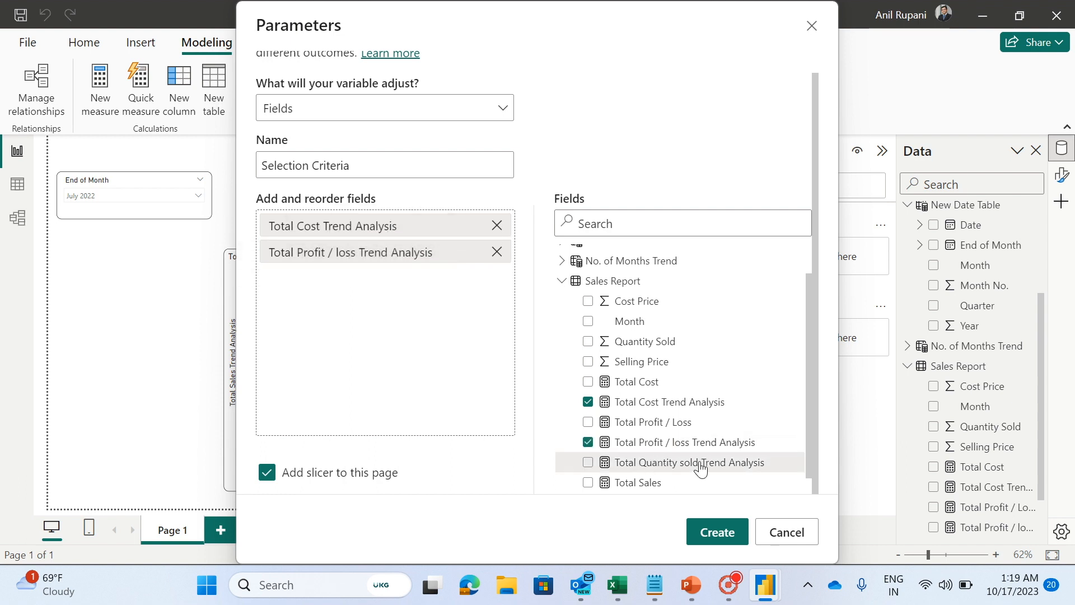
{"action": "left_click_drag", "start_coordinate": [702, 467], "coordinate": [363, 279]}
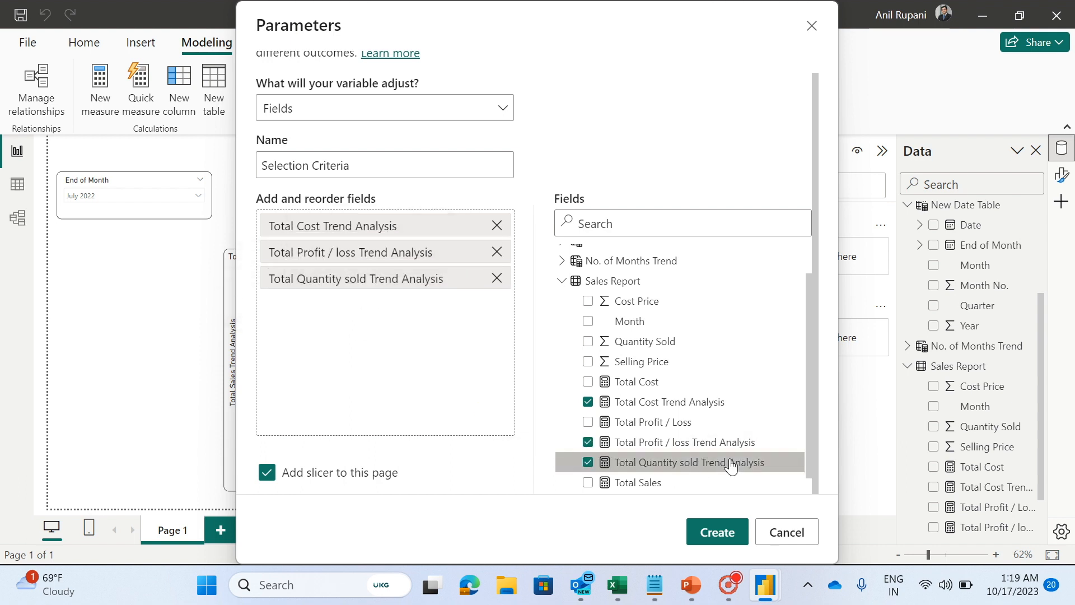
{"action": "left_click_drag", "start_coordinate": [809, 454], "coordinate": [806, 475]}
{"action": "left_click_drag", "start_coordinate": [644, 483], "coordinate": [388, 311]}
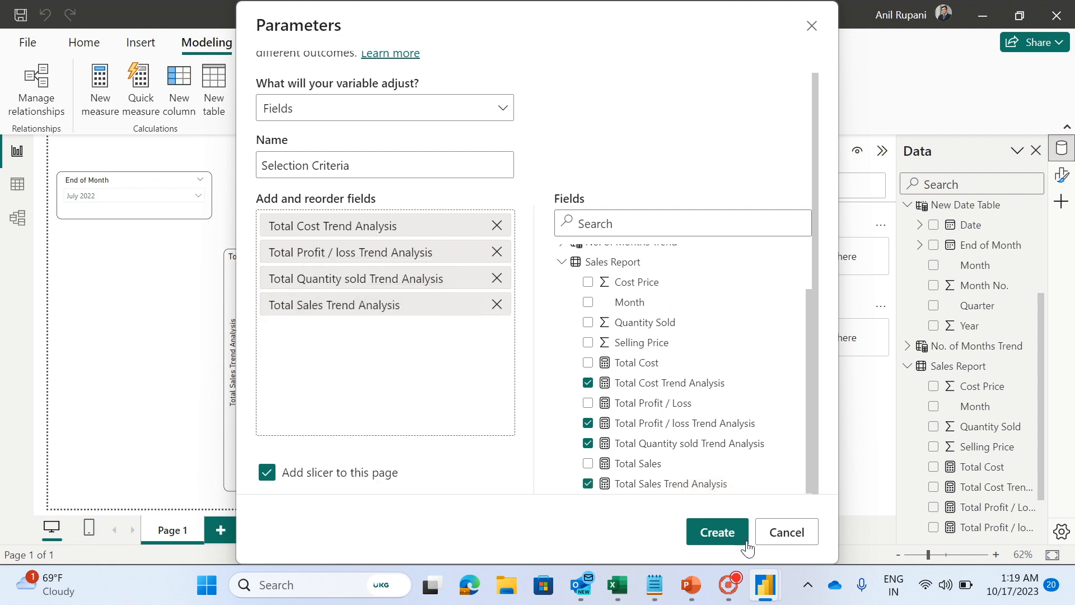
{"action": "left_click", "coordinate": [713, 541]}
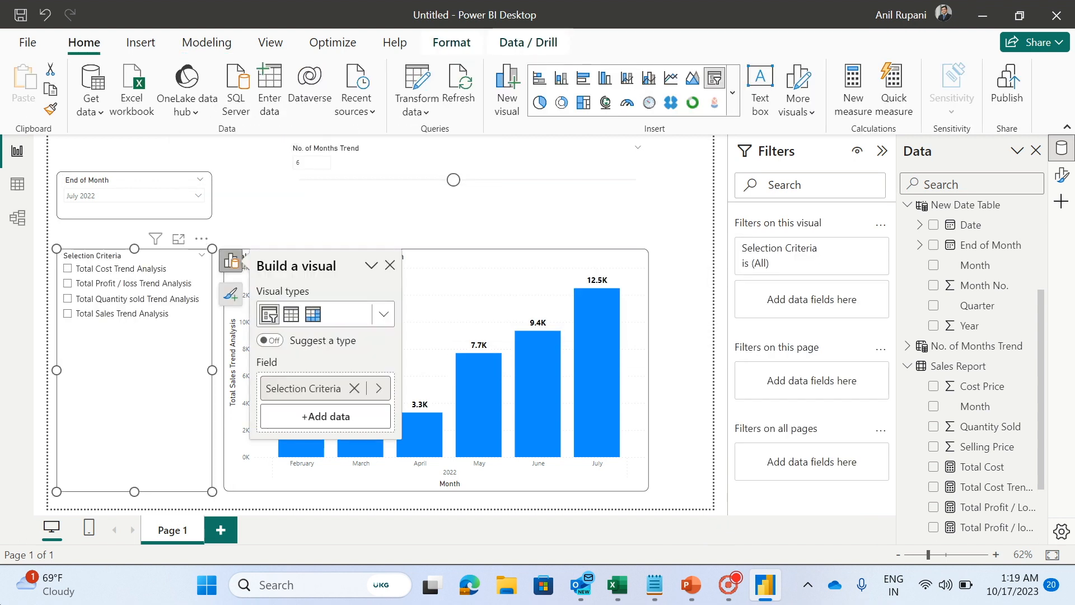
- Shorten the Selection Criteria slicer to a height of about 197 and give it a visual border with 10 px rounded corners
{"action": "left_click_drag", "start_coordinate": [135, 491], "coordinate": [149, 352]}
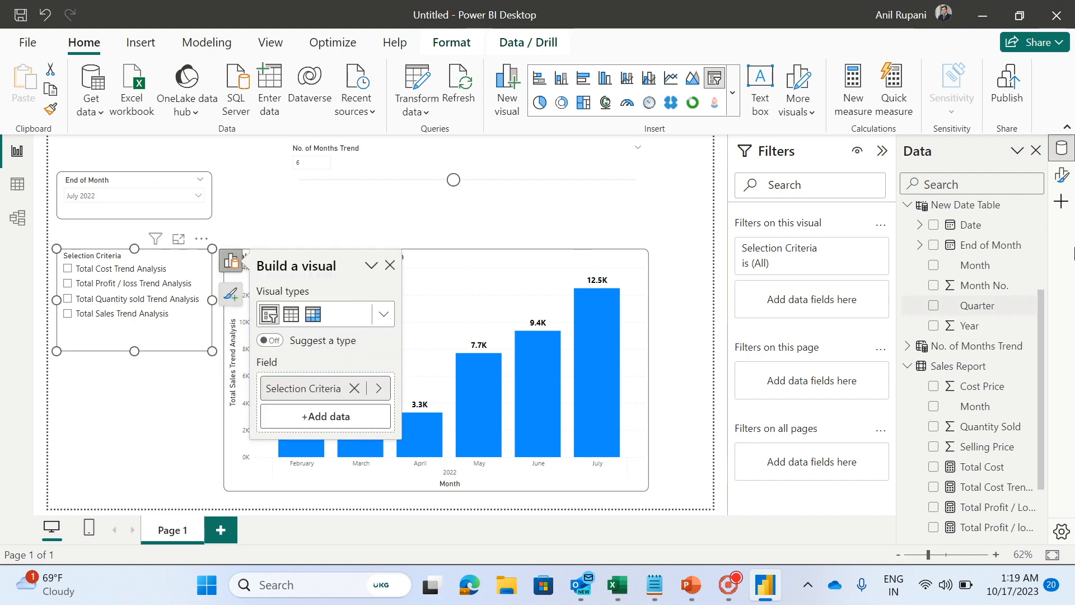
{"action": "left_click", "coordinate": [1064, 177]}
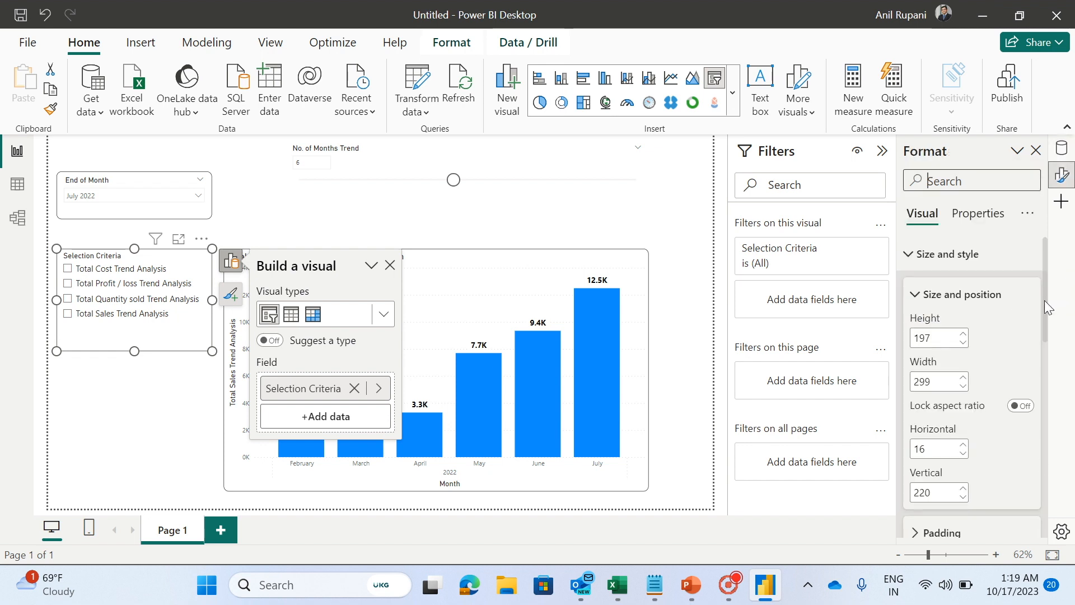
{"action": "scroll", "coordinate": [1046, 316], "scroll_direction": "down", "scroll_amount": 6}
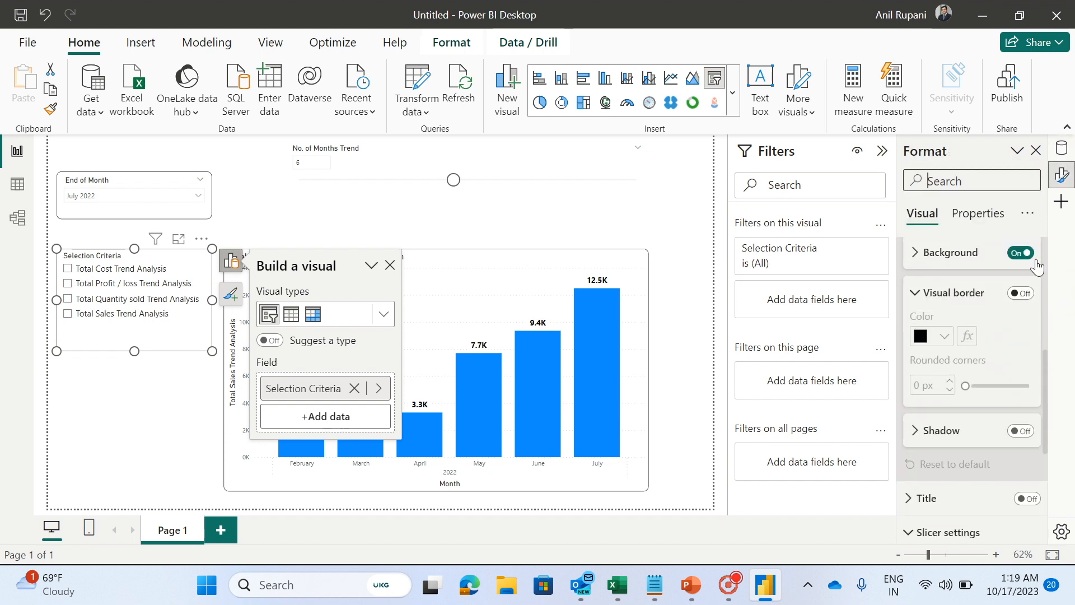
{"action": "left_click", "coordinate": [1020, 293]}
{"action": "left_click_drag", "start_coordinate": [966, 383], "coordinate": [985, 388]}
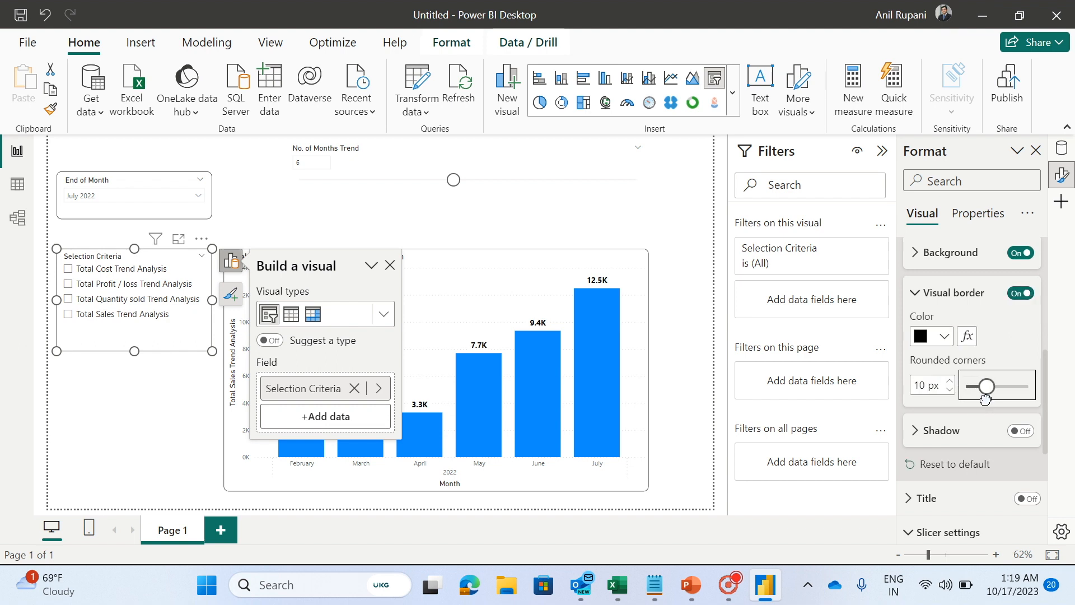
- Change the Selection Criteria slicer's style to Dropdown and reduce its height to fit the collapsed list
{"action": "left_click_drag", "start_coordinate": [1046, 391], "coordinate": [1059, 482]}
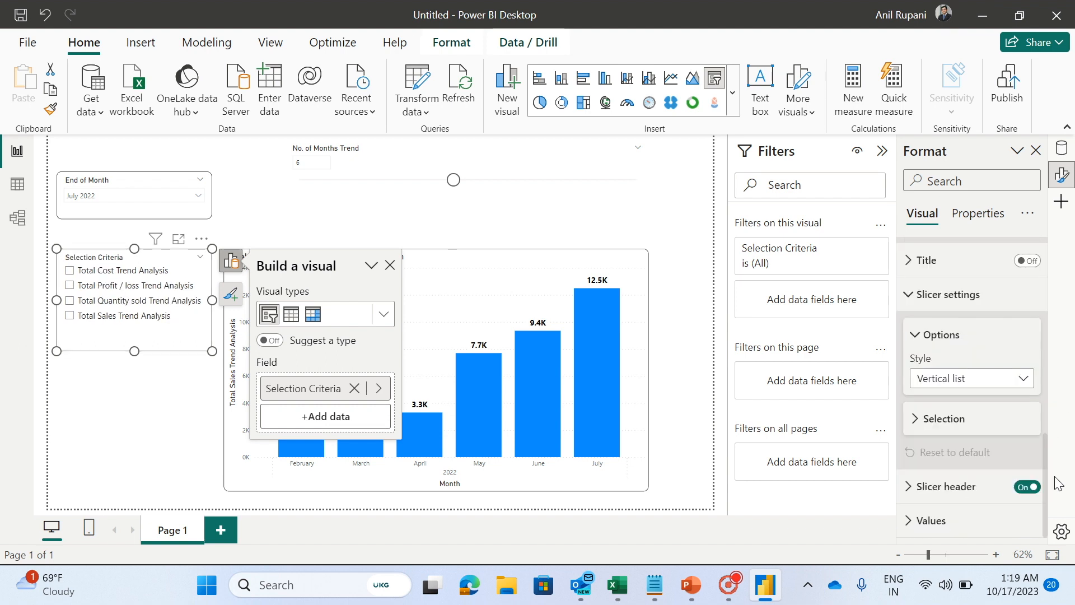
{"action": "left_click", "coordinate": [1004, 384]}
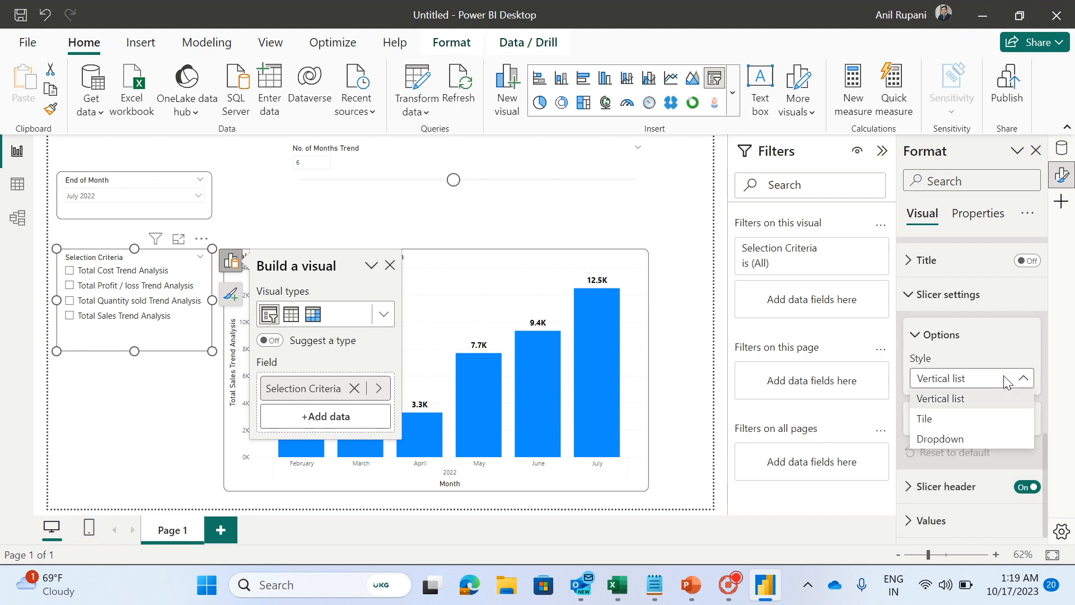
{"action": "left_click", "coordinate": [940, 438]}
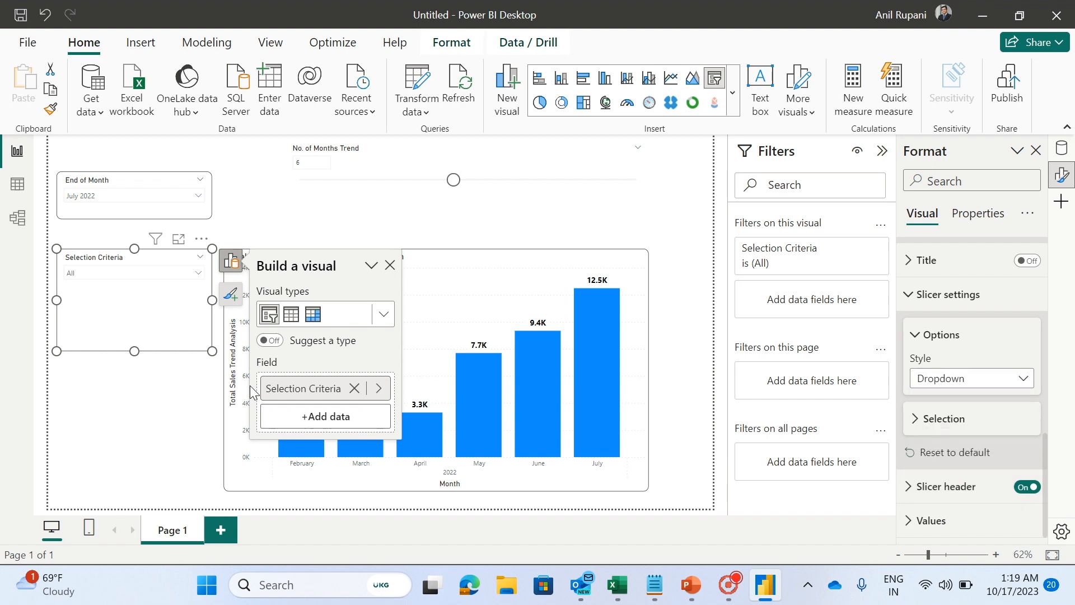
{"action": "left_click_drag", "start_coordinate": [135, 350], "coordinate": [143, 299]}
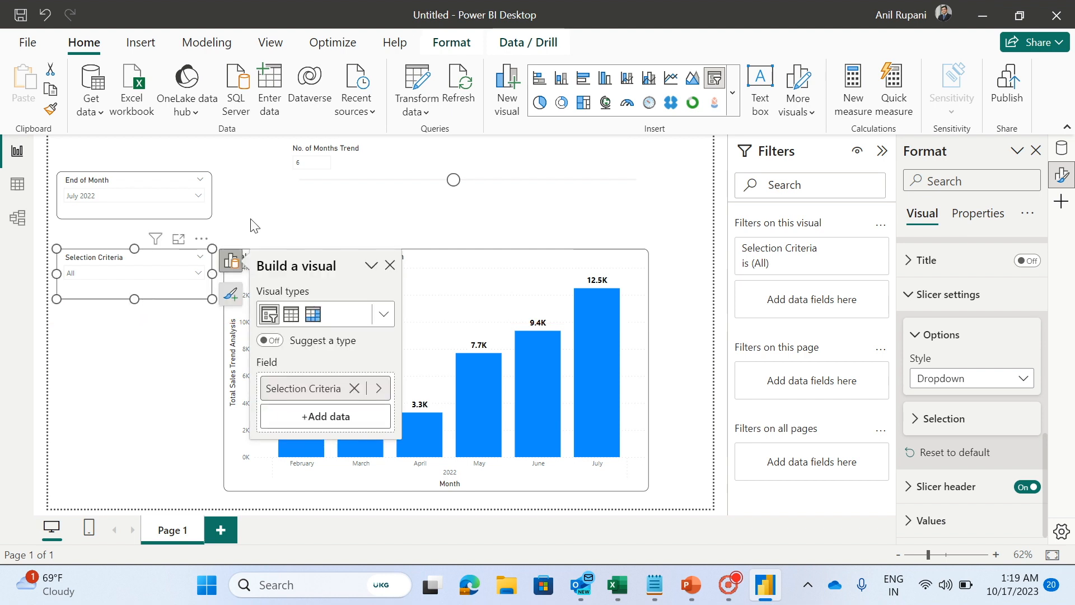
{"action": "left_click", "coordinate": [250, 225]}
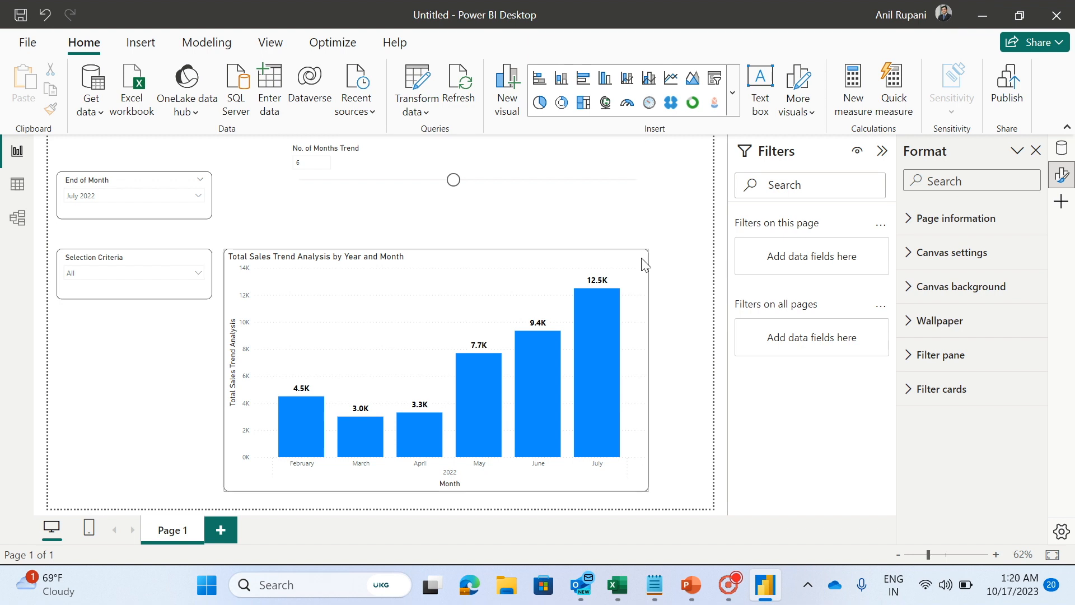
- Replace Total Sales Trend Analysis on the chart's column y-axis with the Selection Criteria parameter field
{"action": "left_click", "coordinate": [650, 274]}
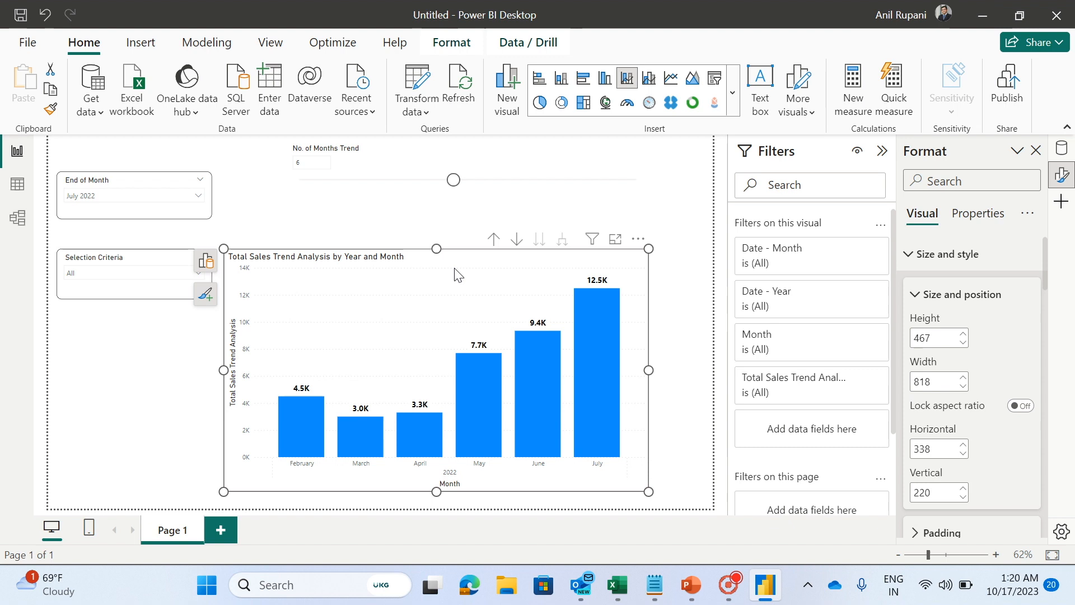
{"action": "left_click", "coordinate": [206, 263]}
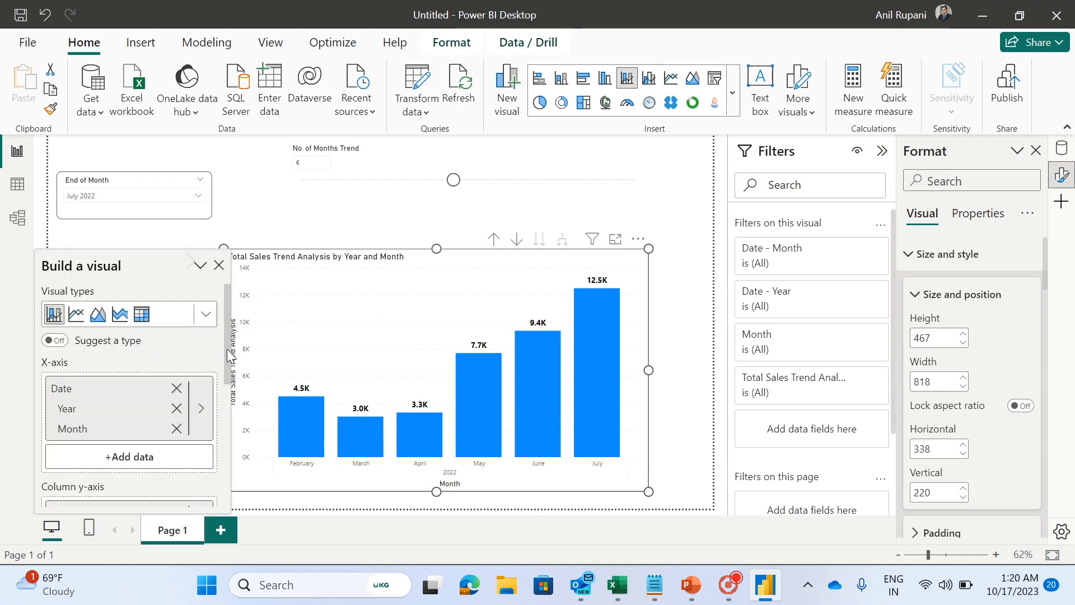
{"action": "left_click_drag", "start_coordinate": [228, 348], "coordinate": [230, 416]}
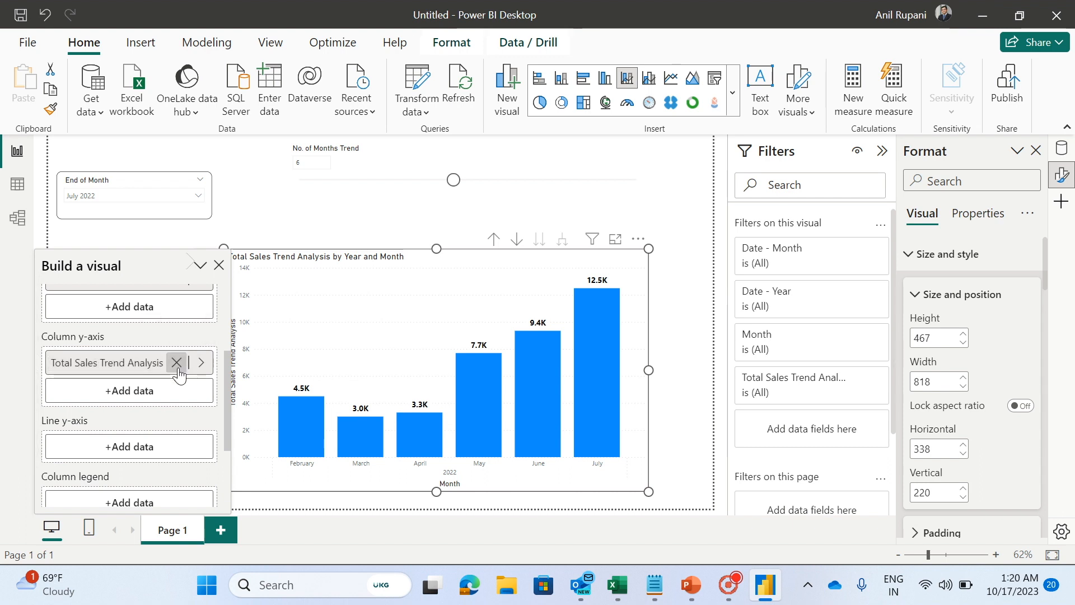
{"action": "left_click", "coordinate": [177, 362]}
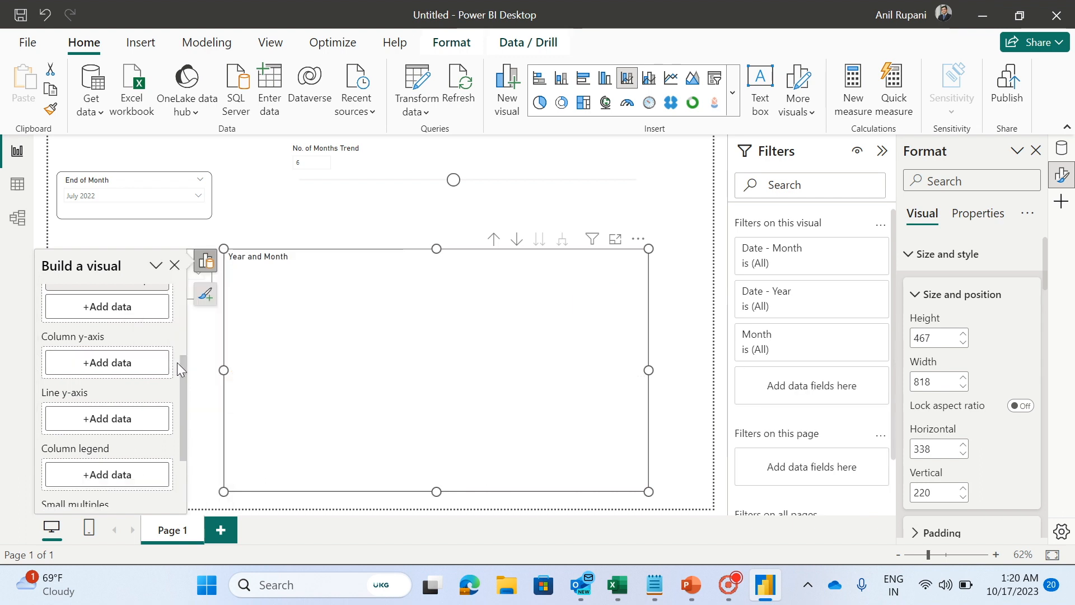
{"action": "left_click", "coordinate": [99, 365]}
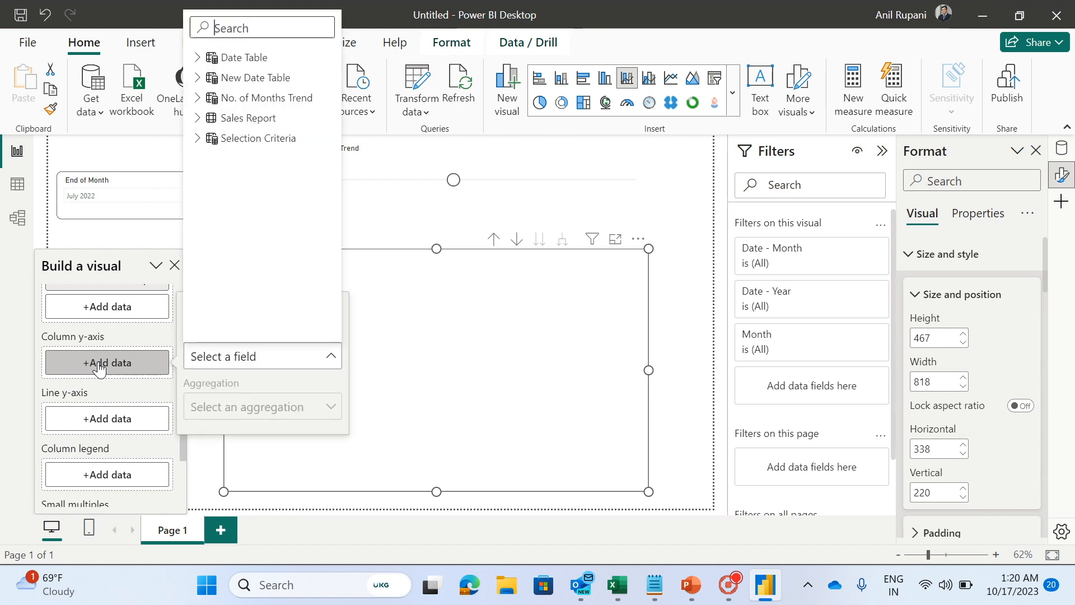
{"action": "left_click", "coordinate": [199, 140]}
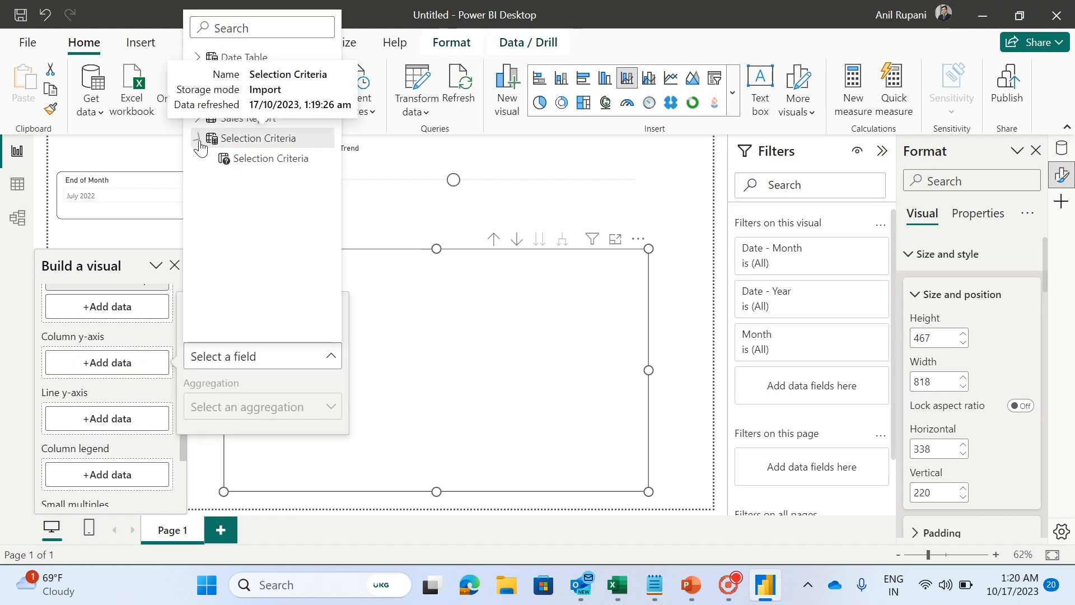
{"action": "left_click", "coordinate": [292, 158]}
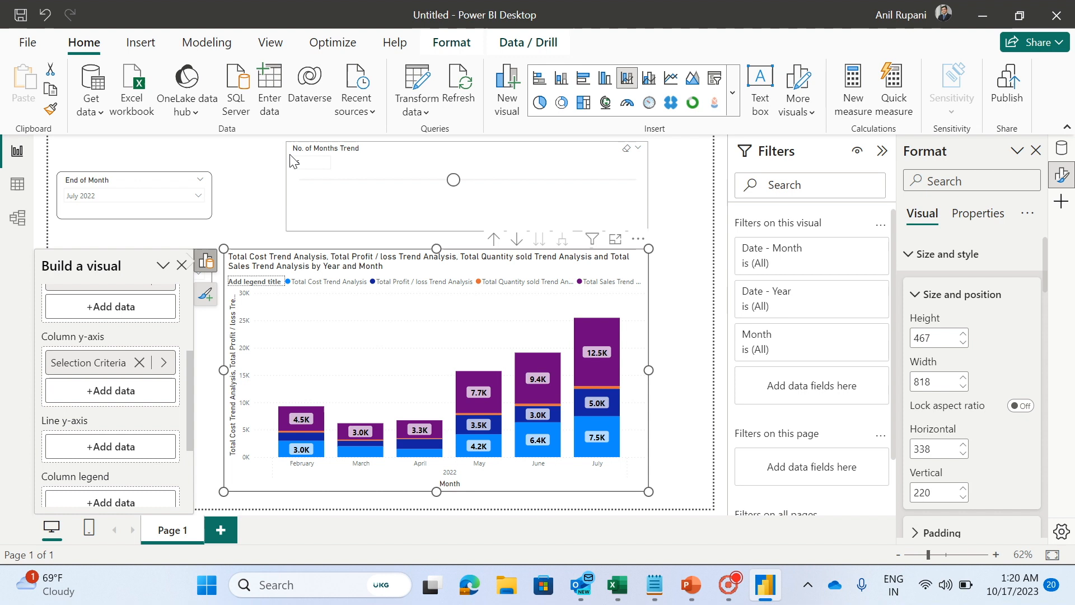
{"action": "left_click", "coordinate": [244, 197]}
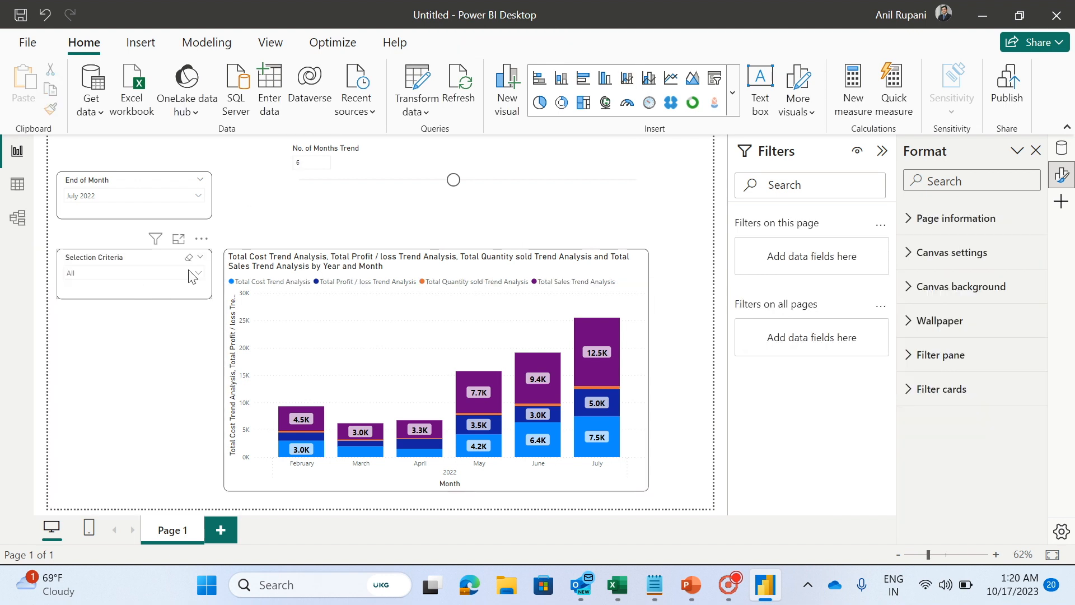
- Test the Selection Criteria slicer with the cost, profit/loss and quantity sold measures in turn, ending on Total Sales Trend Analysis
{"action": "left_click", "coordinate": [193, 274]}
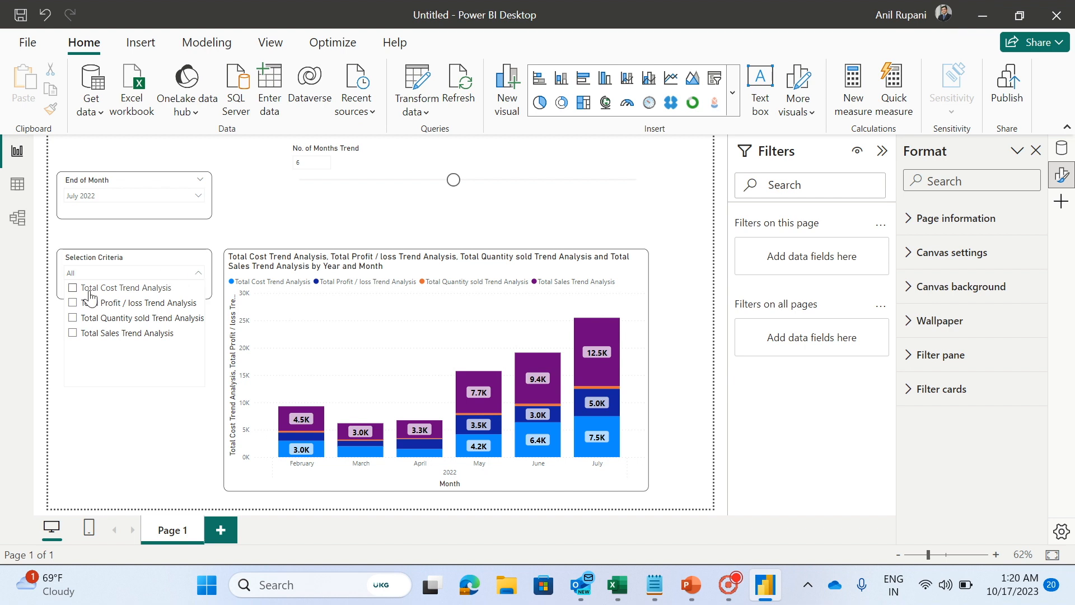
{"action": "left_click", "coordinate": [73, 288]}
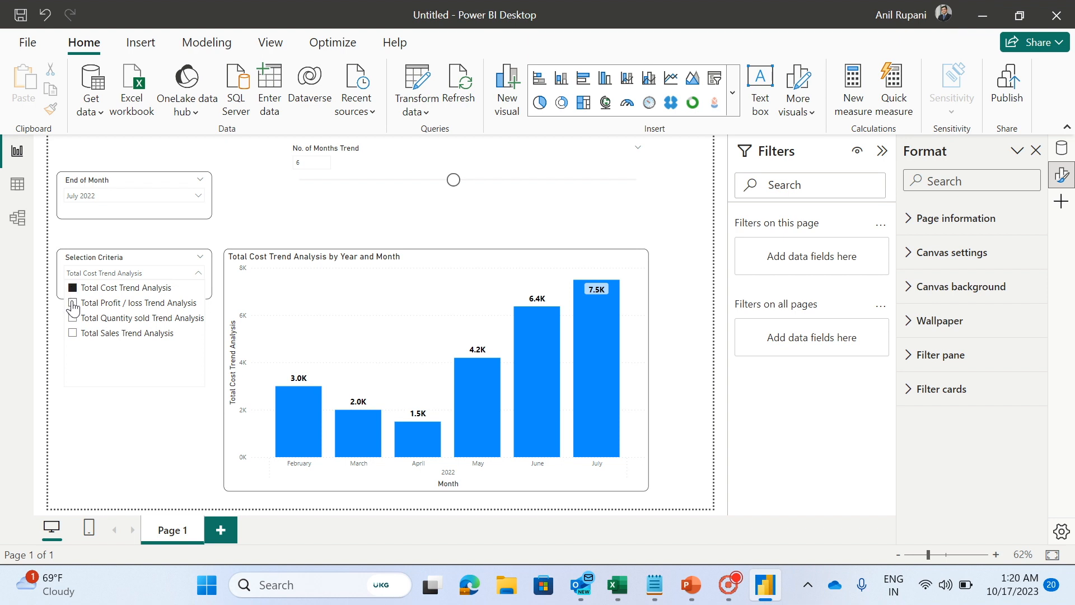
{"action": "left_click", "coordinate": [72, 303]}
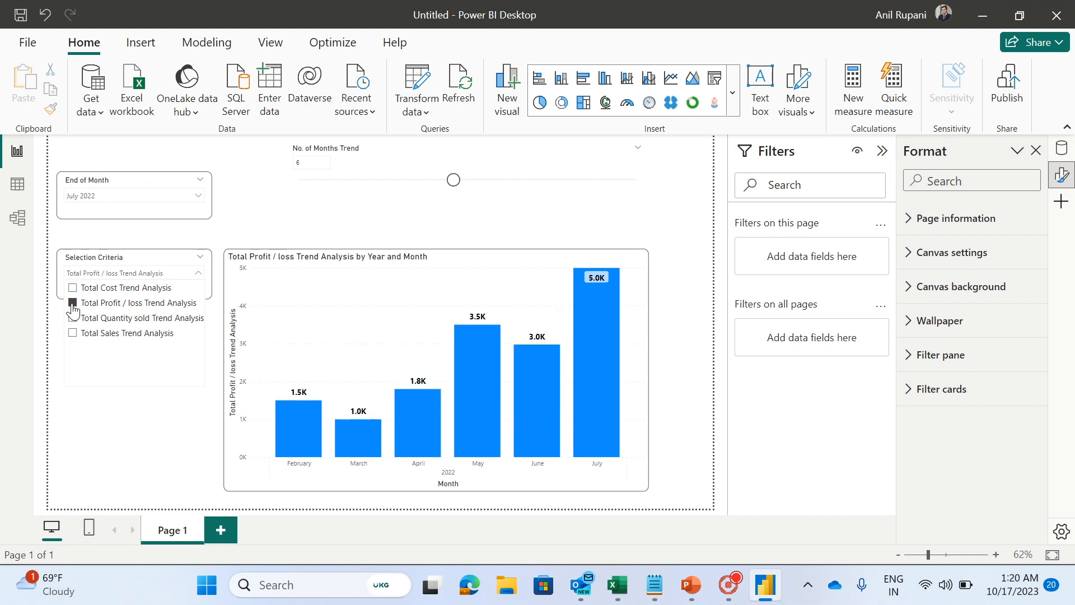
{"action": "left_click", "coordinate": [73, 318]}
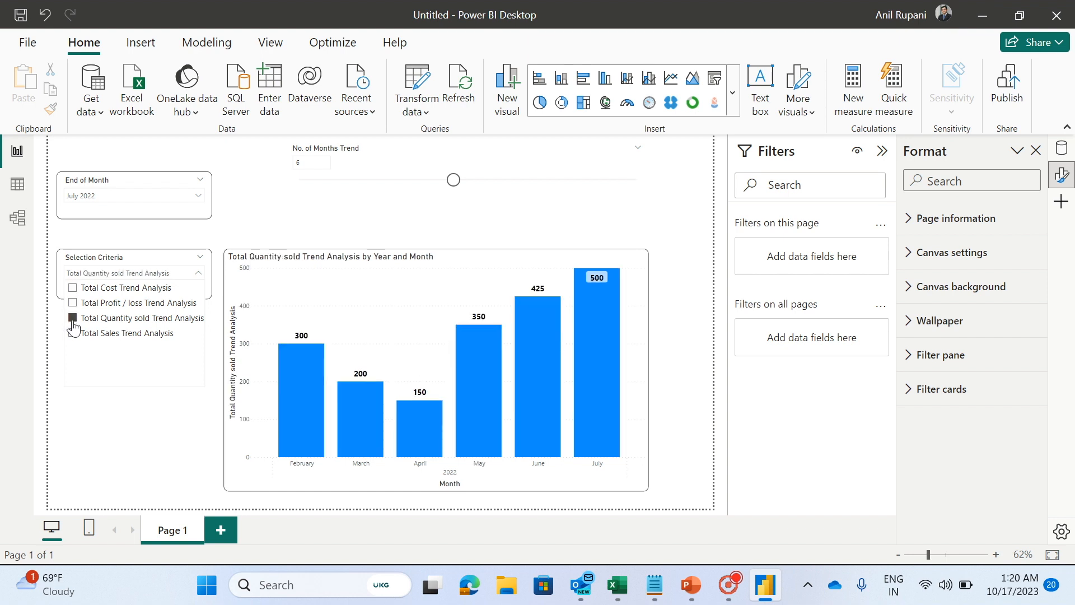
{"action": "left_click", "coordinate": [73, 333]}
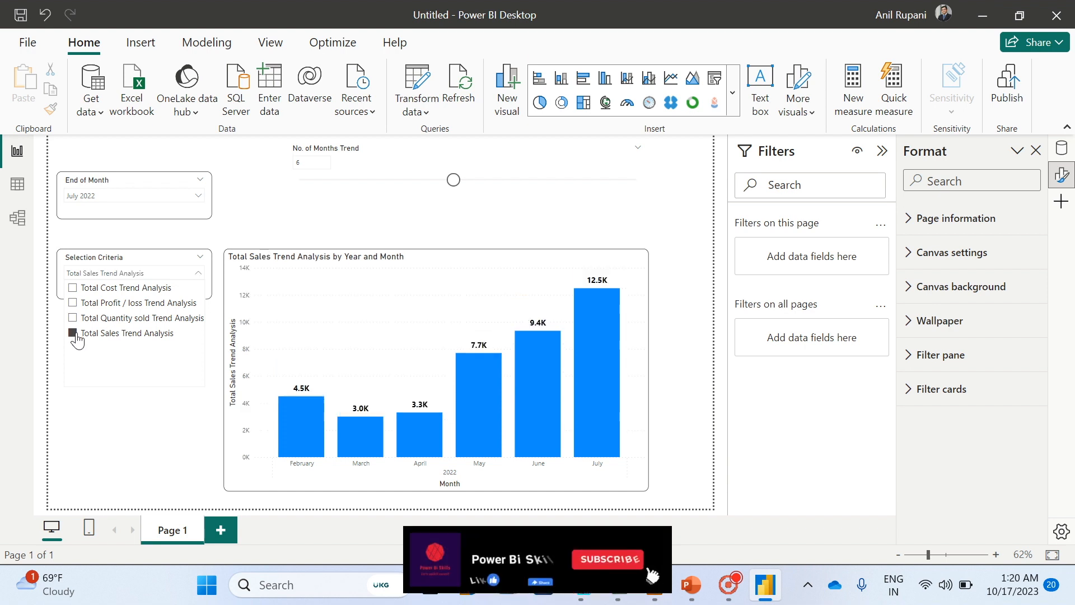
{"action": "left_click", "coordinate": [104, 420]}
- Try 4 months in the No. of Months Trend slicer, set it to 5, and choose December 2022 as End of Month
{"action": "left_click_drag", "start_coordinate": [454, 180], "coordinate": [395, 182]}
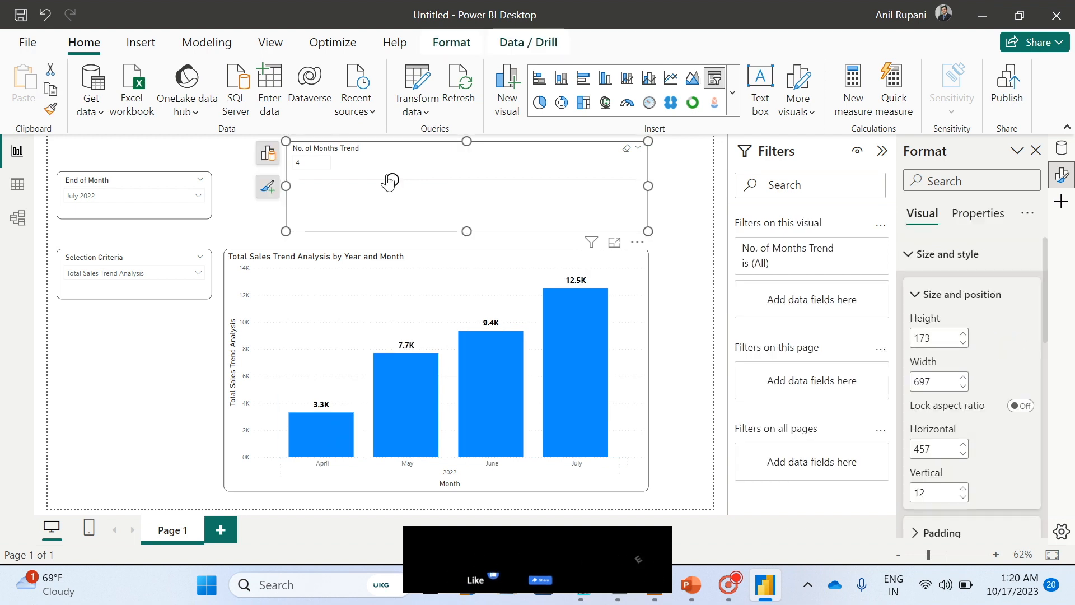
{"action": "left_click_drag", "start_coordinate": [392, 180], "coordinate": [414, 186]}
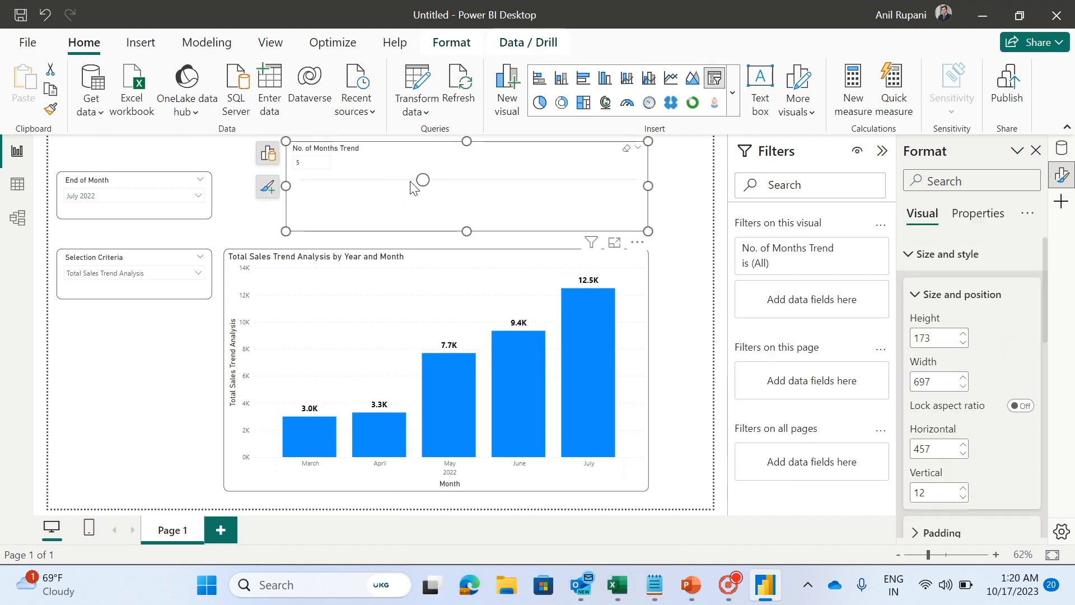
{"action": "left_click", "coordinate": [172, 197]}
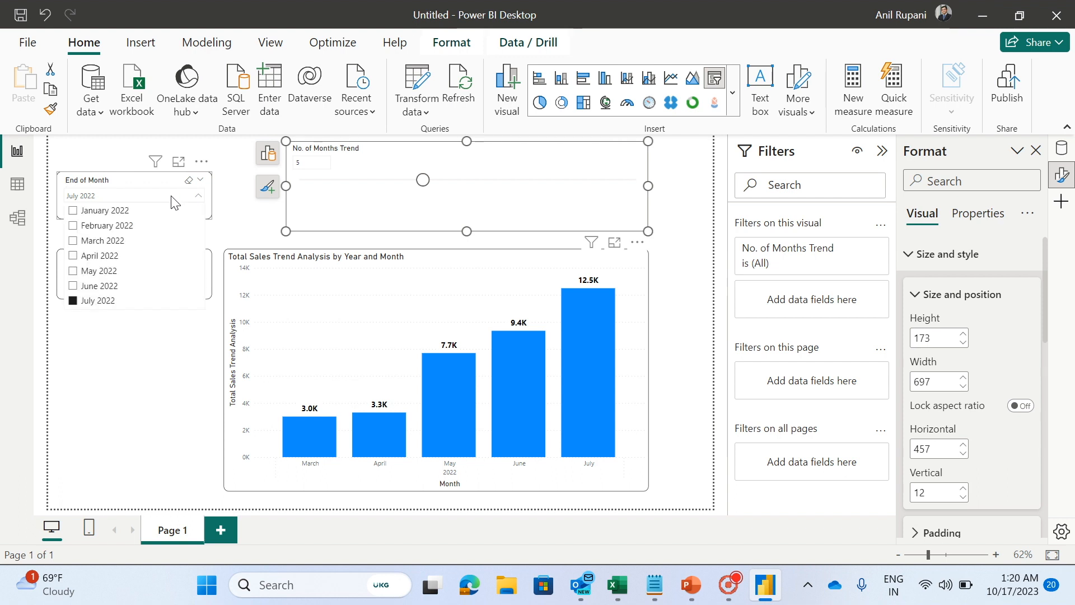
{"action": "scroll", "coordinate": [205, 229], "scroll_direction": "down", "scroll_amount": 3}
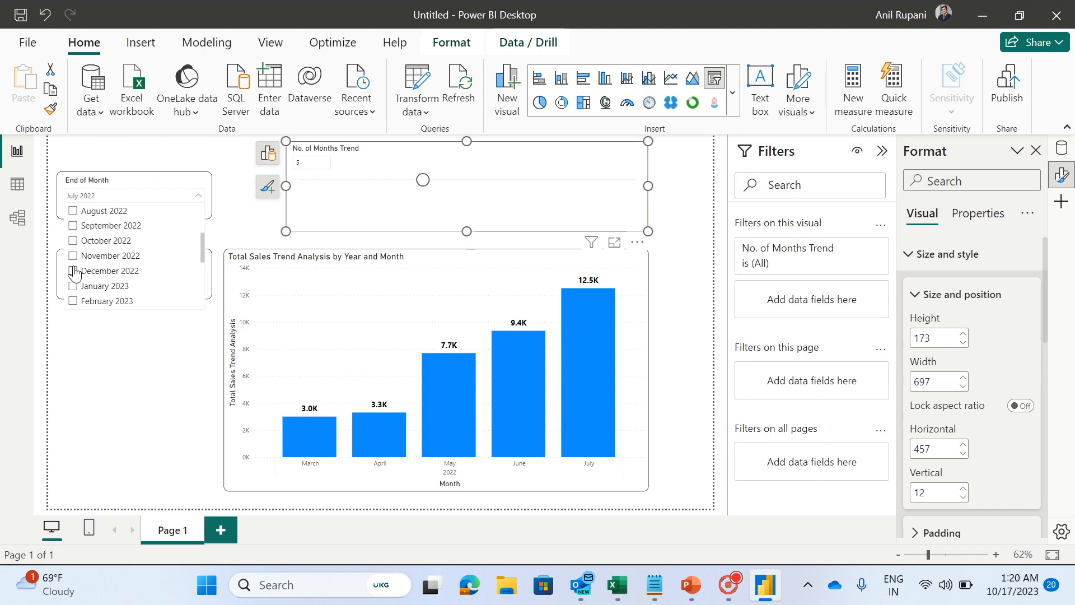
{"action": "left_click", "coordinate": [74, 272]}
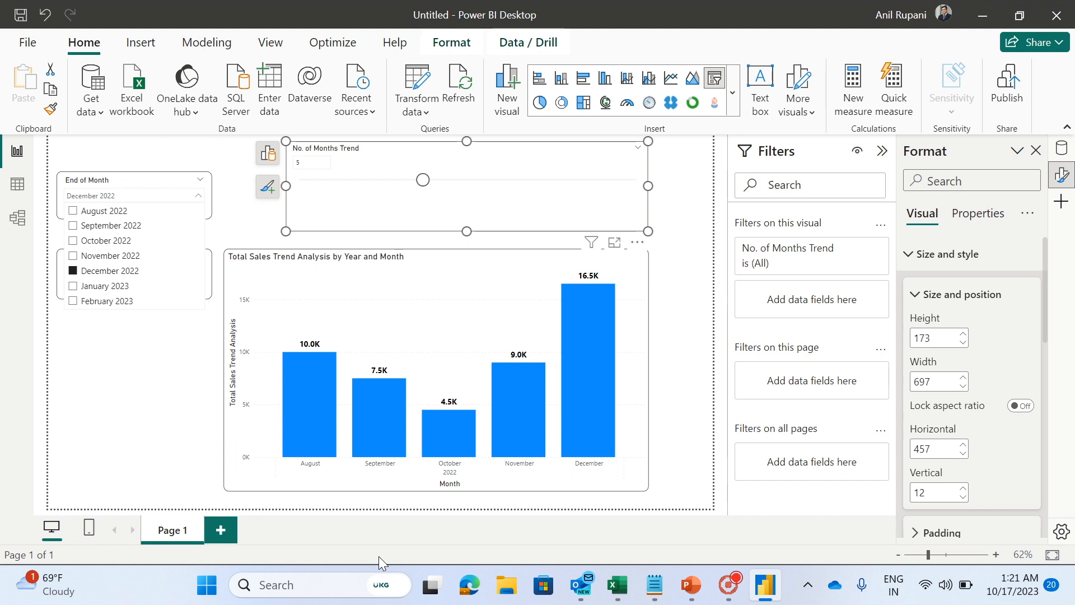
{"action": "left_click", "coordinate": [323, 507]}
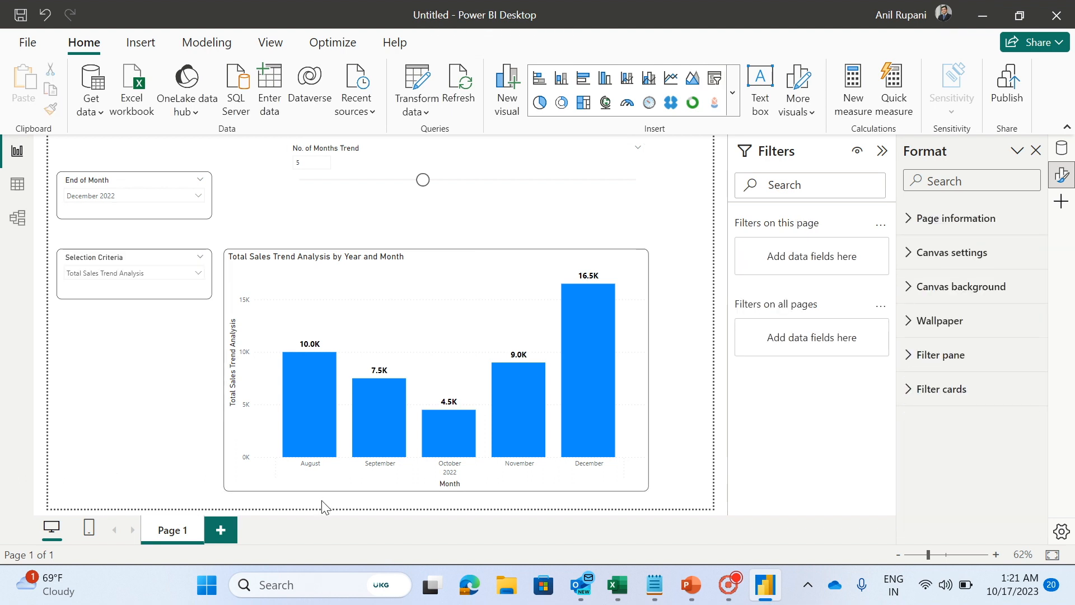